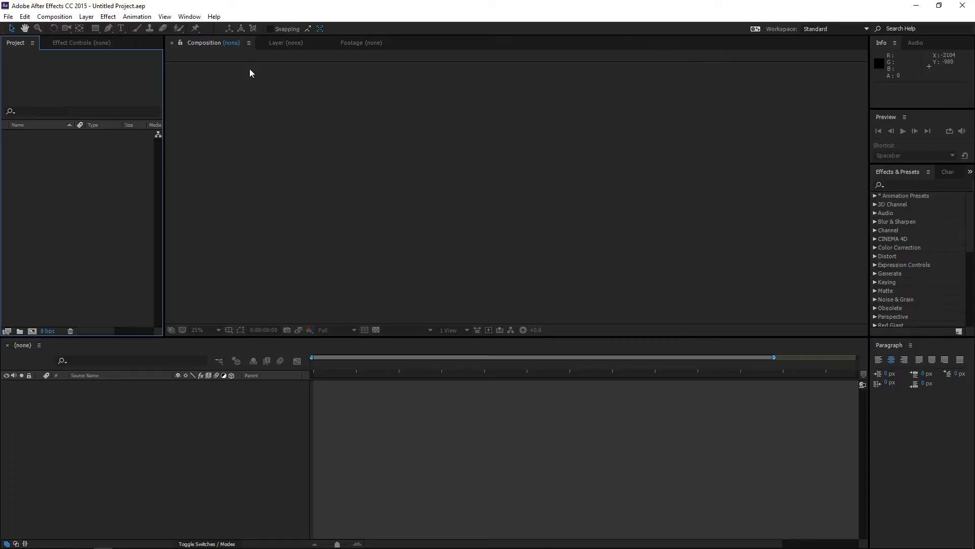
- Create a 1920 x 1080 px, 30 fps composition named Logo Comp
click(53, 17)
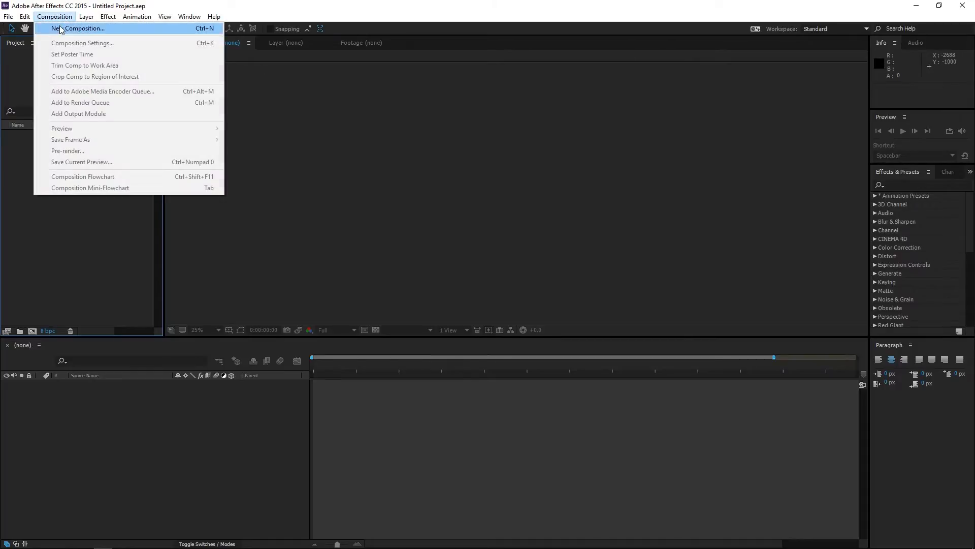
click(57, 27)
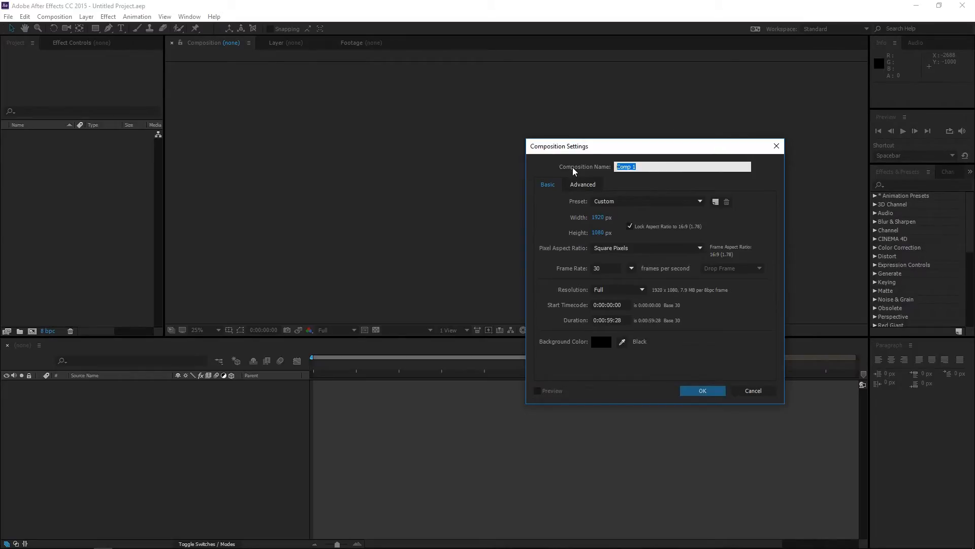
text(Logo)
key(Return)
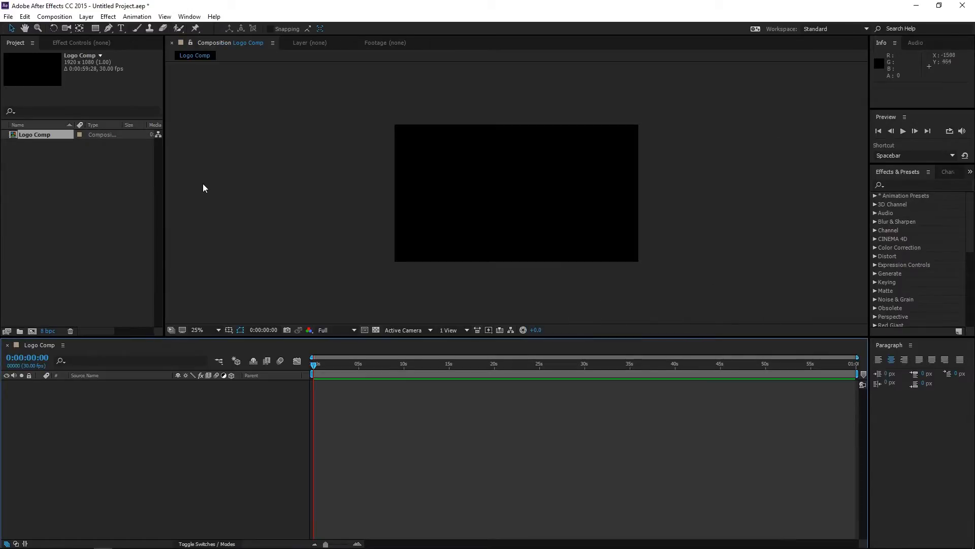
- Import the Cauneaus Arts Logo Illustrator file and add it as a layer in Logo Comp
click(8, 16)
mouse_move(63, 164)
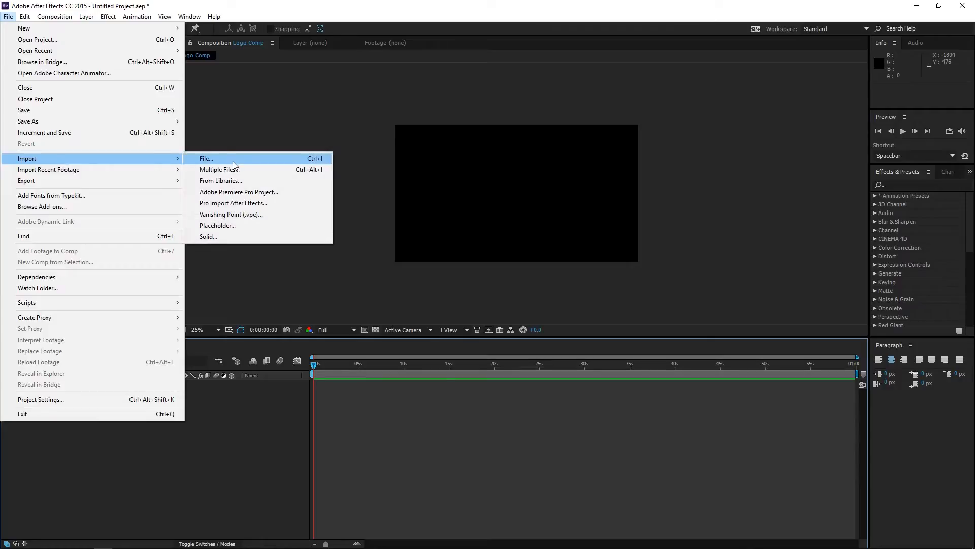
click(325, 158)
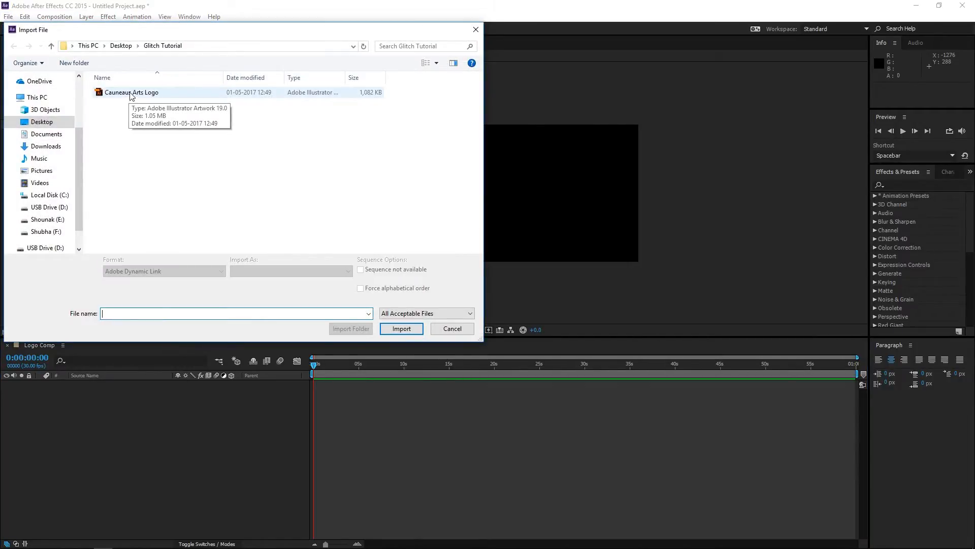
double_click(131, 94)
drag(46, 135, 86, 415)
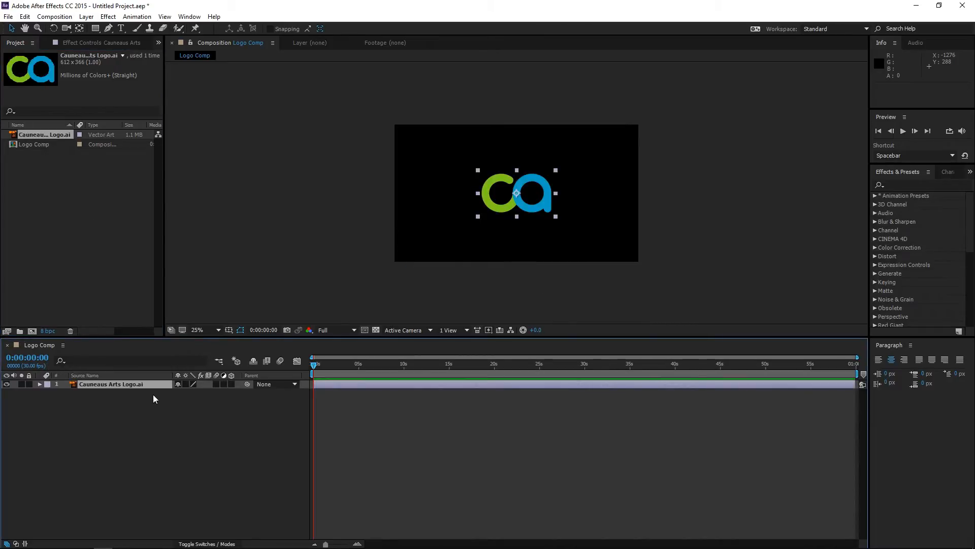
- Scale the logo layer to 130% in both dimensions
key(s)
mouse_move(209, 392)
mouse_down()
mouse_move(232, 393)
mouse_move(208, 392)
mouse_up()
click(207, 393)
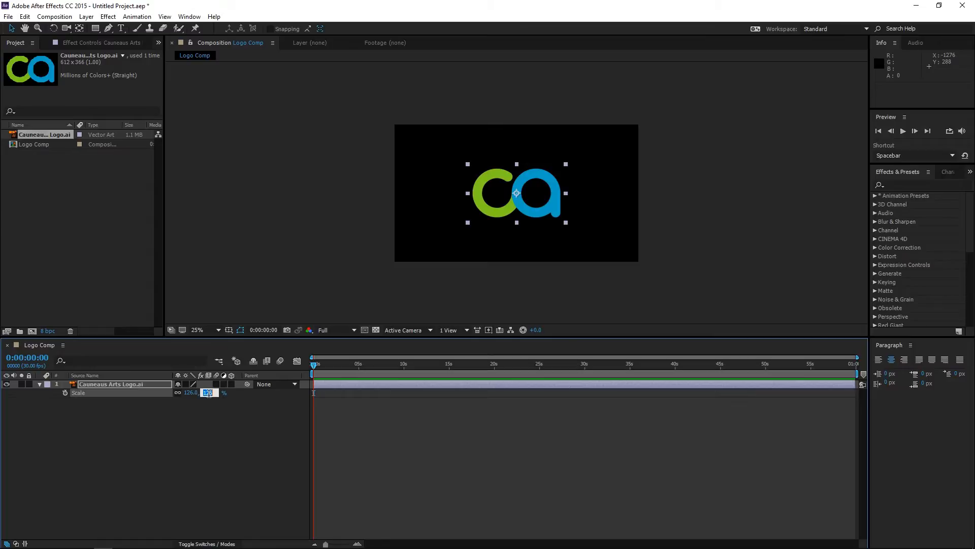
key(Return)
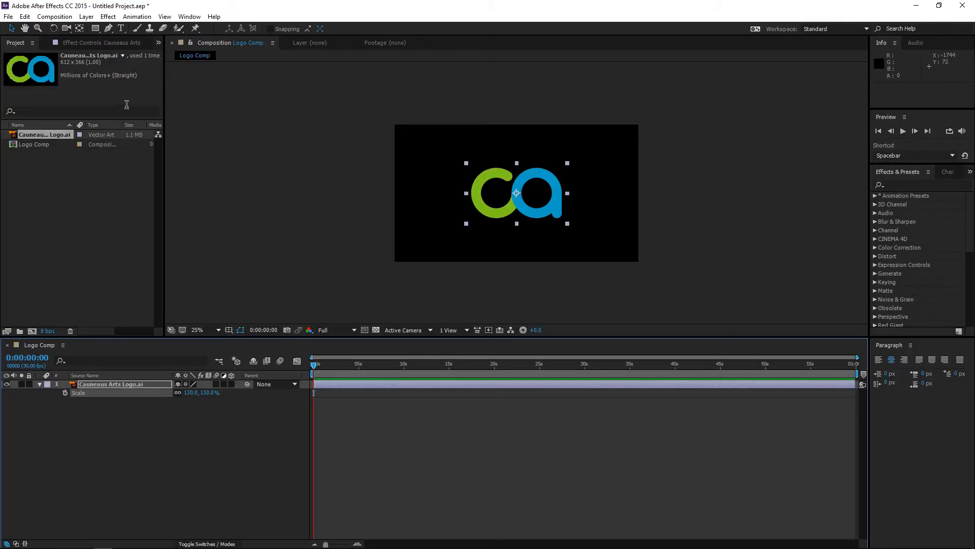
- Create a second 1920 x 1080 px, 30 fps composition named Dotted Grid
click(55, 17)
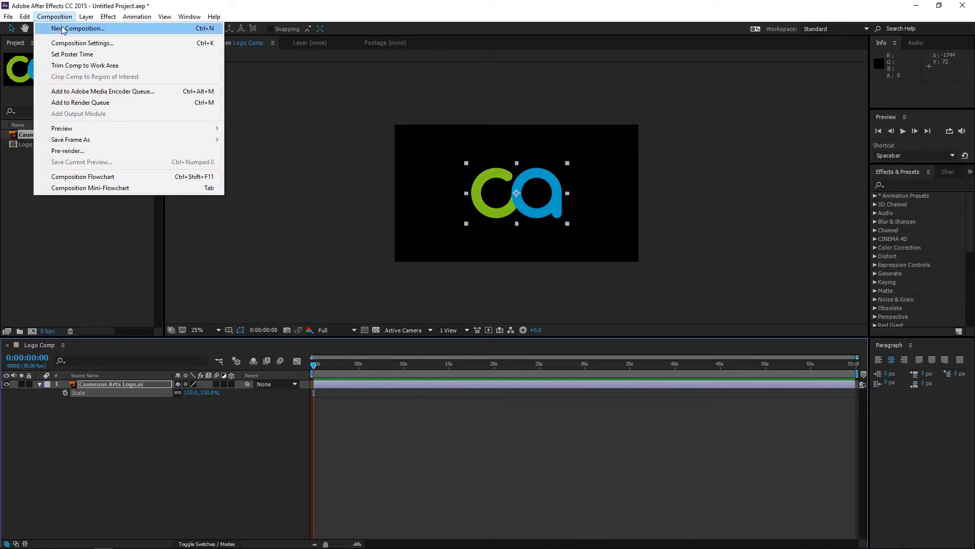
click(63, 29)
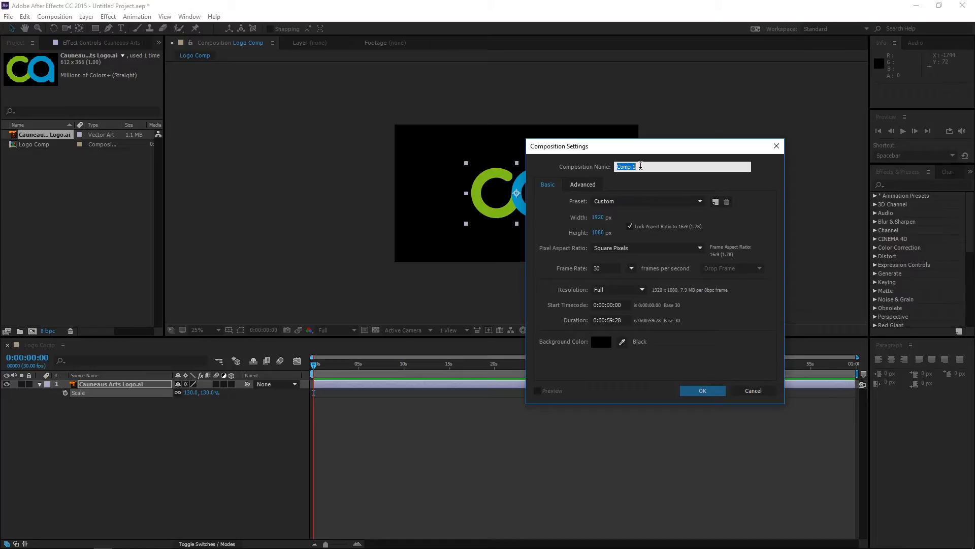
text(Dotted Grid)
click(701, 390)
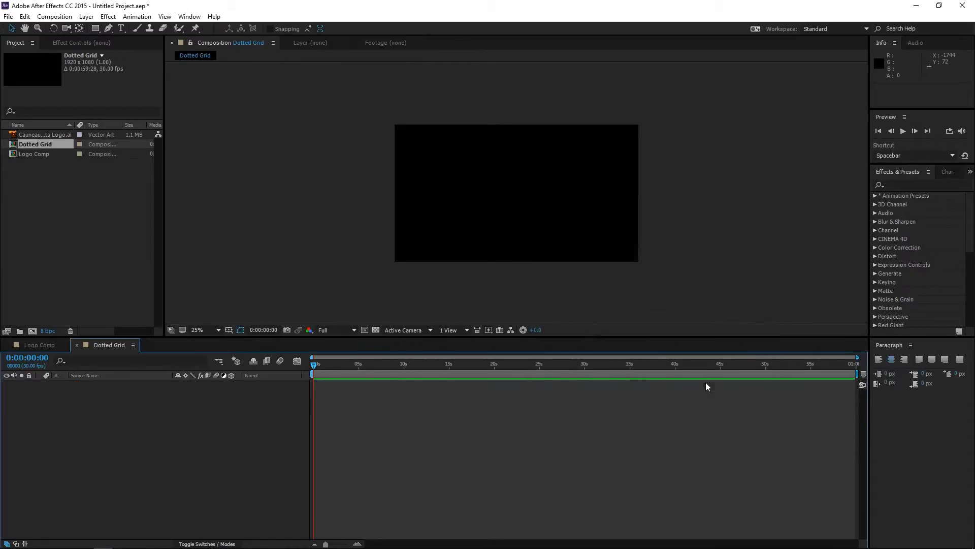
- Add a black 1920 x 1080 px solid layer to the Dotted Grid composition
click(85, 16)
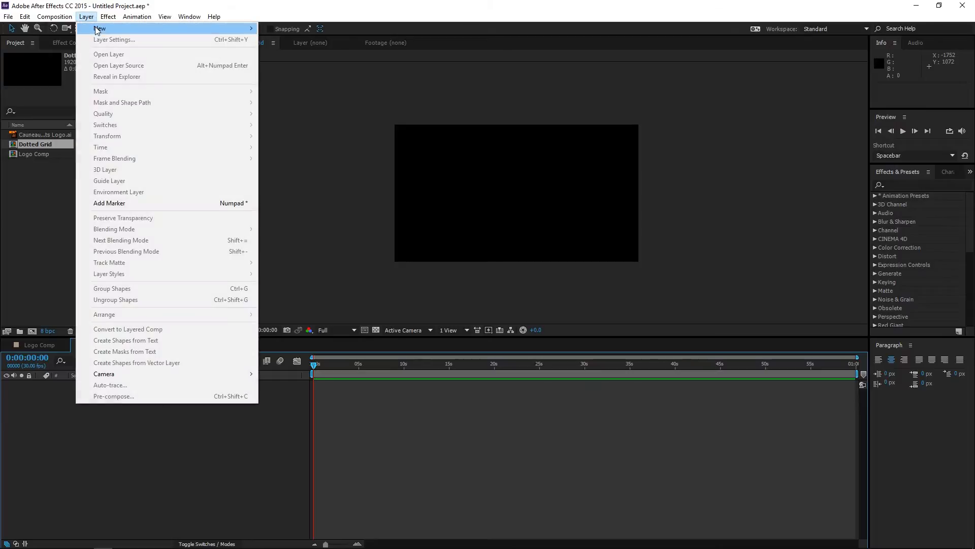
mouse_move(98, 29)
click(285, 39)
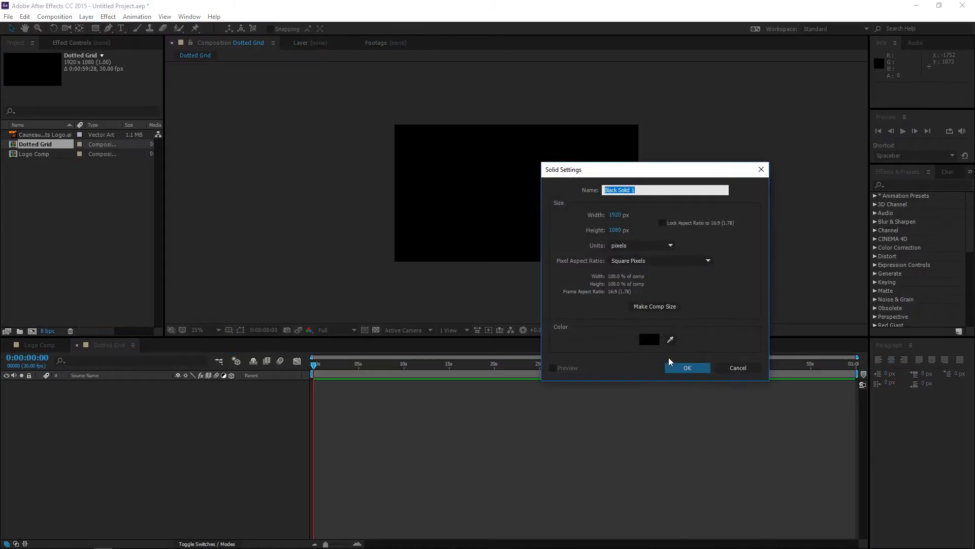
click(687, 367)
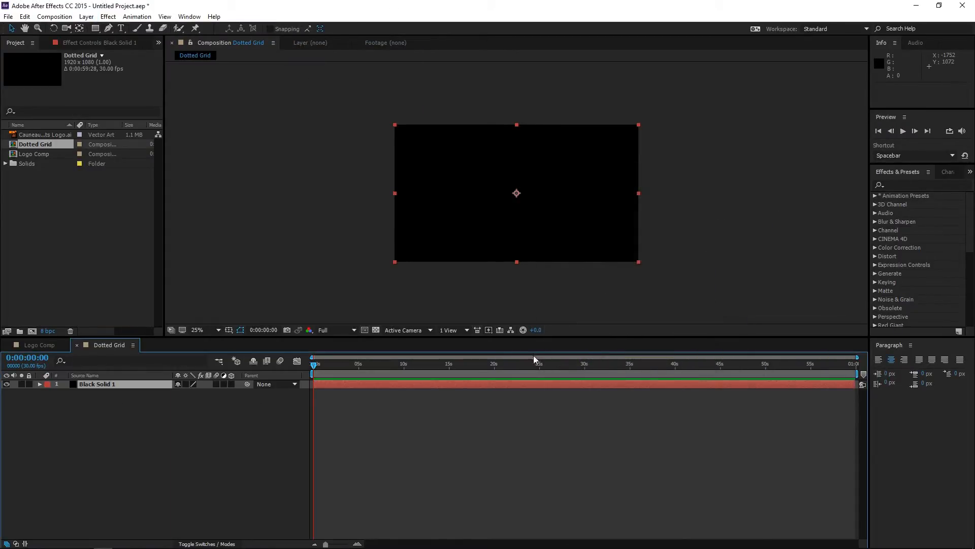
- Apply the Grid effect from the Generate category to the black solid
click(108, 17)
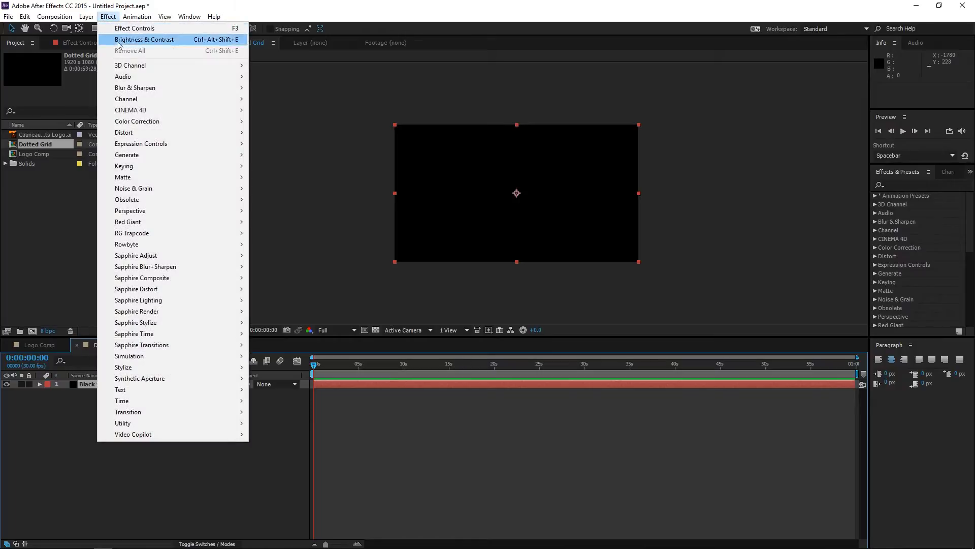
mouse_move(138, 157)
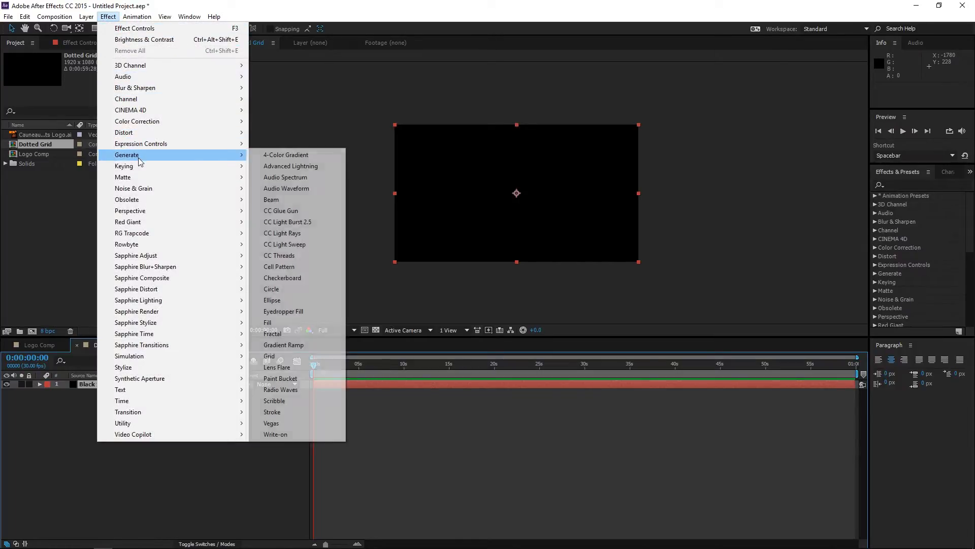
click(307, 357)
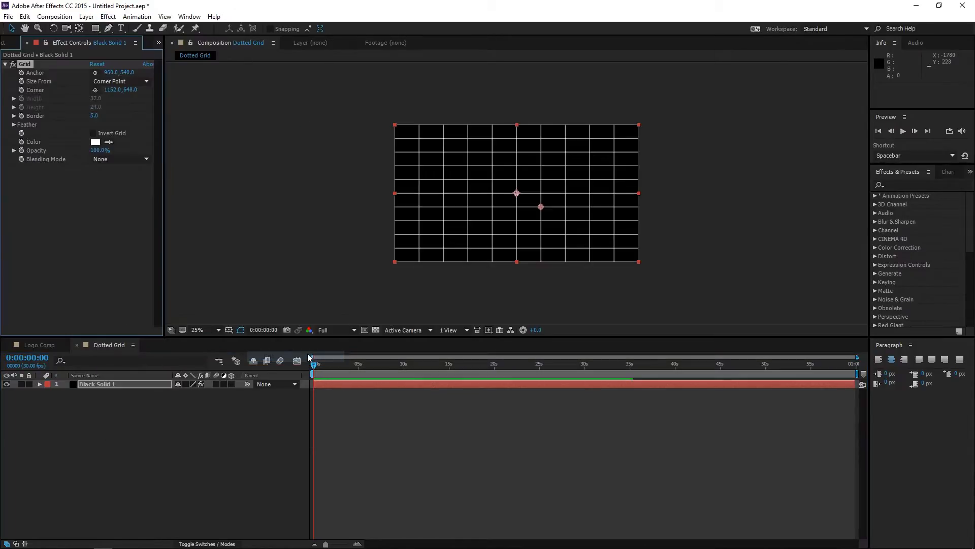
- Size the grid from the Width Slider and set its width to 7
click(111, 82)
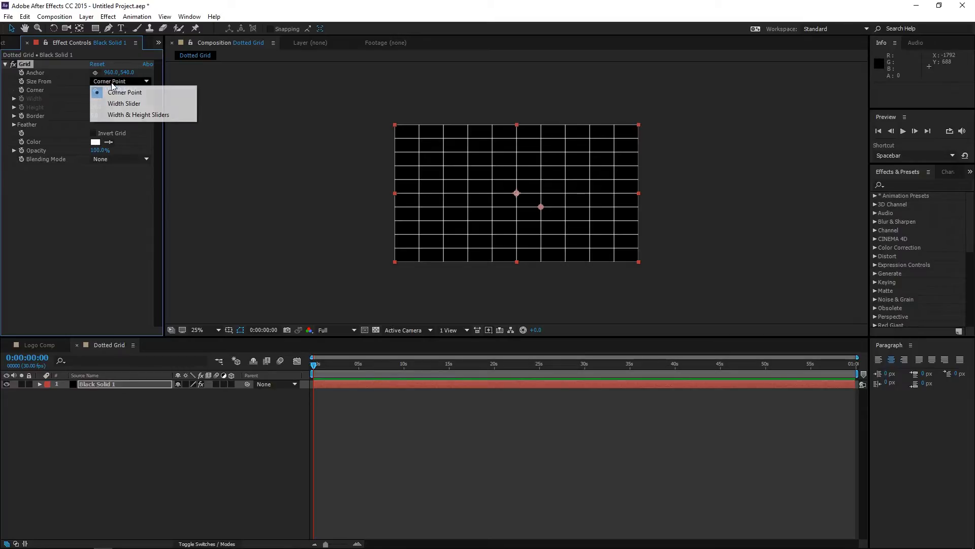
click(118, 104)
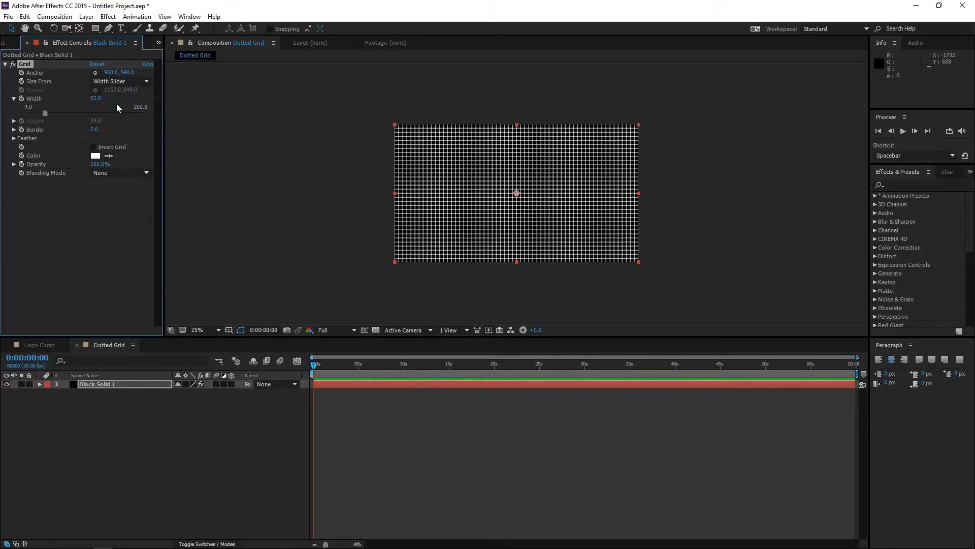
click(94, 98)
text(7)
click(107, 133)
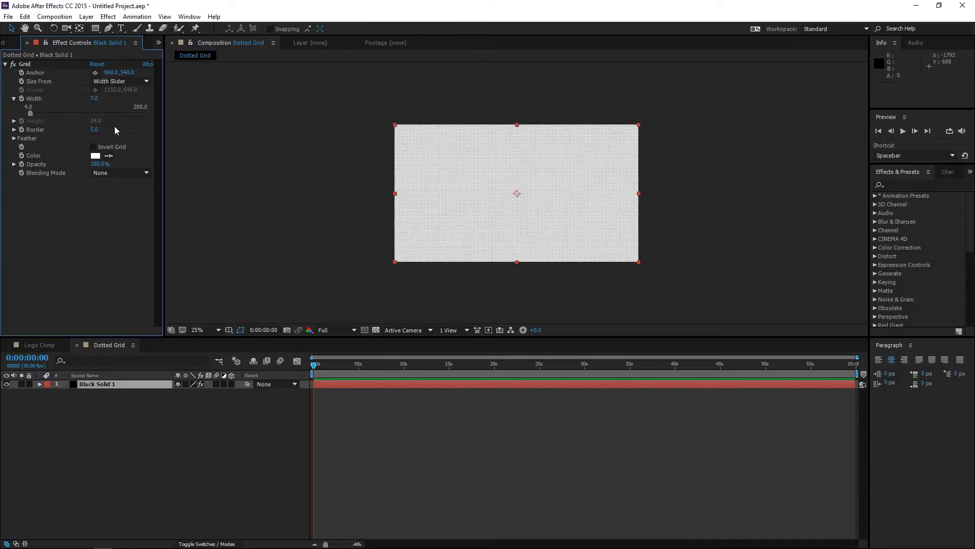
- Invert the grid on the black solid to turn its lines into a dot pattern
click(94, 147)
scroll(553, 203, up, 2)
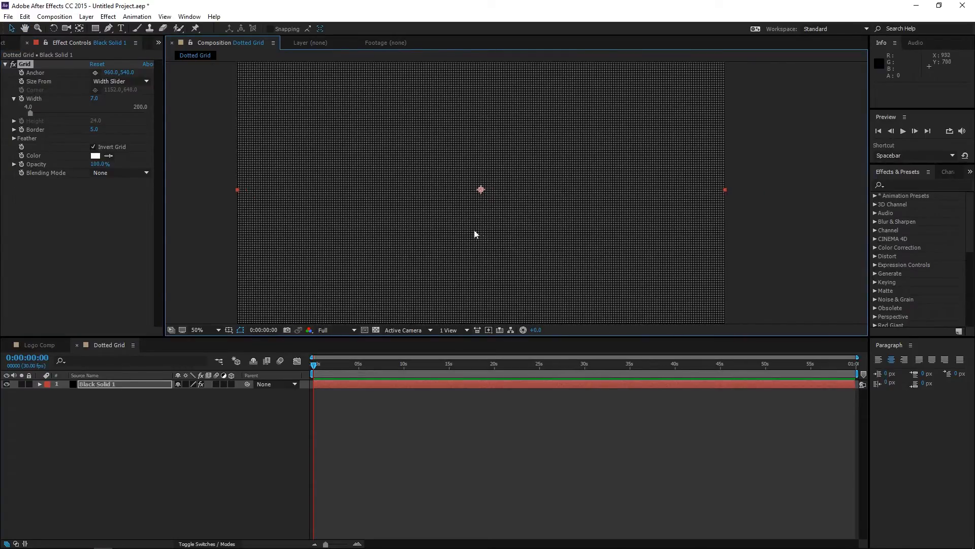
scroll(474, 233, up, 2)
drag(444, 209, 476, 233)
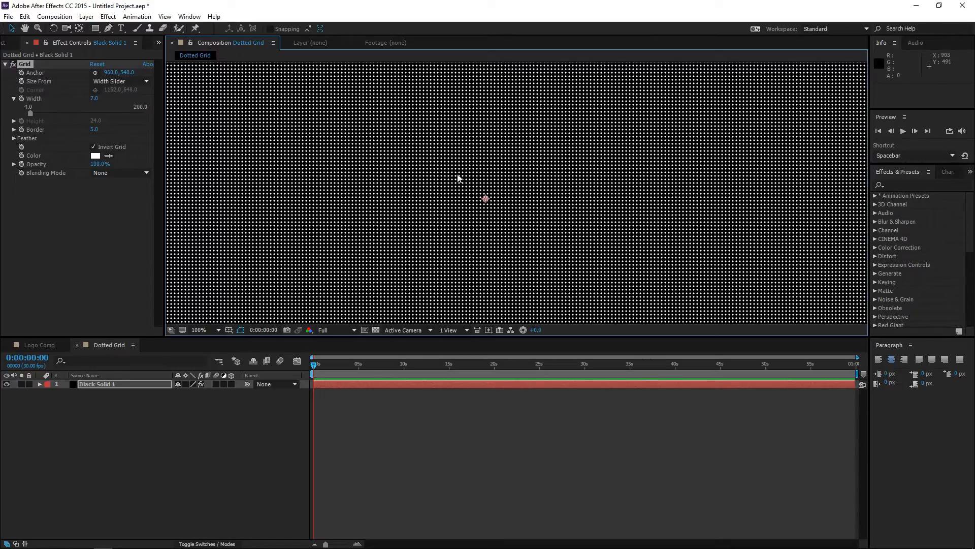
scroll(485, 177, down, 2)
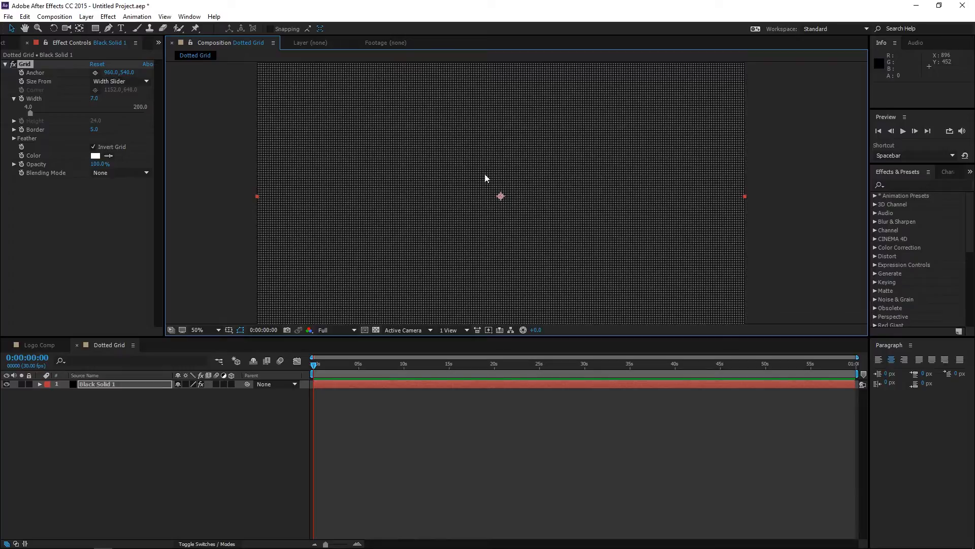
scroll(484, 174, down, 2)
scroll(485, 174, up, 2)
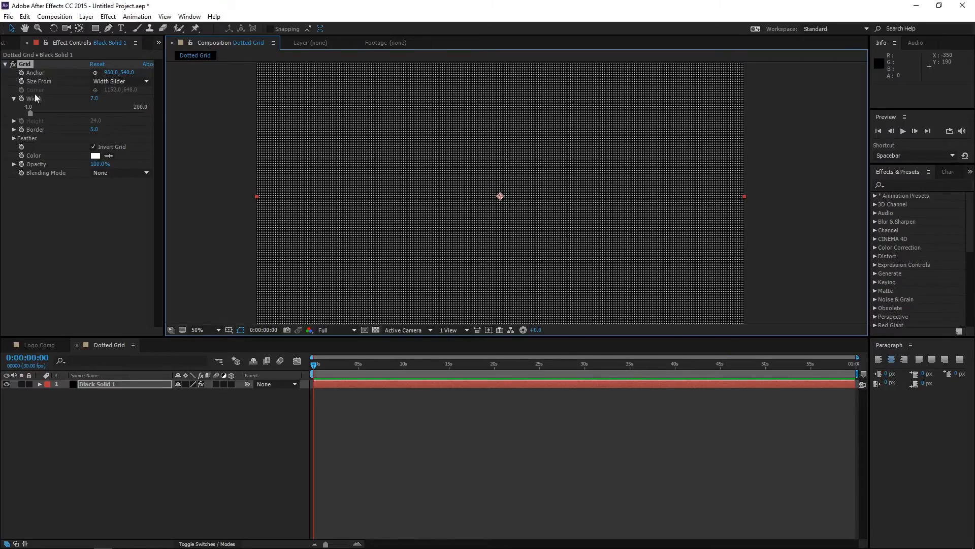
- Create a new composition from Dotted Grid and place Logo Comp beneath the Dotted Grid layer
click(5, 43)
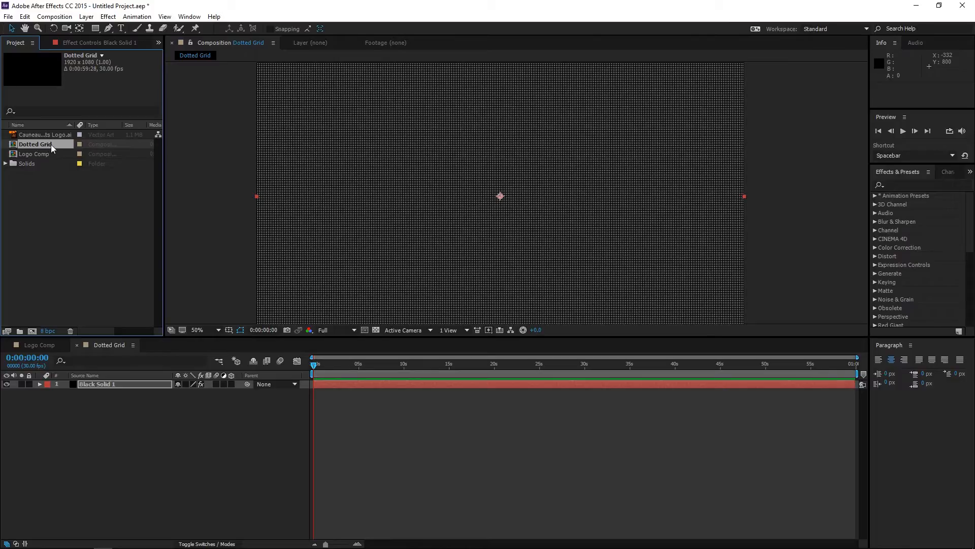
drag(51, 144, 31, 331)
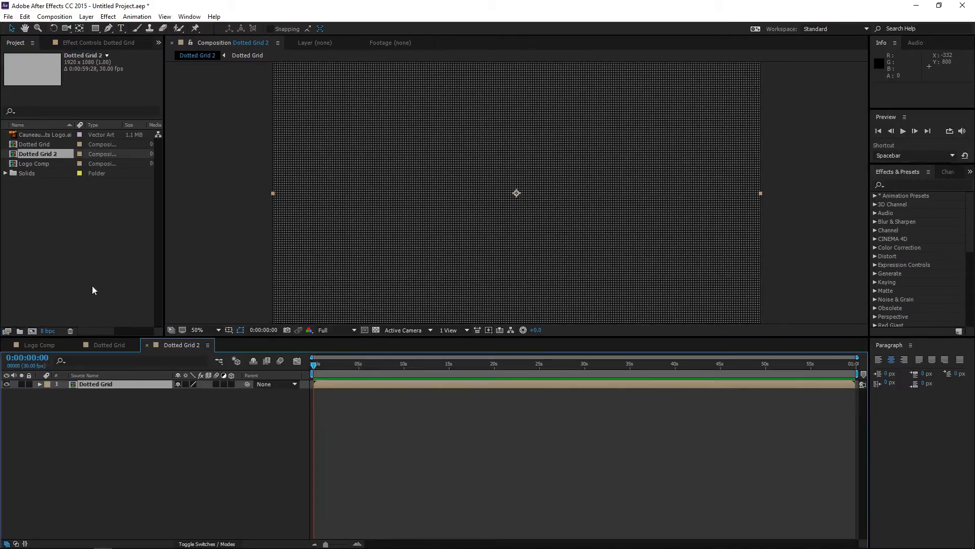
drag(50, 163, 98, 399)
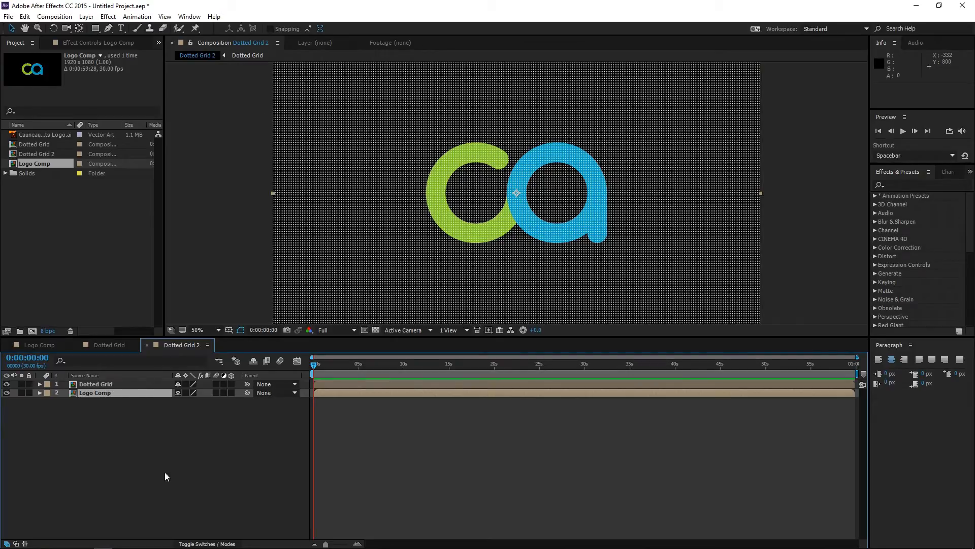
- Set the Logo Comp layer's track matte to Alpha Matte "Dotted Grid"
click(206, 544)
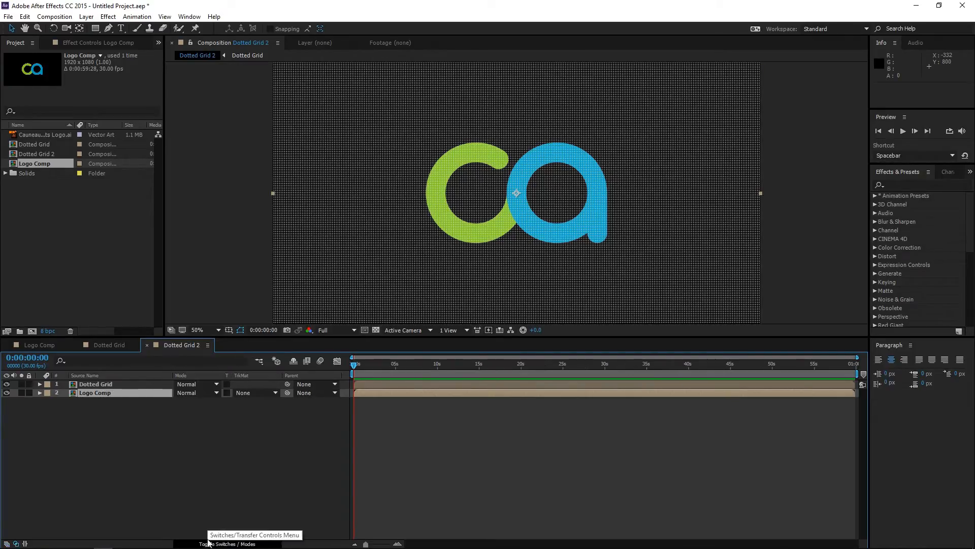
click(250, 392)
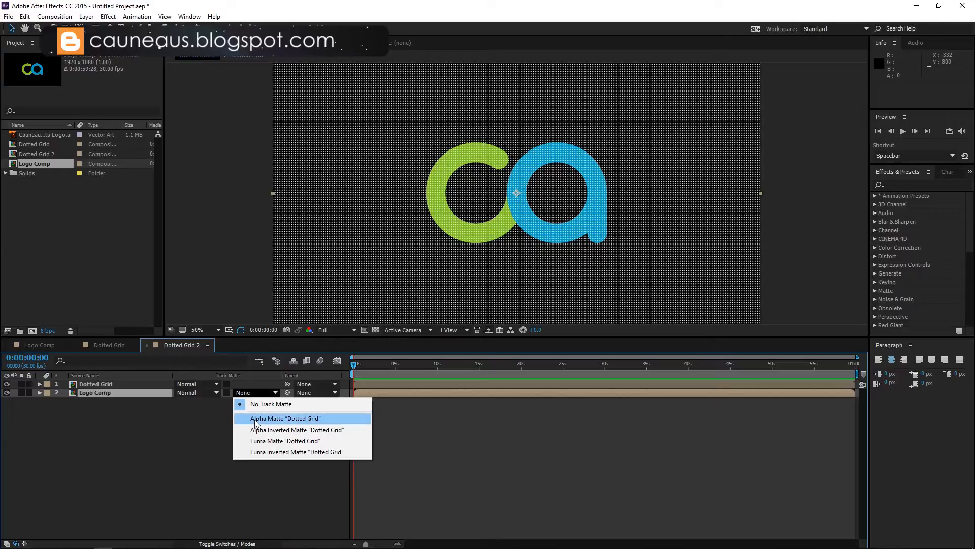
click(275, 415)
click(574, 253)
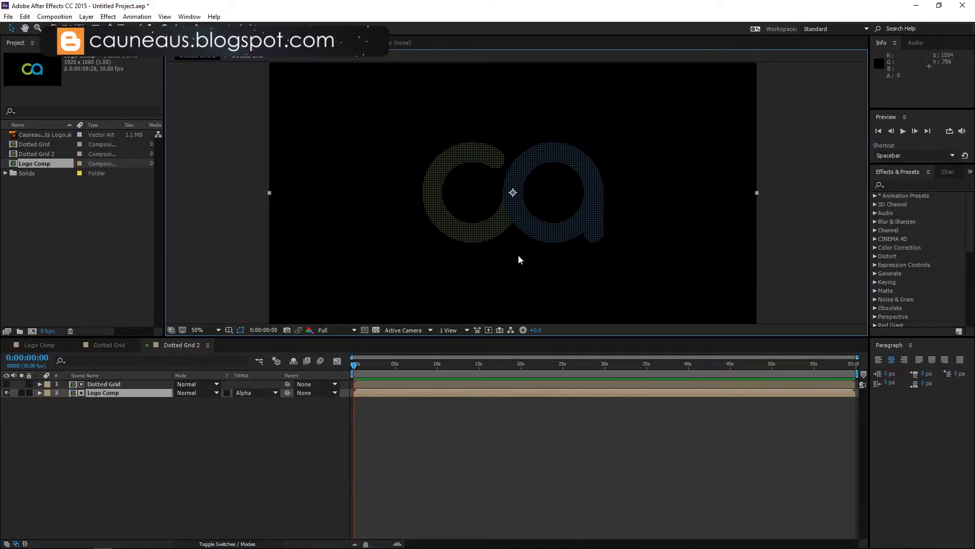
- Rename the Dotted Grid 2 composition as Dotted Grid Static
click(50, 154)
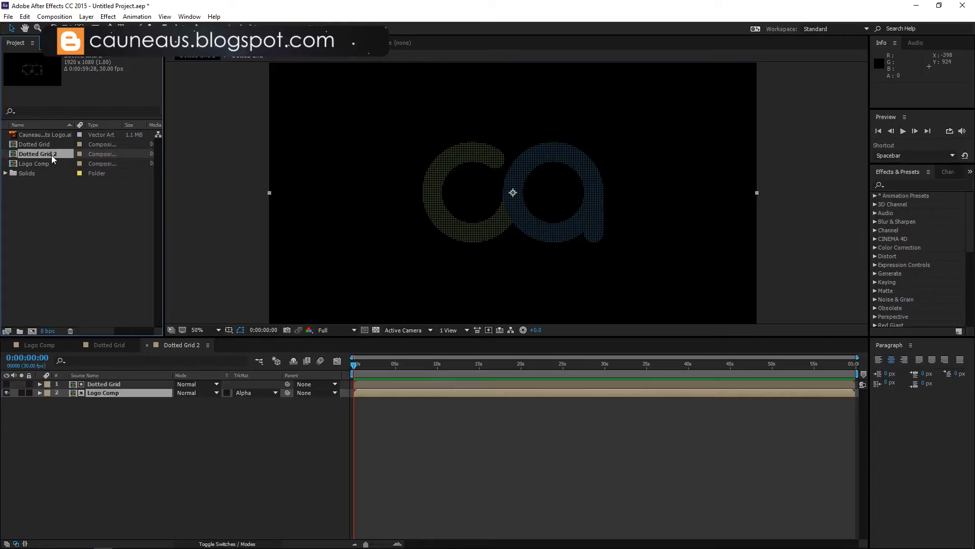
key(Return)
text(Dotted Grid Static)
key(Return)
- Create a new composition from Logo Comp and rename it as Logo Outline
click(57, 163)
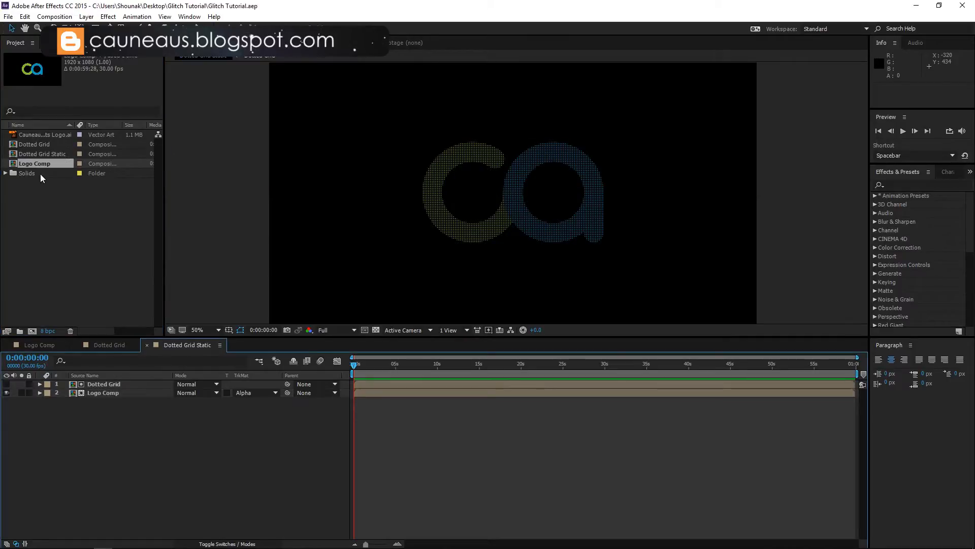
drag(39, 165, 32, 331)
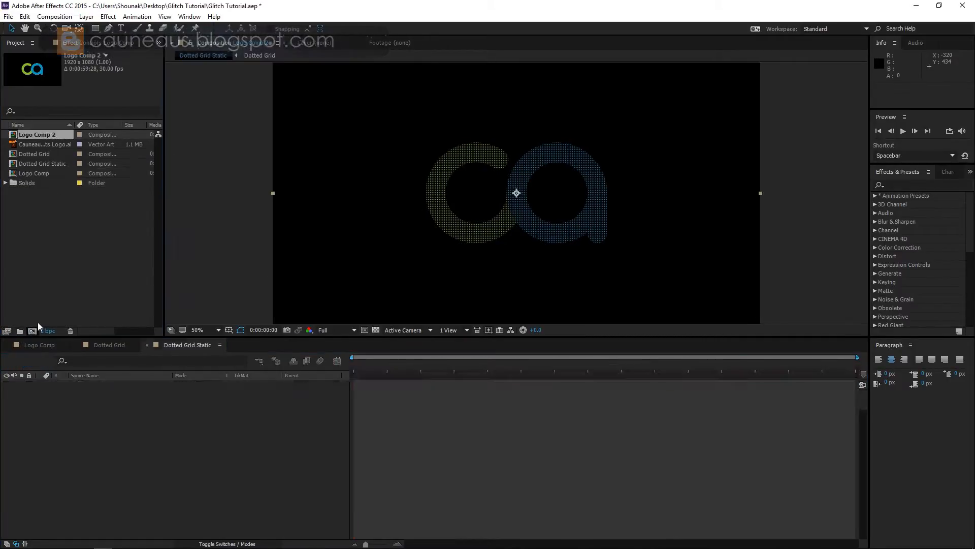
click(49, 173)
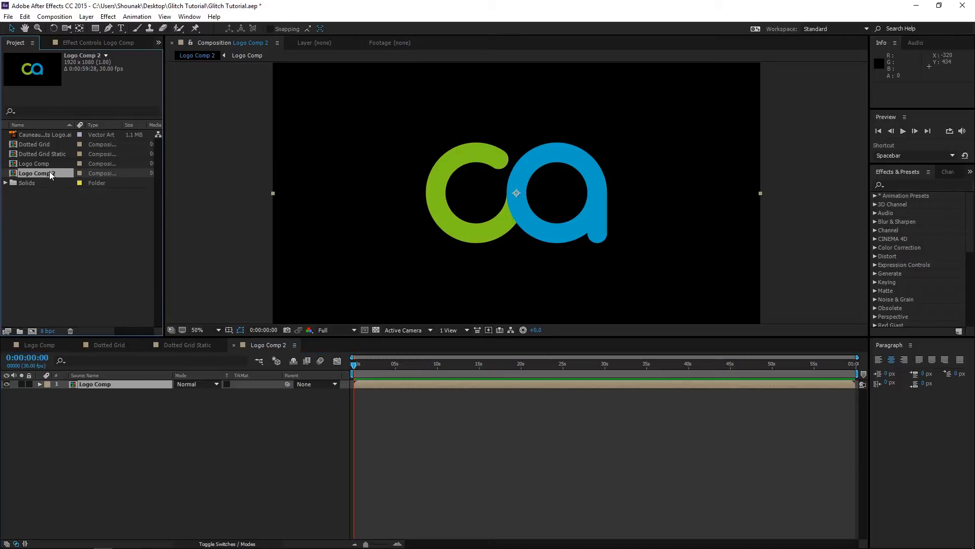
text(Lo)
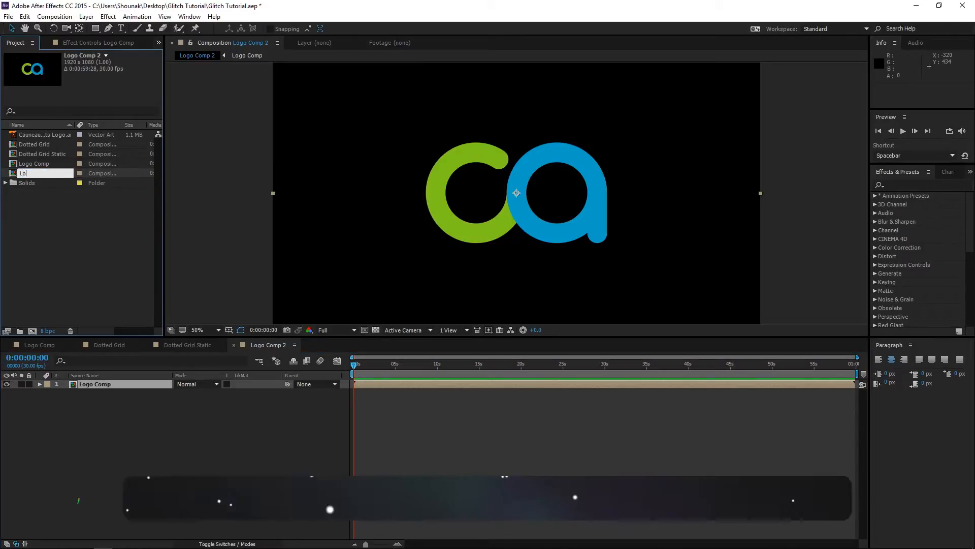
text(go Outline)
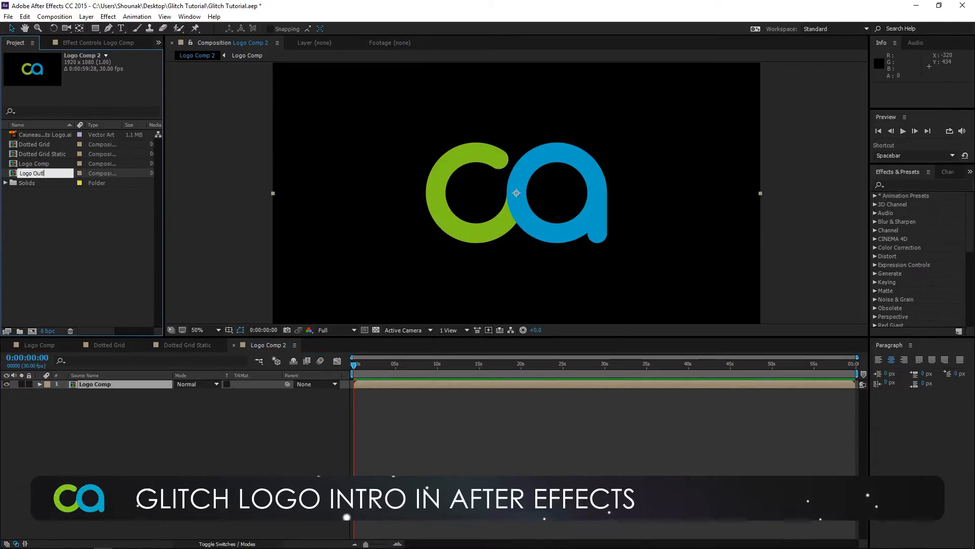
key(Return)
- Apply the Find Edges effect to the Logo Comp layer and invert it
click(96, 384)
click(109, 16)
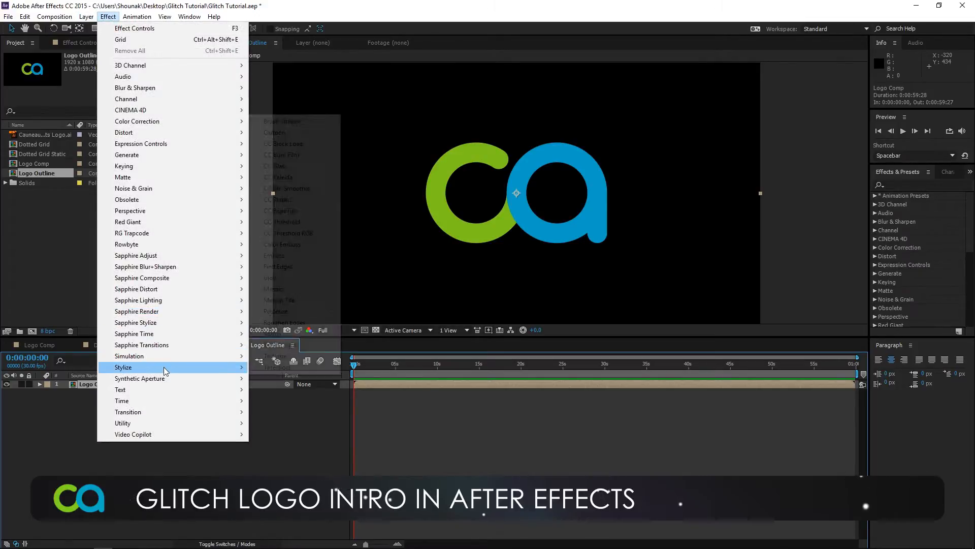
mouse_move(164, 367)
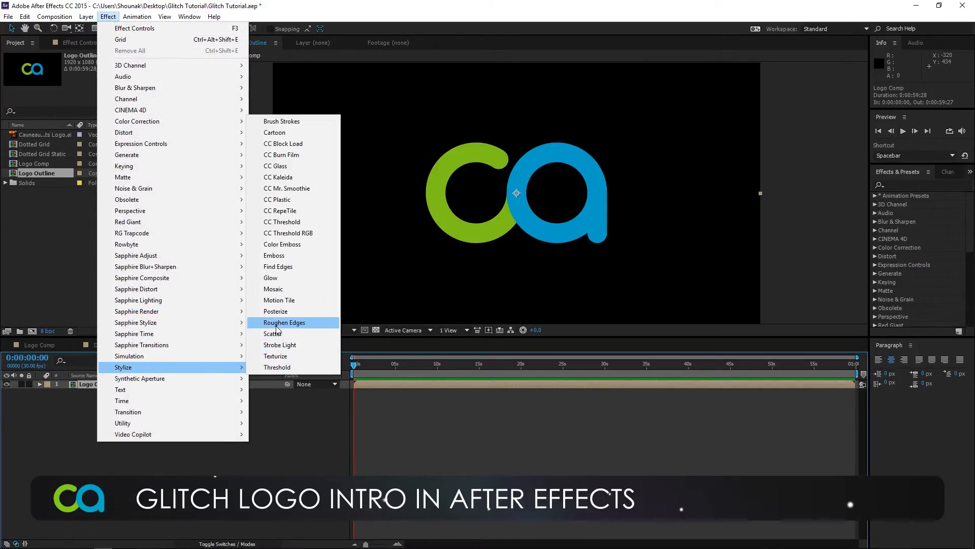
click(282, 267)
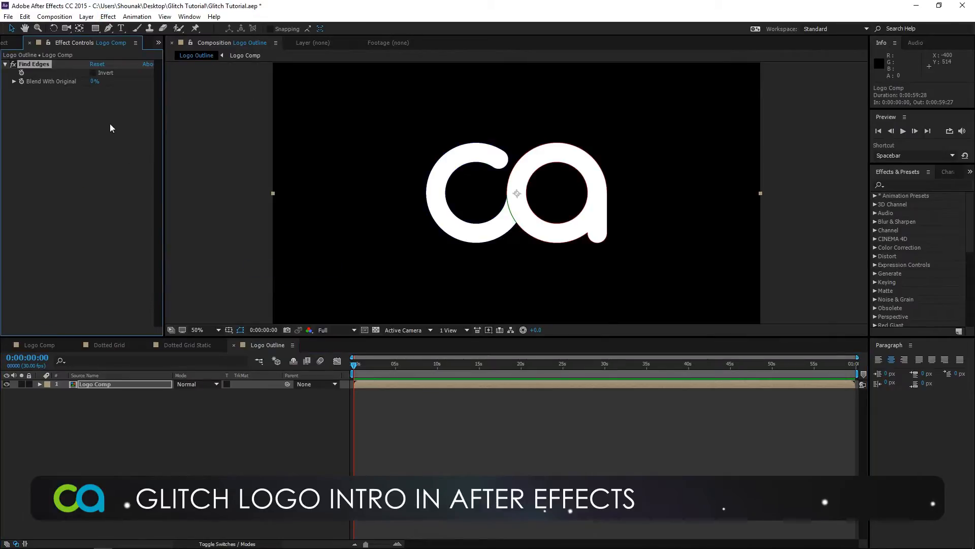
click(94, 72)
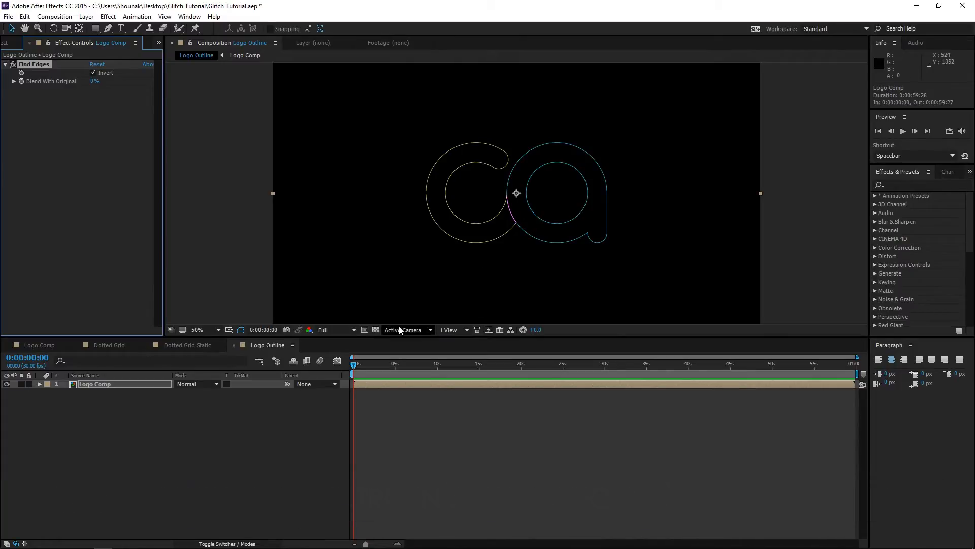
- Add a Linear Color Key to the Logo Comp layer and key out the black inside the logo letters, checking against the transparency grid
click(379, 331)
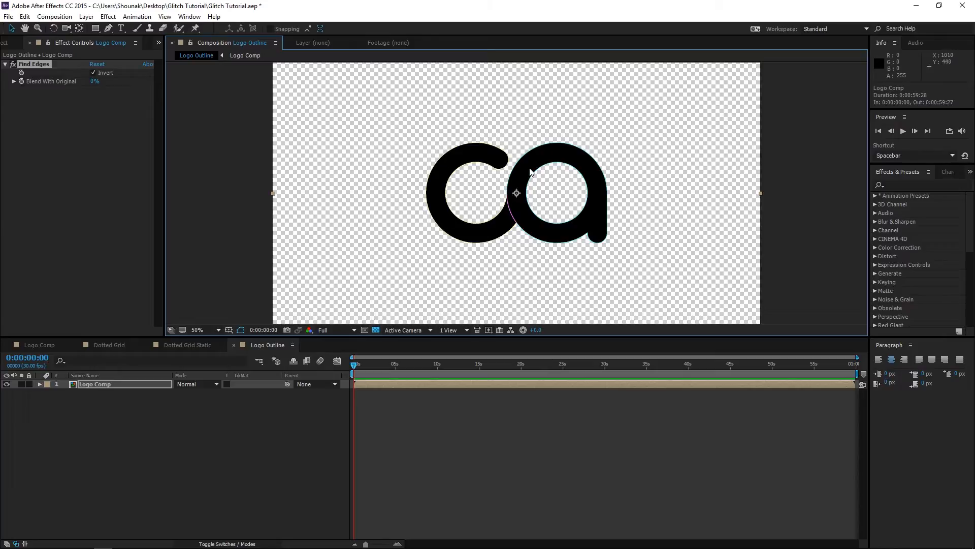
click(108, 16)
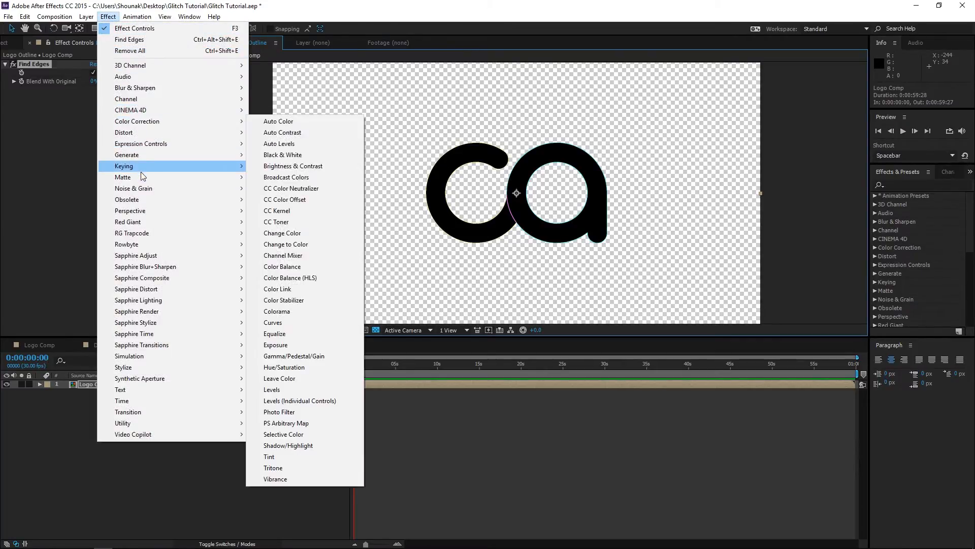
mouse_move(221, 167)
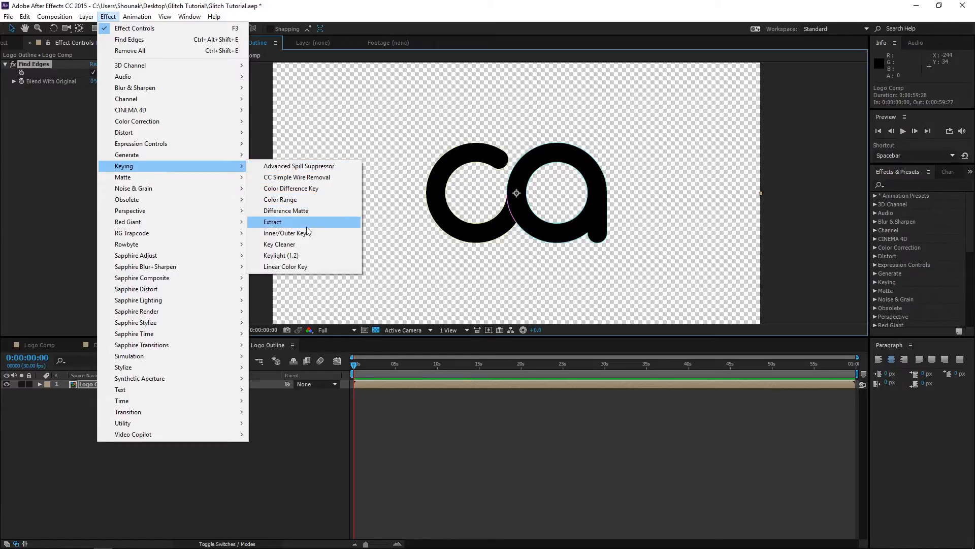
click(290, 266)
click(109, 171)
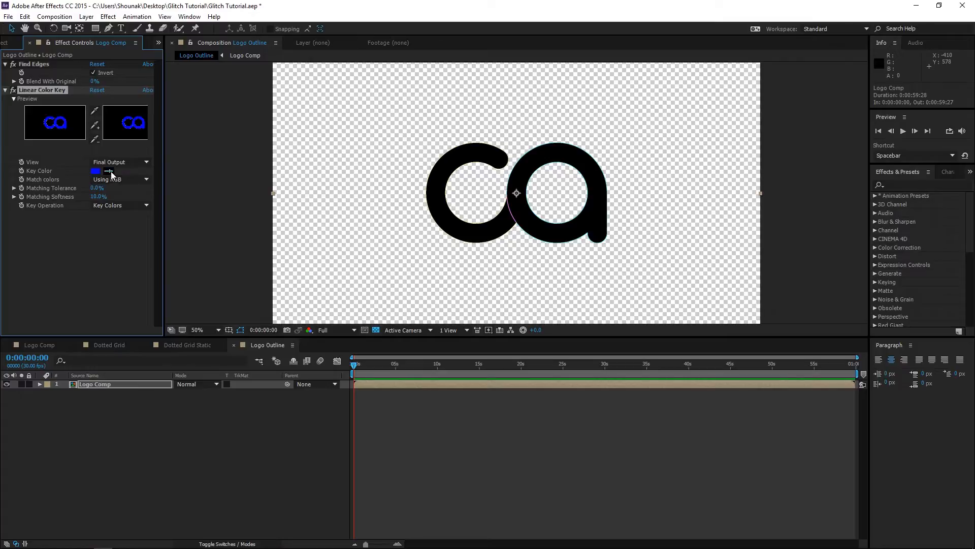
click(483, 150)
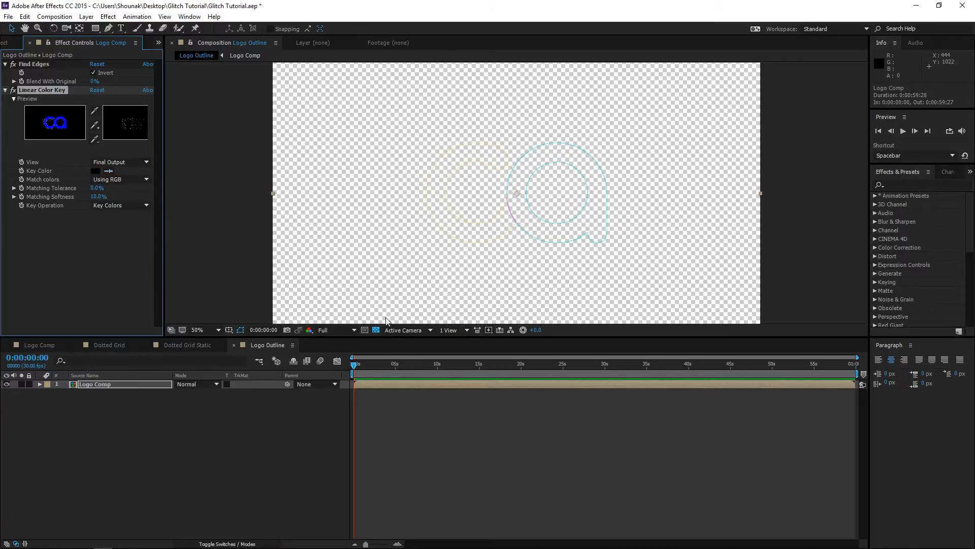
click(376, 332)
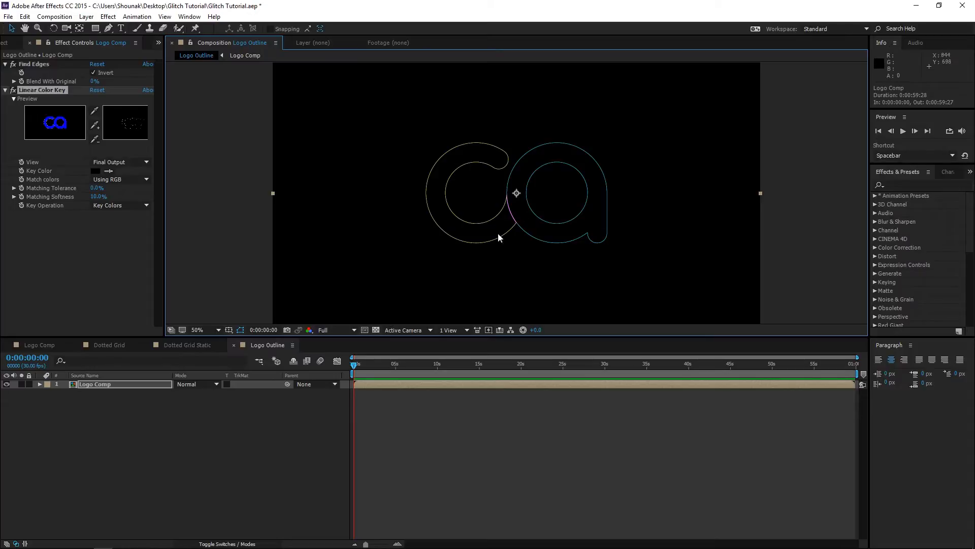
- Apply a Fill effect to the Logo Comp layer and set its color to a near-white tone
click(146, 386)
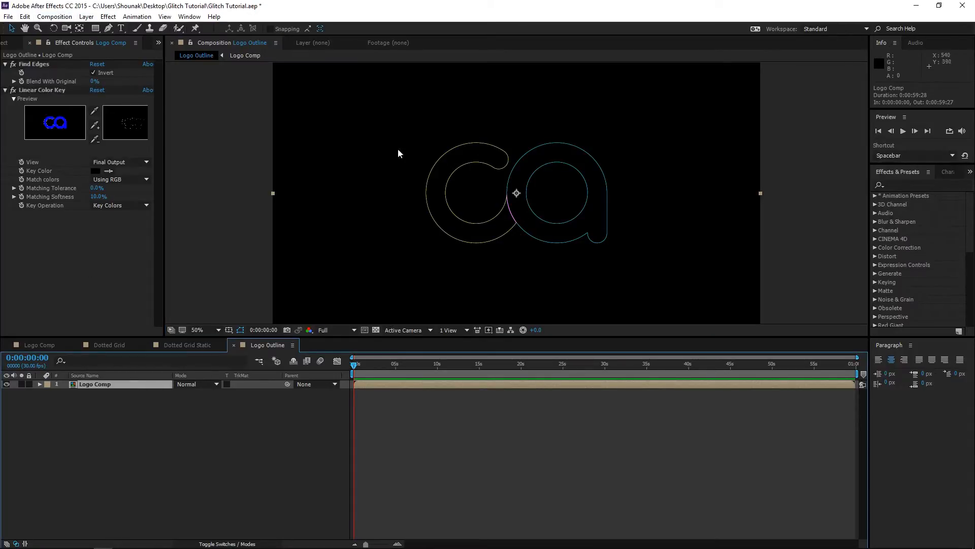
click(111, 18)
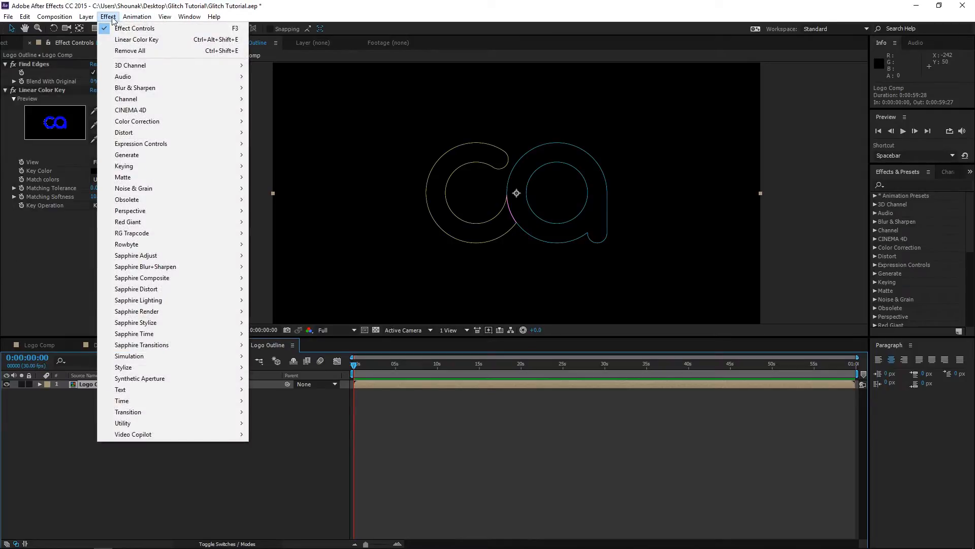
mouse_move(158, 156)
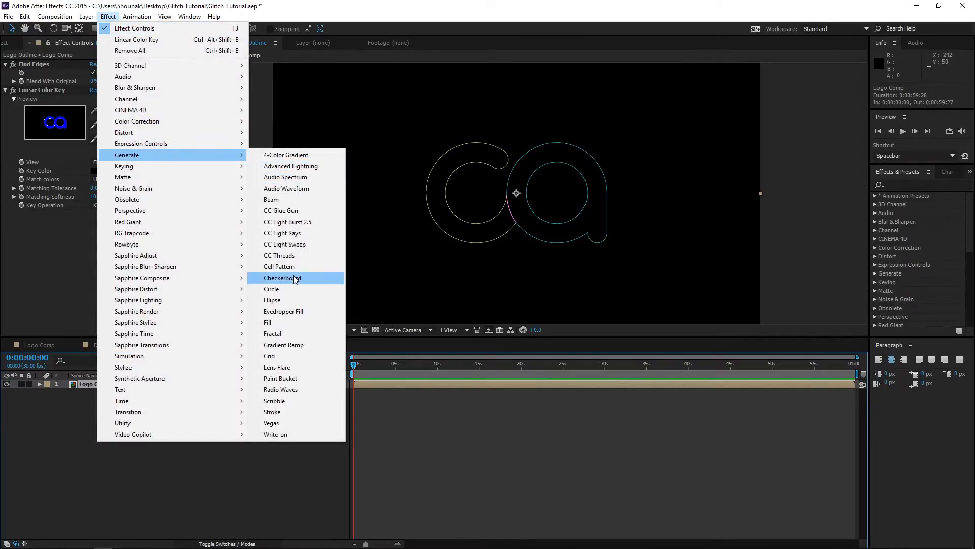
click(295, 322)
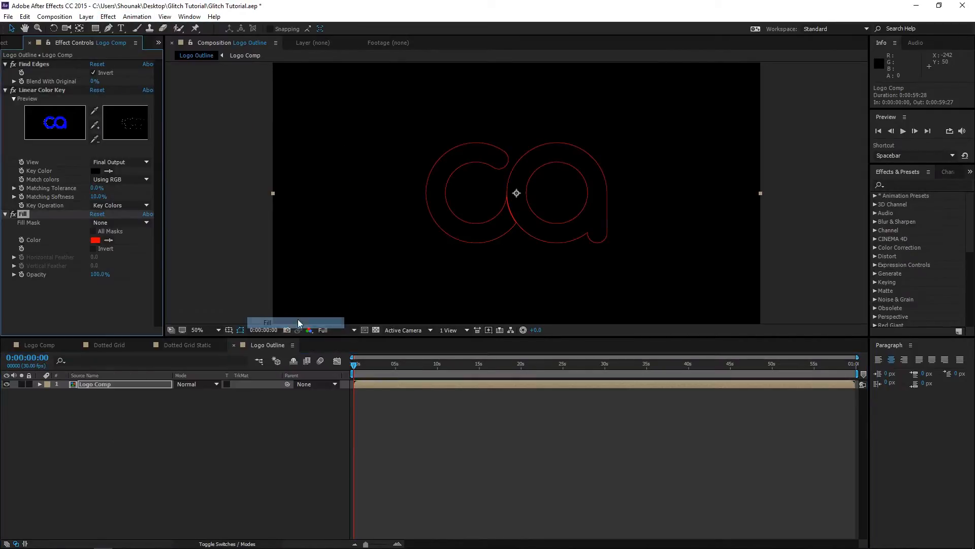
click(95, 240)
drag(715, 238, 647, 163)
click(871, 167)
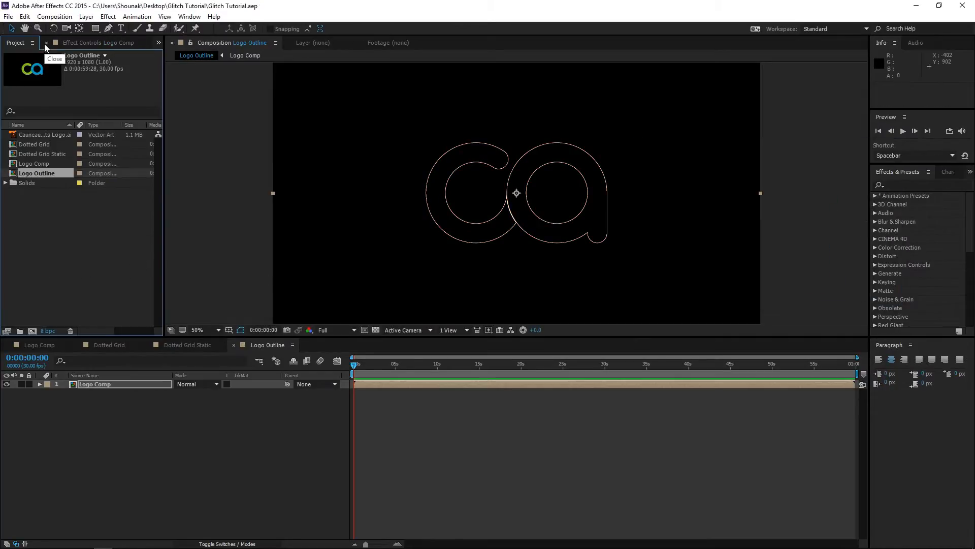
- Create a new composition with the default settings and add Black Solid 1 from the Solids folder to it
click(55, 17)
click(59, 29)
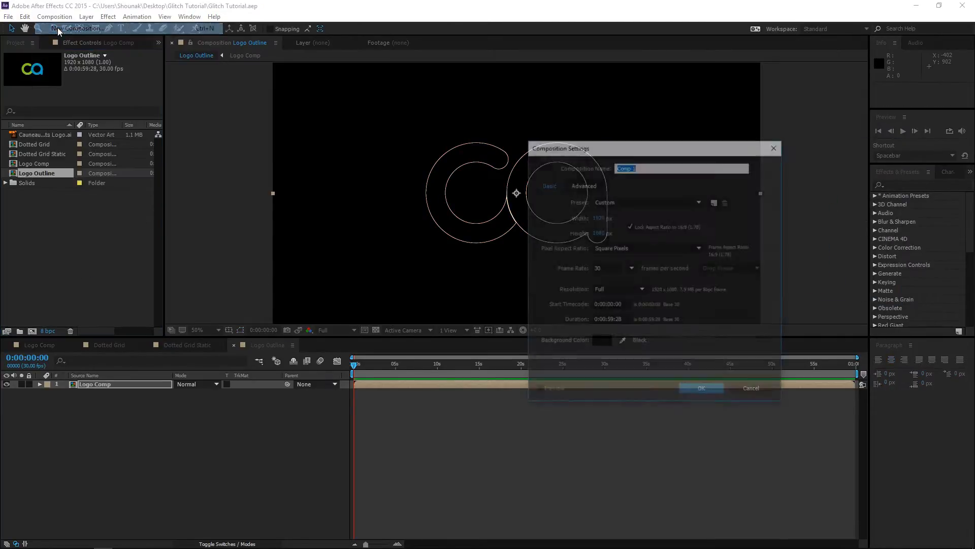
click(711, 388)
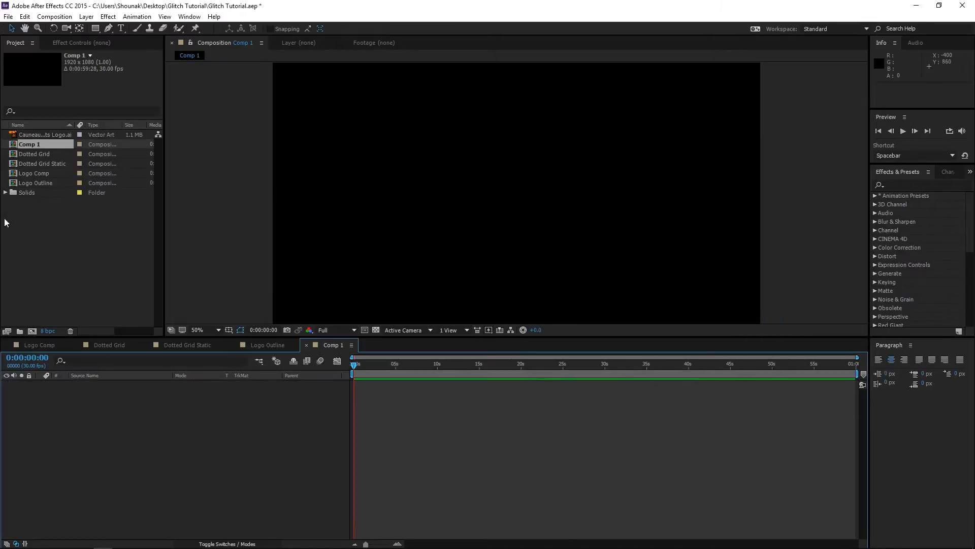
click(5, 193)
drag(59, 203, 84, 397)
- Apply Fractal Noise to the black solid with noise type Block and contrast 475
click(107, 17)
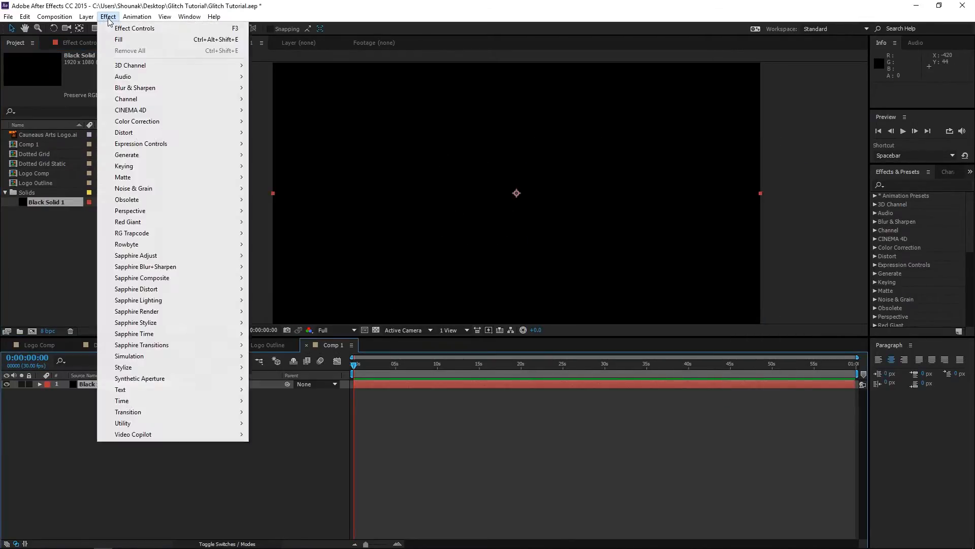
mouse_move(153, 188)
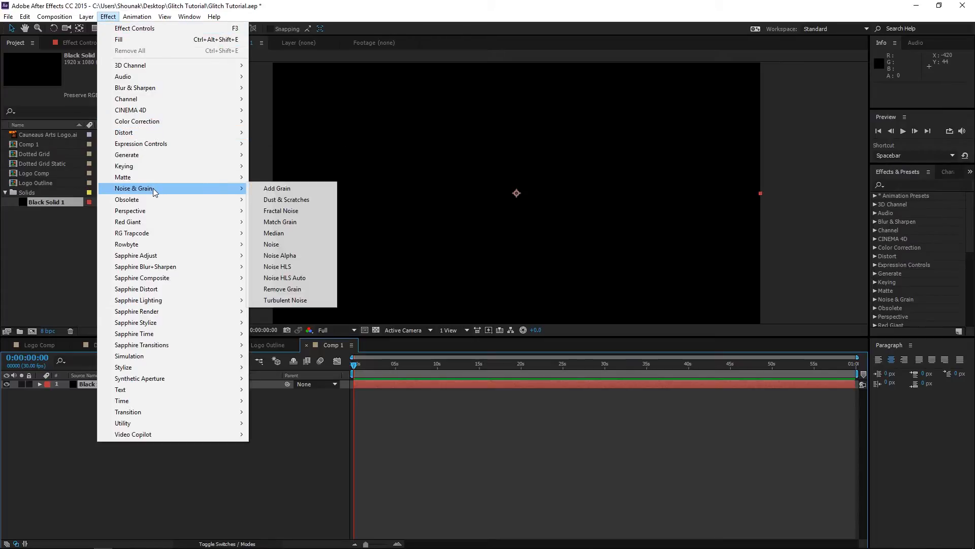
click(328, 211)
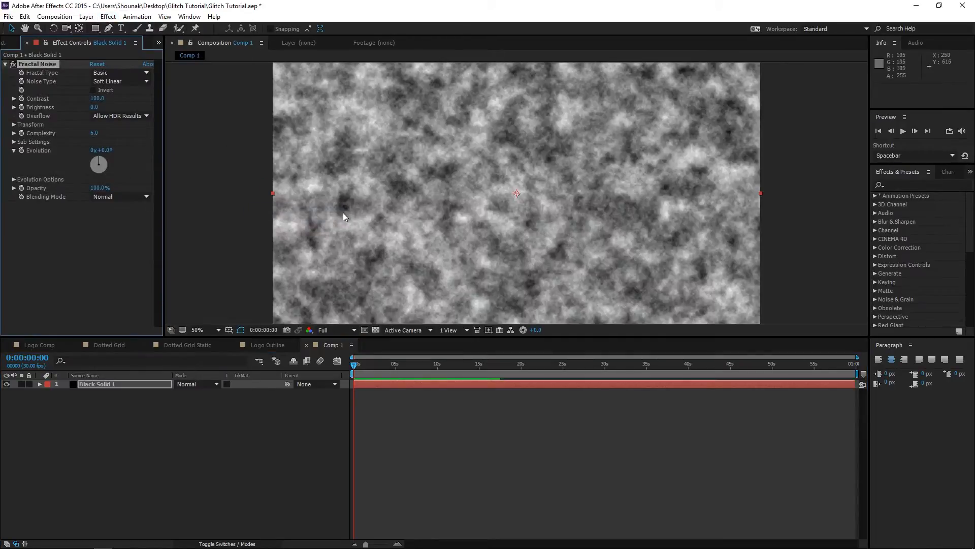
click(119, 83)
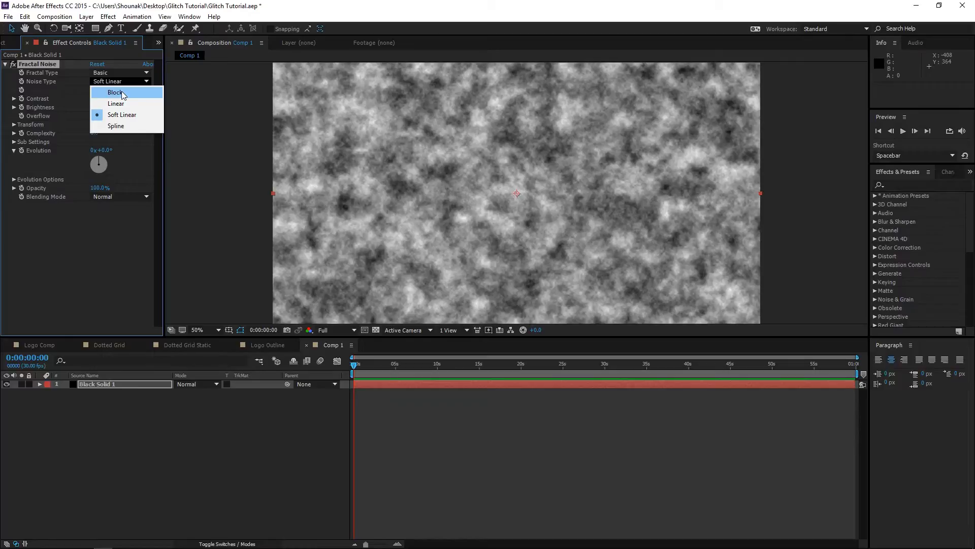
click(121, 92)
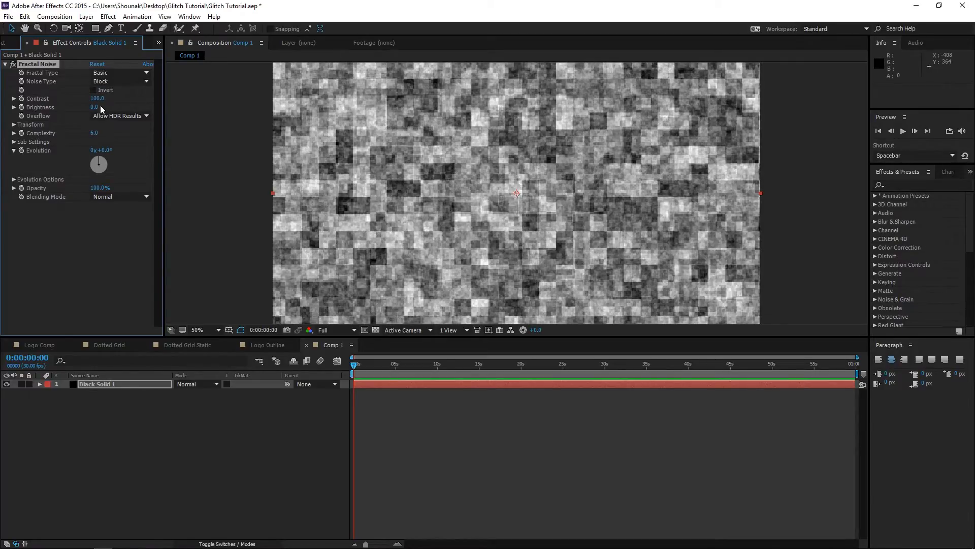
drag(97, 98, 298, 107)
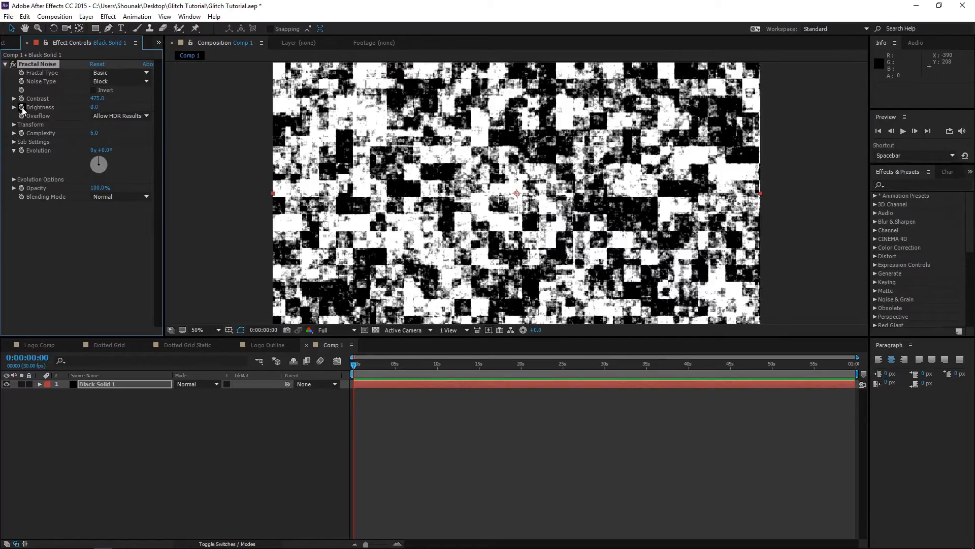
- Set the Fractal Noise brightness to -350 and keyframe it at 0:00:00:00
click(357, 371)
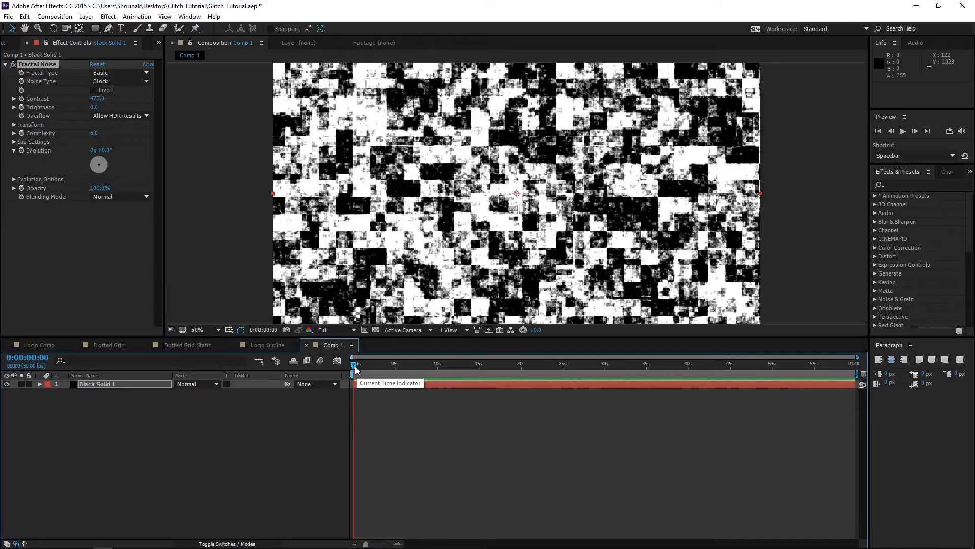
drag(95, 106, 46, 102)
click(98, 107)
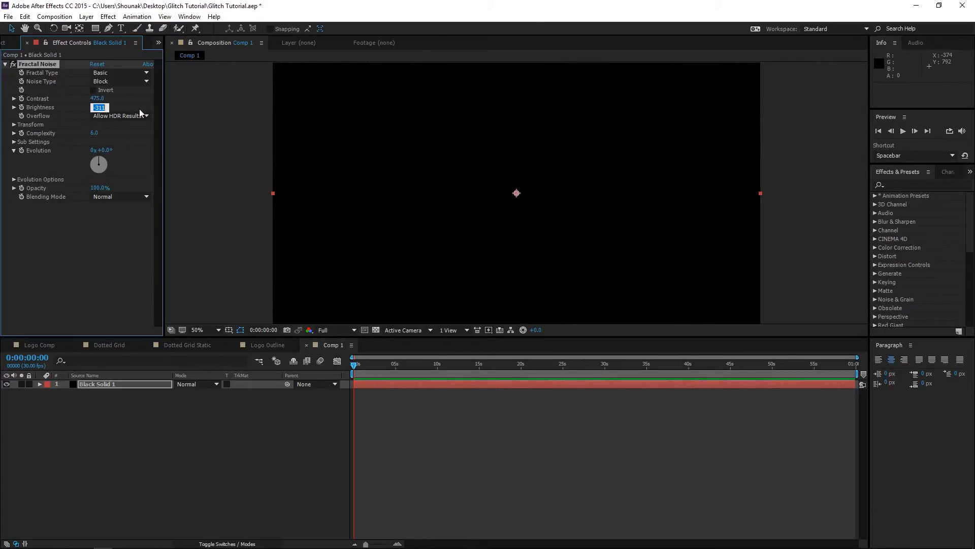
text(-350)
key(Return)
drag(365, 543, 379, 543)
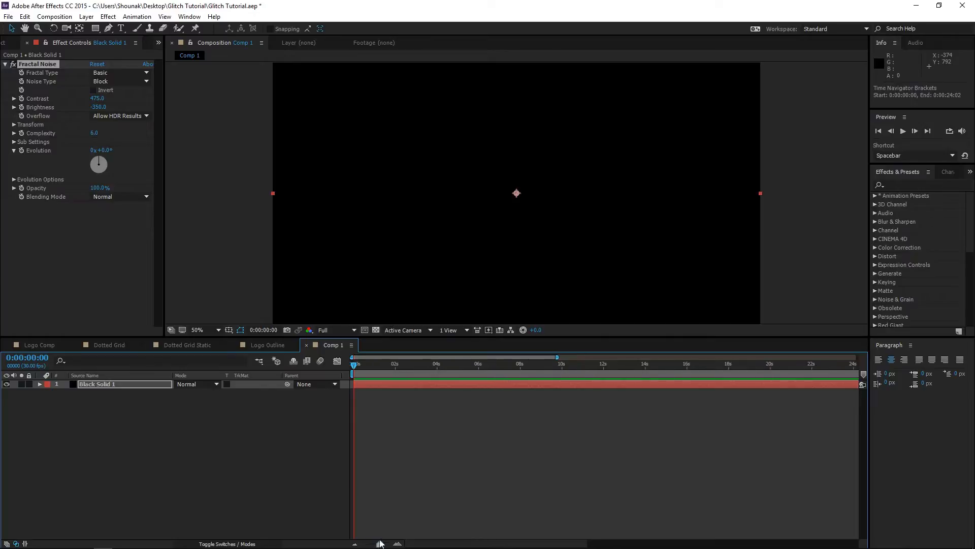
click(22, 107)
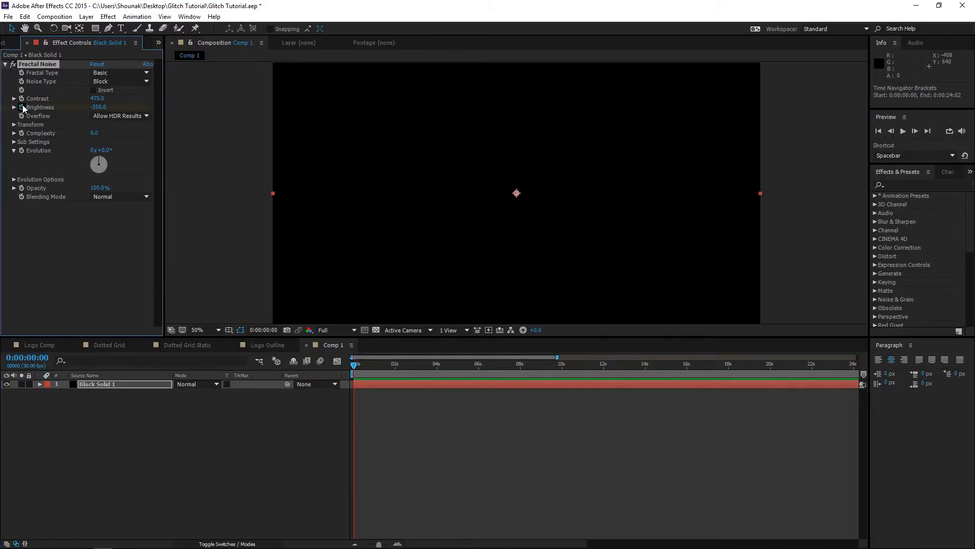
- Add a Fractal Noise brightness keyframe of 340 at 0:00:04:00 and reveal the layer's keyframes in the timeline
click(437, 365)
drag(440, 369, 438, 367)
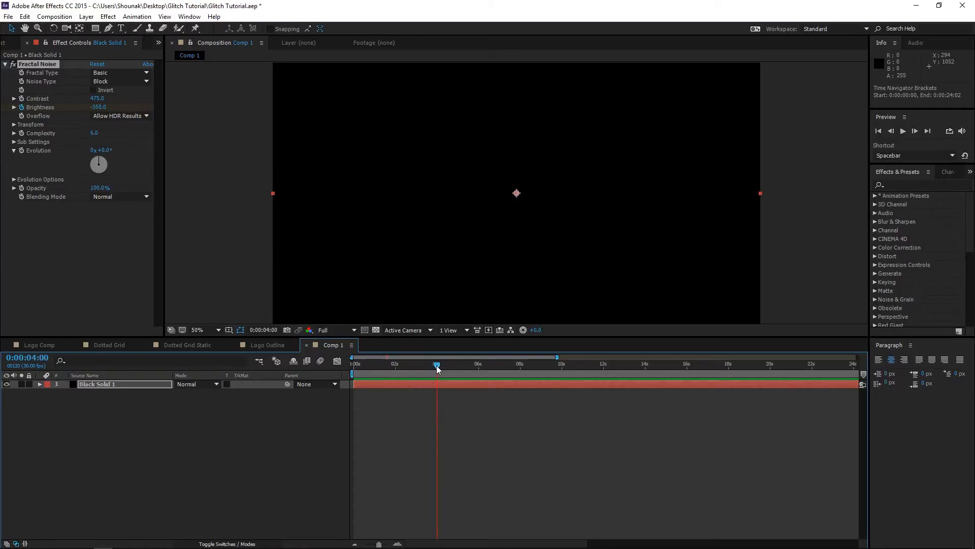
drag(98, 107, 429, 105)
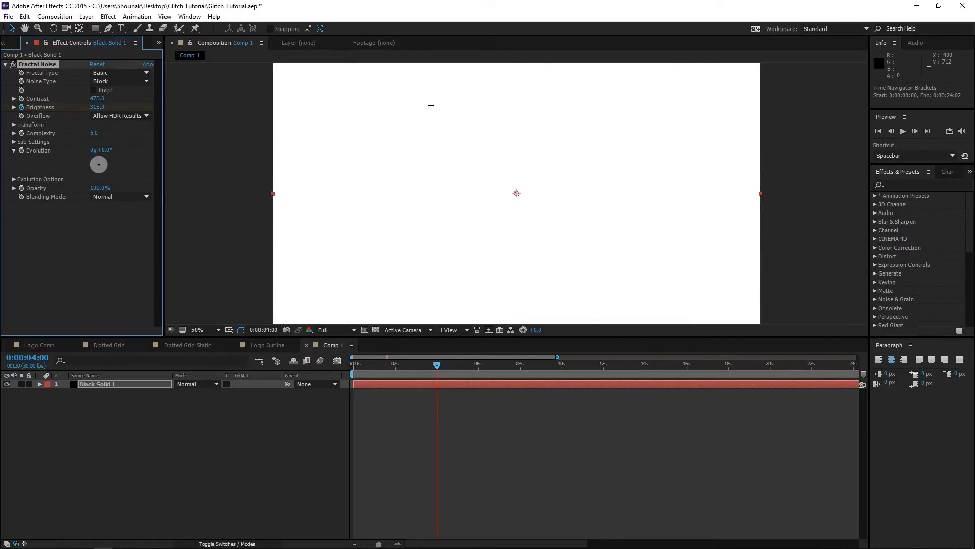
click(97, 107)
text(340)
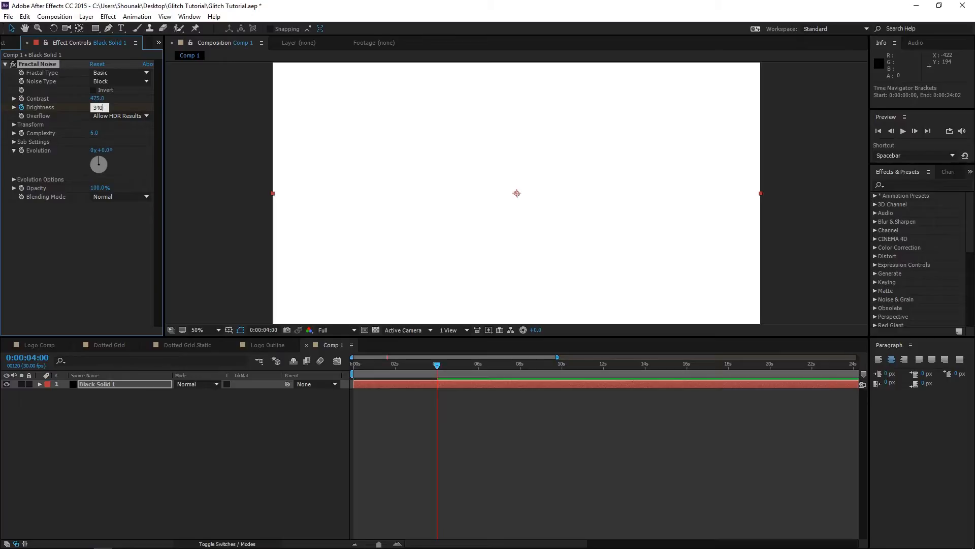
key(Return)
key(u)
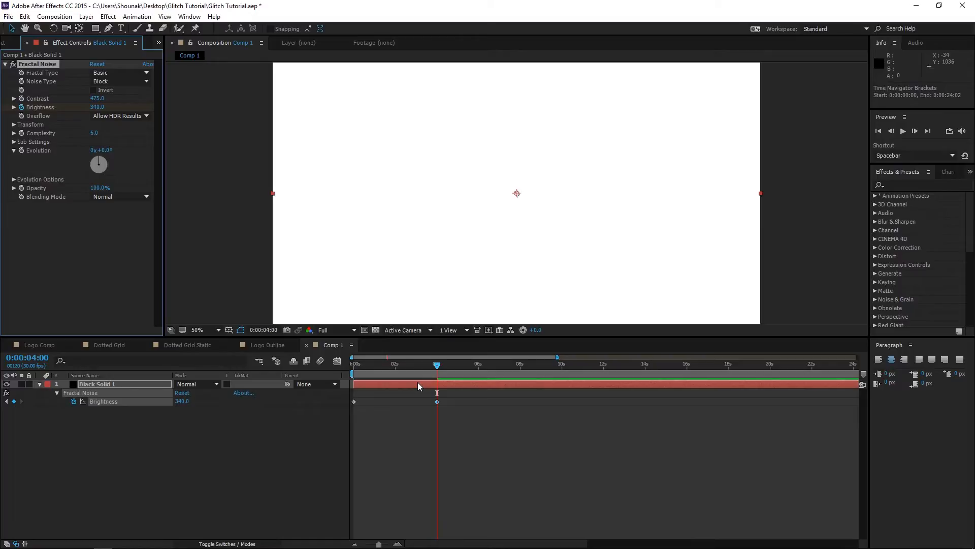
- At 0:00:02:00, set the Fractal Noise complexity to 1 and its uniform scale to 250
click(14, 125)
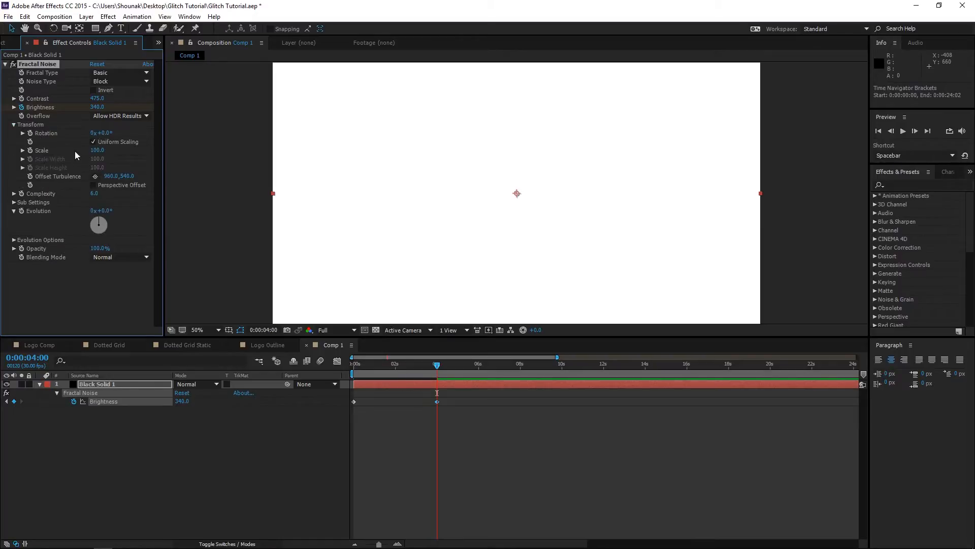
click(94, 151)
drag(412, 363, 395, 365)
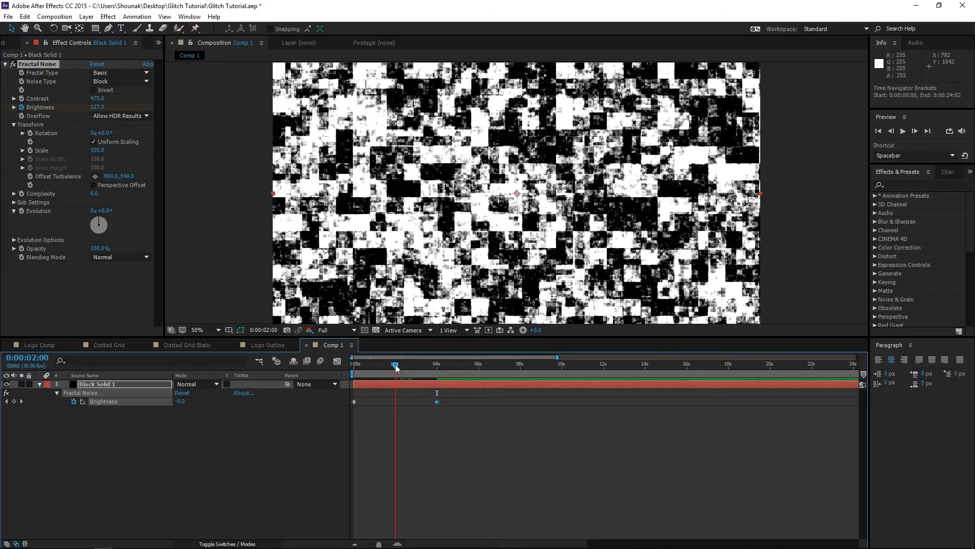
click(95, 194)
text(1)
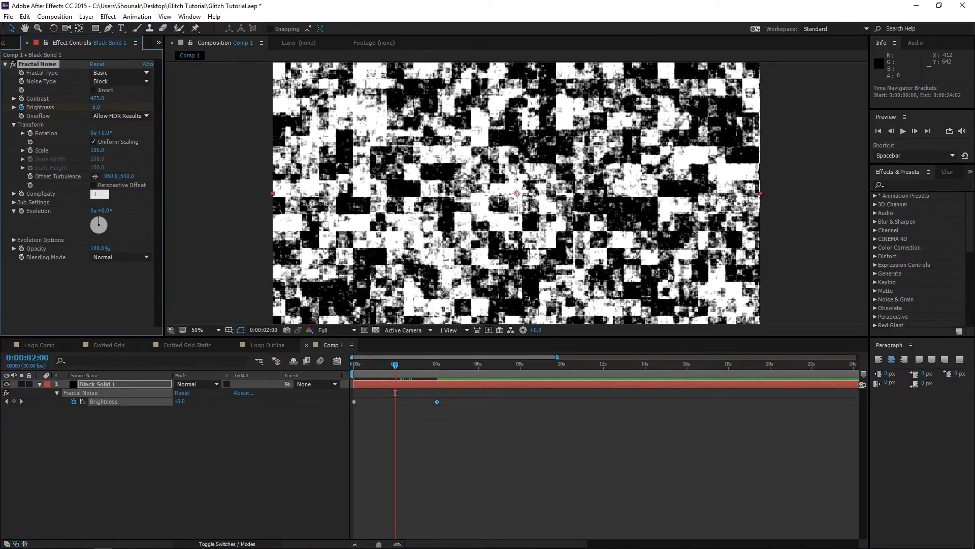
click(119, 280)
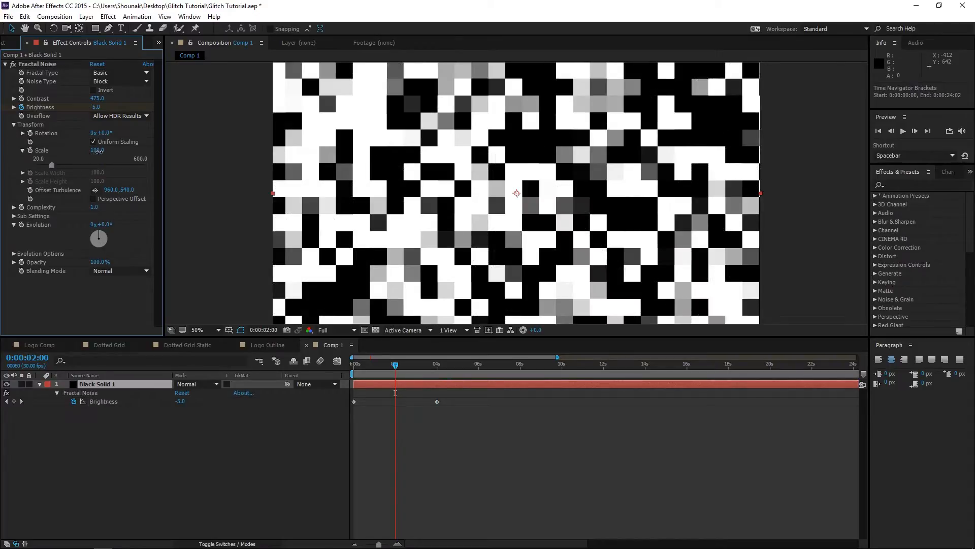
click(97, 150)
text(250)
key(Return)
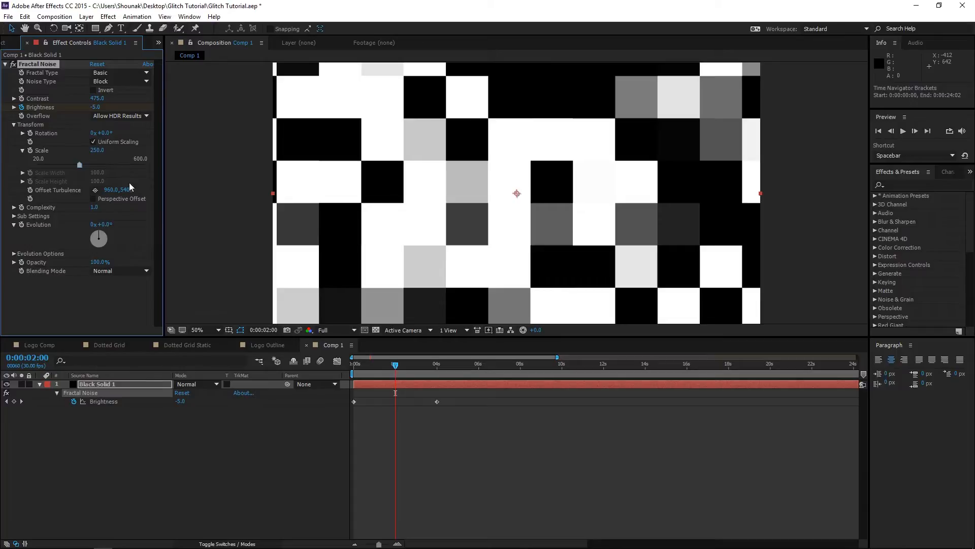
- Add the expression time*1000; to the Fractal Noise Evolution property
alt+click(21, 225)
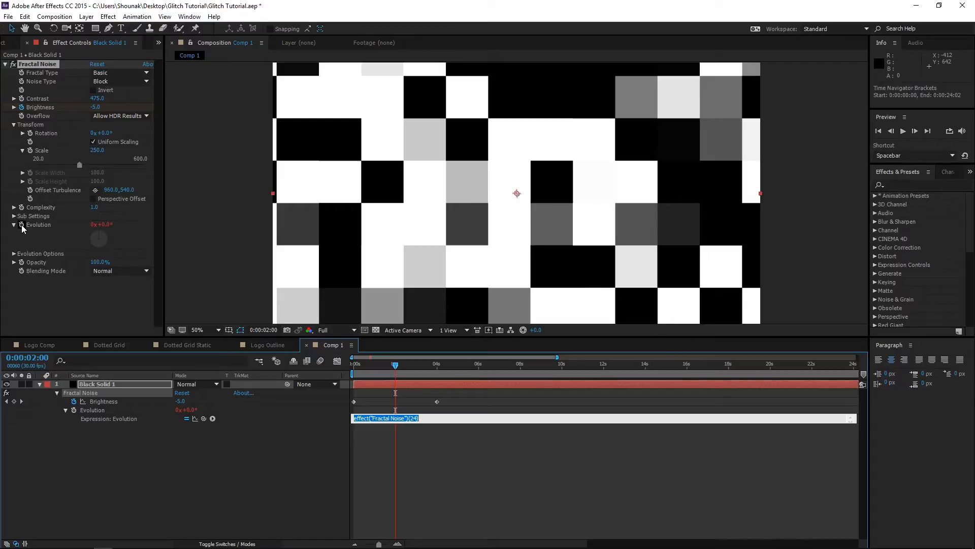
key(BackSpace)
text(time*1000;)
key(KP_Enter)
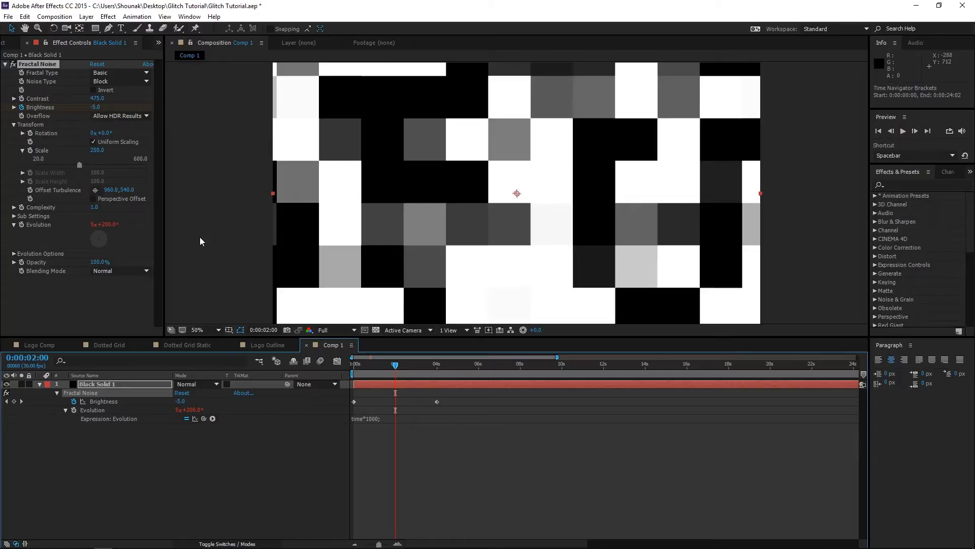
- End the work area at 0:00:04:09 and preview the block noise animation
click(444, 366)
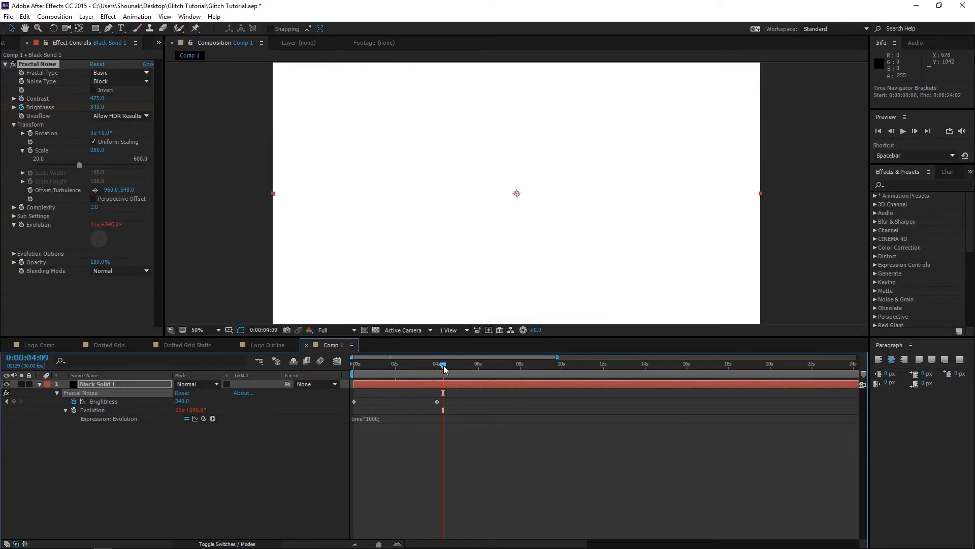
key(space)
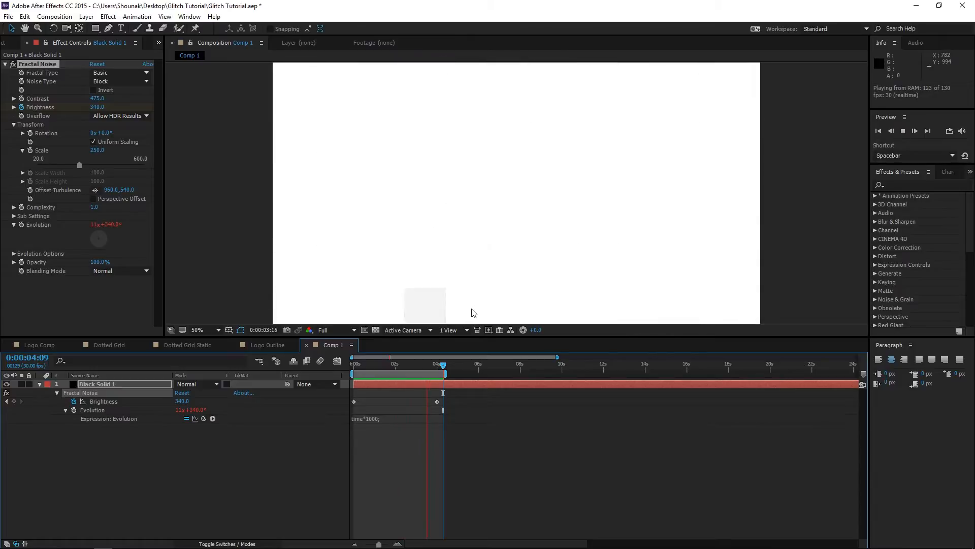
key(space)
- Rename the Comp 1 composition as Block Matte Comp
click(9, 44)
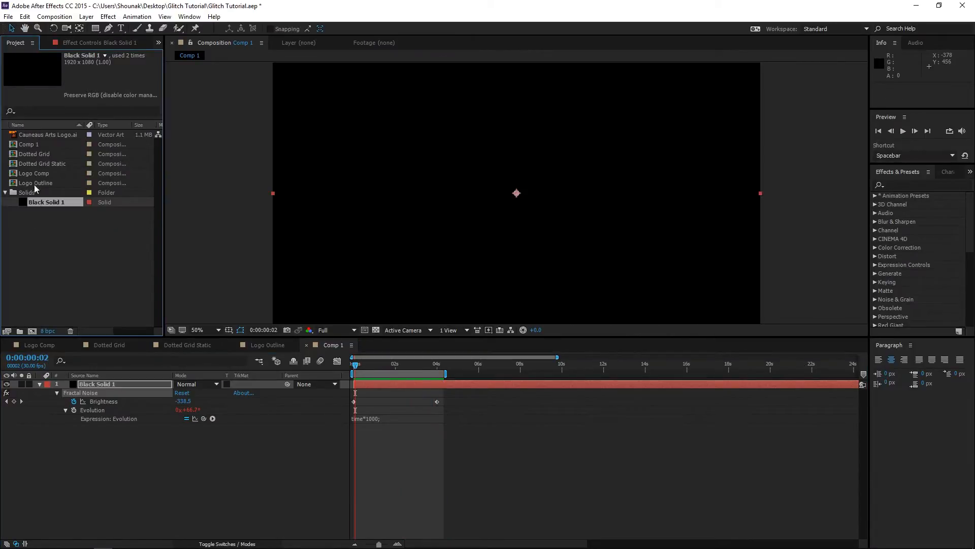
click(35, 144)
key(Return)
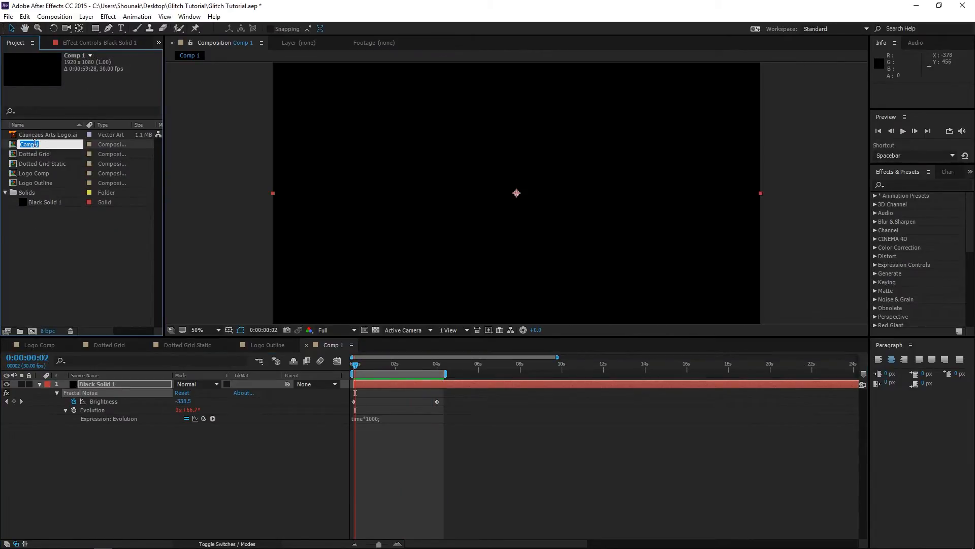
text(Block Matte Comp)
key(Return)
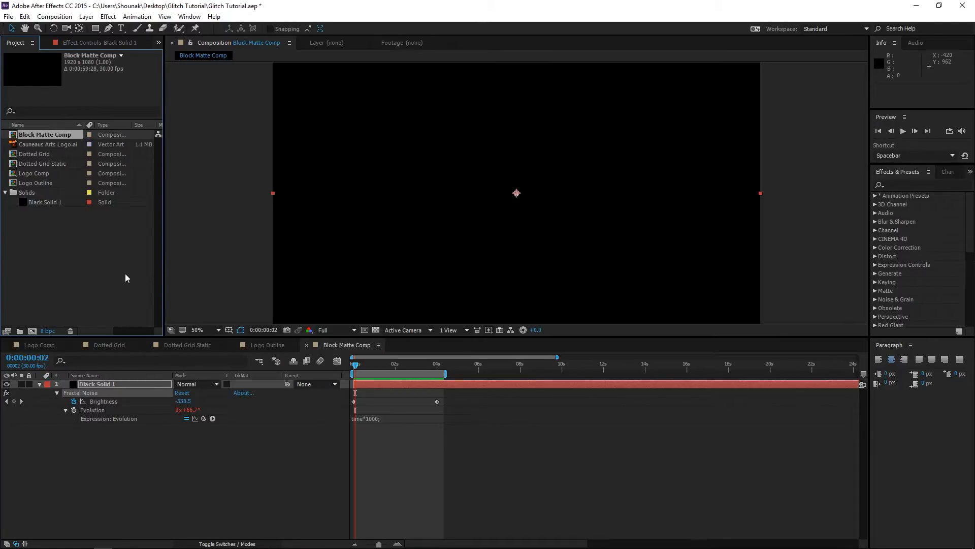
- Create a new composition from Dotted Grid Static and apply Block Matte Comp above it as its luma matte
click(50, 164)
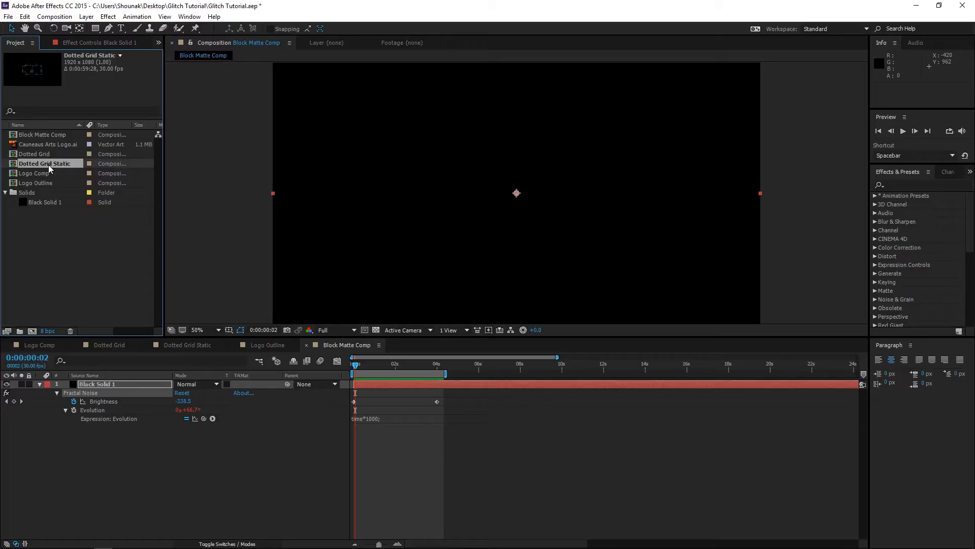
drag(53, 164, 31, 330)
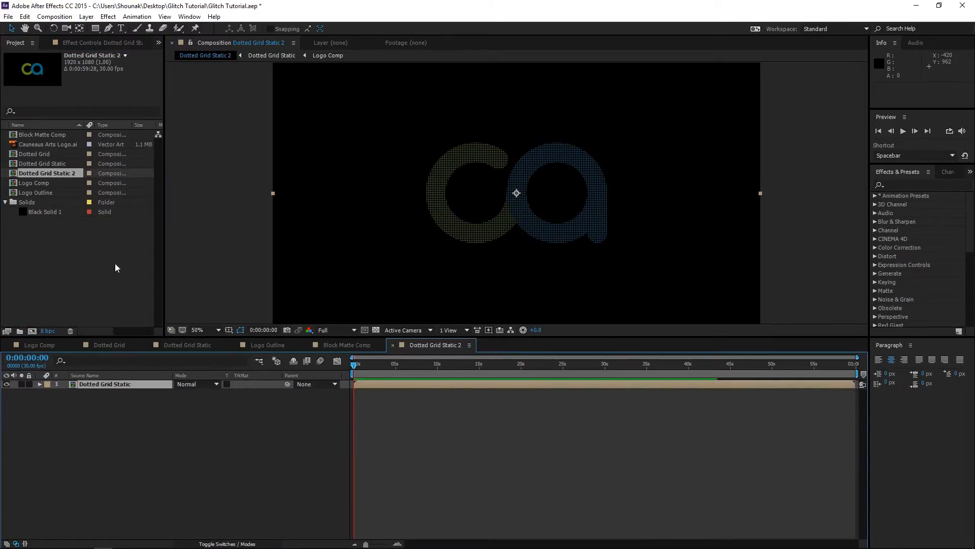
drag(59, 135, 135, 382)
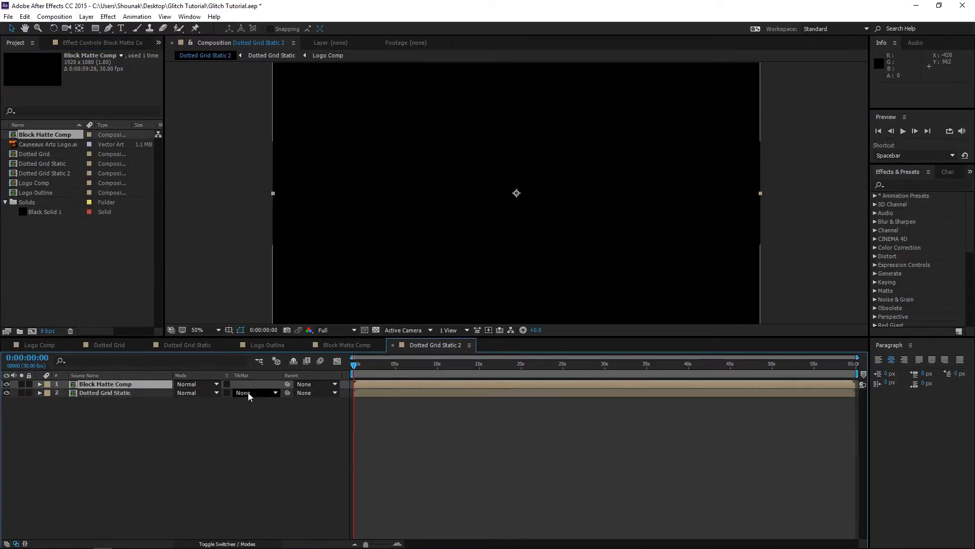
click(248, 393)
click(266, 441)
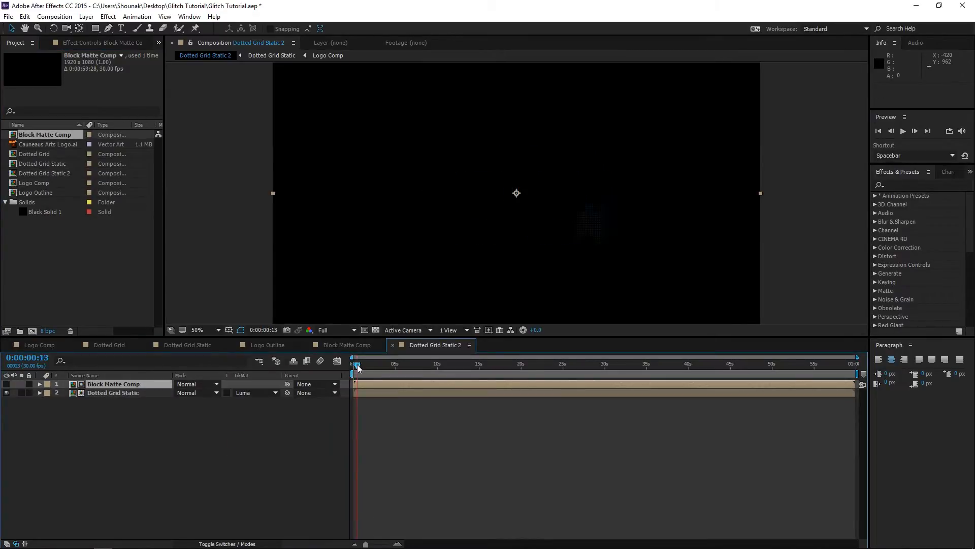
- End the work area at 0:00:04:13 and preview the dotted logo's block reveal
drag(358, 364, 393, 371)
key(n)
key(space)
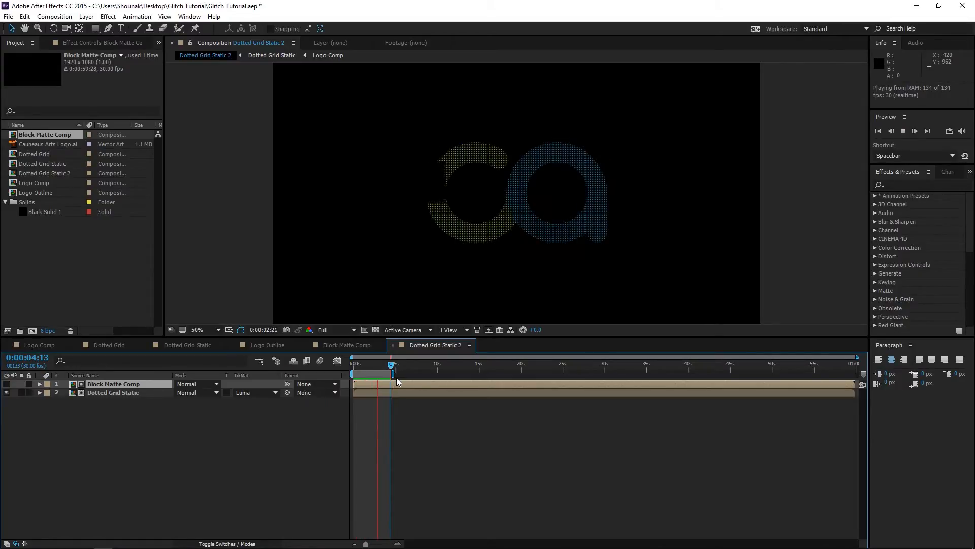
key(space)
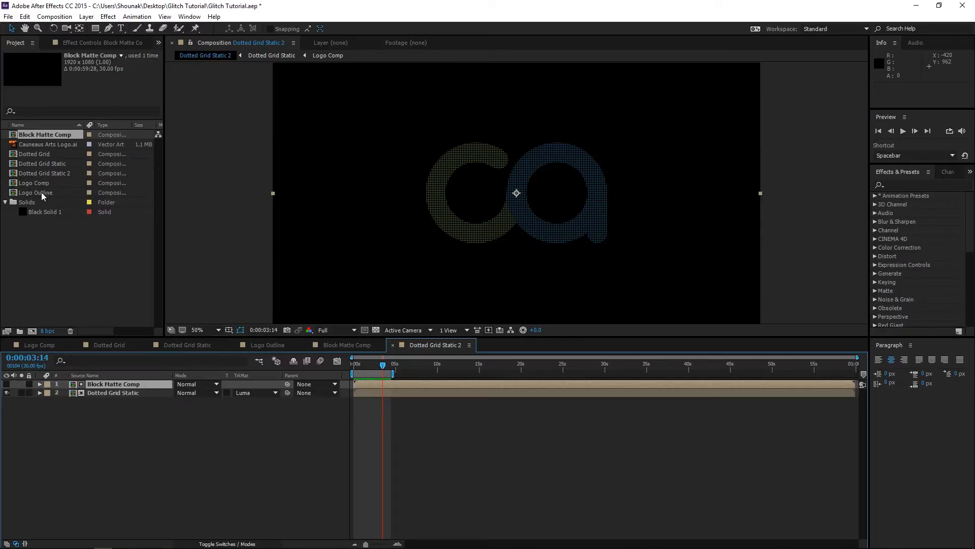
- Create a new composition from Logo Outline and apply Block Matte Comp above it as its luma matte
drag(41, 192, 32, 330)
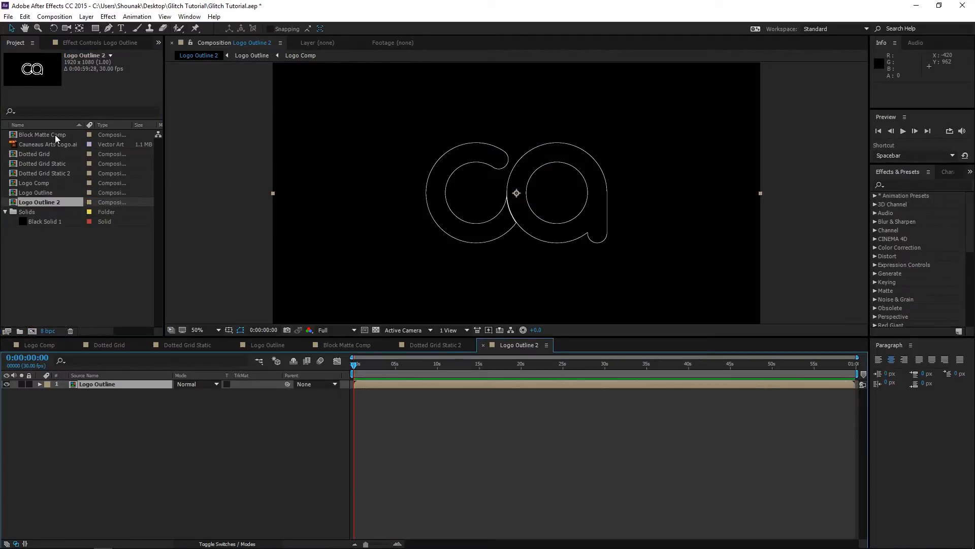
drag(55, 135, 151, 385)
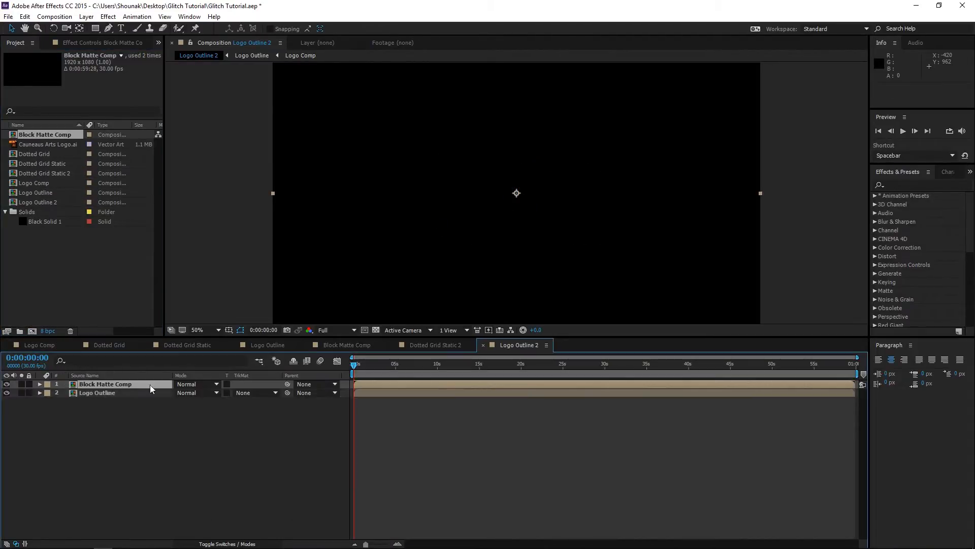
click(255, 390)
click(259, 437)
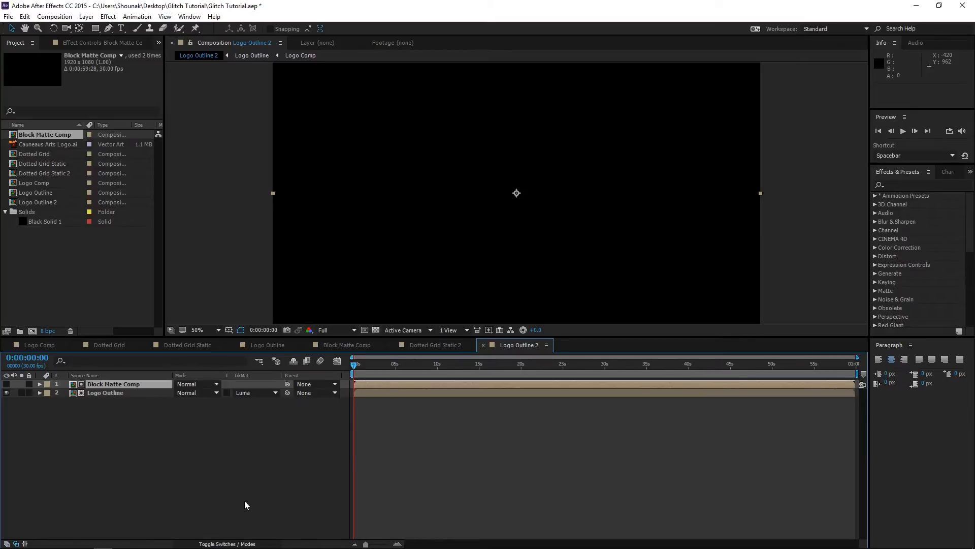
click(222, 544)
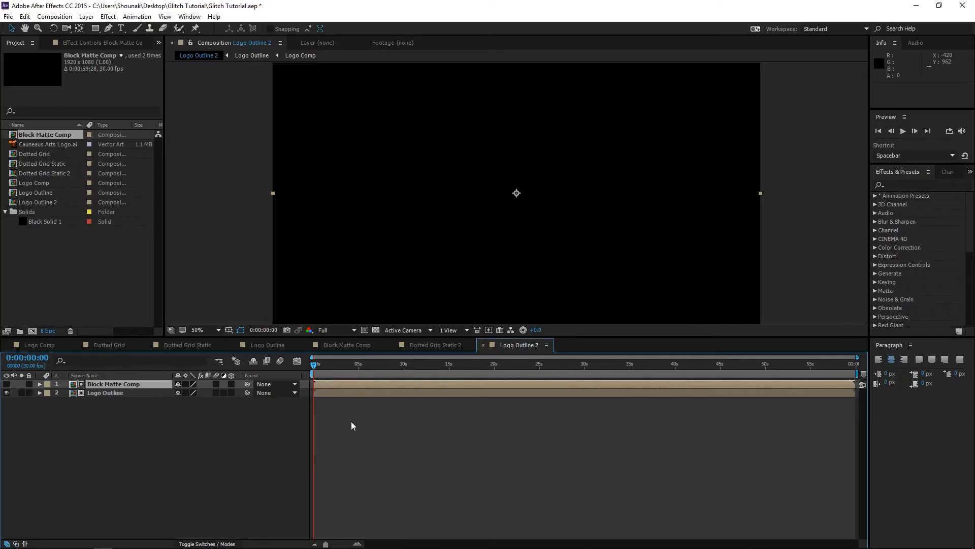
click(224, 544)
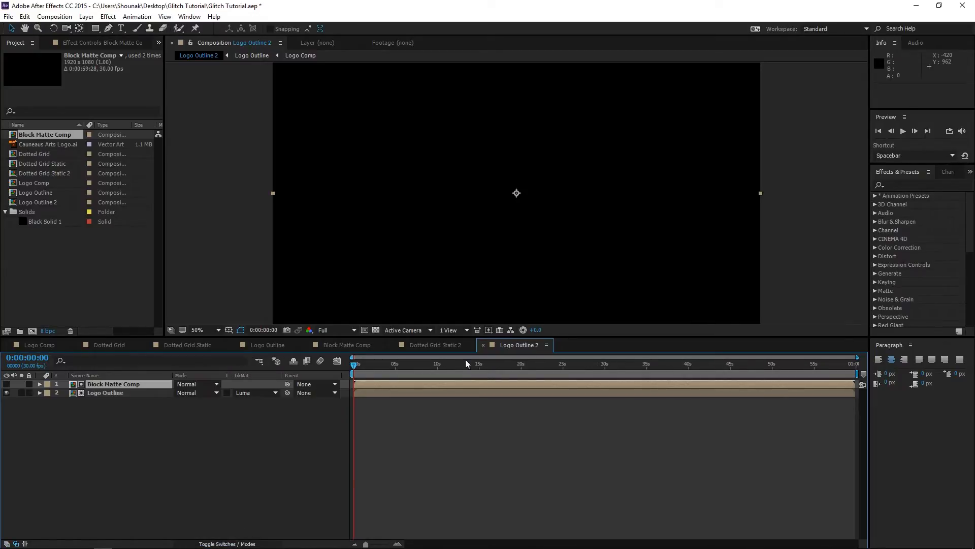
- Rename the Logo Outline 2 composition as Logo Outline In
click(42, 204)
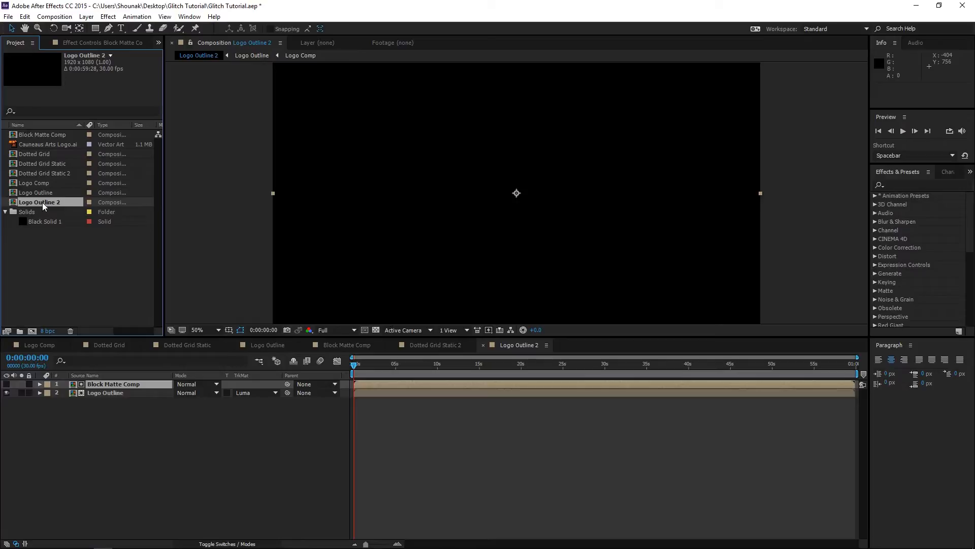
key(Return)
key(Right)
text(In)
key(Return)
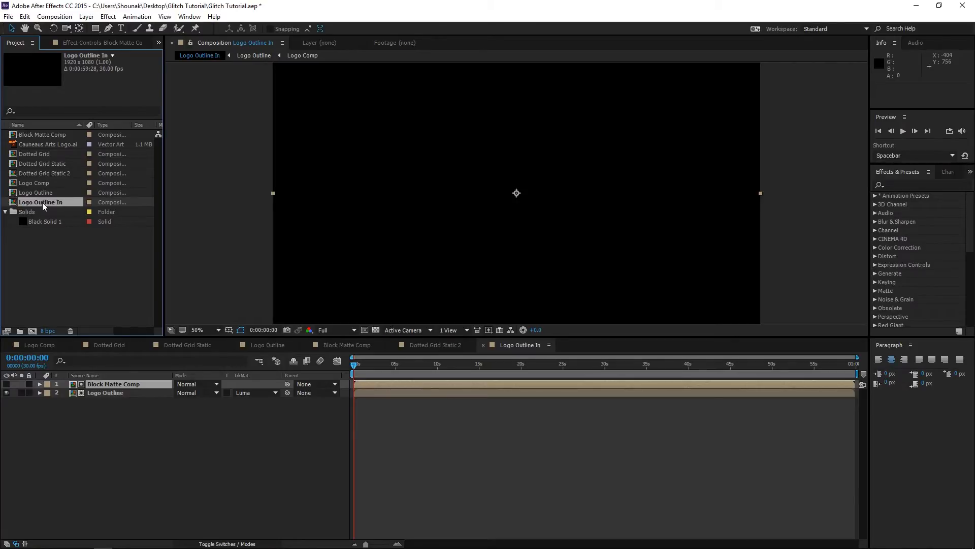
- Rename the Dotted Grid Static 2 composition as Dotted Grid In
click(56, 174)
key(Return)
key(Right)
key(BackSpace)
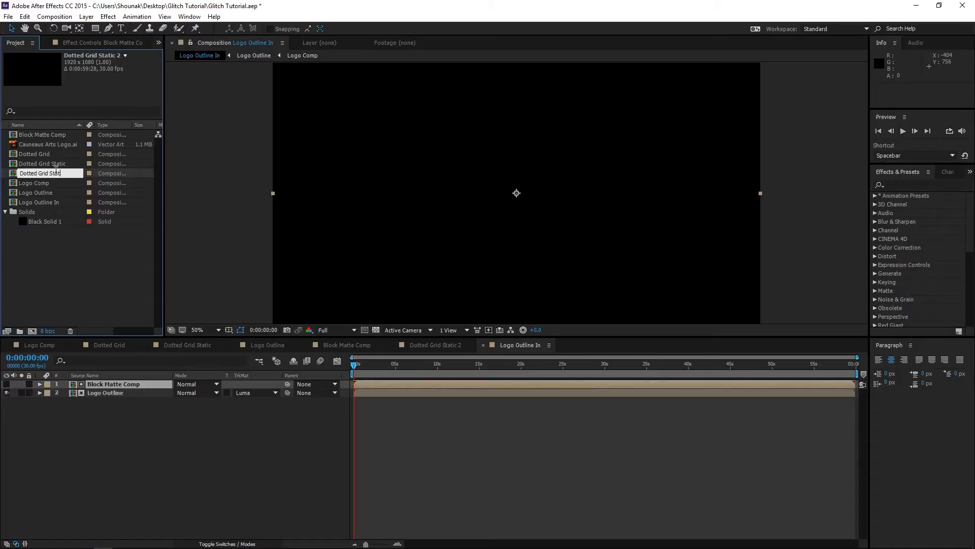
key(BackSpace)
key(BackSpace)
key(BackSpace)
key(BackSpace)
text(In)
key(Return)
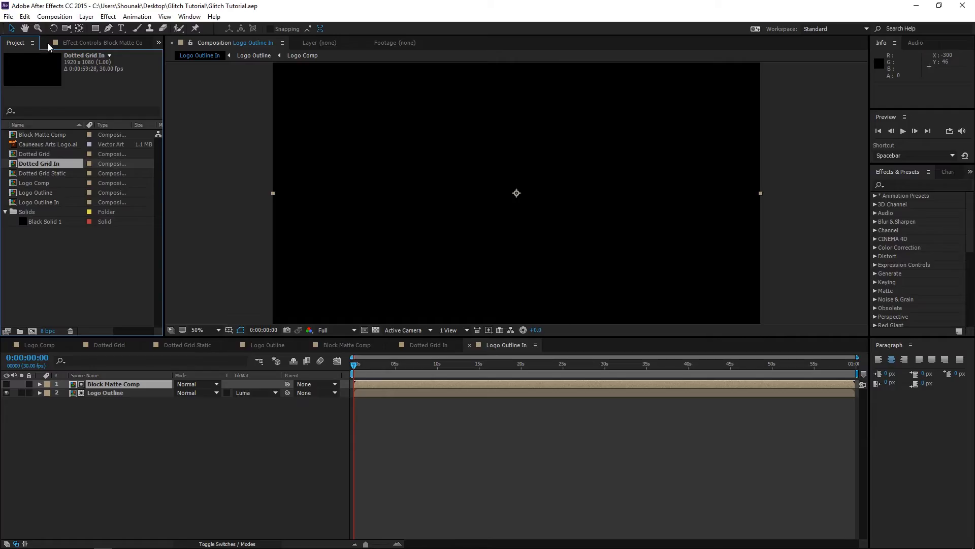
- Create a new composition named Distorted Lines with the default settings and add Black Solid 1 to it
click(55, 16)
click(63, 31)
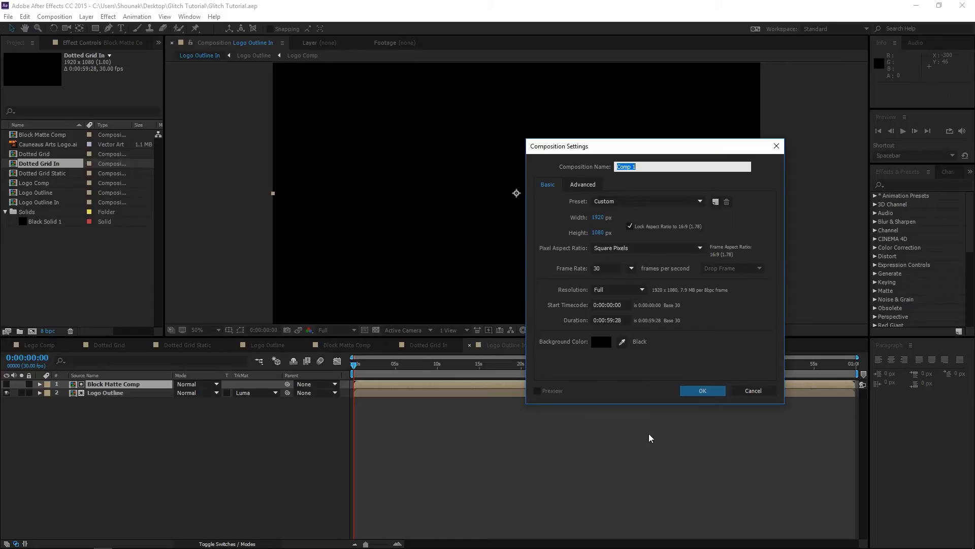
text(Distorted Lines)
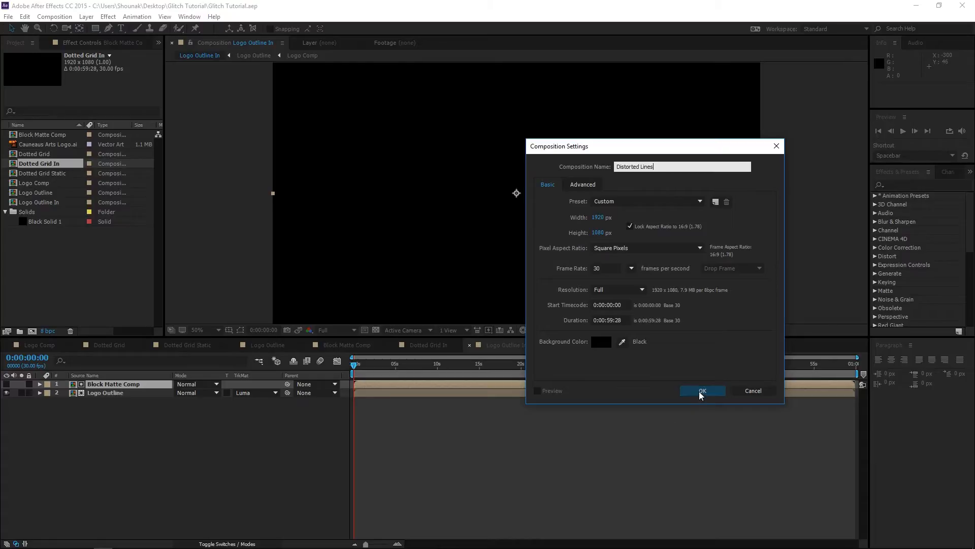
click(701, 392)
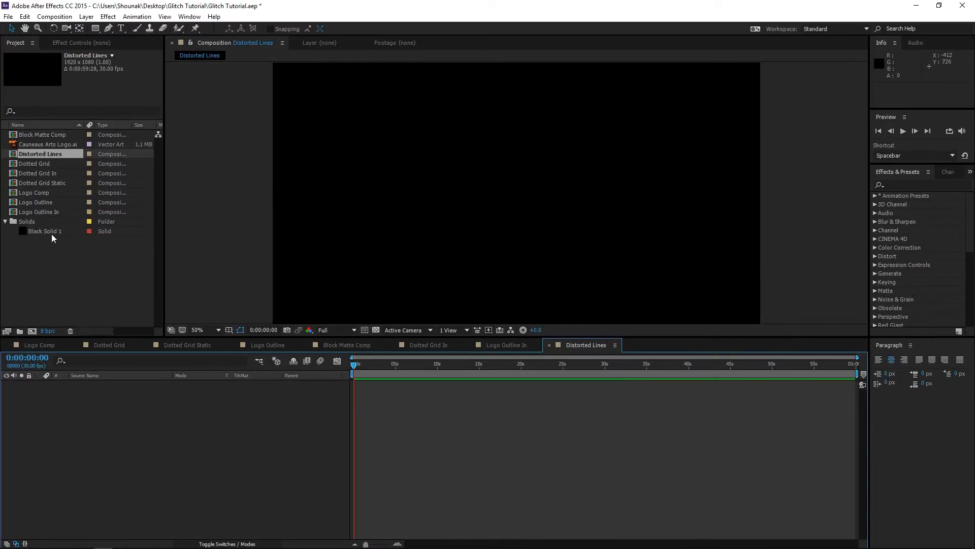
drag(53, 231, 76, 456)
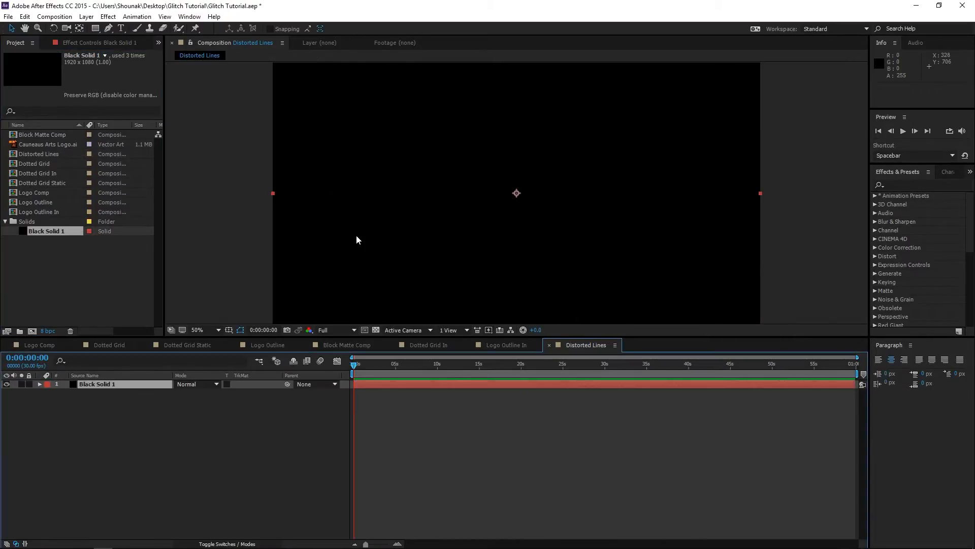
- Apply the Venetian Blinds effect to Black Solid 1 with Transition Completion at 50% and toggle the transparency grid
click(111, 17)
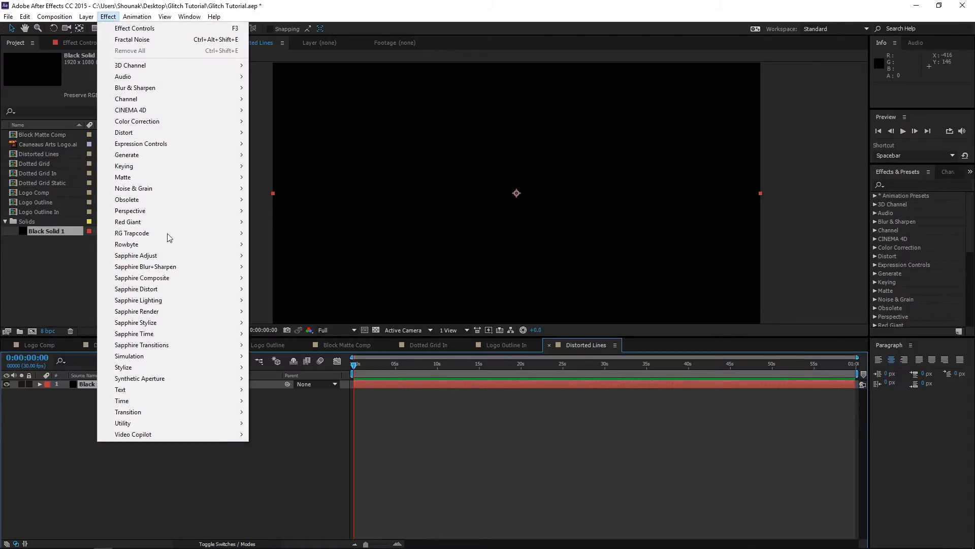
mouse_move(173, 412)
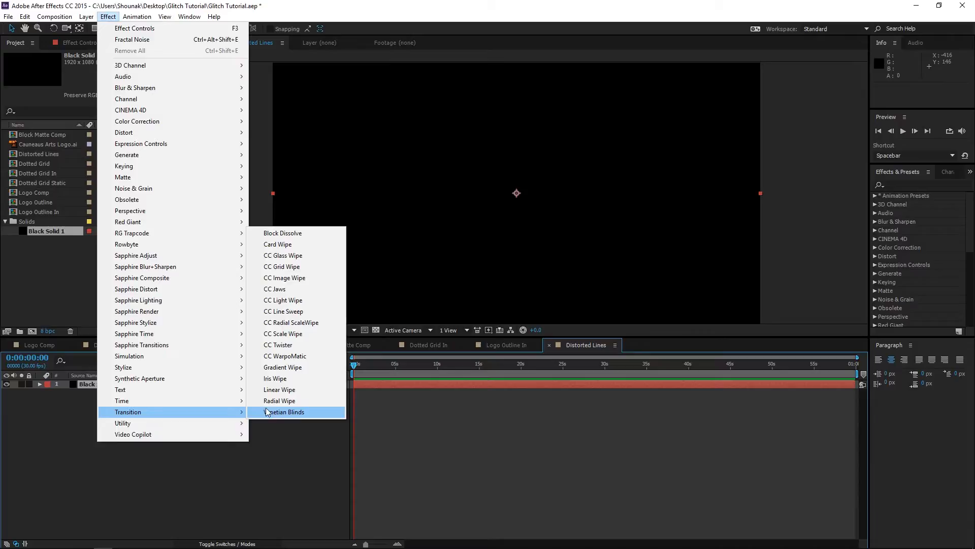
click(297, 411)
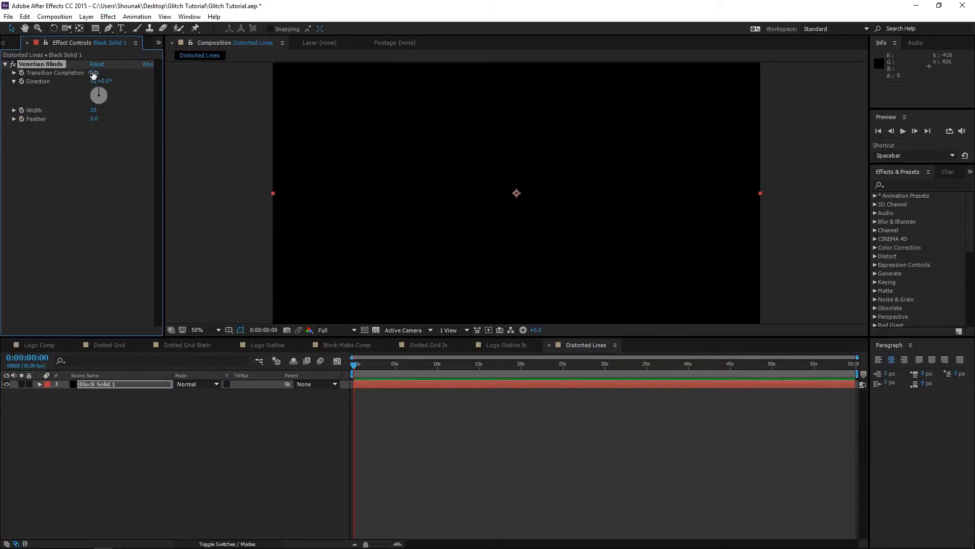
click(93, 73)
key(Return)
click(377, 330)
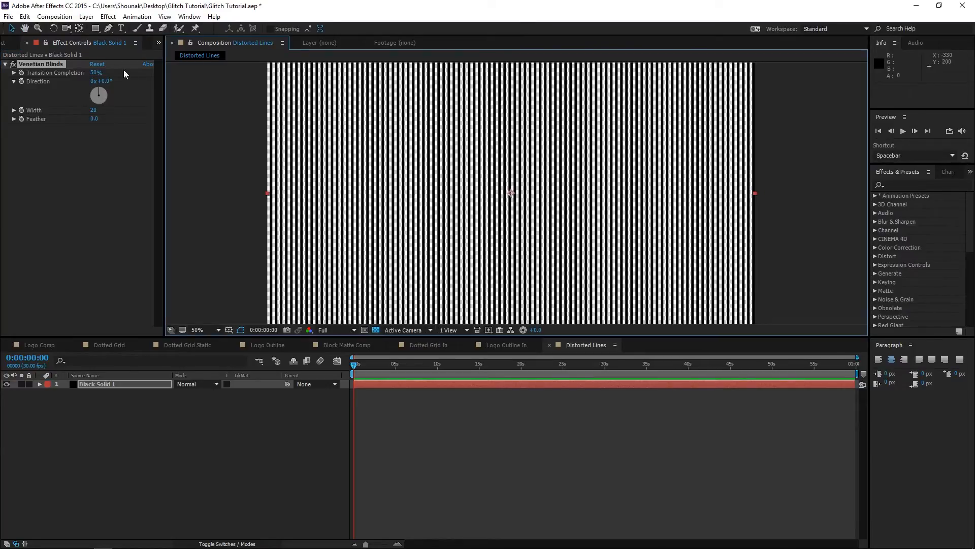
drag(96, 72, 133, 73)
key(ctrl+z)
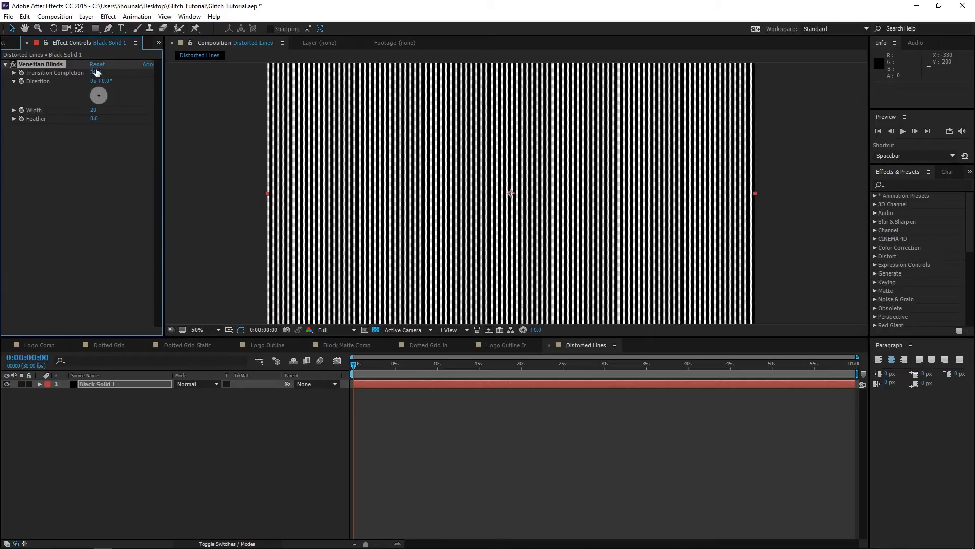
click(107, 81)
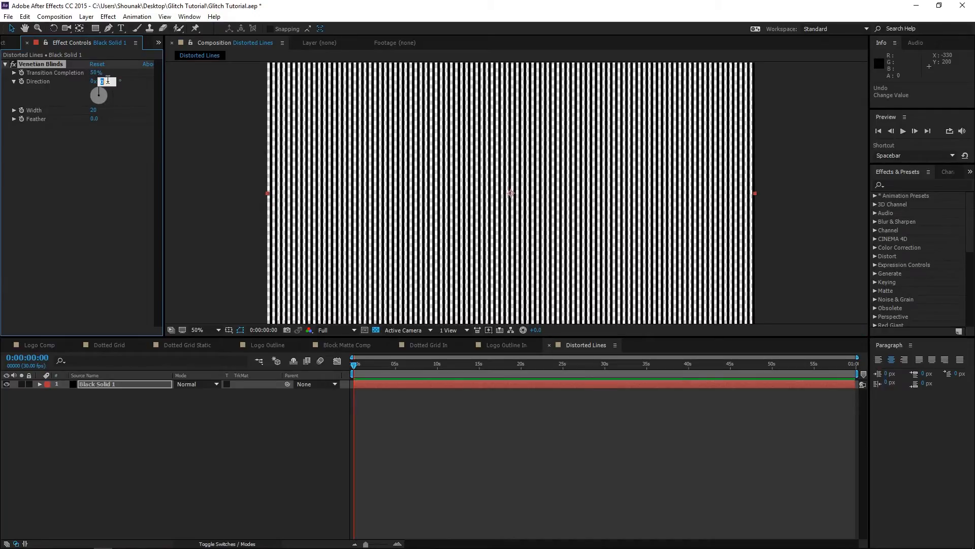
click(57, 185)
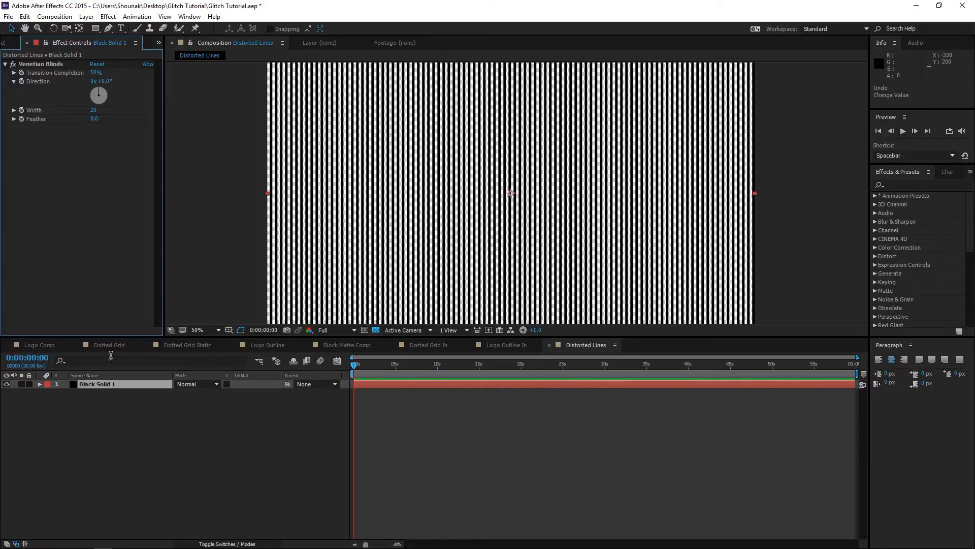
- Mask Black Solid 1 to a horizontal strip about 1978 by 70 px across the middle and set the mask's vertical feather to 73 pixels
click(126, 387)
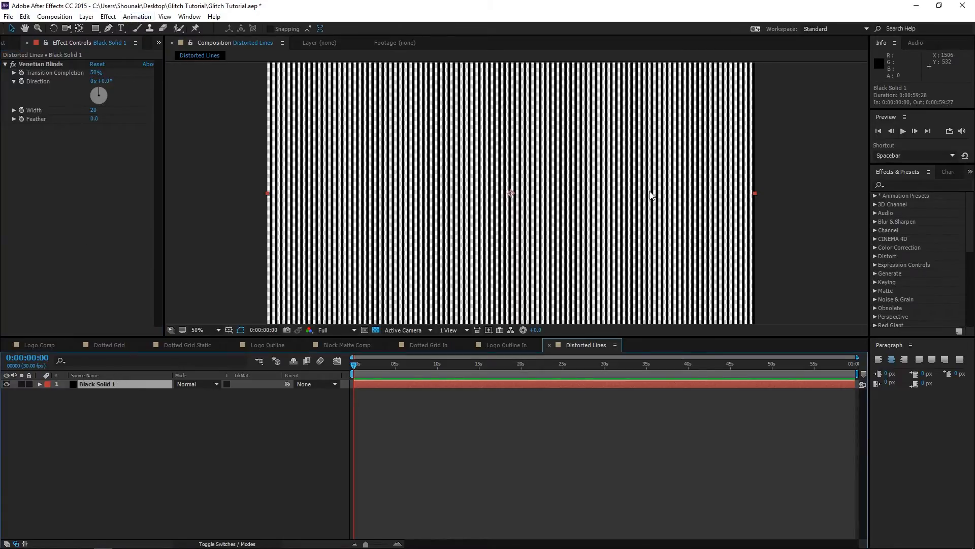
scroll(649, 193, down, 2)
scroll(648, 193, up, 2)
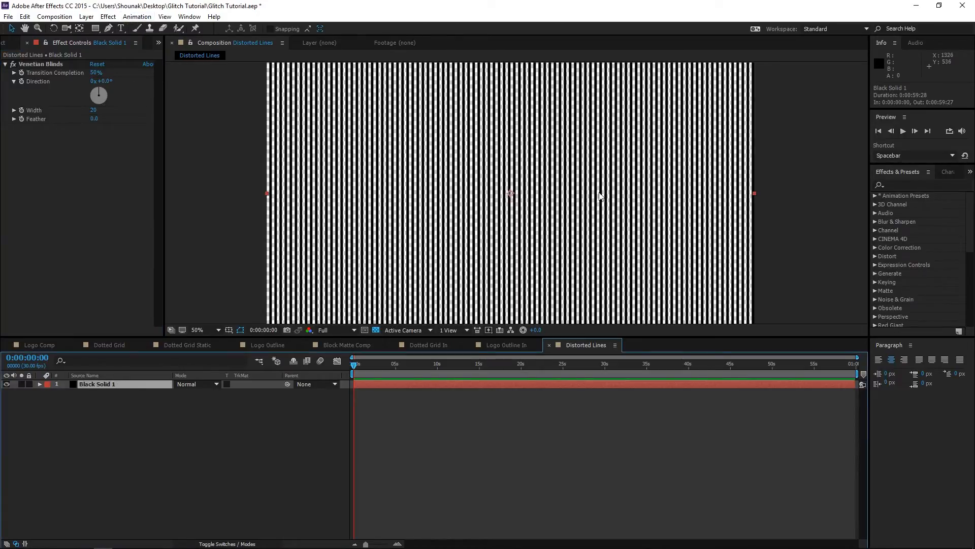
click(96, 28)
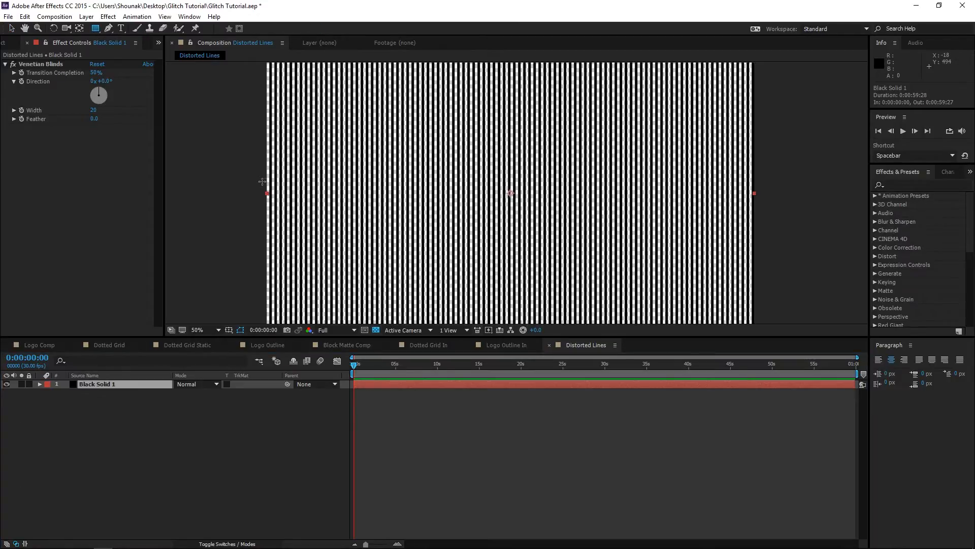
drag(261, 181, 765, 198)
key(v)
key(comma)
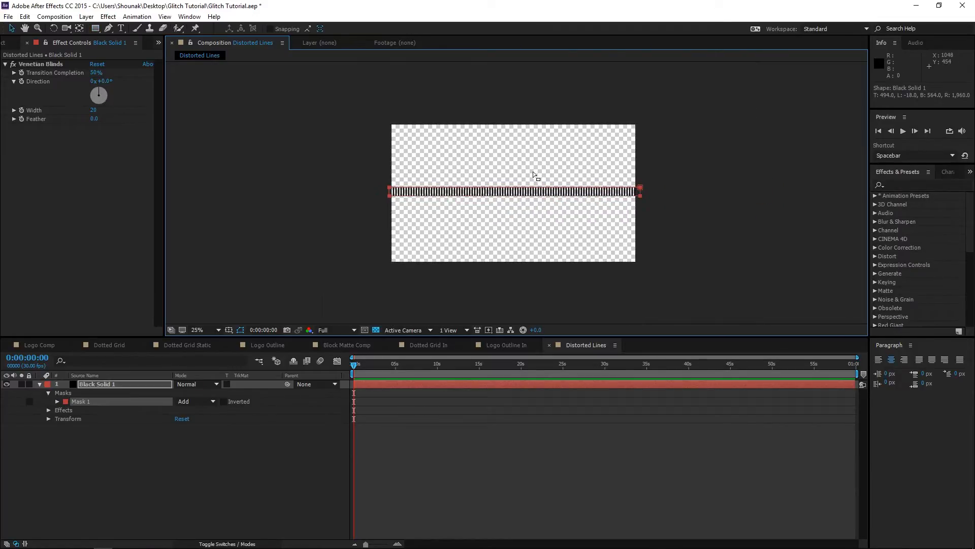
key(period)
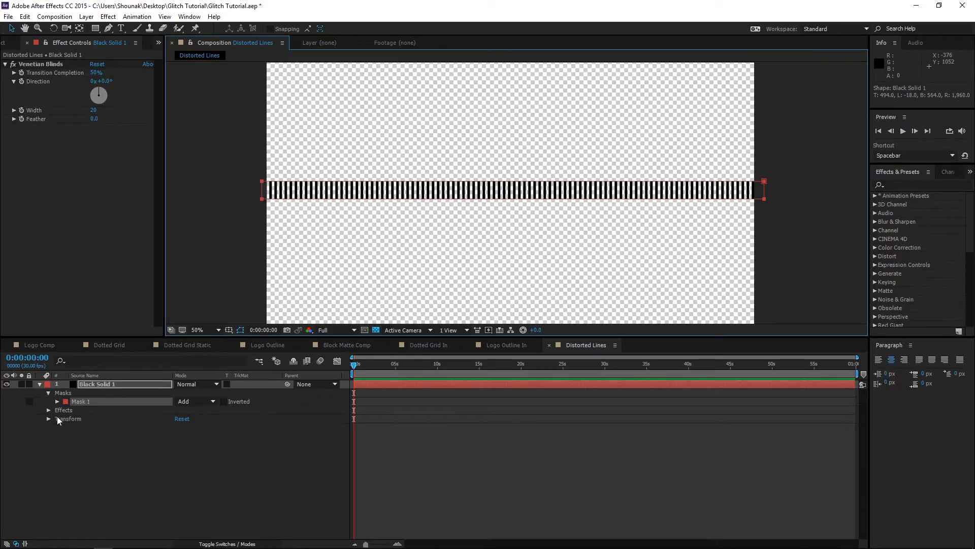
click(57, 401)
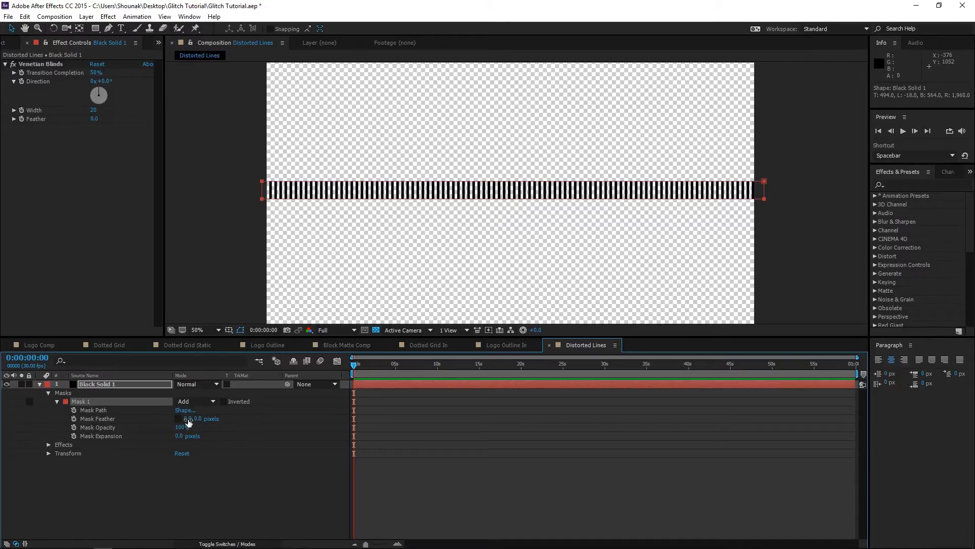
drag(199, 421, 232, 414)
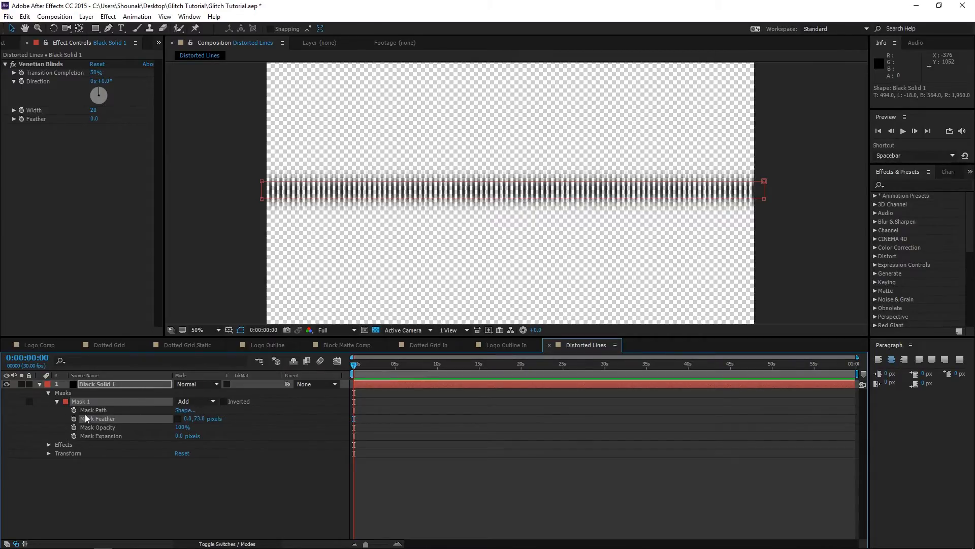
- Add the expression [value[0],wiggle(10,500)[1]]; to Black Solid 1's Position and preview the motion
click(133, 383)
key(p)
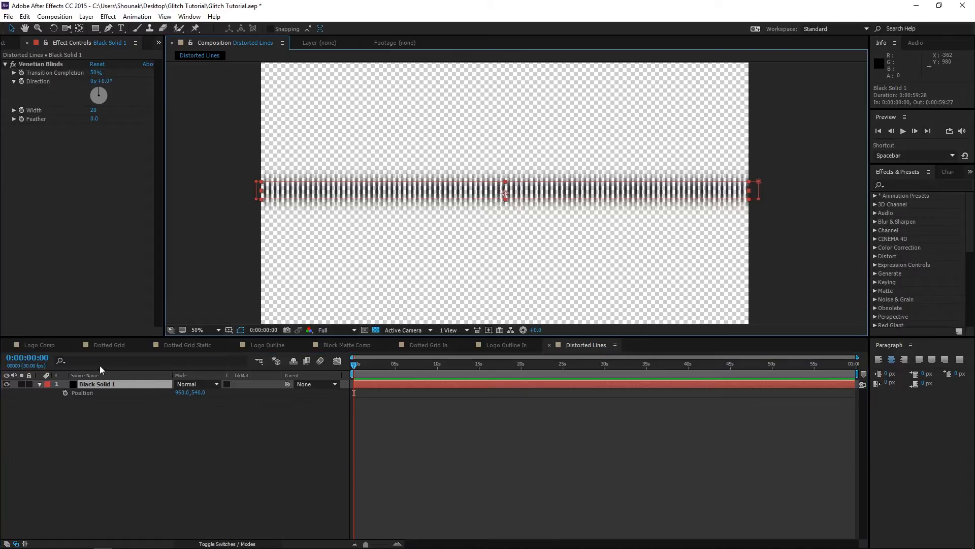
alt+click(66, 392)
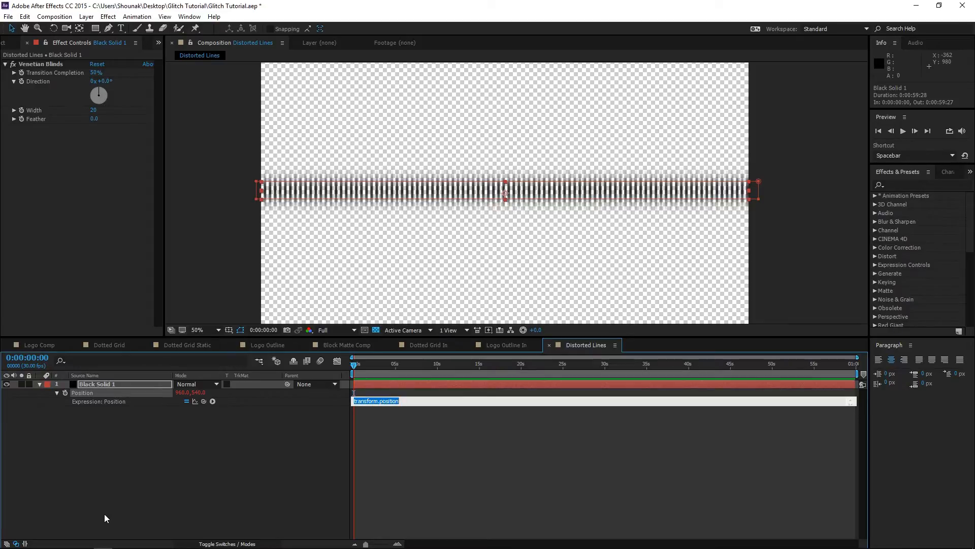
key(BackSpace)
text([value)
text([0],)
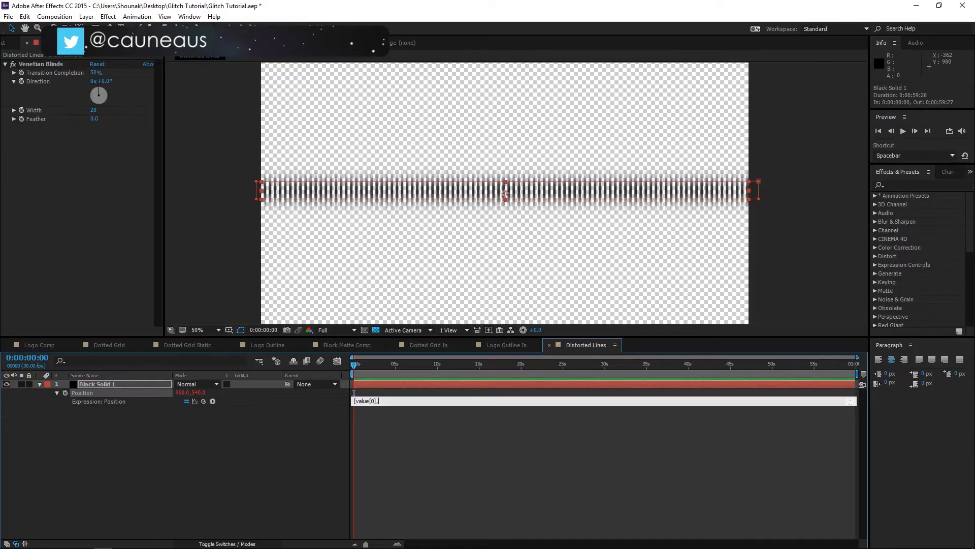
text(w)
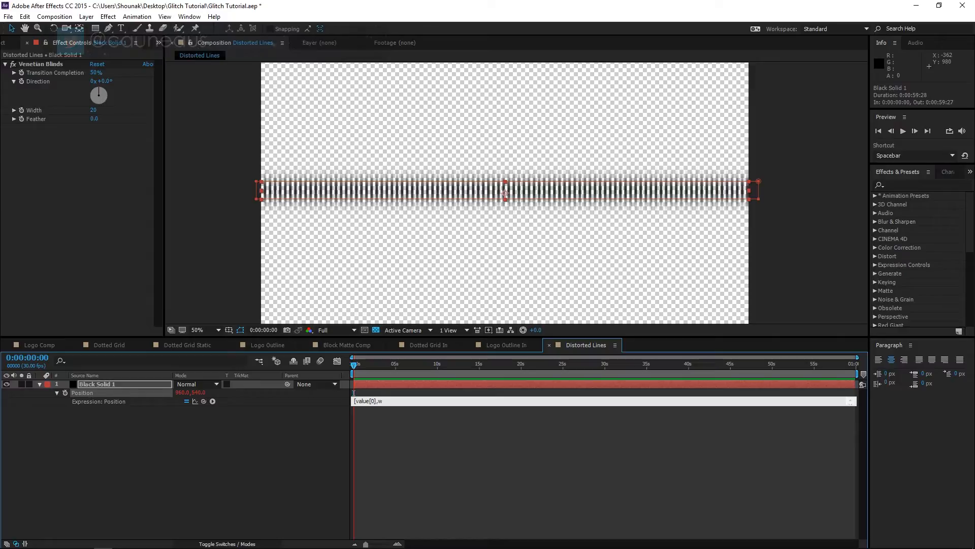
text(iggle)
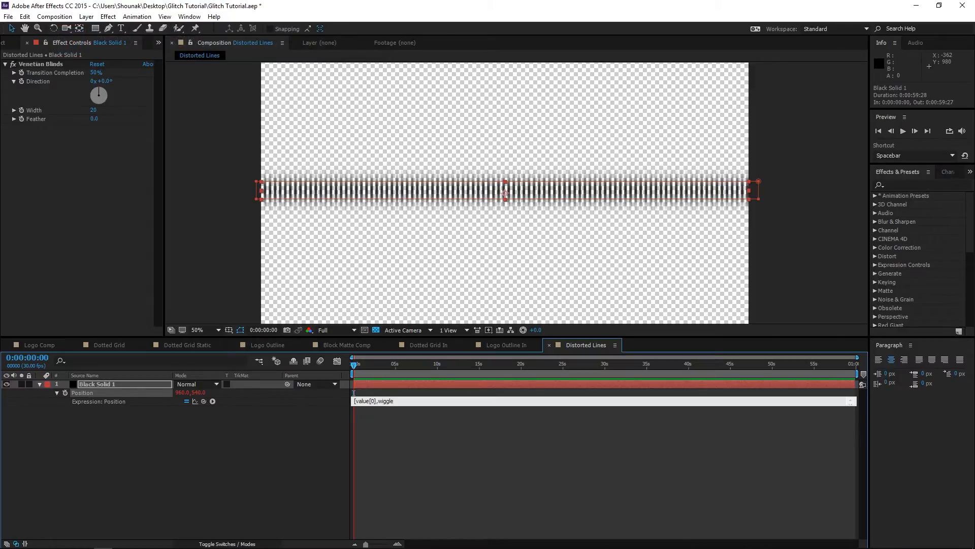
text((10,500)
text([1]];)
click(105, 515)
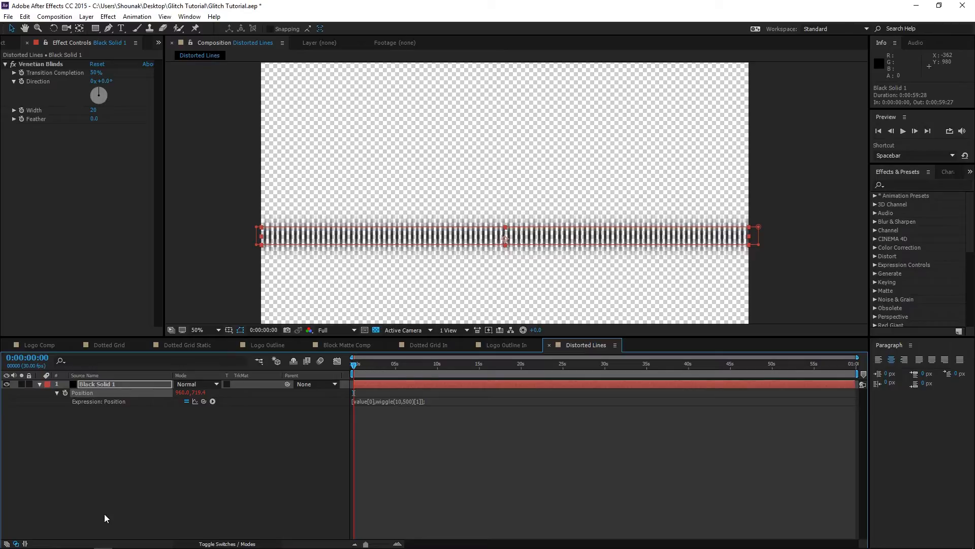
key(space)
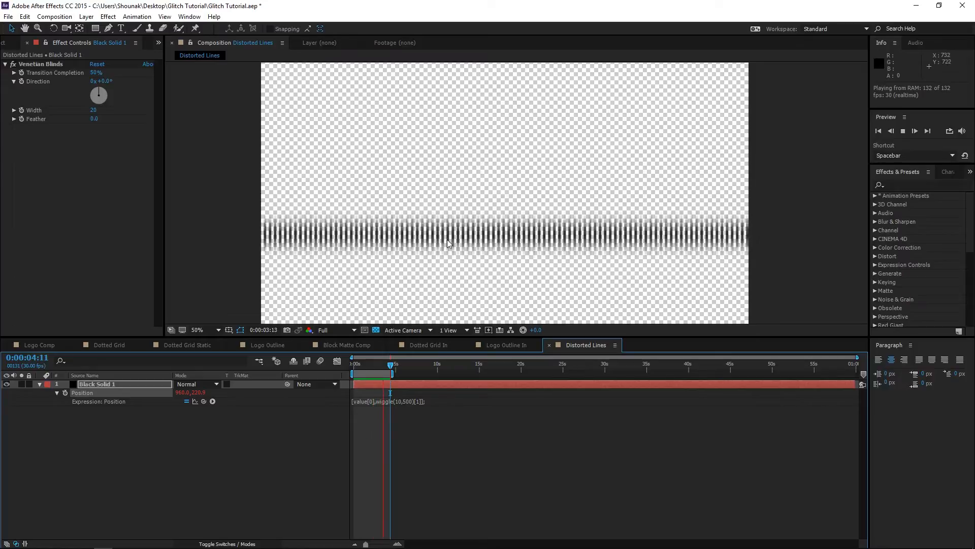
click(359, 364)
- Add the expression wiggle(1,50); to the Opacity of Black Solid 1
click(138, 387)
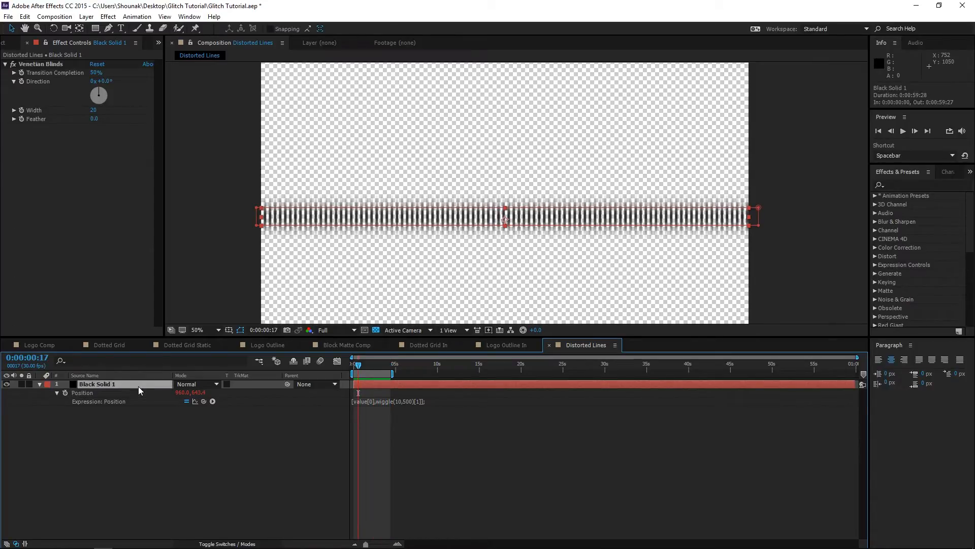
key(t)
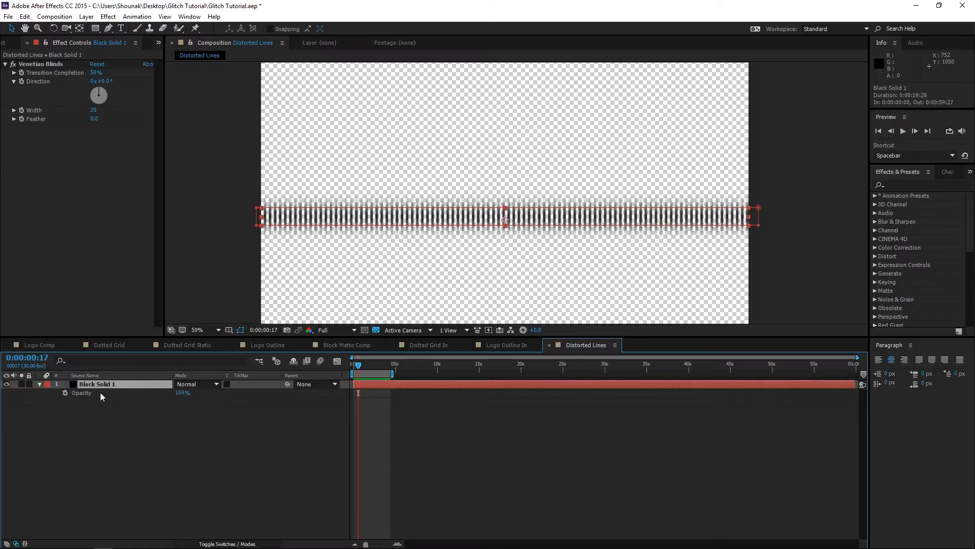
alt+click(65, 395)
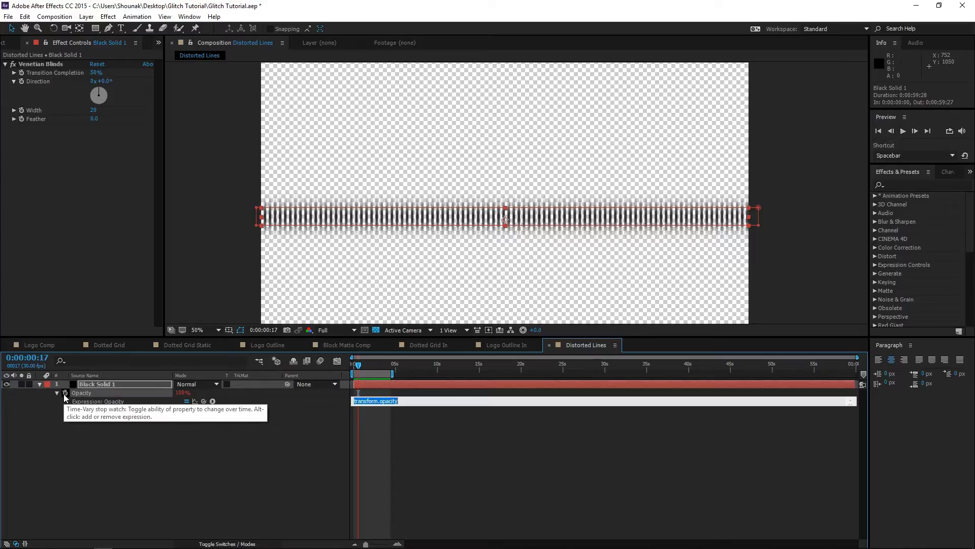
text(wiggle(1,50);)
key(KP_Enter)
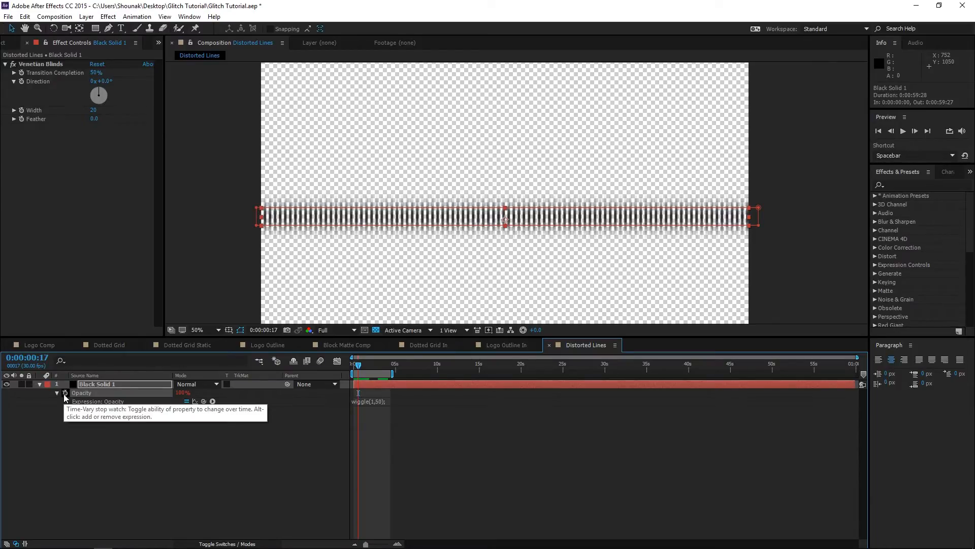
- Place a second Black Solid 1 above the striped layer in Distorted Lines and apply Fractal Noise to it
click(15, 43)
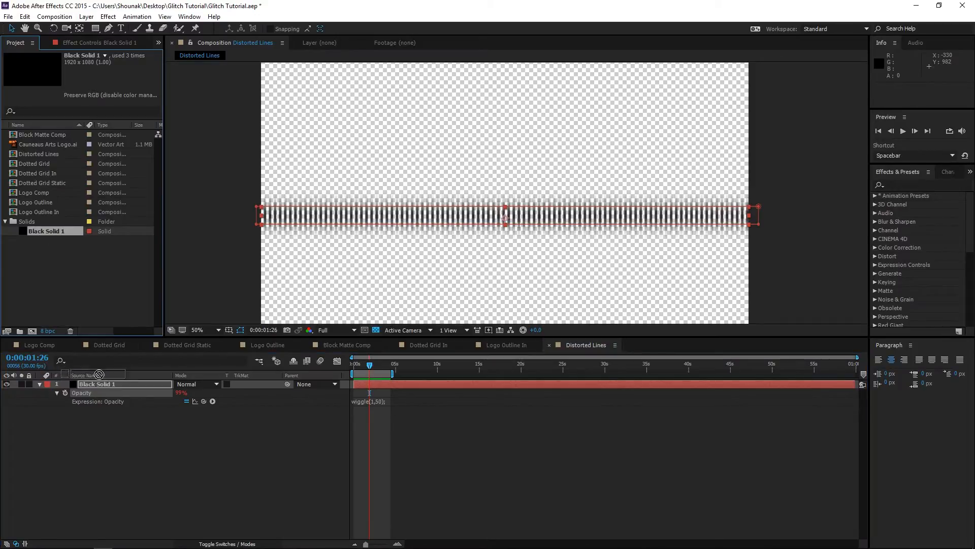
drag(99, 375, 112, 380)
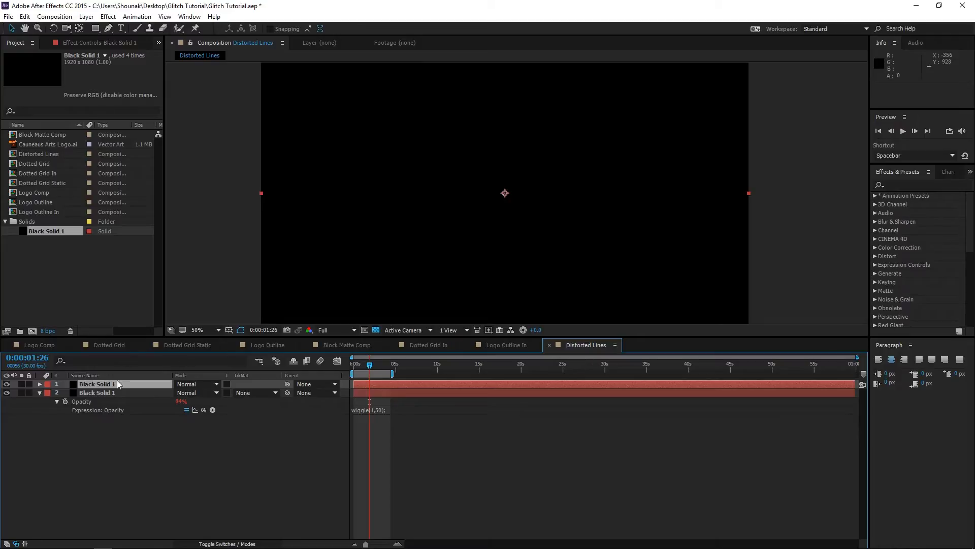
click(109, 17)
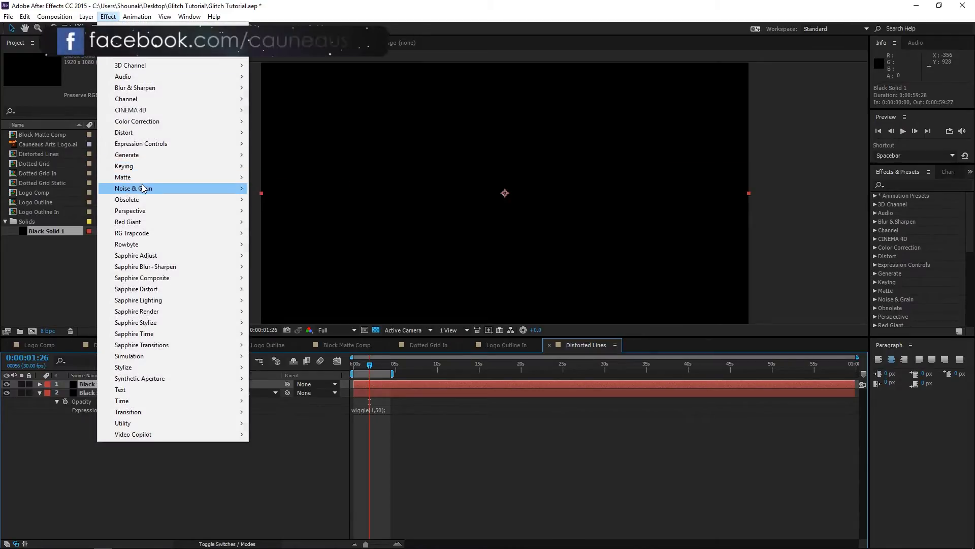
mouse_move(145, 189)
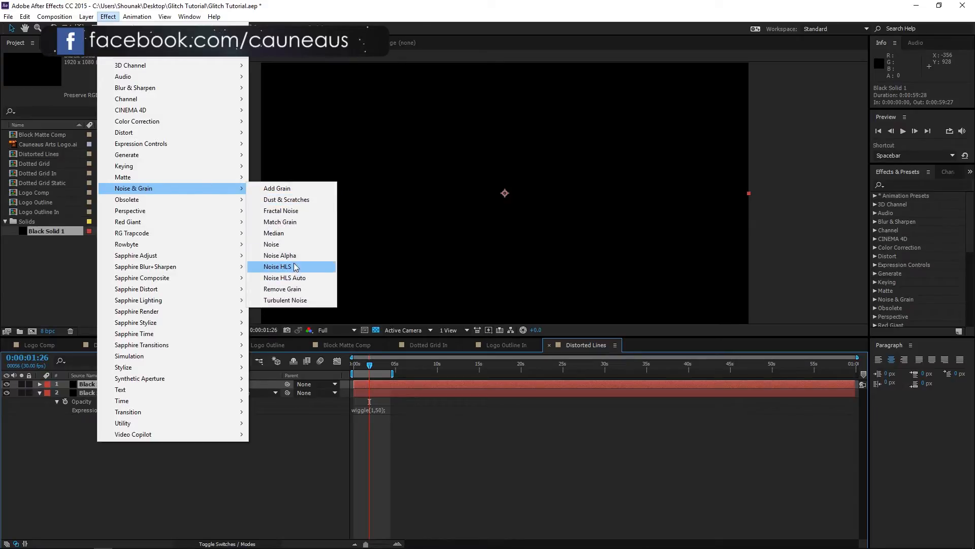
click(289, 210)
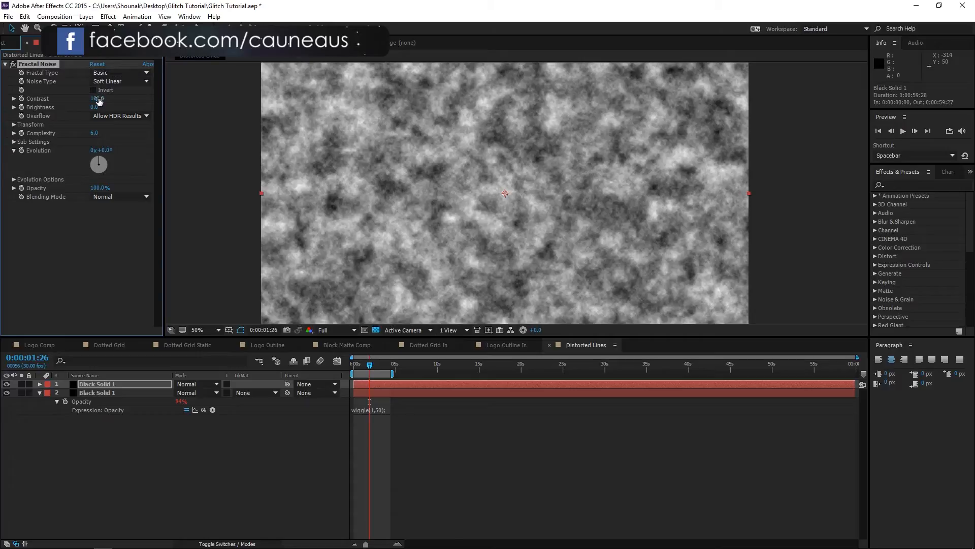
- Set the Fractal Noise contrast to 425, brightness to 7 and uniform scale to 314
drag(98, 101, 262, 99)
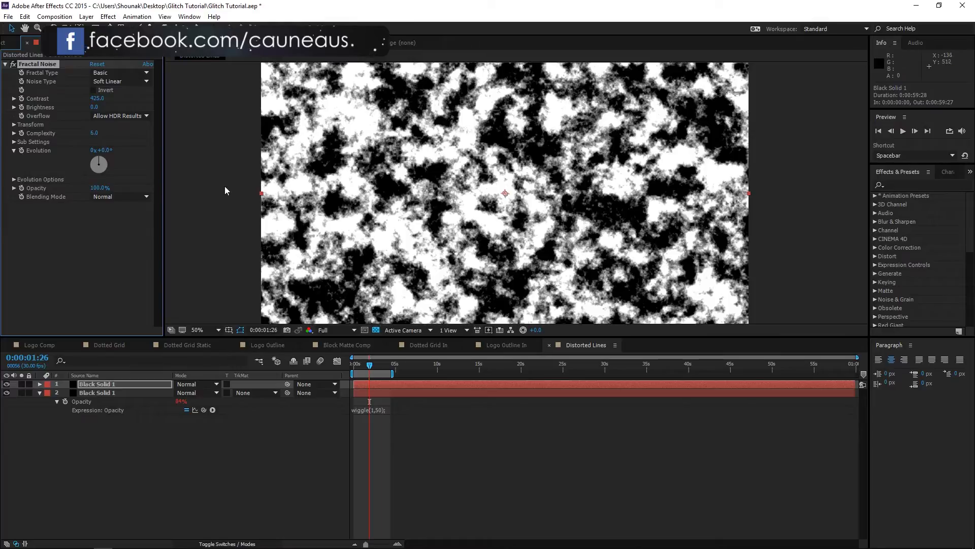
drag(94, 106, 100, 107)
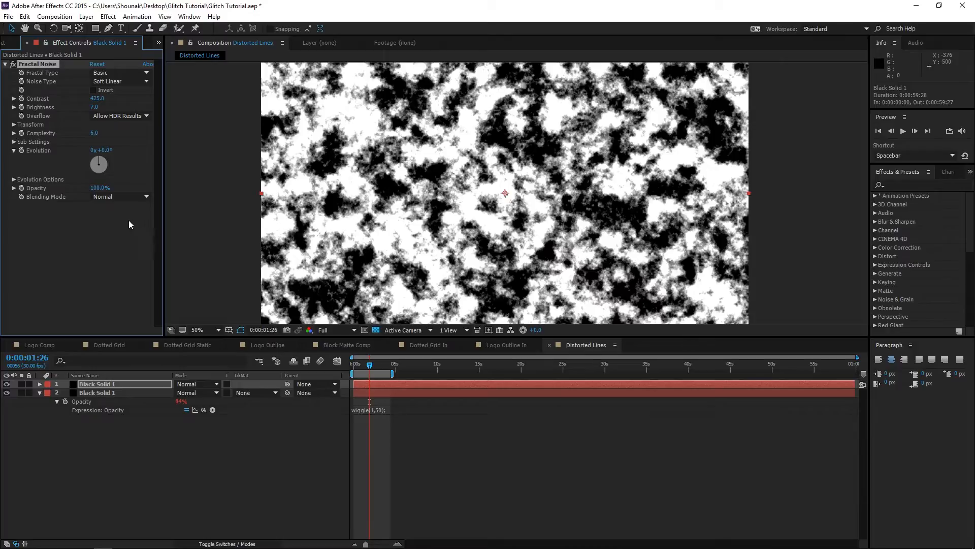
click(14, 124)
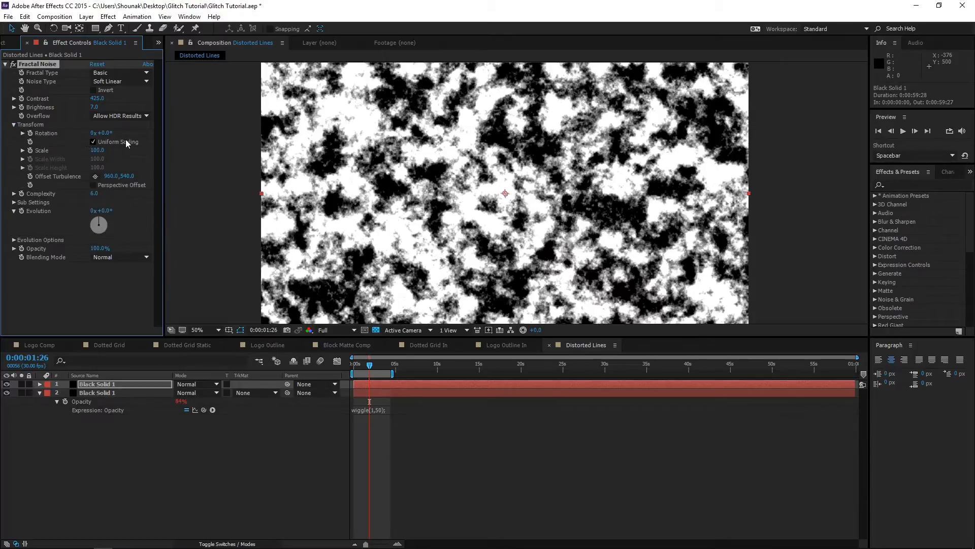
click(23, 151)
drag(97, 150, 203, 145)
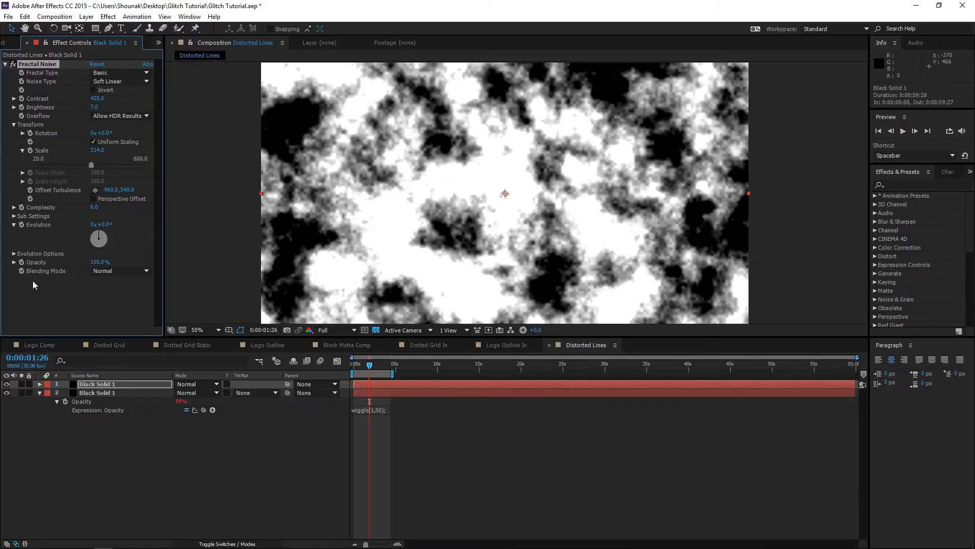
- Add the expression time*3000; to the Evolution of the Fractal Noise effect
alt+click(21, 225)
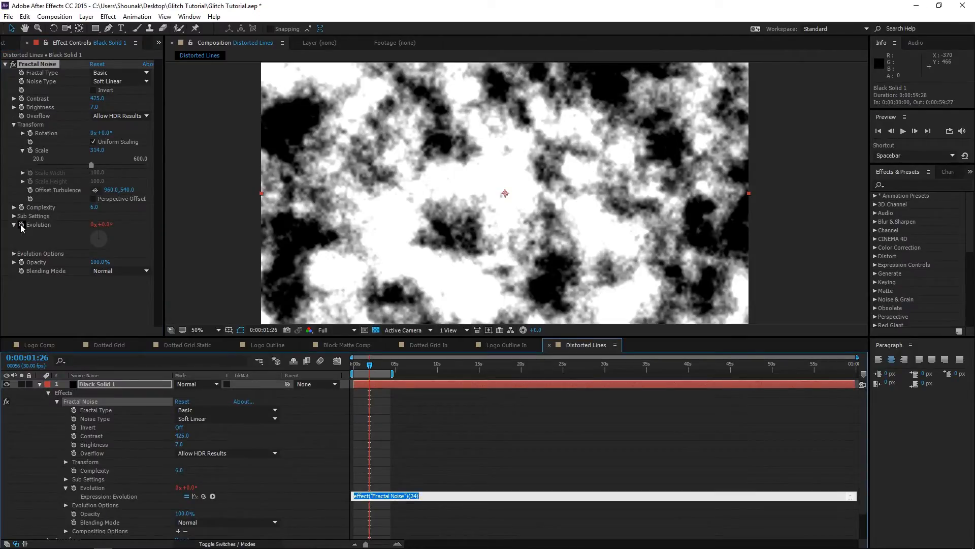
text(time)
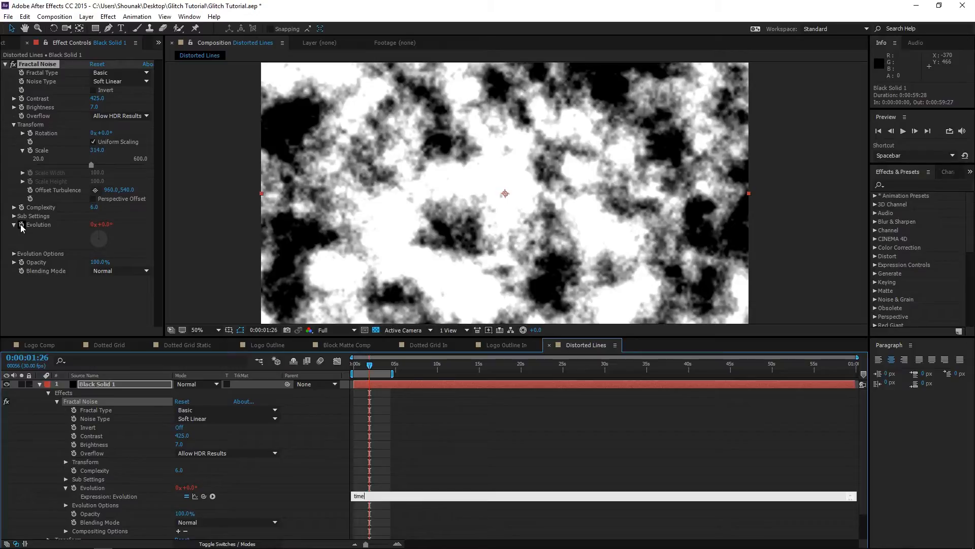
text(*3000;)
- Rename the fractal noise layer as Noise and the striped layer below it as Venetian Blinds
key(ctrl+d)
key(Return)
text(Noise)
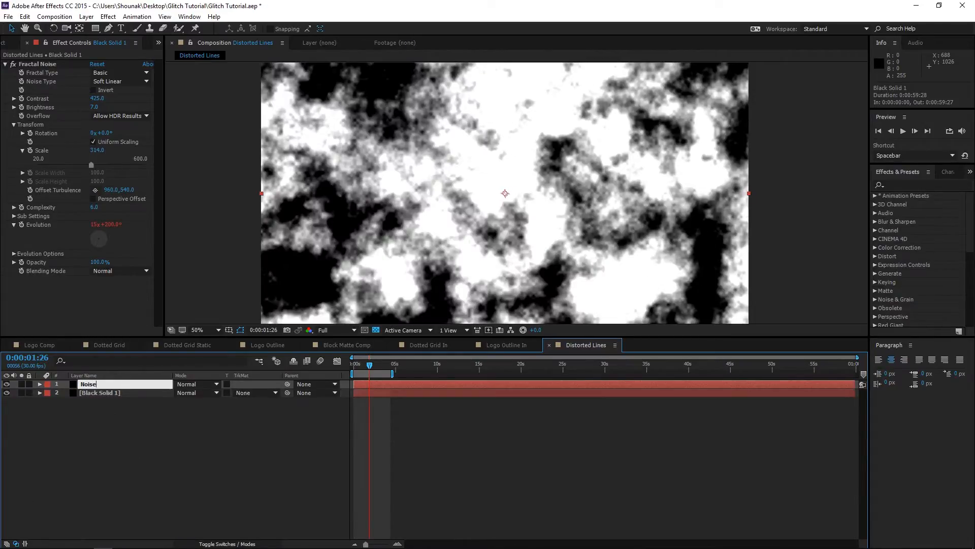
key(Return)
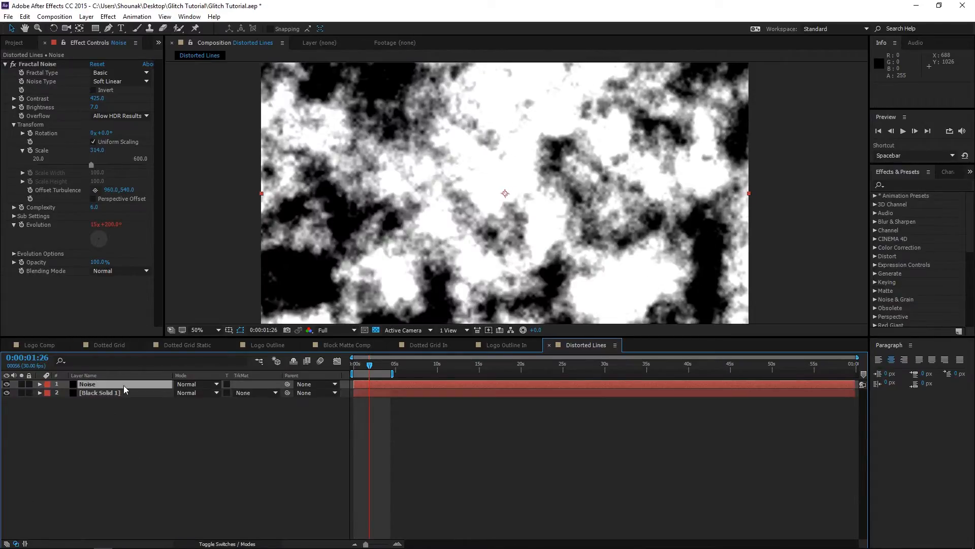
click(117, 392)
key(Return)
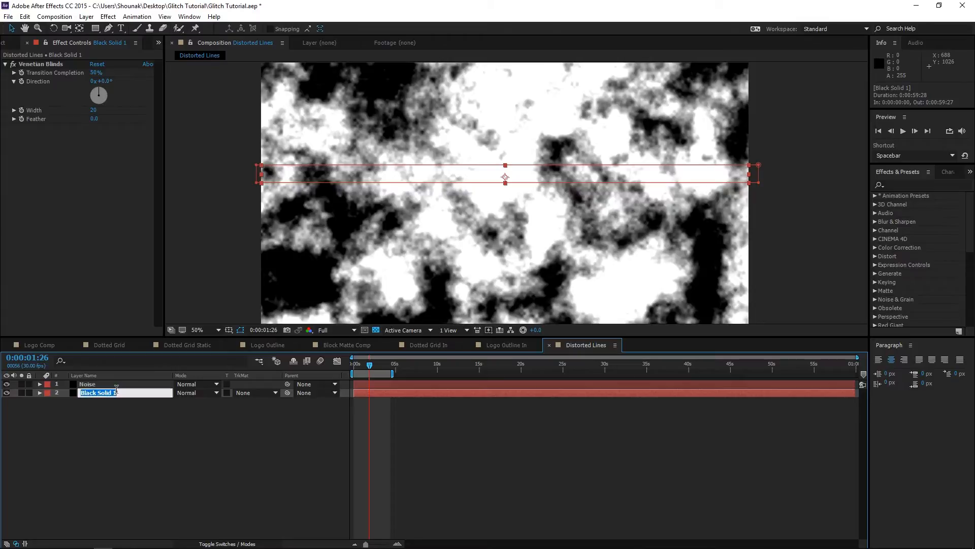
text(Venetian Blinds)
key(Return)
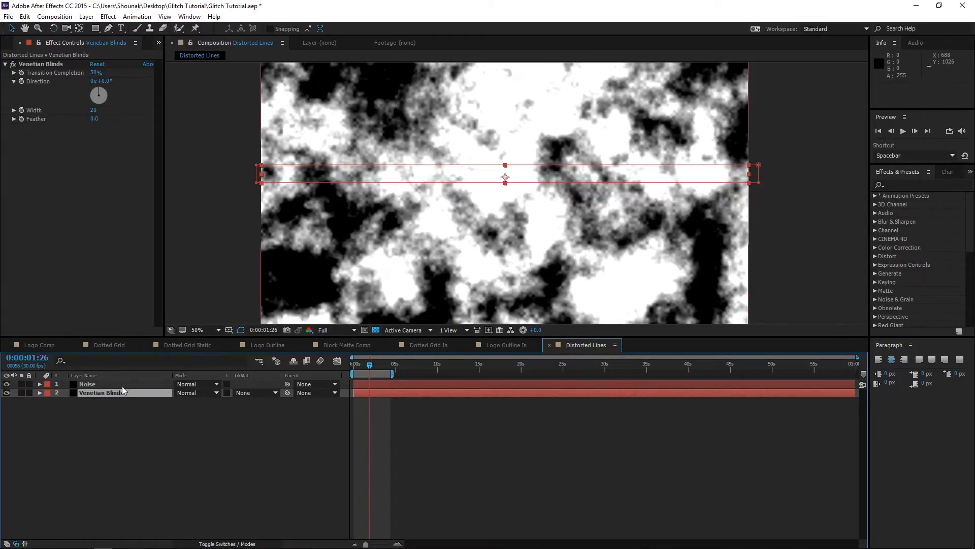
- Set the track matte of the Venetian Blinds layer to Luma so that it uses the Noise layer
click(125, 385)
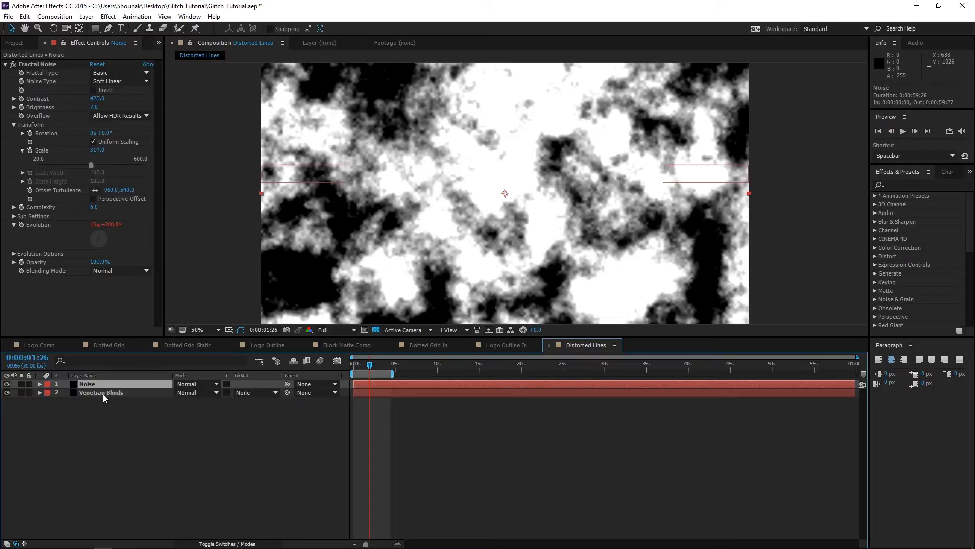
click(248, 393)
click(360, 435)
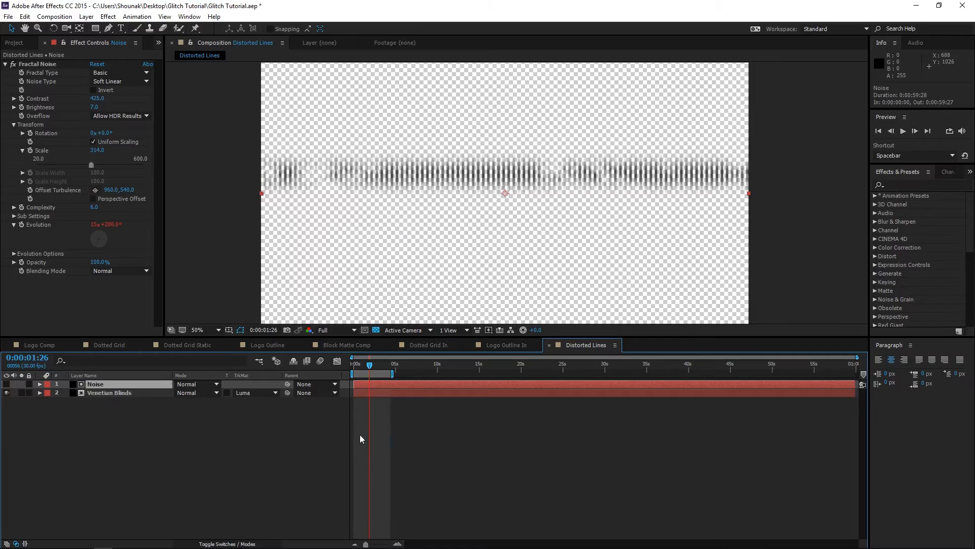
- Add a new adjustment layer above the Noise layer in Distorted Lines
click(108, 16)
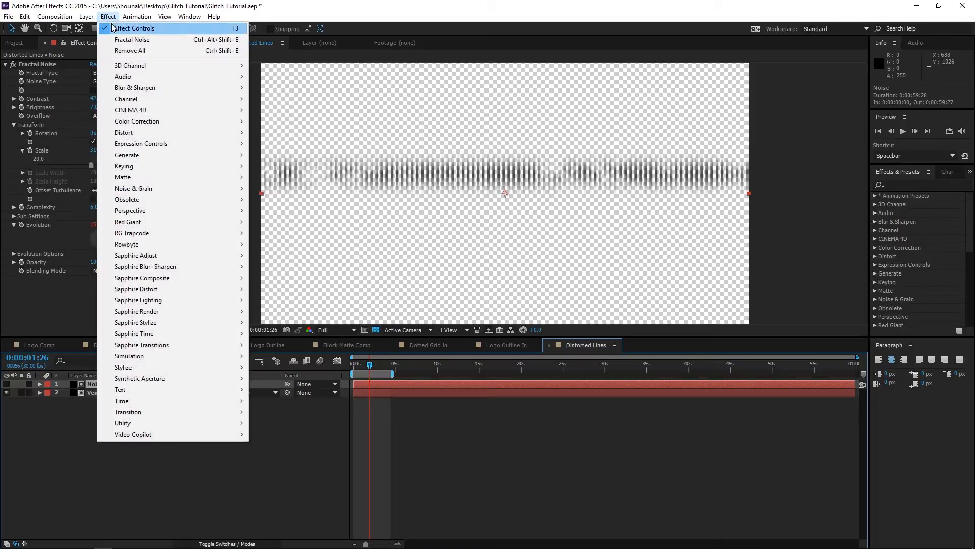
mouse_move(97, 18)
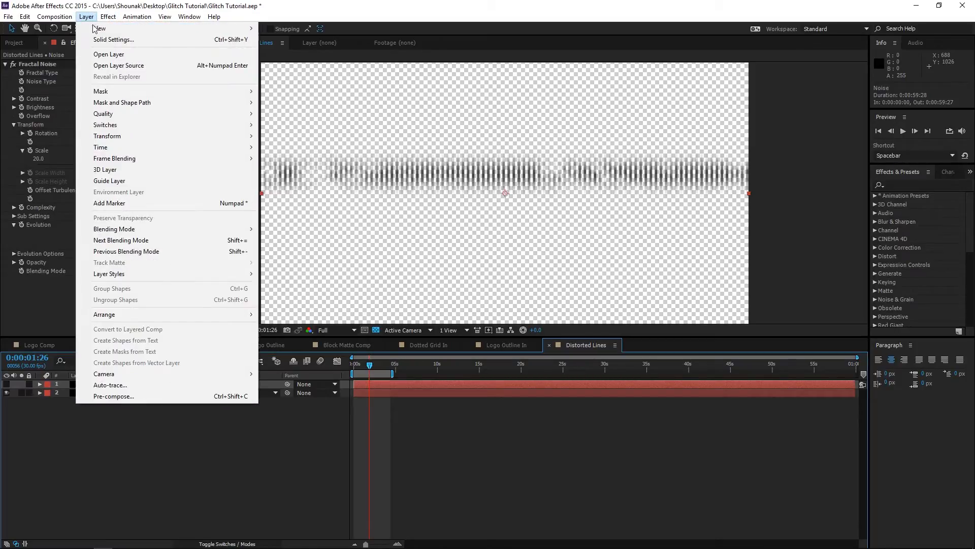
mouse_move(165, 28)
click(316, 96)
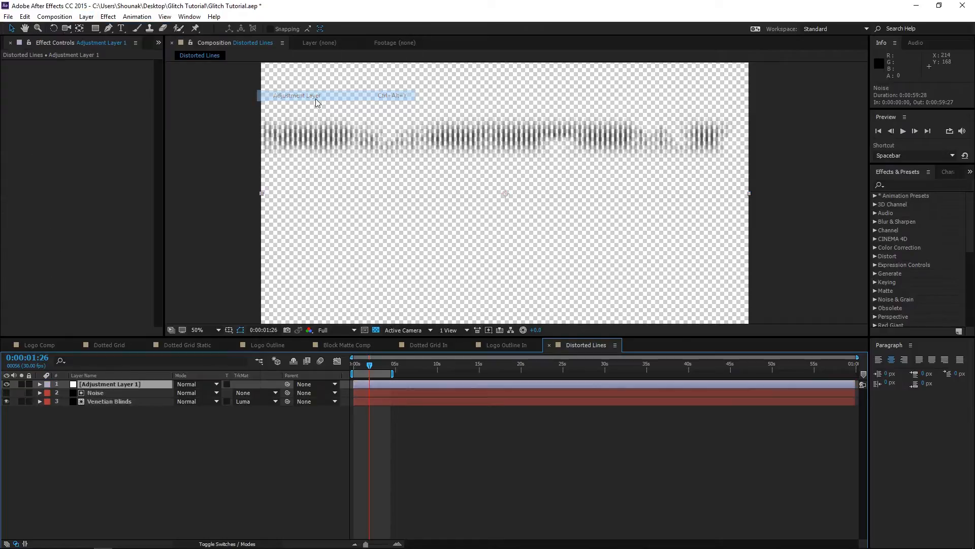
click(376, 330)
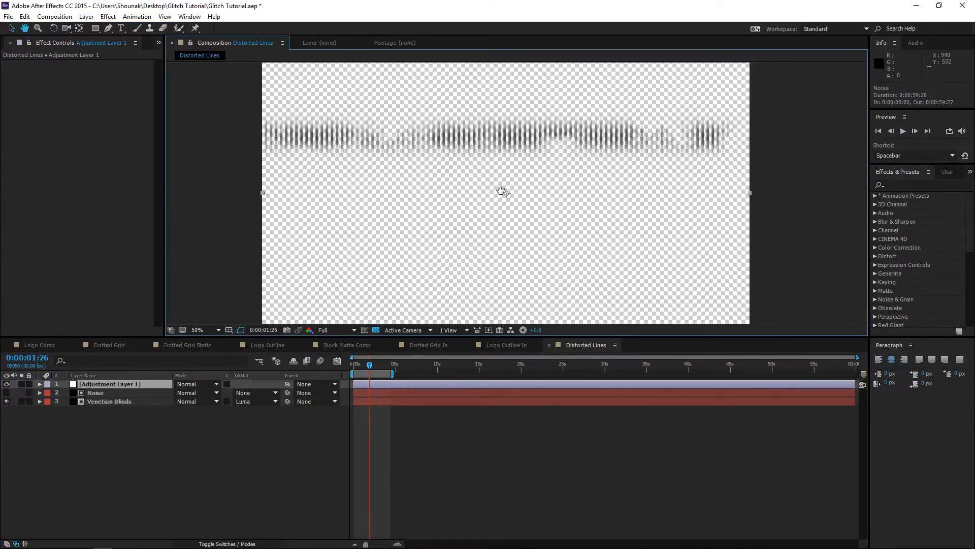
- Apply Tint to the adjustment layer and map black to the dark blue 2C5973
click(897, 183)
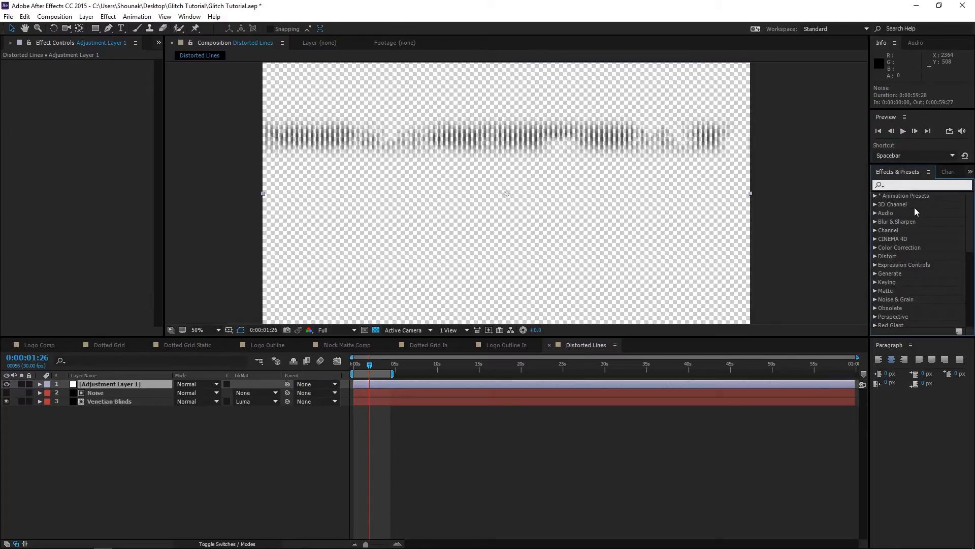
text(tint)
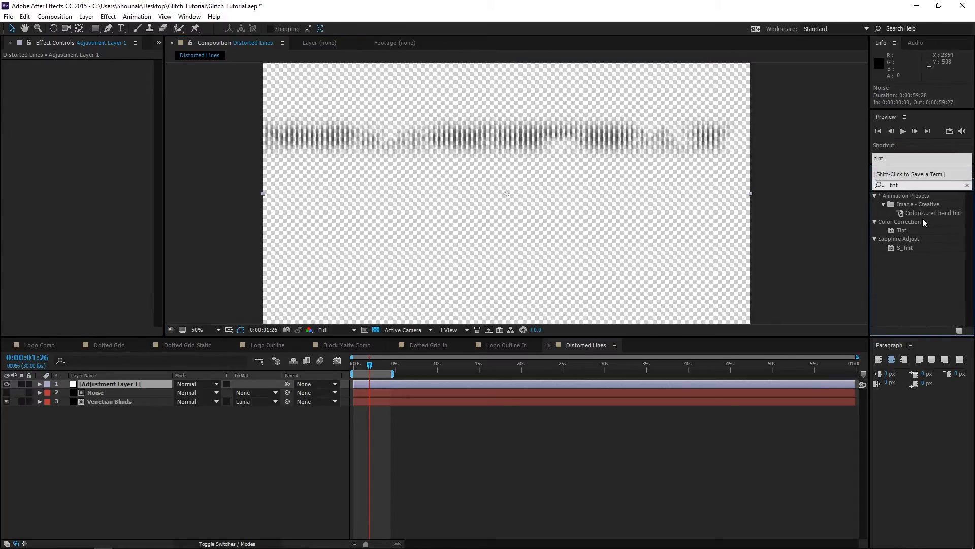
drag(903, 230, 105, 382)
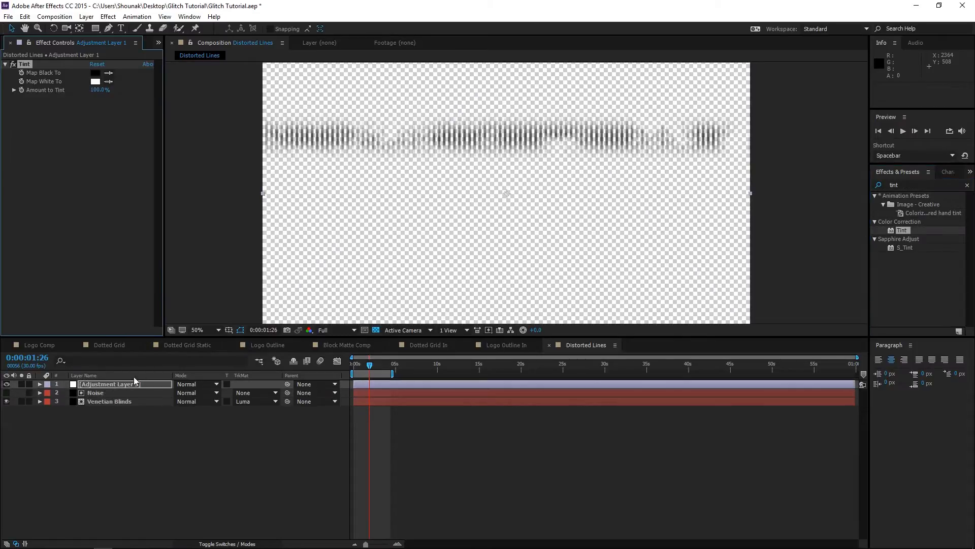
click(95, 74)
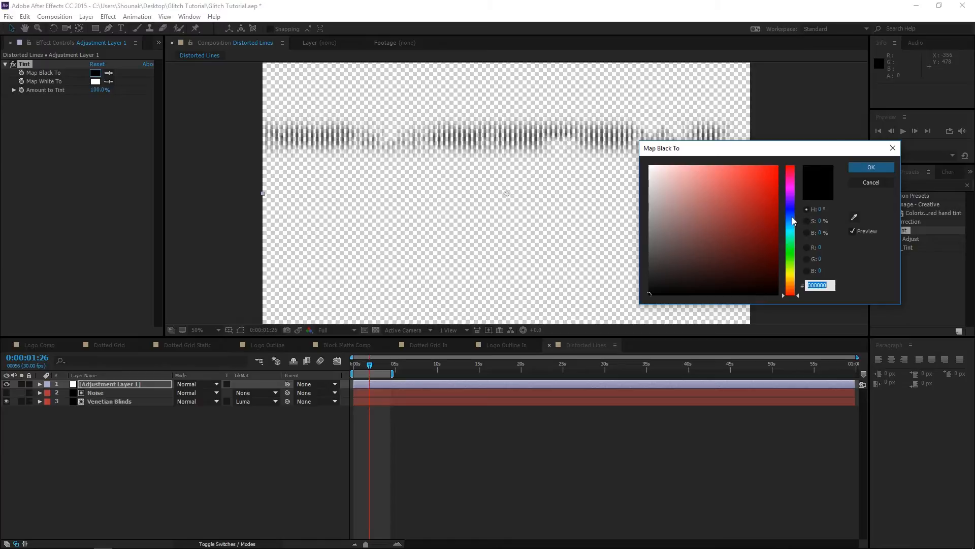
mouse_move(794, 220)
mouse_down()
mouse_move(753, 239)
mouse_move(732, 235)
mouse_move(735, 244)
mouse_move(737, 229)
mouse_move(728, 236)
mouse_up()
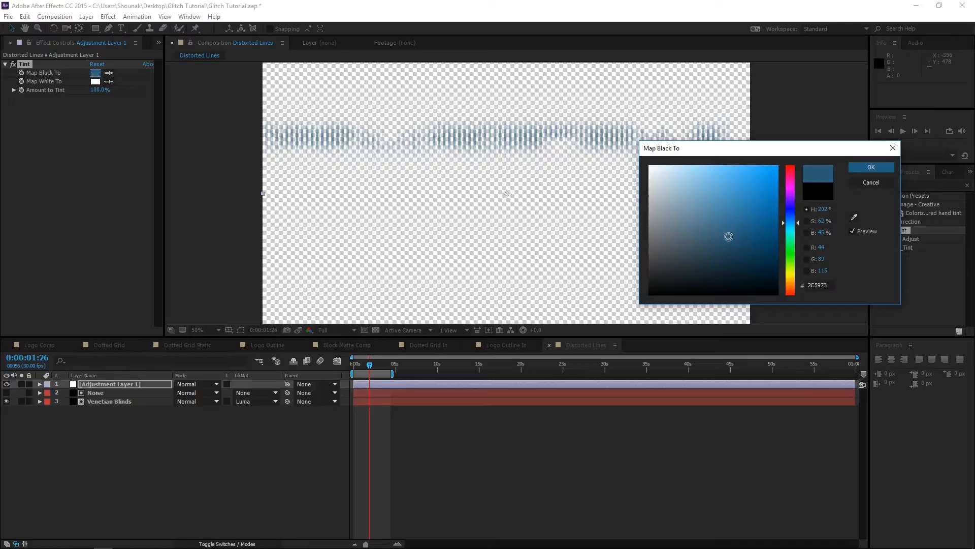
click(858, 167)
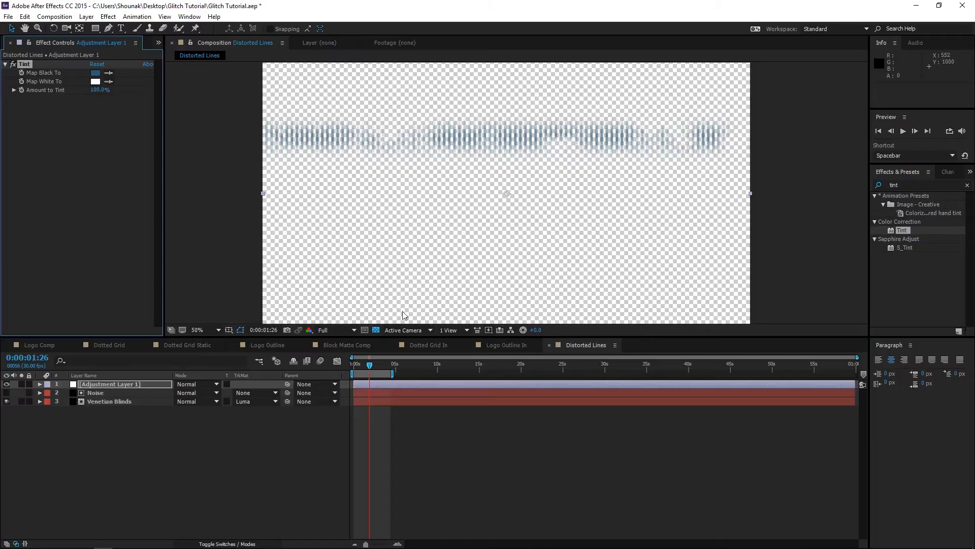
- Turn off the transparency grid and inspect the tinted stripes up close against black
click(377, 330)
key(period)
drag(455, 164, 461, 242)
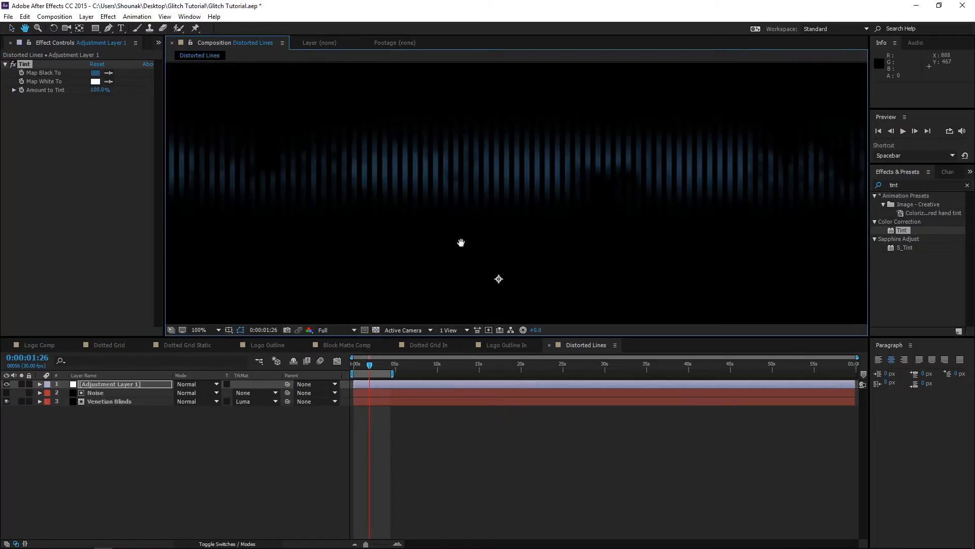
key(comma)
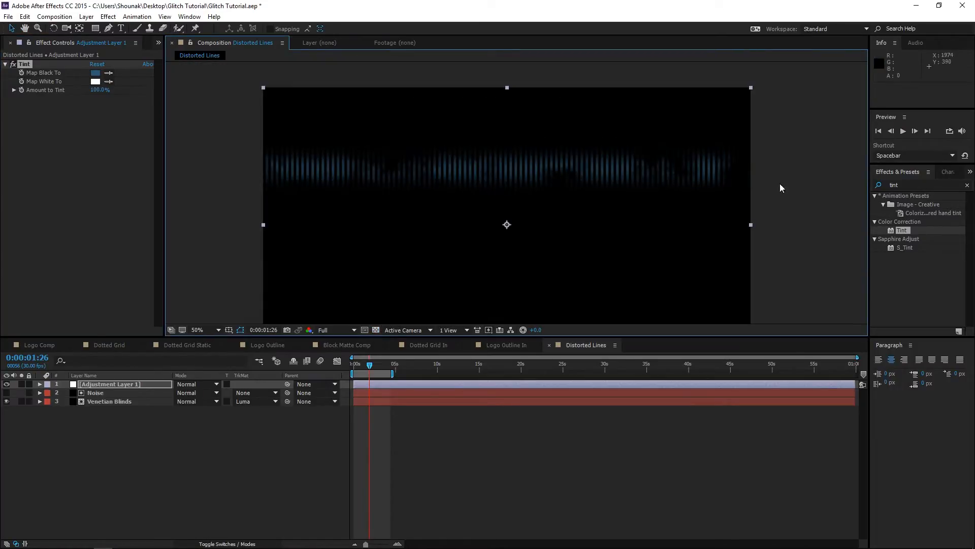
- Apply Fast Blur to the adjustment layer with a blurriness of 12 and check the softened stripes
key(ctrl+5)
text(fast)
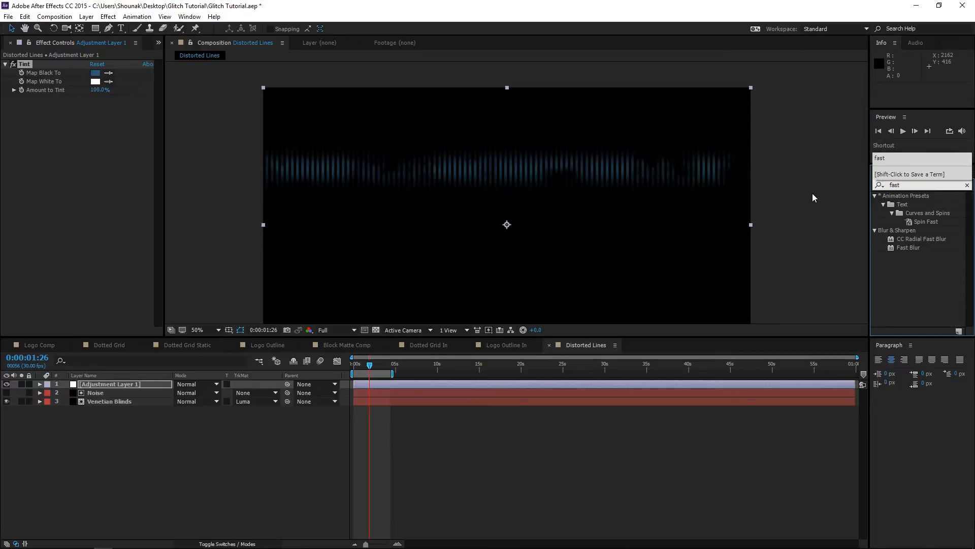
drag(908, 247, 135, 193)
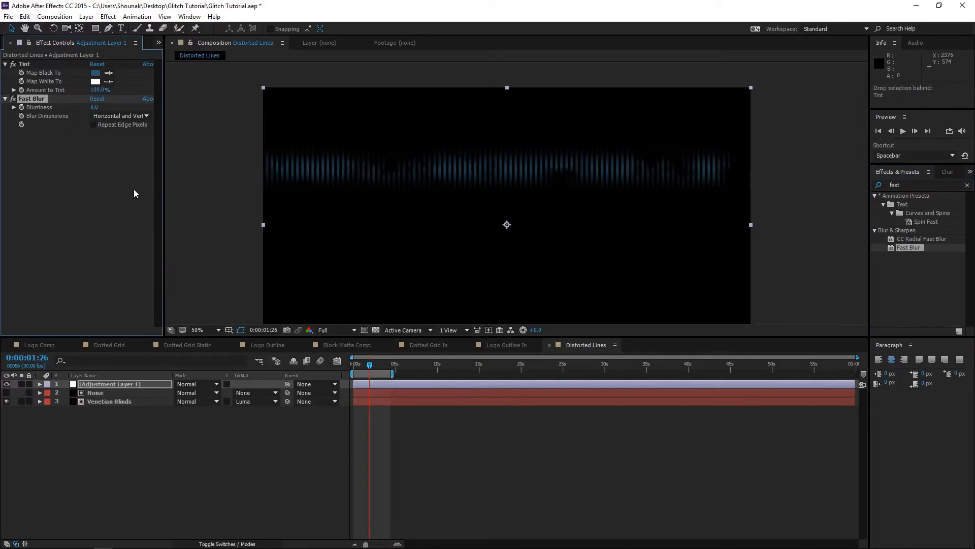
click(93, 108)
text(12)
key(Return)
key(slash)
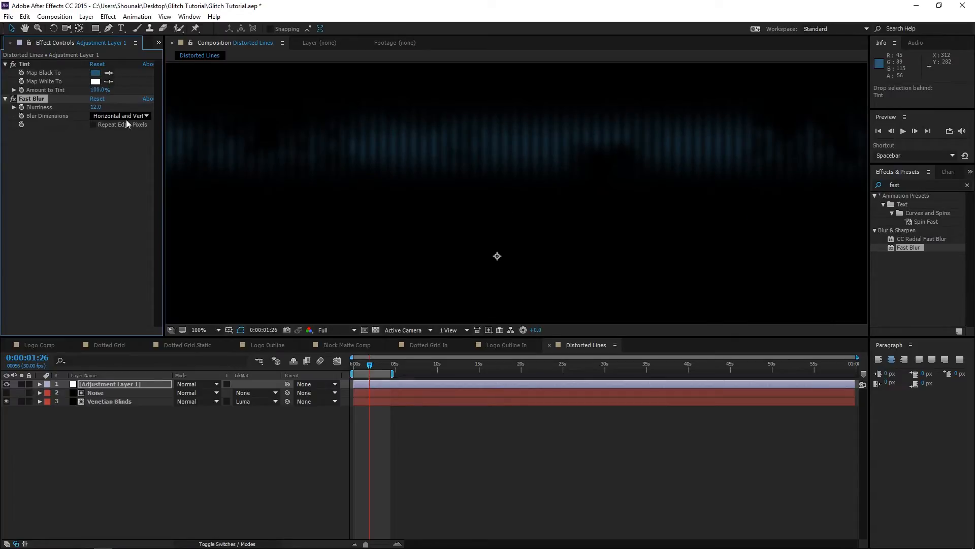
- Set the Fast Blur blurriness on the adjustment layer to 5
click(94, 107)
text(5)
click(133, 191)
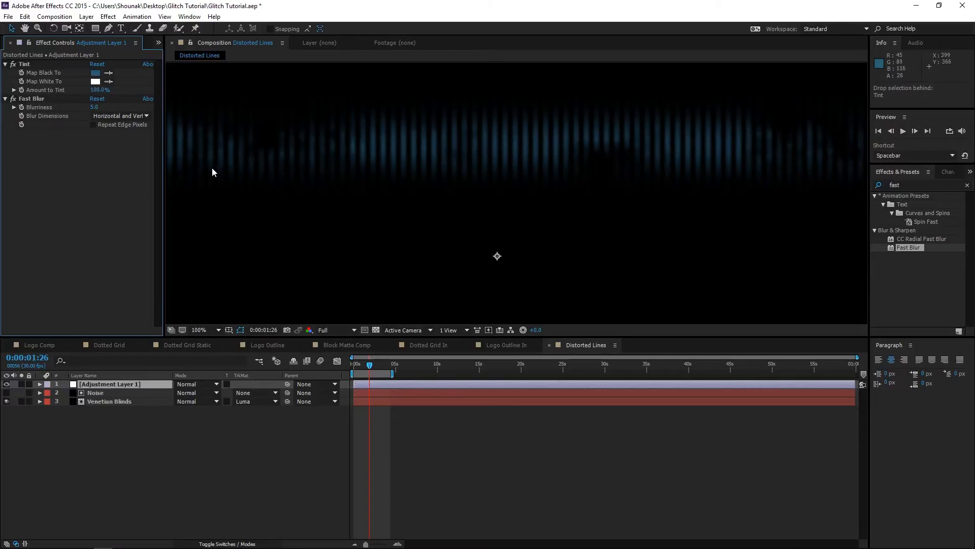
- Apply the Noise effect to the adjustment layer, set its amount to 30%, and preview the animation
key(ctrl+5)
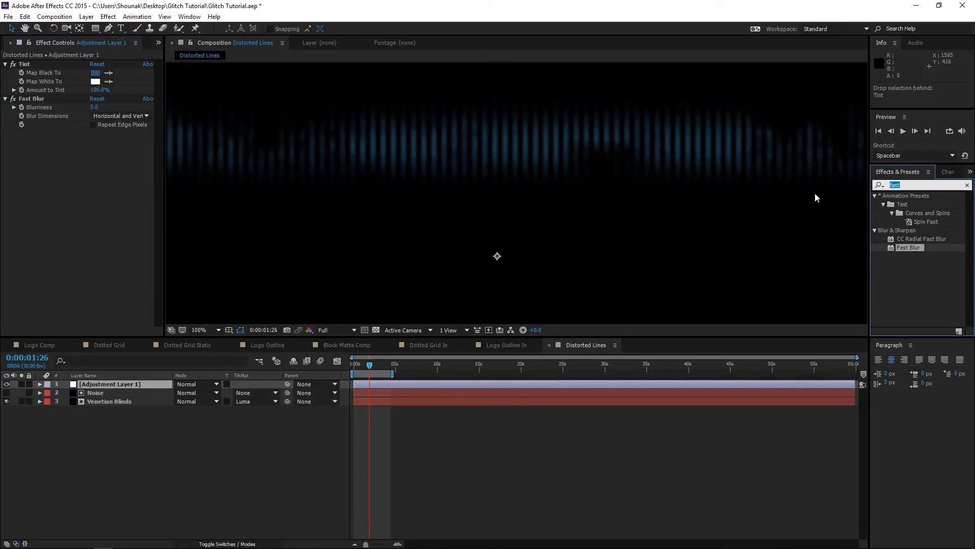
text(noise)
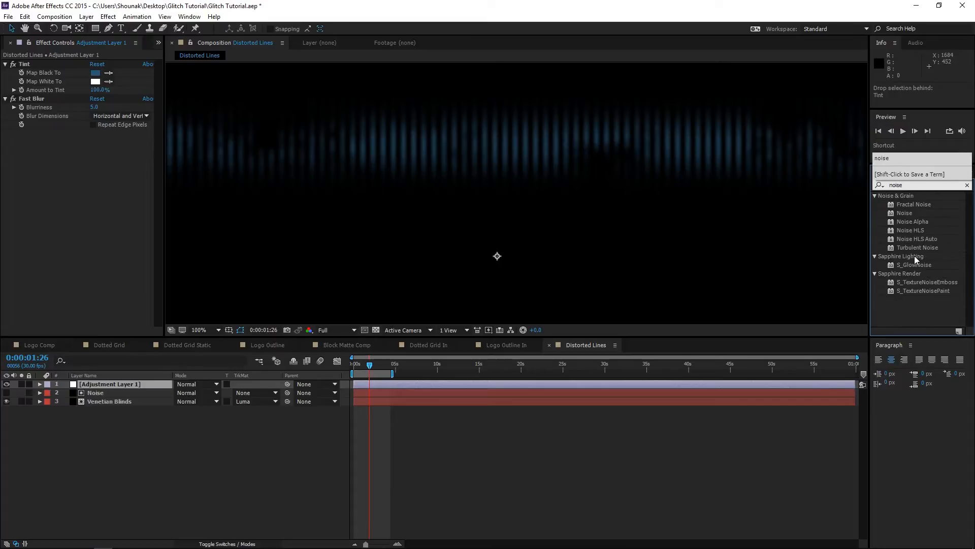
drag(908, 211, 69, 208)
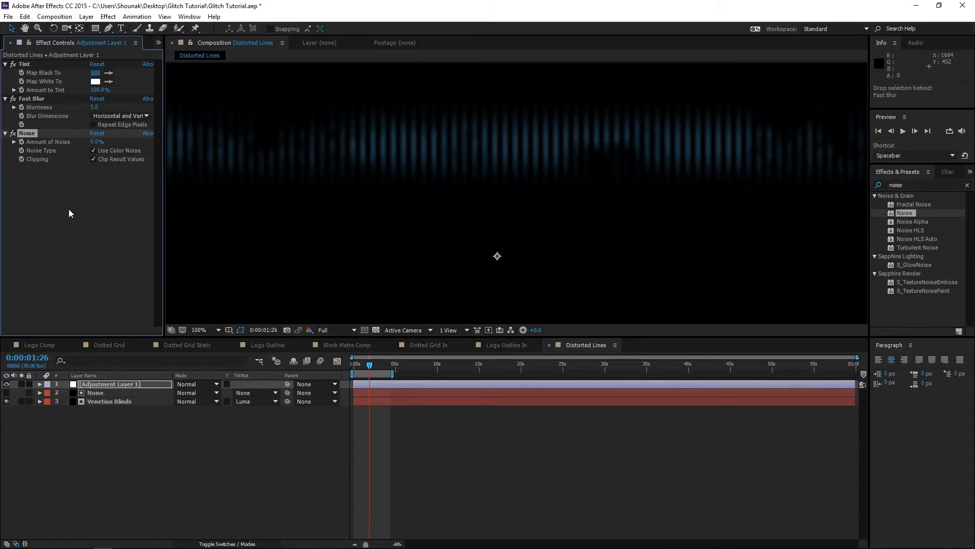
click(967, 185)
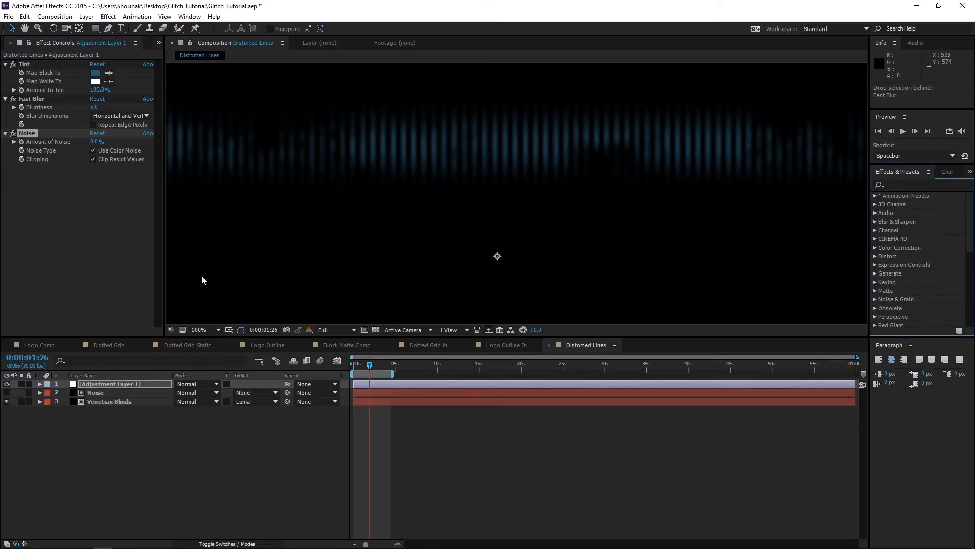
click(96, 142)
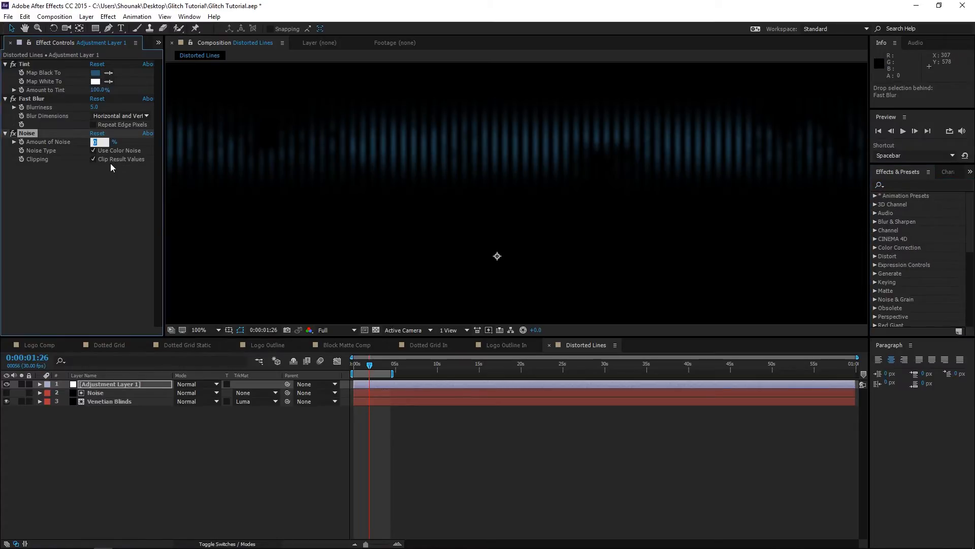
scroll(486, 158, down, 2)
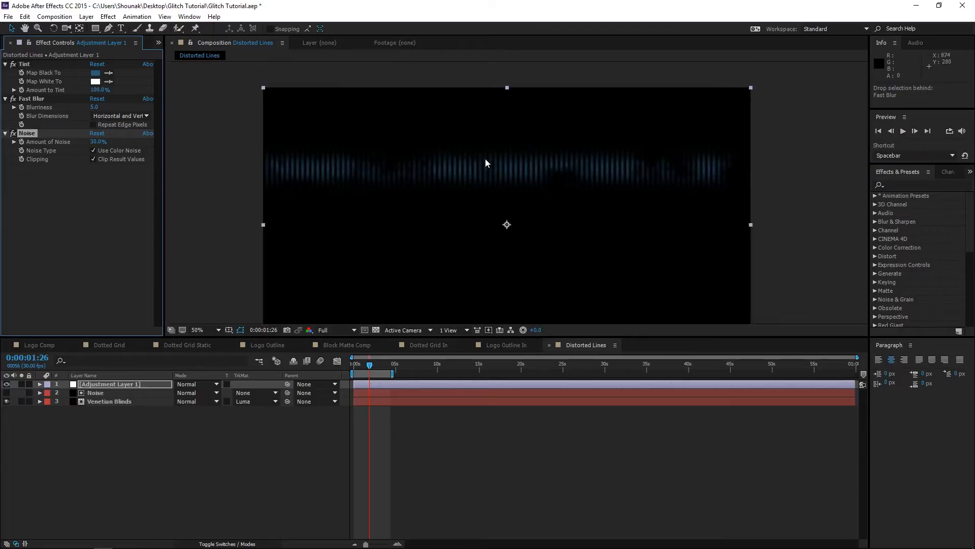
key(space)
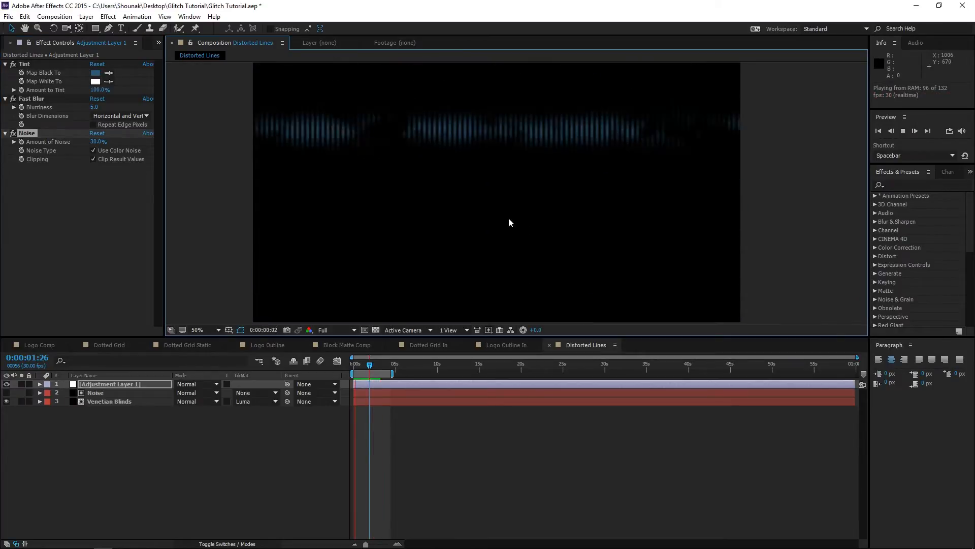
key(space)
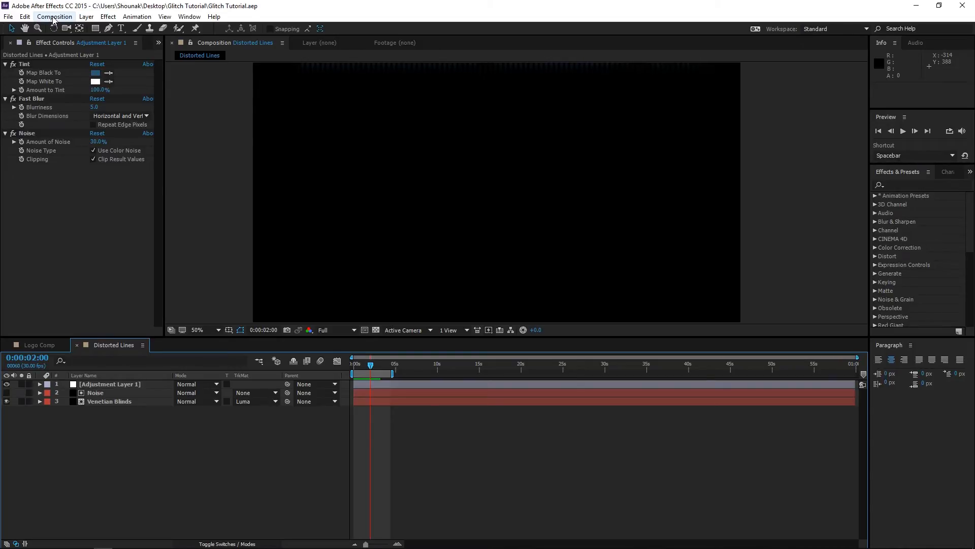
- Create a new 1920 x 1080 composition at 30 fps
click(54, 18)
click(58, 29)
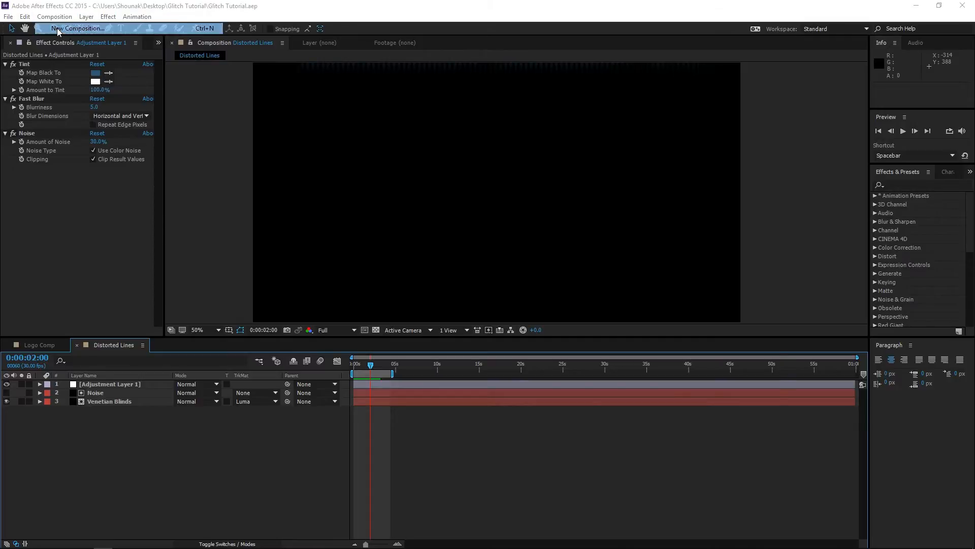
click(689, 393)
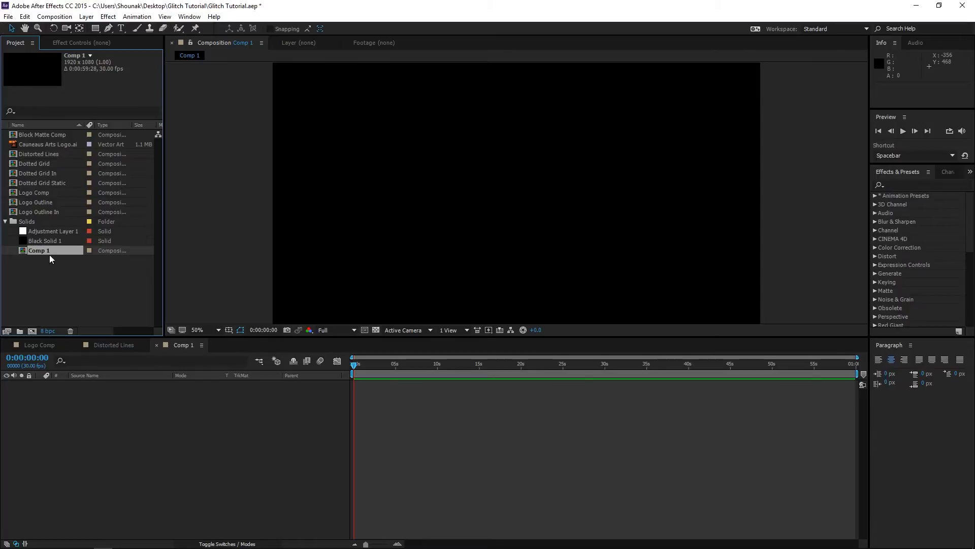
- Place Black Solid 1 in the new composition and move Comp 1 out of the Solids folder
drag(45, 241, 63, 397)
drag(33, 250, 24, 273)
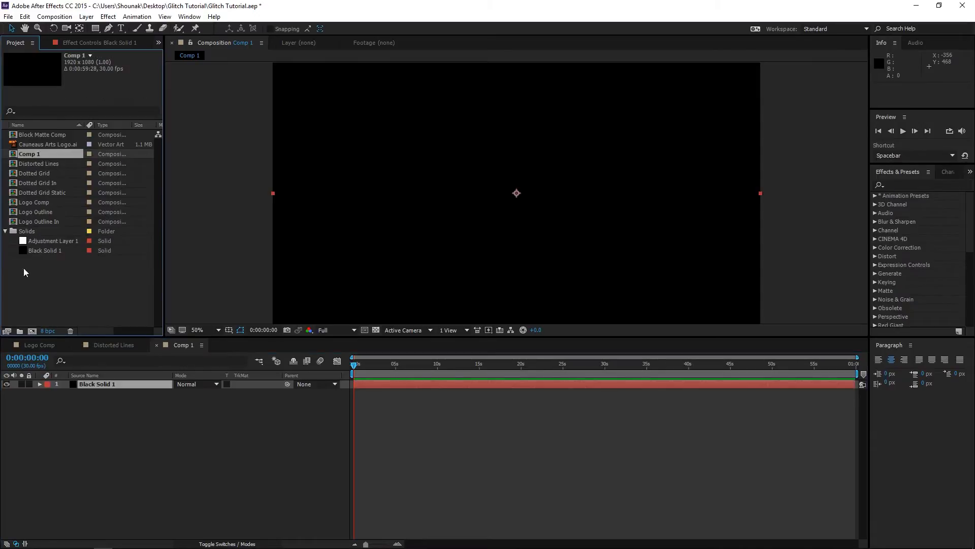
- Rename the composition Comp 1 as Glitch BG
key(Return)
text(G)
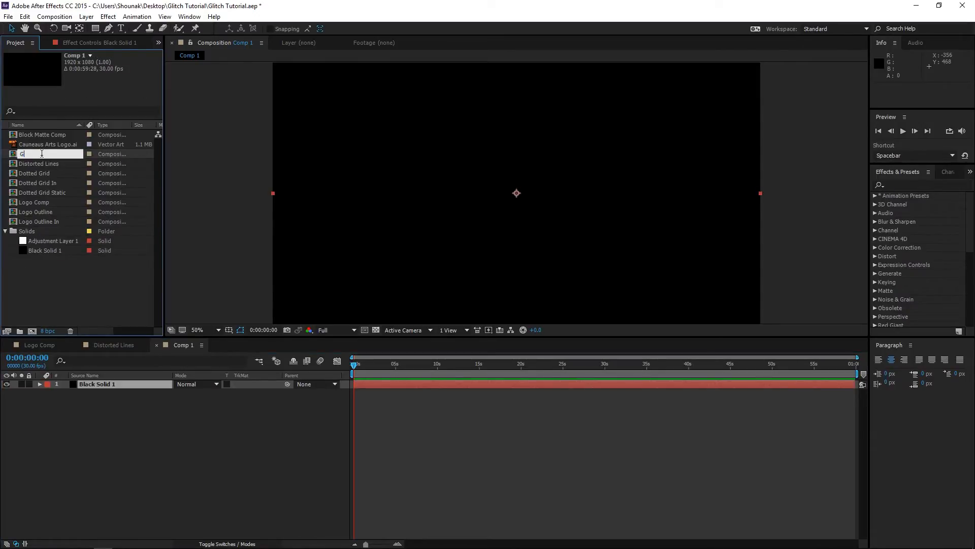
text(litch BG)
key(Return)
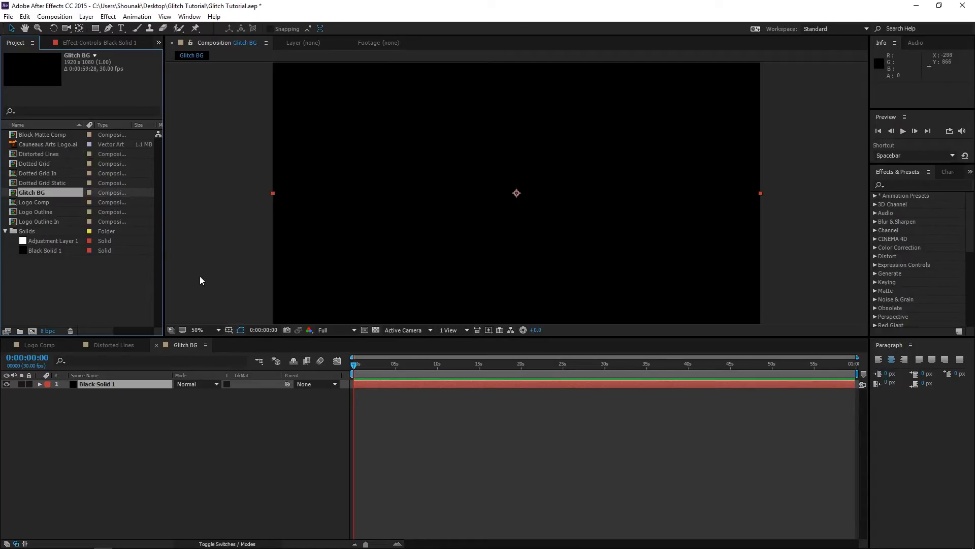
- Apply the Fractal Noise effect to Black Solid 1 and set its noise type to Block
click(108, 16)
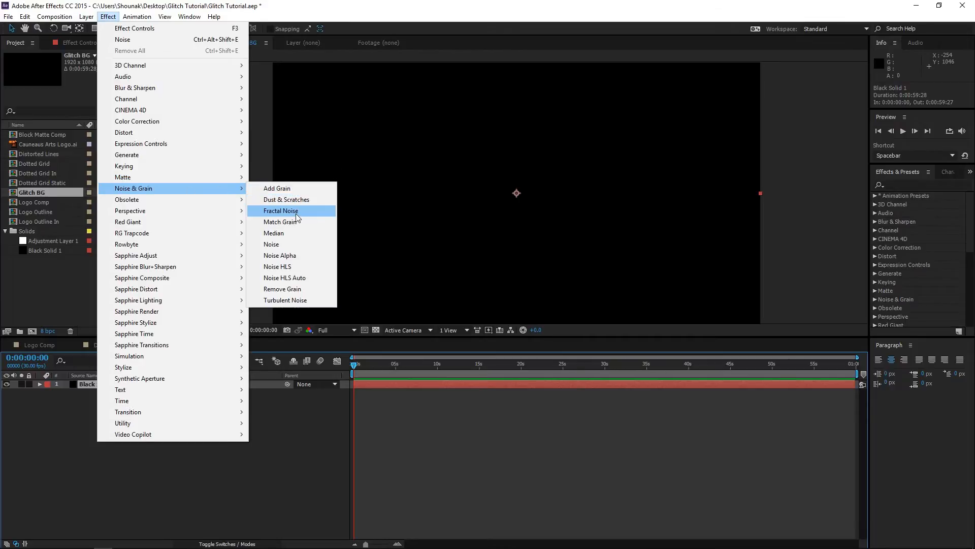
click(286, 210)
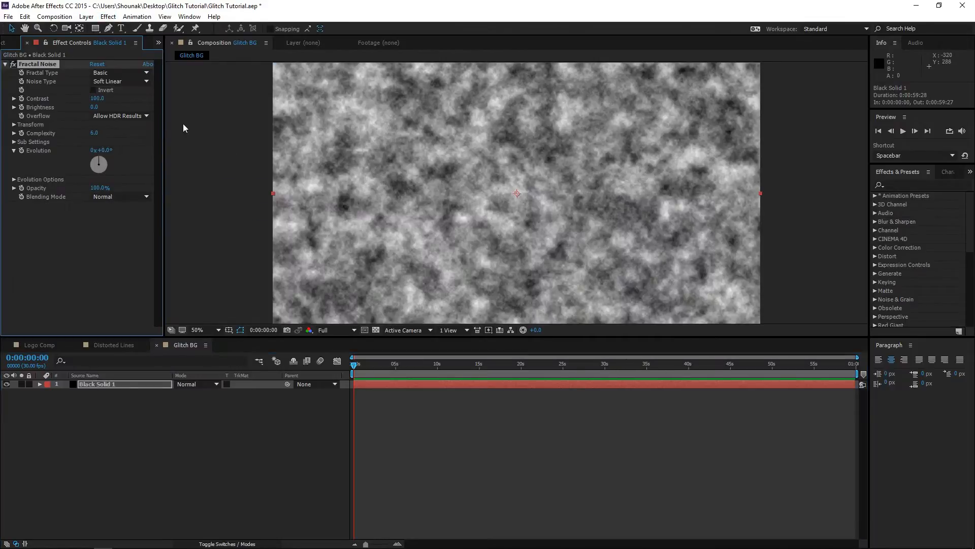
click(140, 81)
click(128, 93)
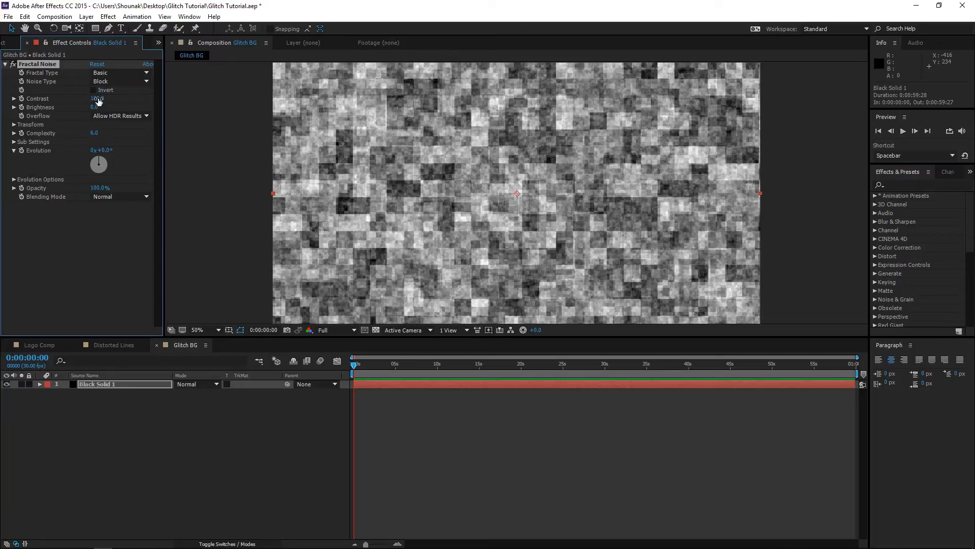
- Set the Fractal Noise contrast to 600 and its brightness to about -43
click(98, 99)
text(600)
drag(94, 107, 77, 111)
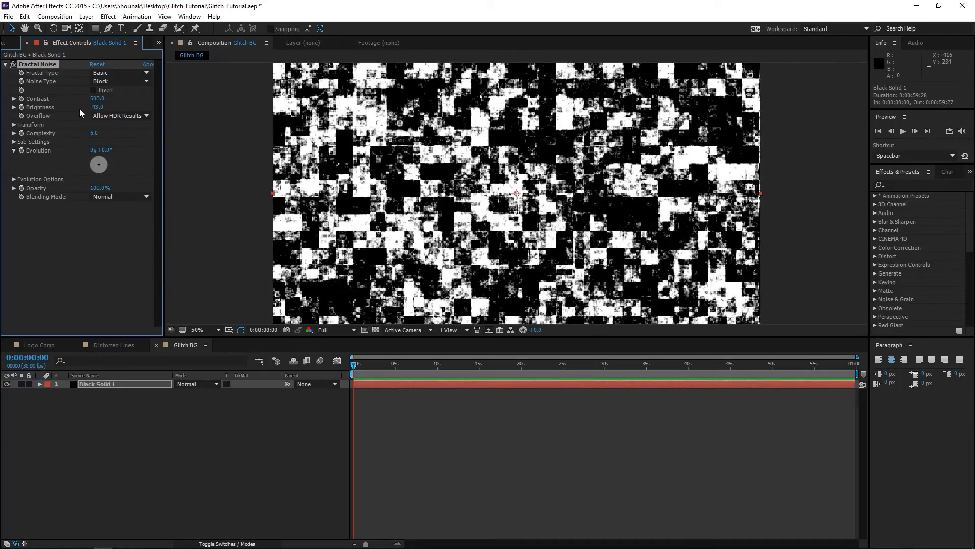
- Disable uniform scaling in the Fractal Noise transform and set scale width to 4800 and scale height to 600
click(14, 124)
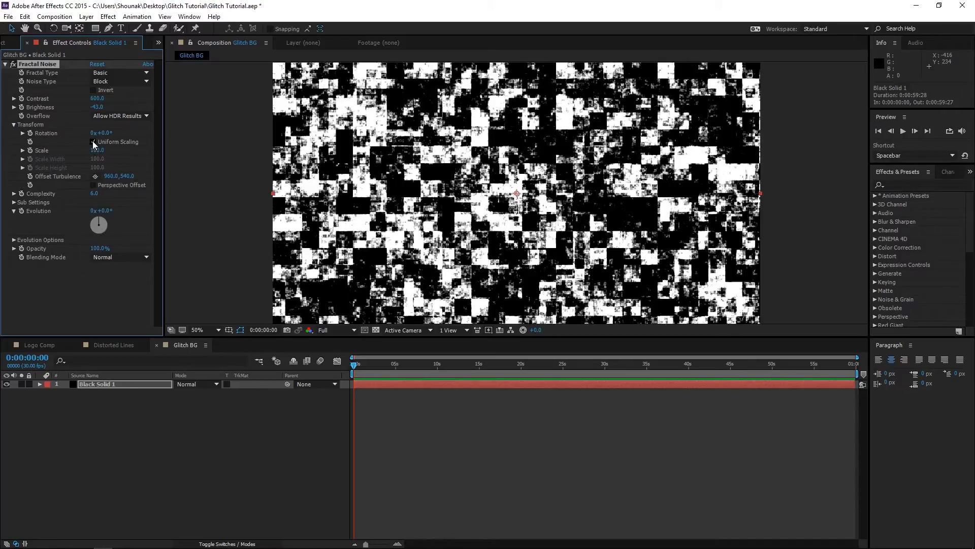
click(93, 141)
click(98, 159)
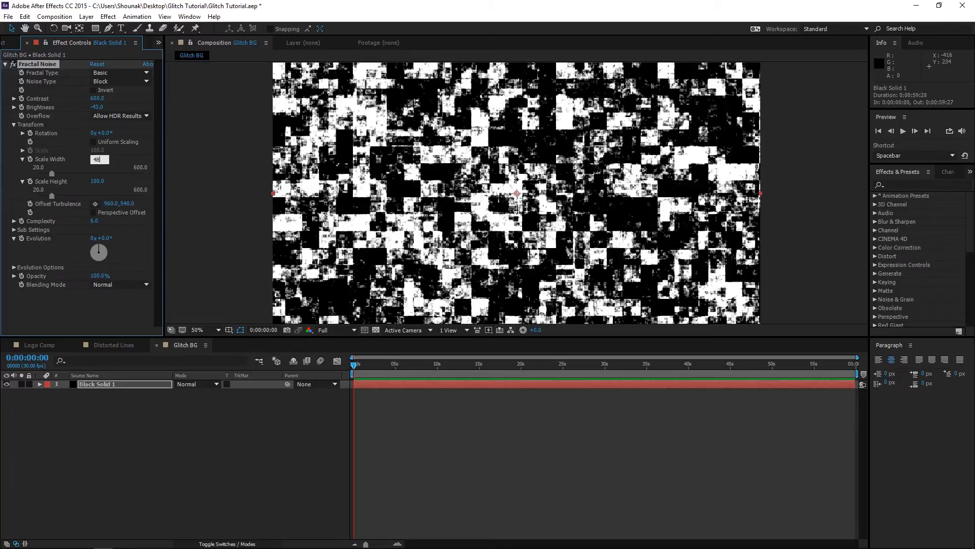
key(Return)
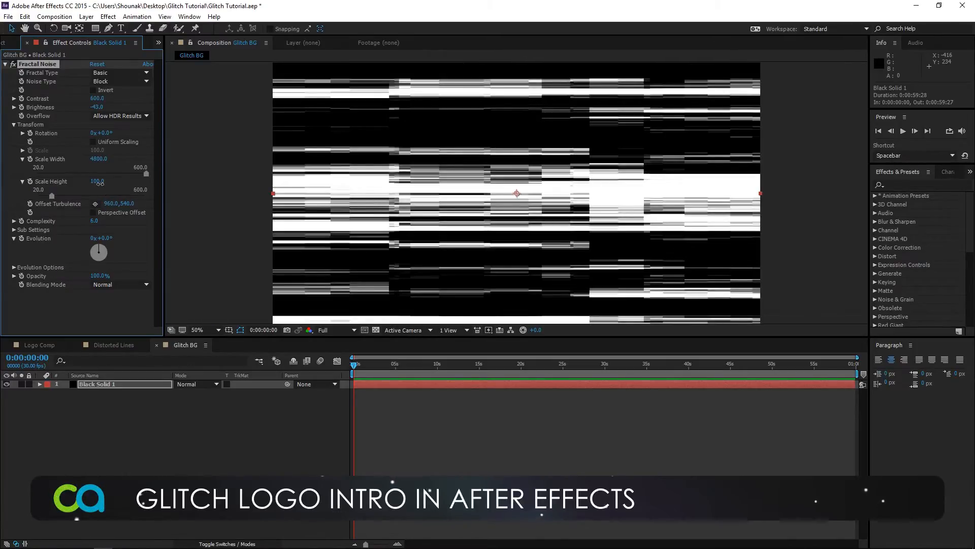
click(98, 181)
text(600)
key(Return)
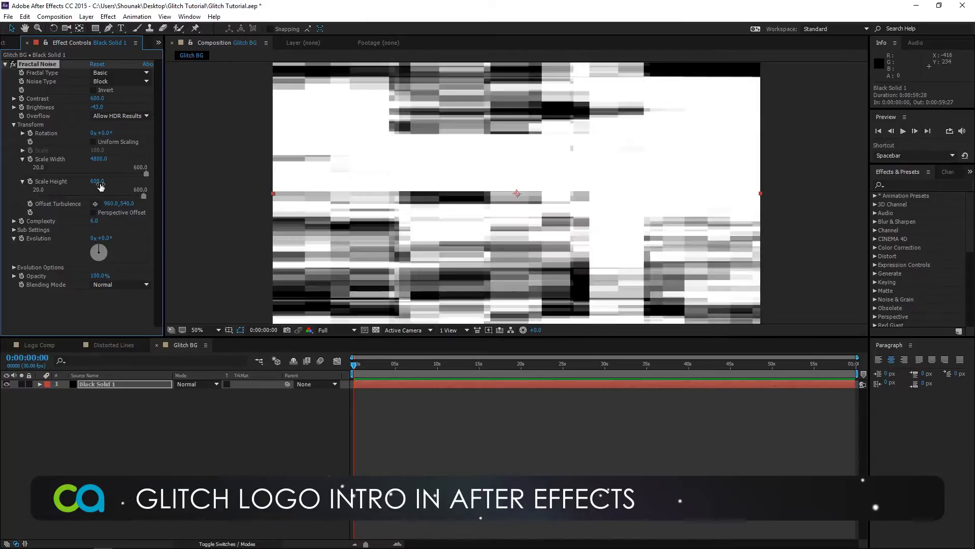
- Lower the Fractal Noise sub influence to about 48.6% in the sub settings
click(13, 229)
scroll(128, 227, down, 1)
key(v)
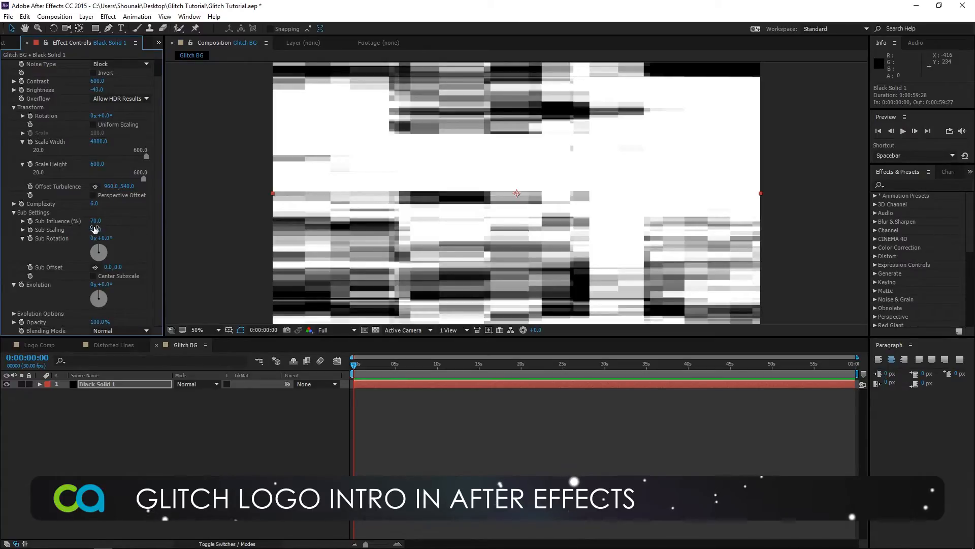
drag(96, 221, 23, 221)
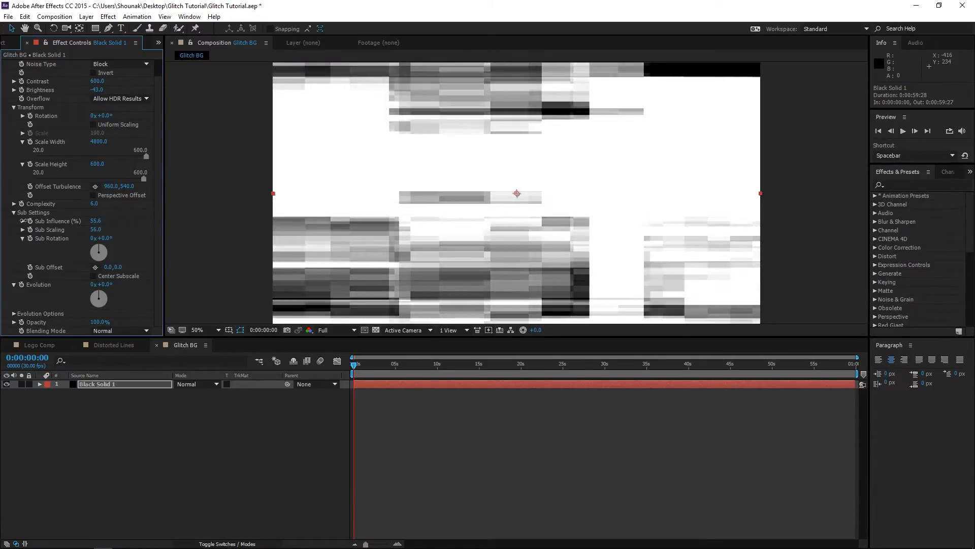
mouse_move(87, 222)
mouse_down()
mouse_move(53, 221)
mouse_move(80, 224)
mouse_up()
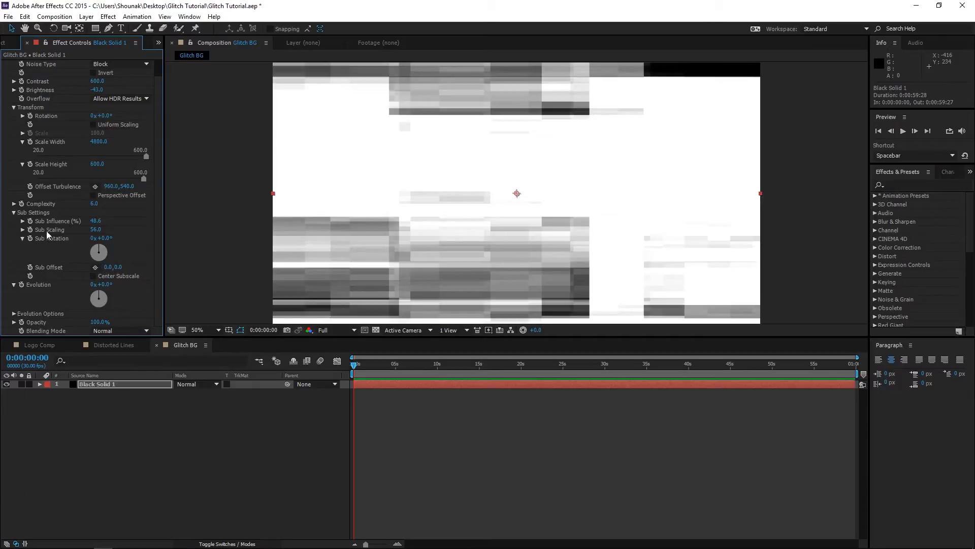
- Add the expression wiggle(3,100); to the Fractal Noise sub scaling
alt+click(30, 230)
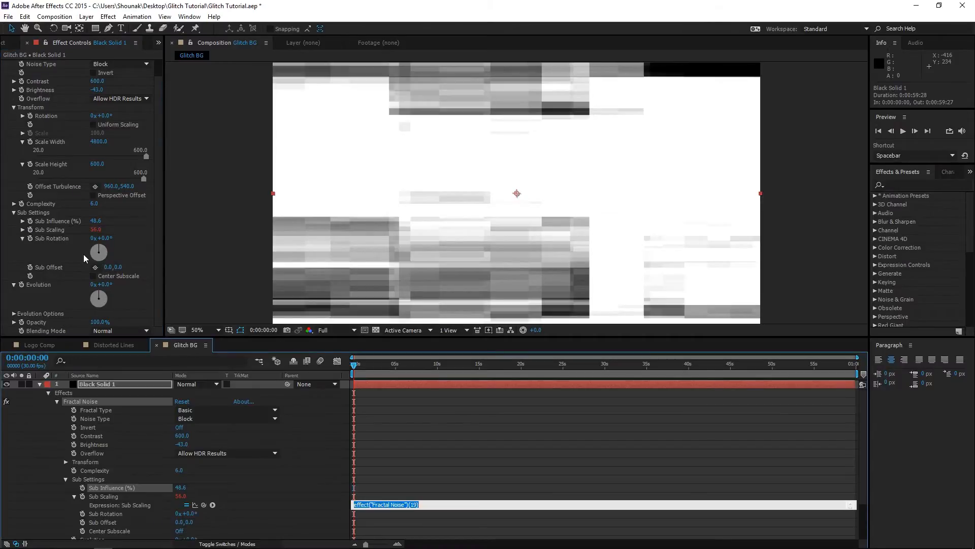
text(wiggle9)
key(BackSpace)
key(BackSpace)
key(BackSpace)
key(KP_Enter)
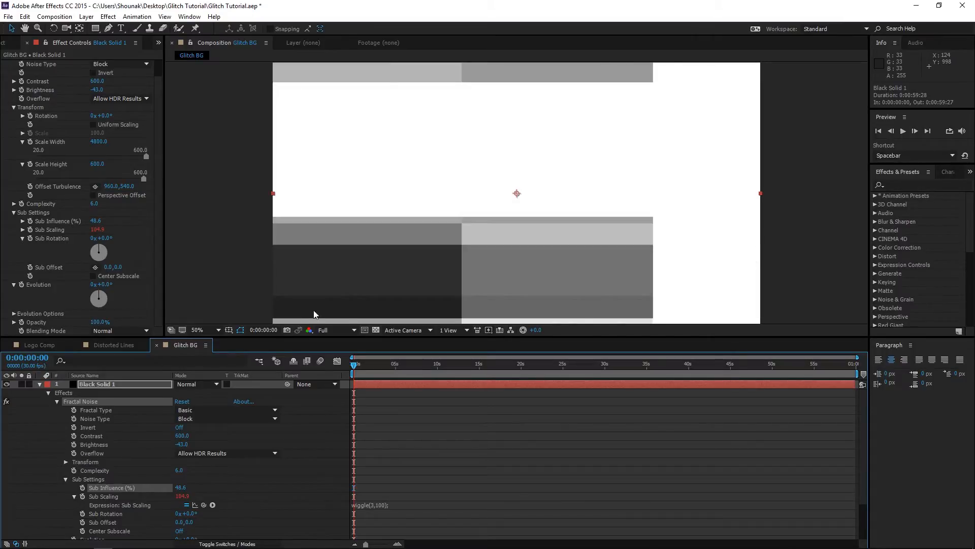
- End the work area at 0:00:04:07 and preview the wiggling noise
click(389, 363)
key(n)
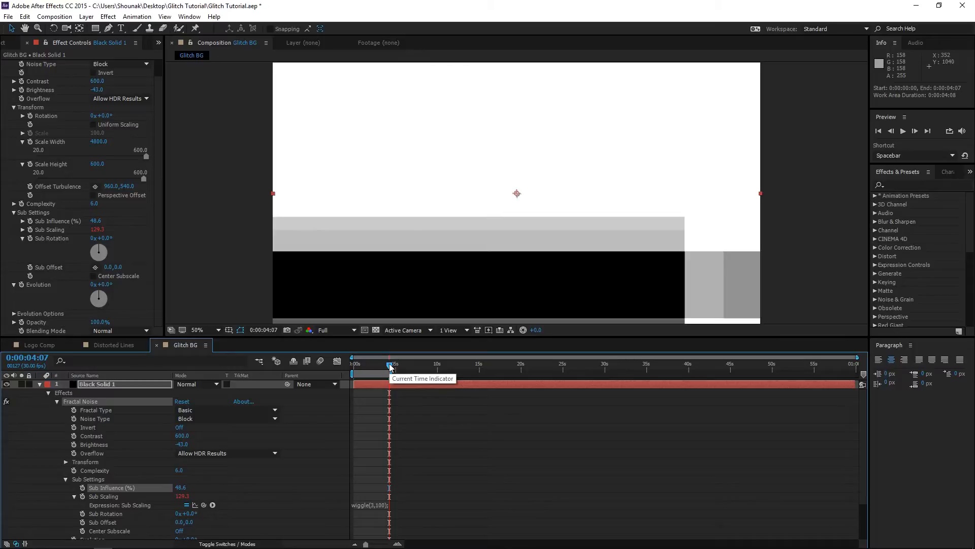
key(space)
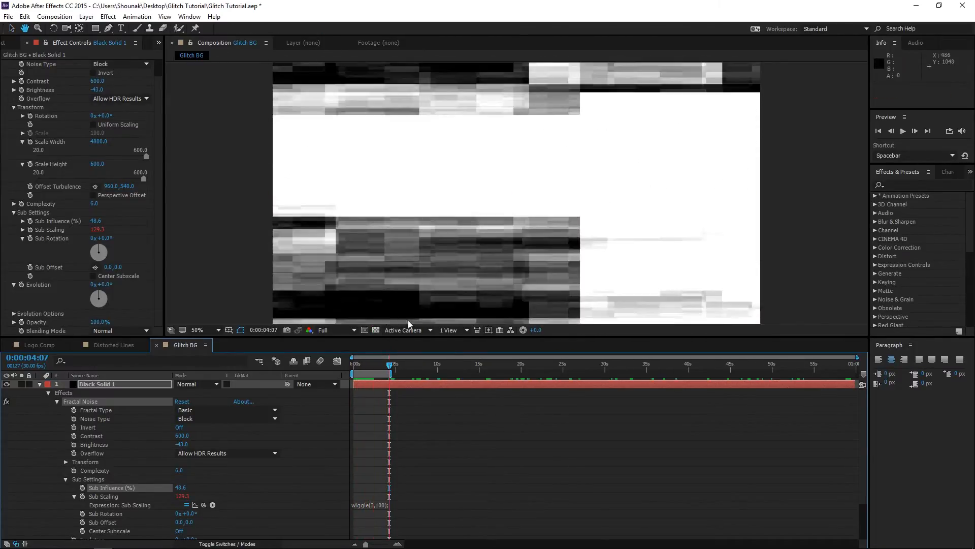
key(space)
click(368, 362)
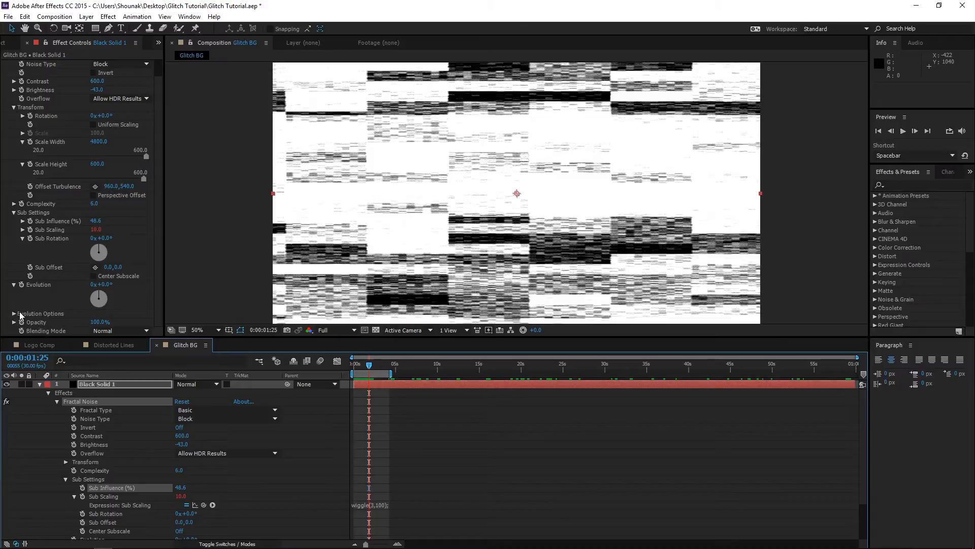
- Add the expression time*300 to the Fractal Noise evolution and preview the animation
click(371, 505)
key(ctrl+c)
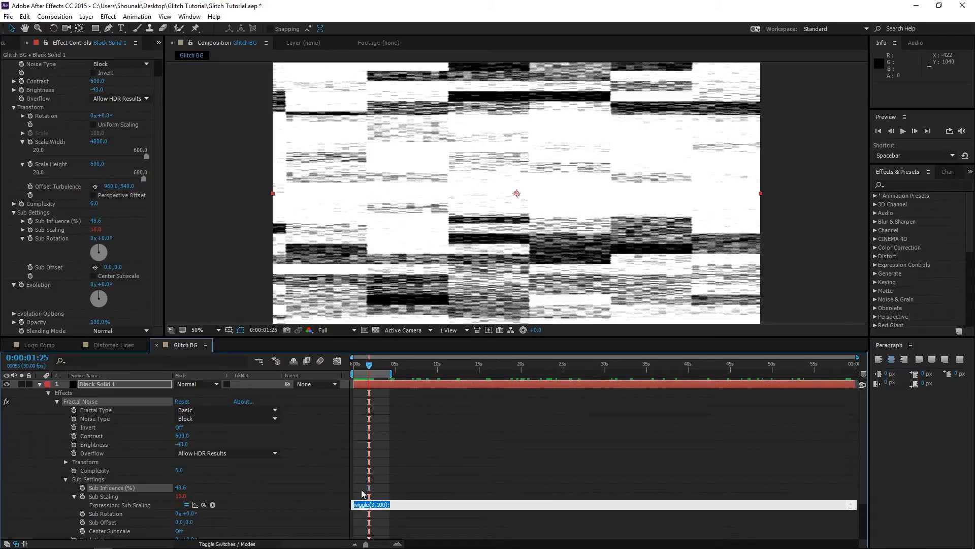
alt+click(21, 284)
key(ctrl+v)
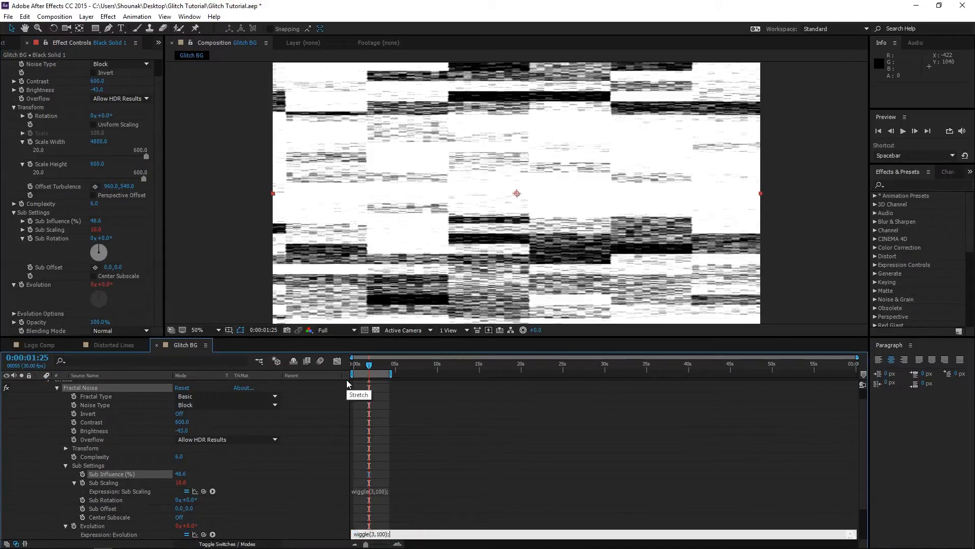
key(ctrl+a)
text(time*)
click(346, 379)
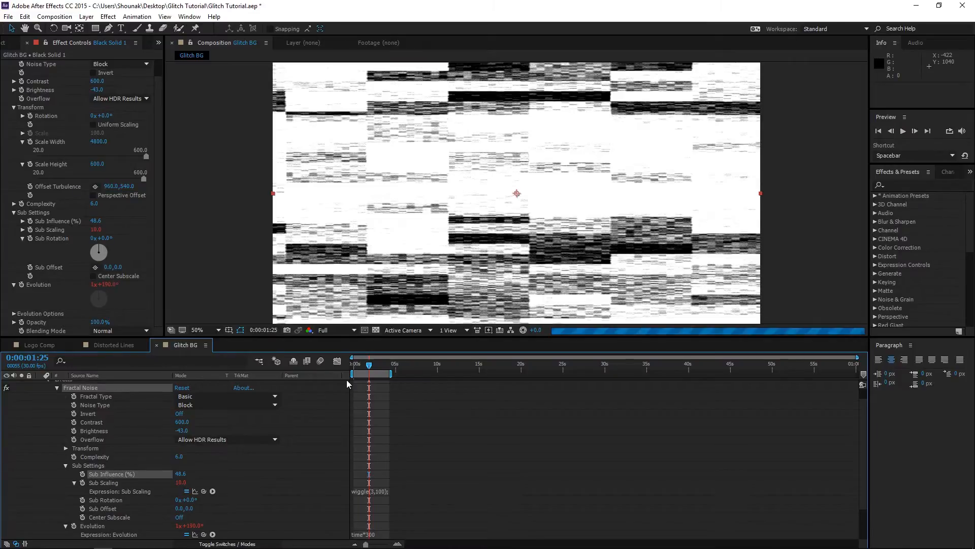
key(space)
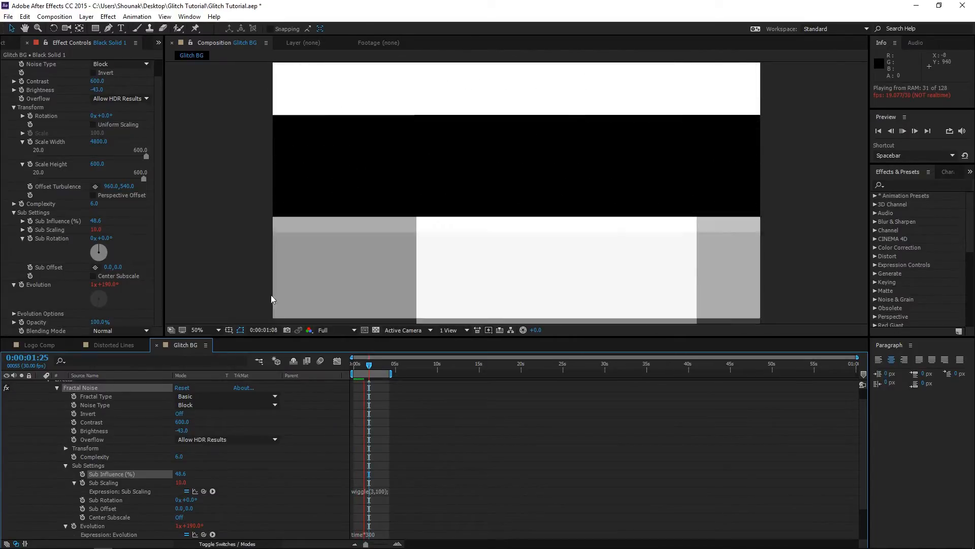
click(161, 262)
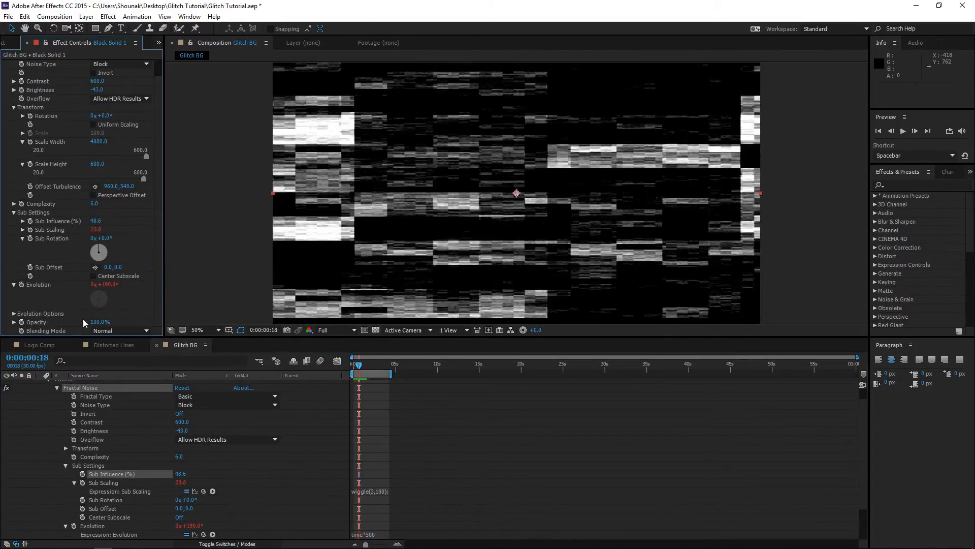
- Add the expression time*10; to the random seed in the evolution options and preview the animation
click(14, 314)
scroll(21, 317, down, 2)
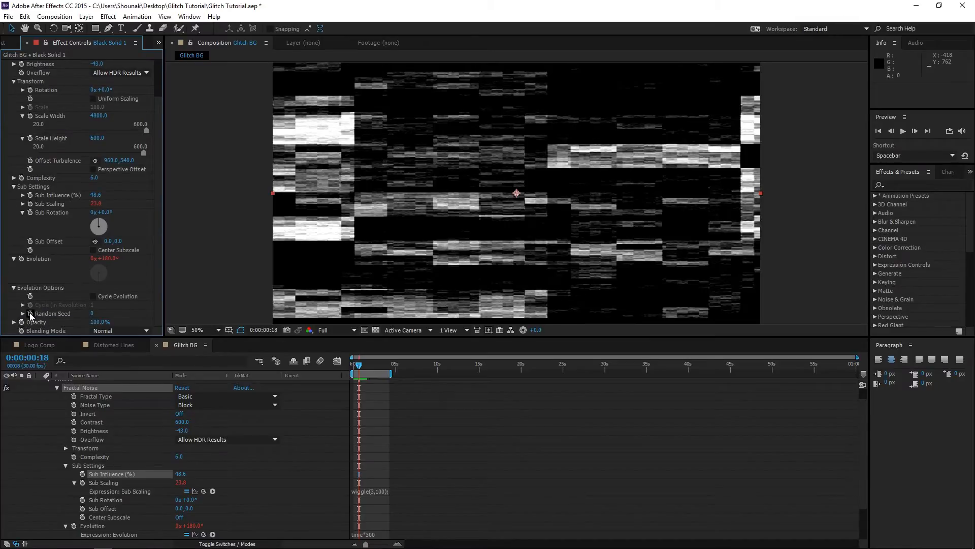
alt+click(30, 313)
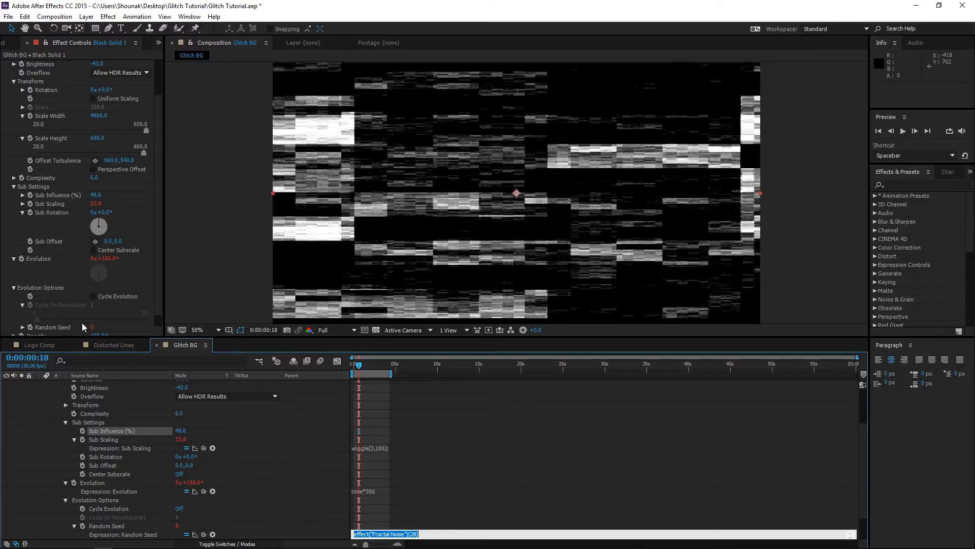
text(time*10;)
key(KP_Enter)
key(space)
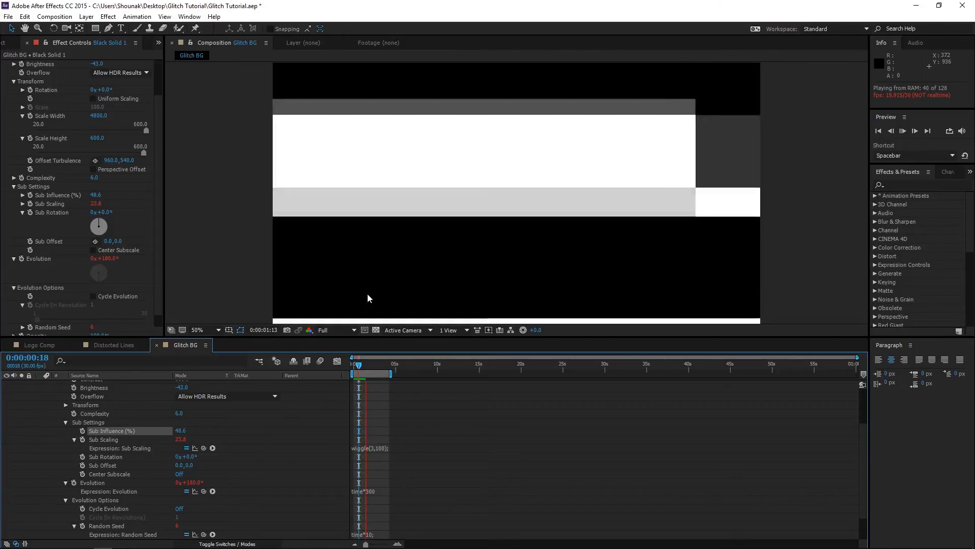
key(space)
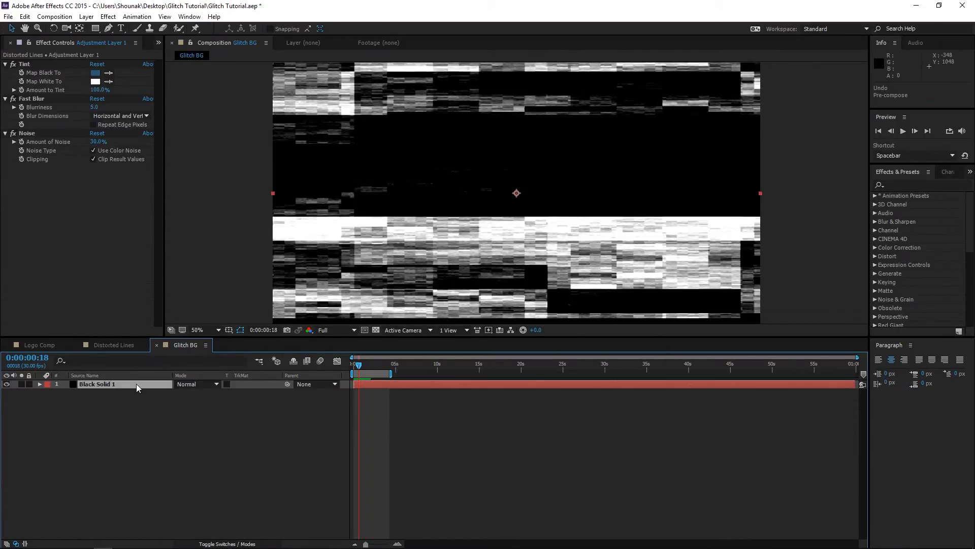
- Pre-compose Black Solid 1 as Displacement Comp, moving all attributes into the new composition
key(ctrl+shift+c)
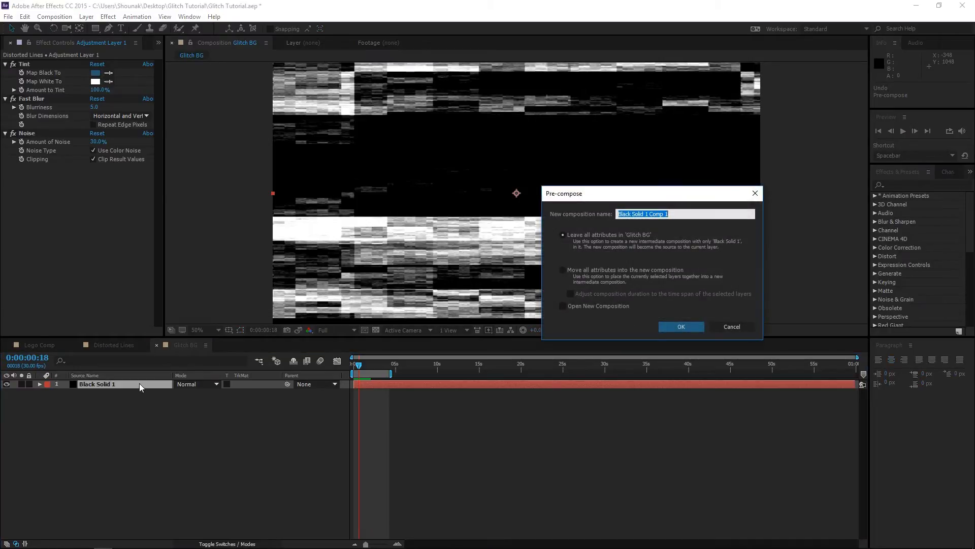
click(592, 272)
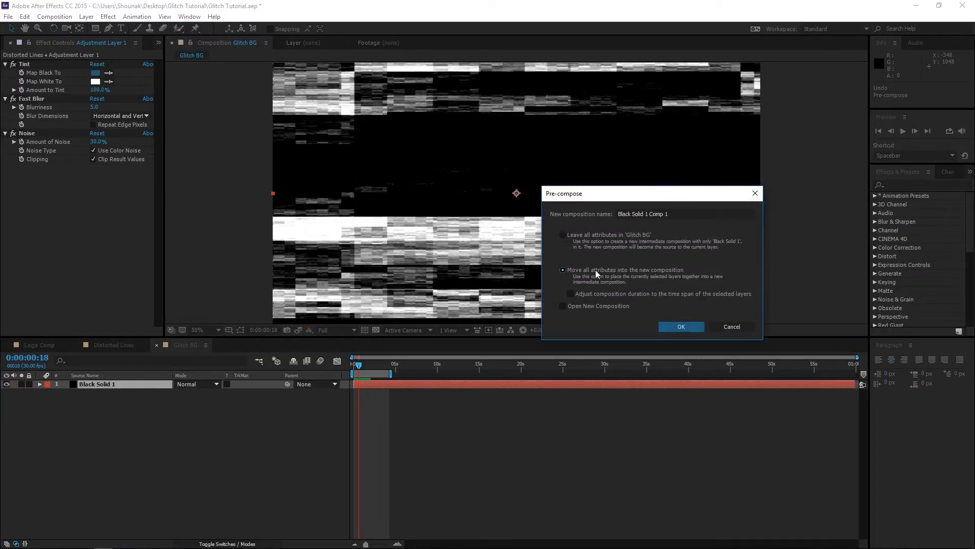
click(682, 211)
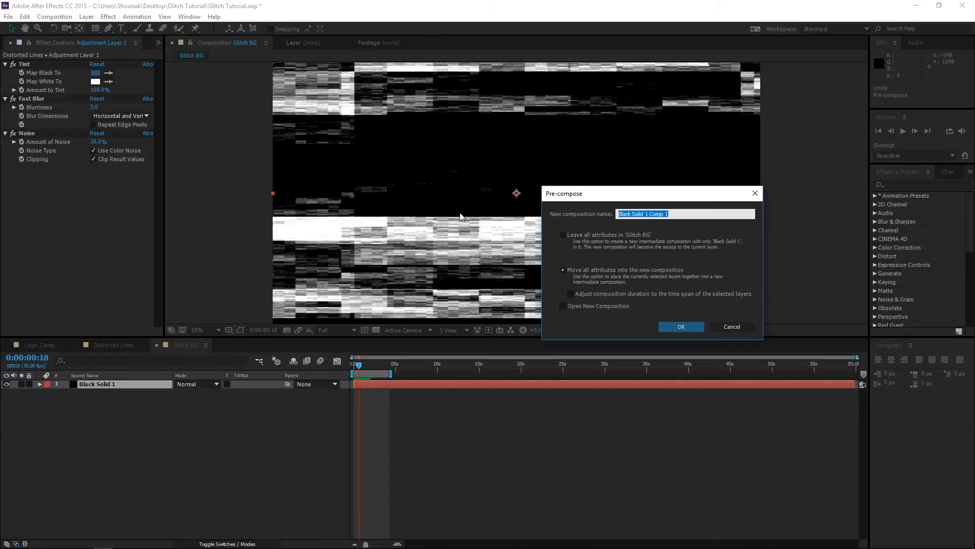
text(Displacement Comp)
key(Return)
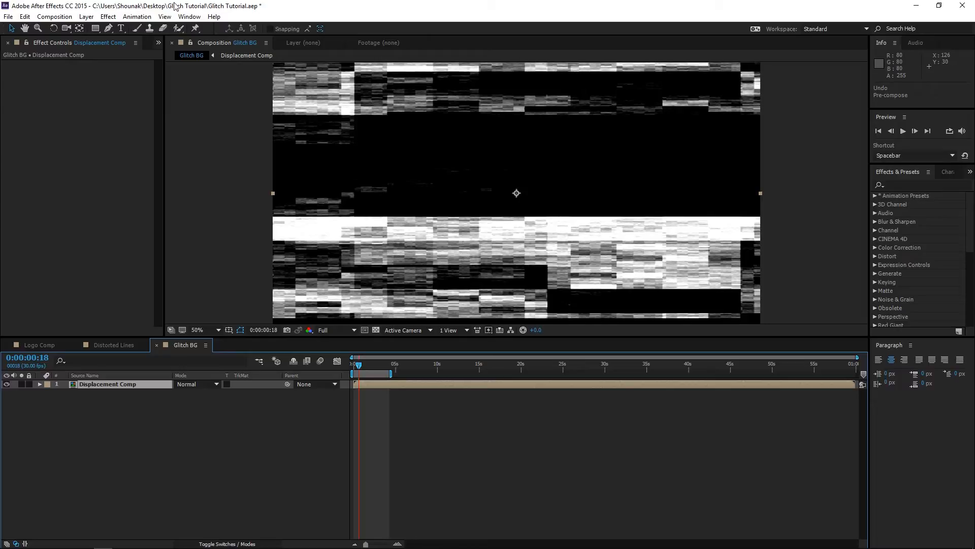
- Place a new instance of Black Solid 1 above Displacement Comp in Glitch BG and apply Fractal Noise to it
click(159, 43)
click(162, 56)
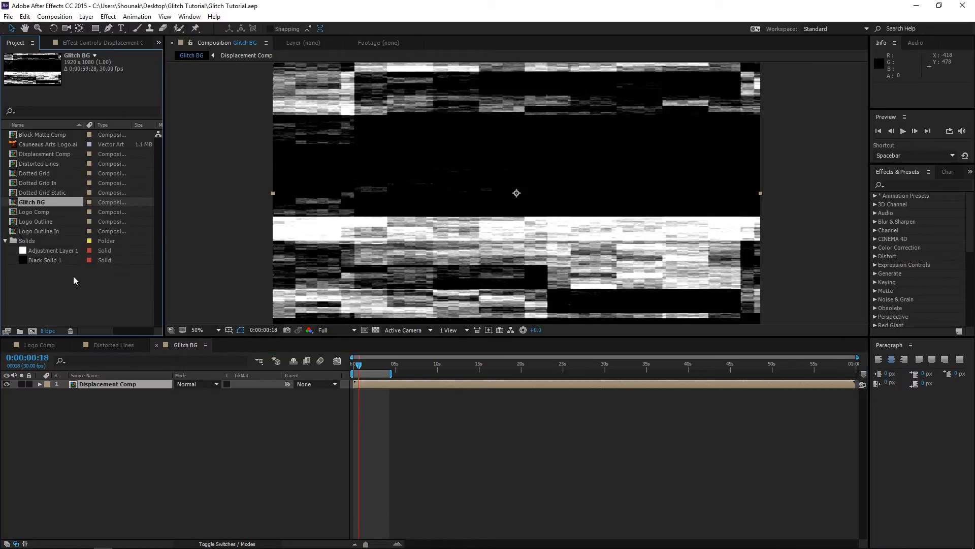
drag(60, 259, 129, 386)
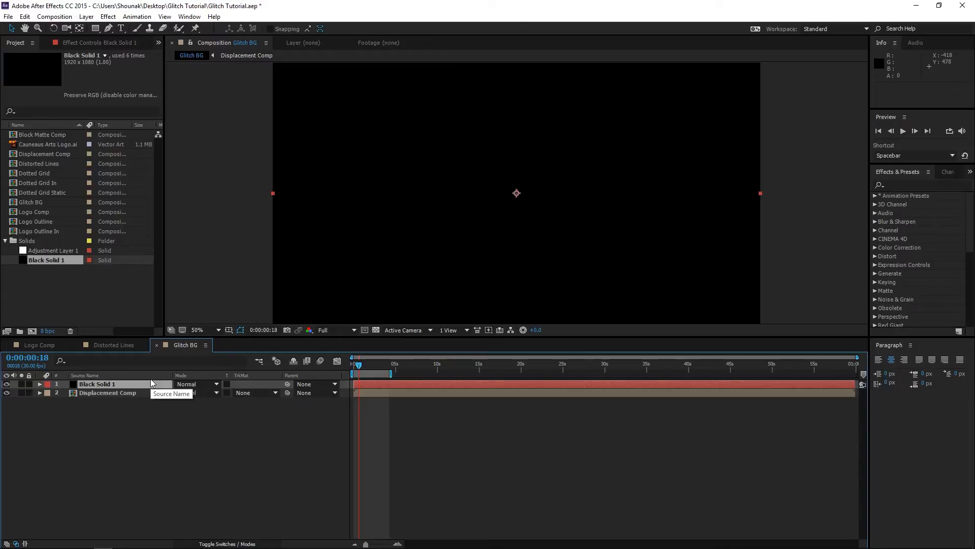
click(108, 16)
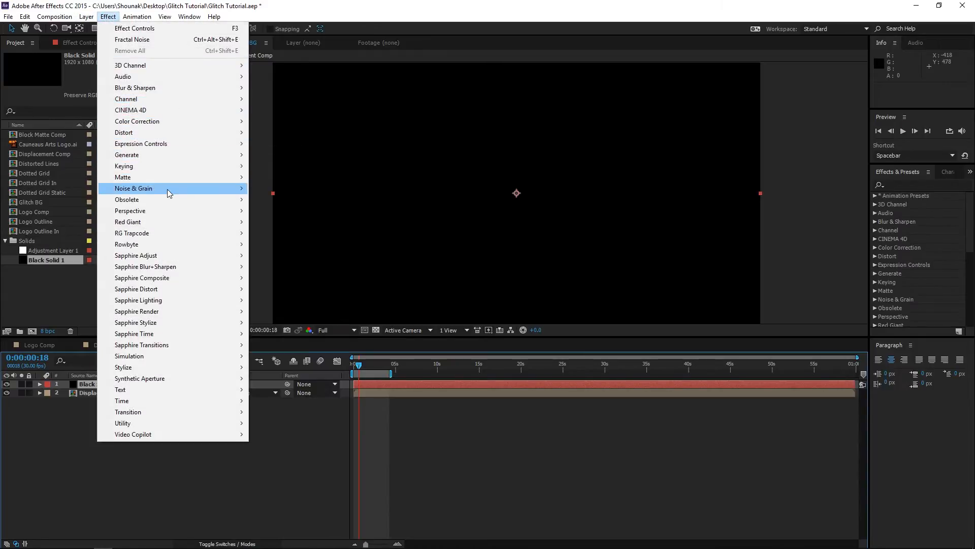
mouse_move(170, 194)
click(280, 211)
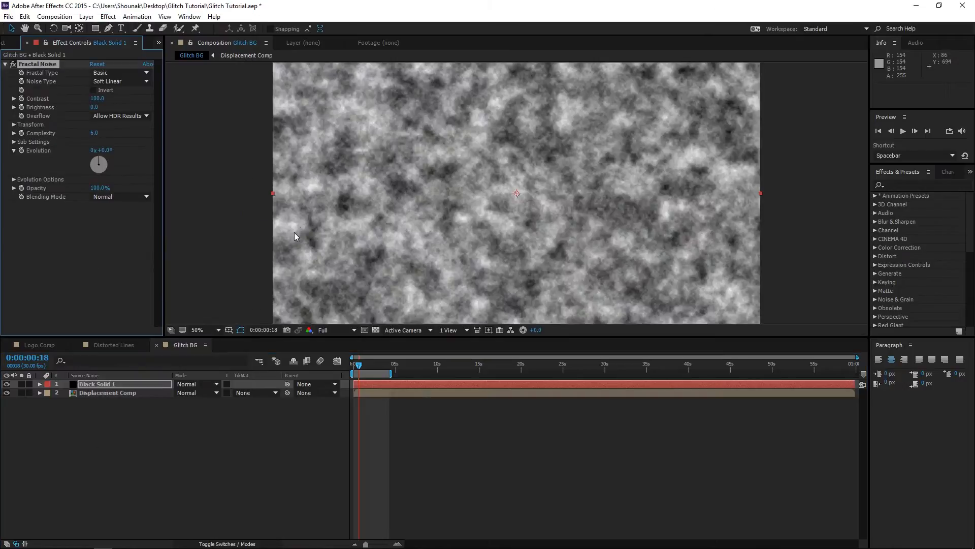
- Set the Fractal Noise on Black Solid 1 to Block noise with contrast 361, brightness -60 and scale 129
click(119, 81)
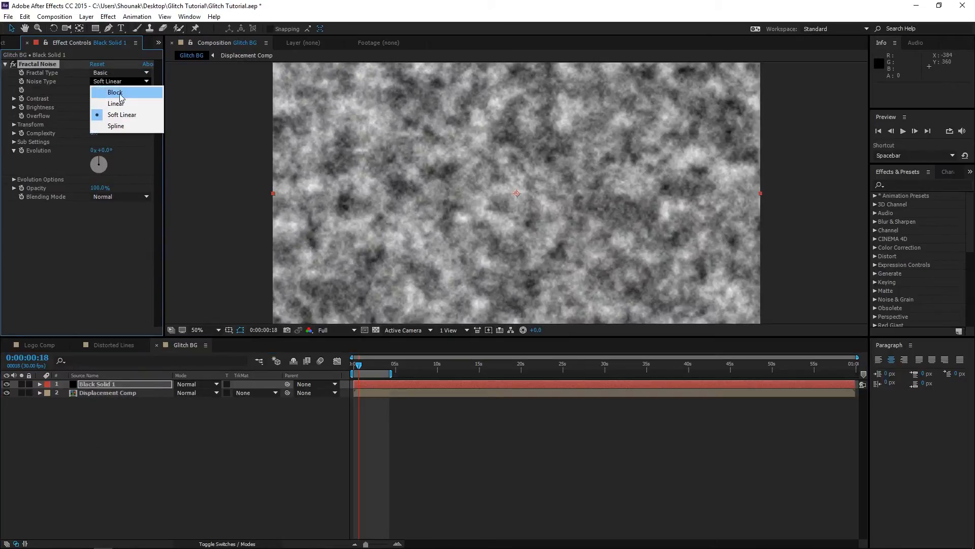
click(121, 93)
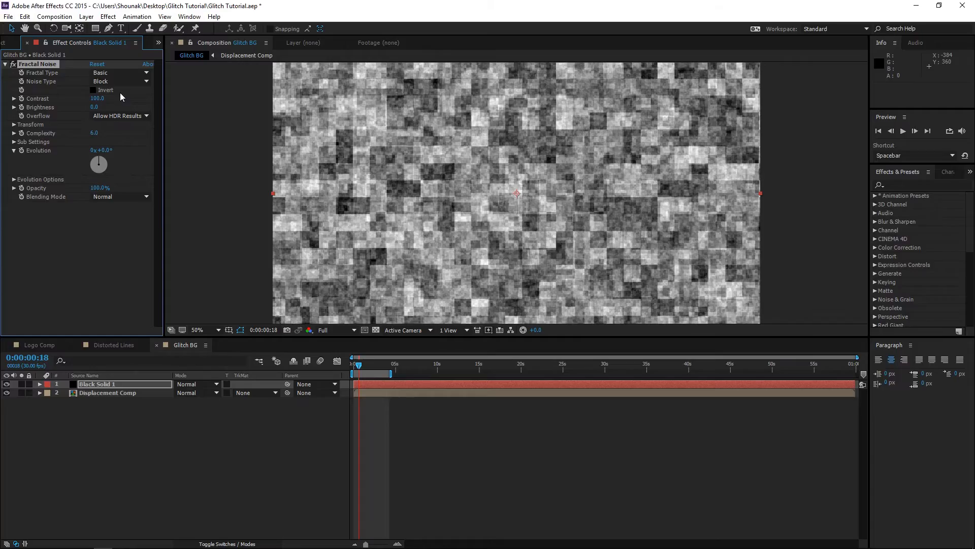
drag(98, 104, 238, 106)
click(96, 107)
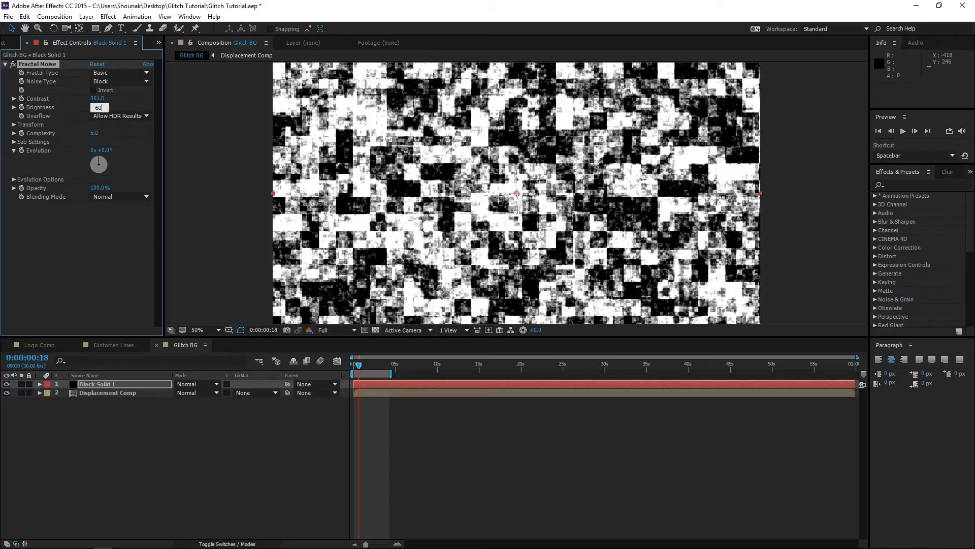
key(Return)
click(14, 124)
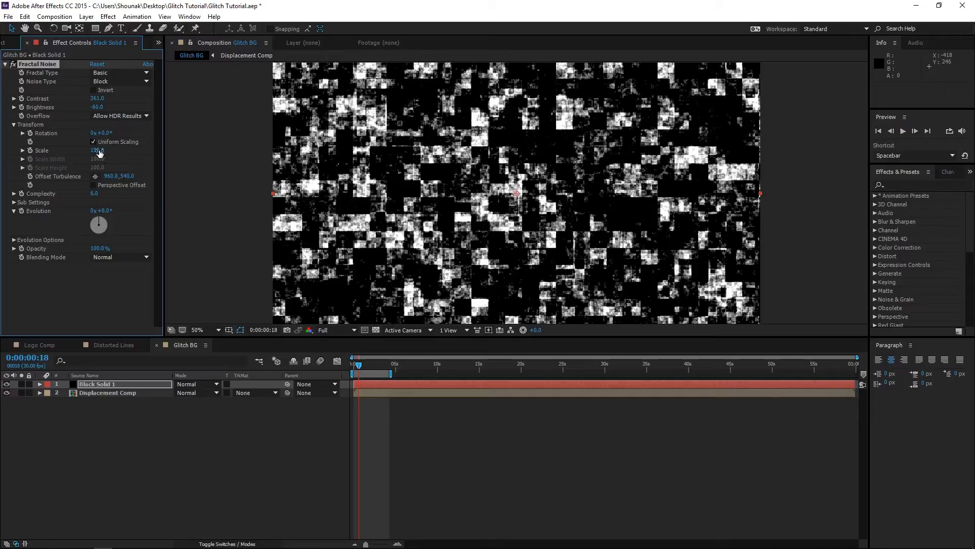
drag(99, 152, 116, 152)
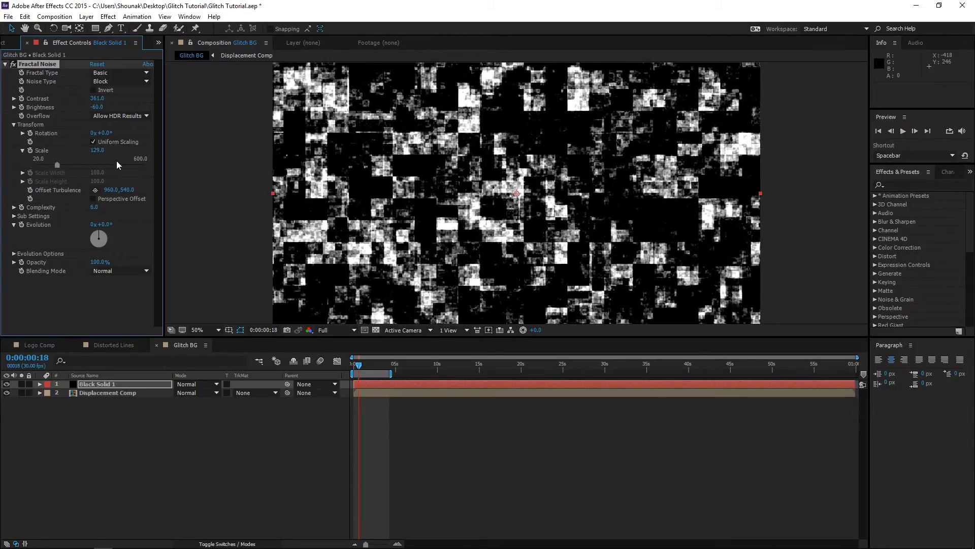
- Add the expression time*1000; to the Fractal Noise evolution and collapse the layer's properties
alt+click(23, 226)
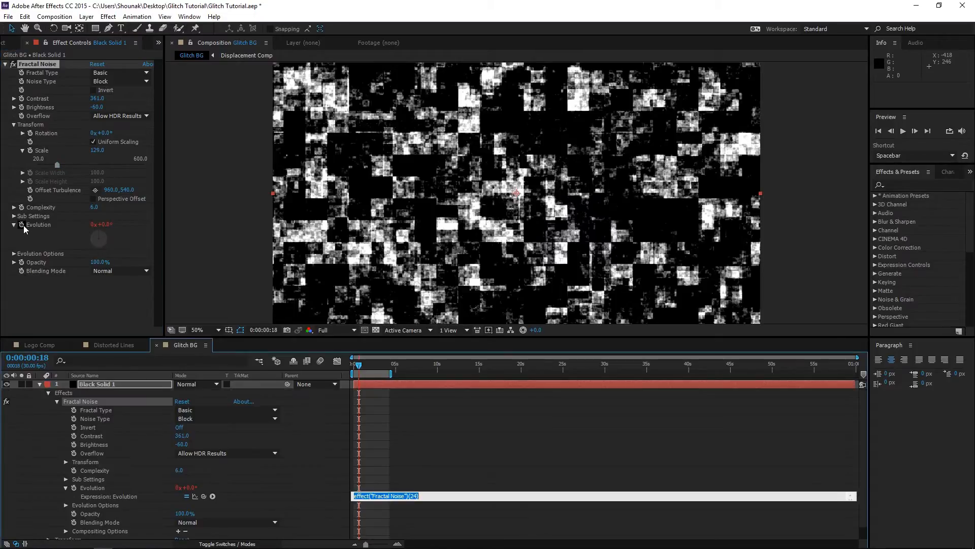
text(time*1000;)
key(KP_Enter)
key(u)
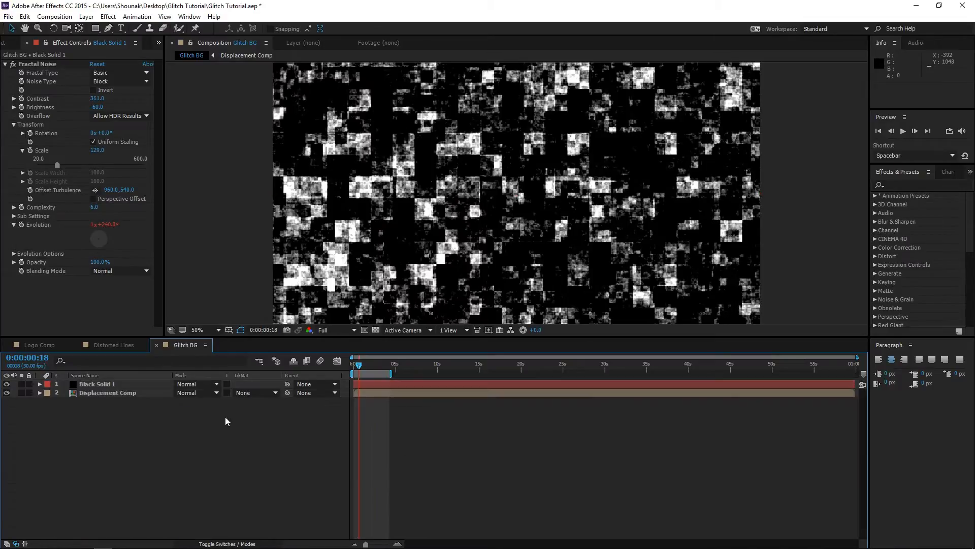
- Duplicate Black Solid 1 and set the upper copy's Fractal Noise contrast to 850 and brightness to -119
click(133, 385)
key(ctrl+d)
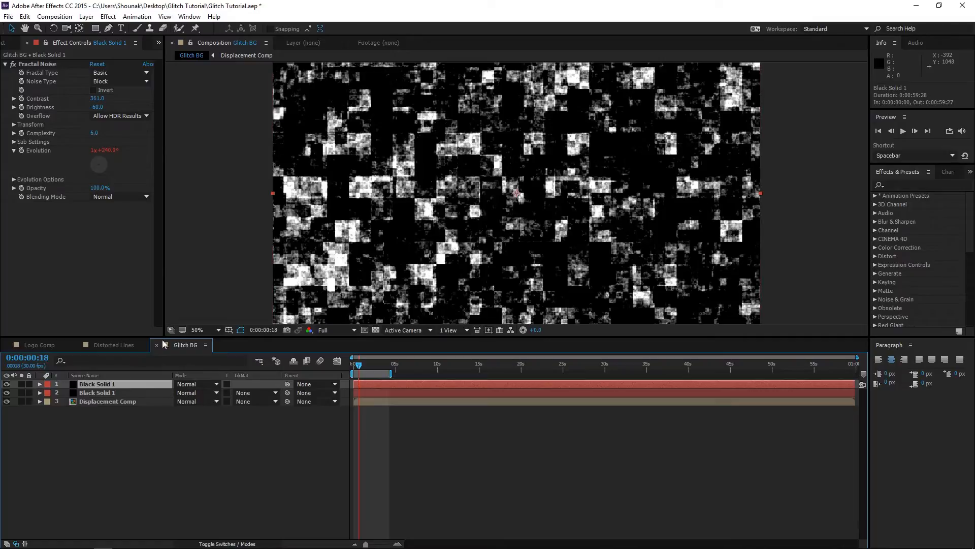
drag(96, 98, 239, 108)
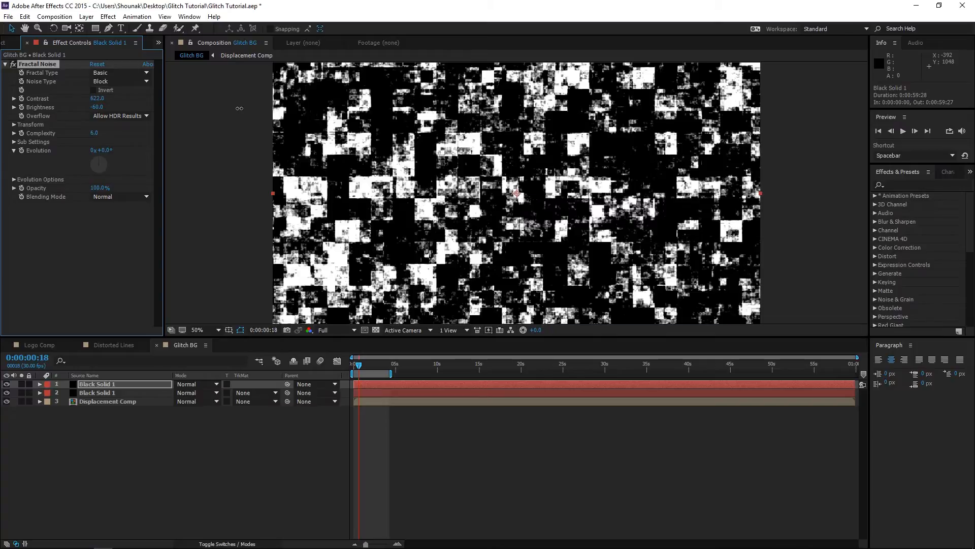
click(95, 99)
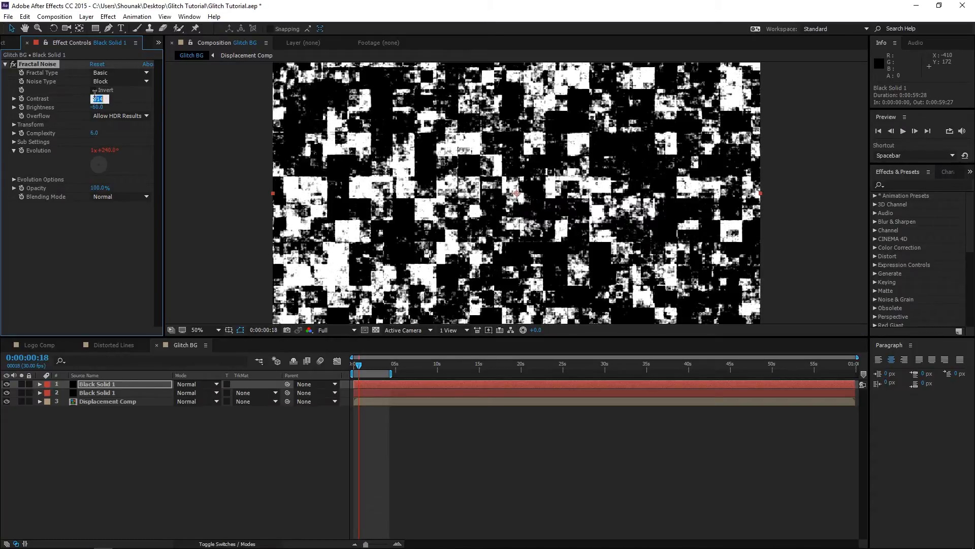
text(850)
key(Return)
drag(99, 108, 61, 107)
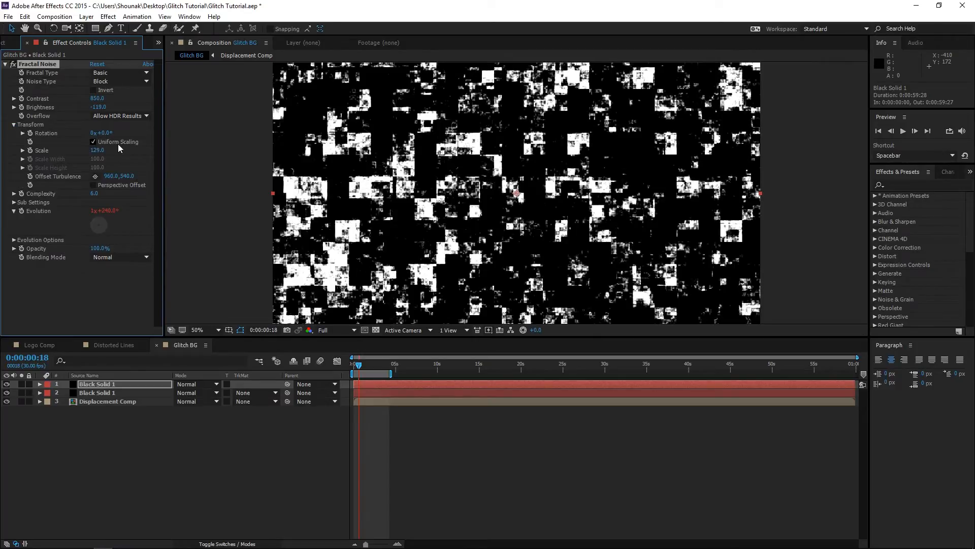
- Enlarge the upper copy's noise scale to 1014 and set its complexity to 4
drag(98, 151, 494, 159)
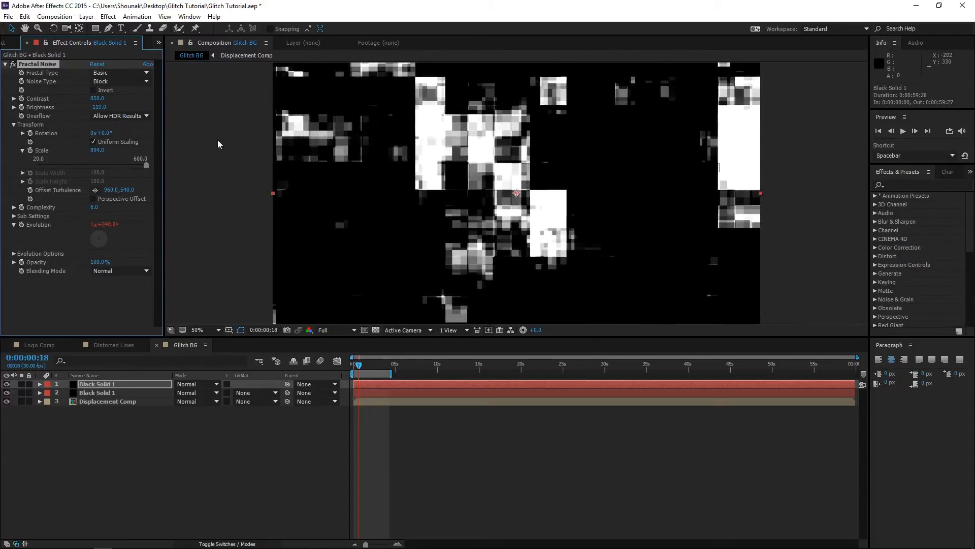
drag(104, 153, 163, 157)
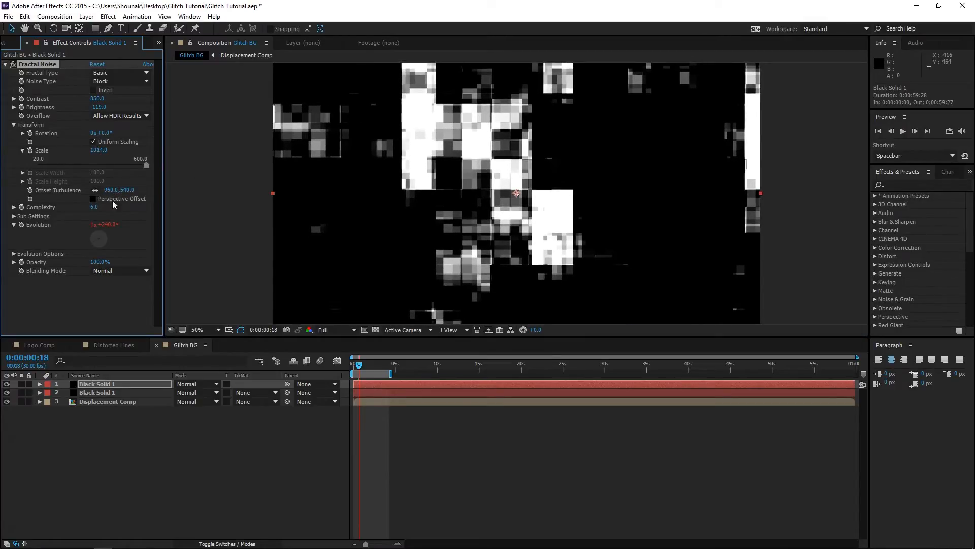
drag(95, 209, 72, 206)
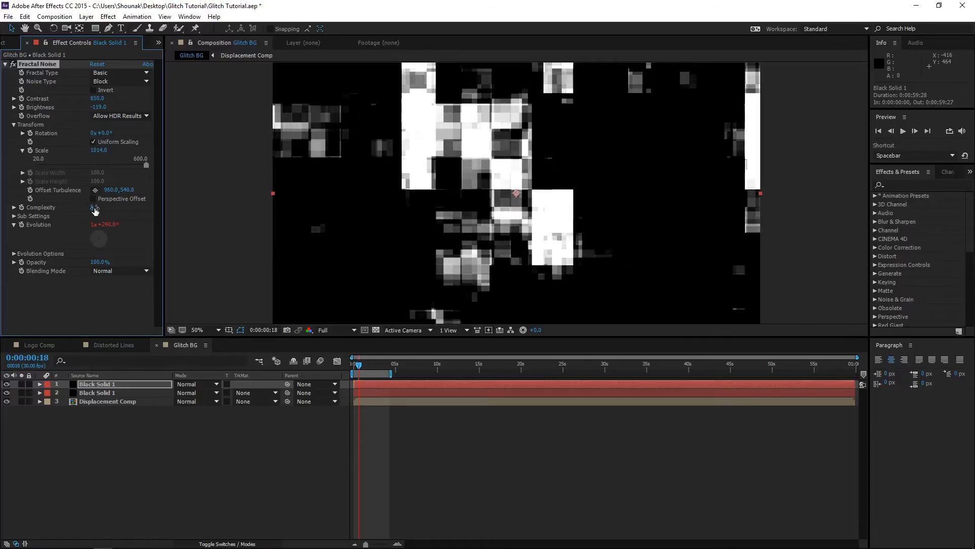
click(91, 209)
click(94, 207)
text(4)
key(Return)
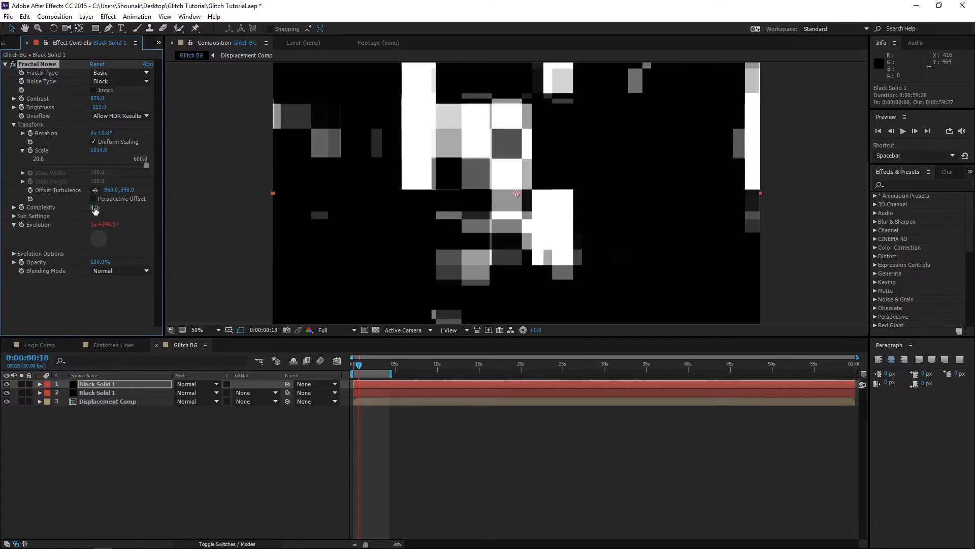
- Set the sub influence of the upper copy's Fractal Noise to 82%
click(14, 217)
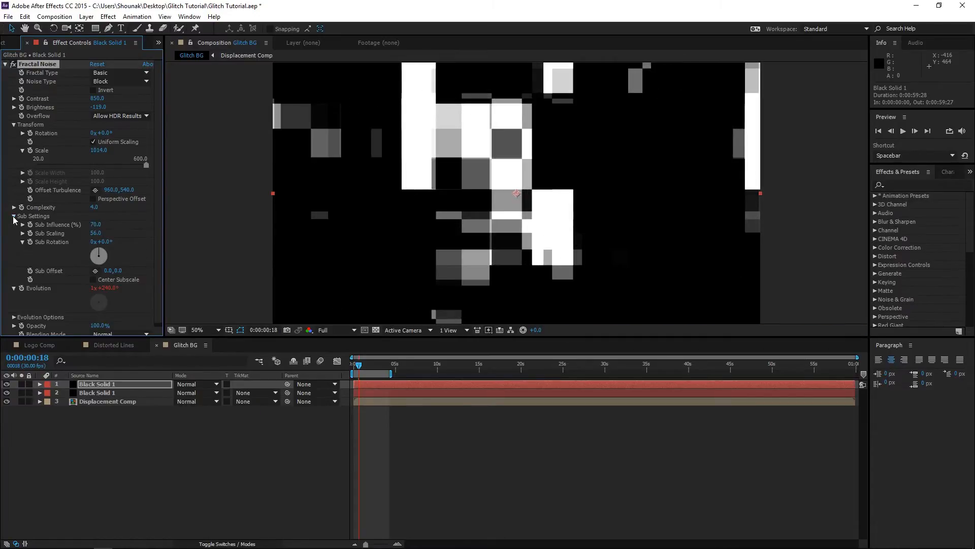
drag(95, 224, 116, 224)
click(98, 224)
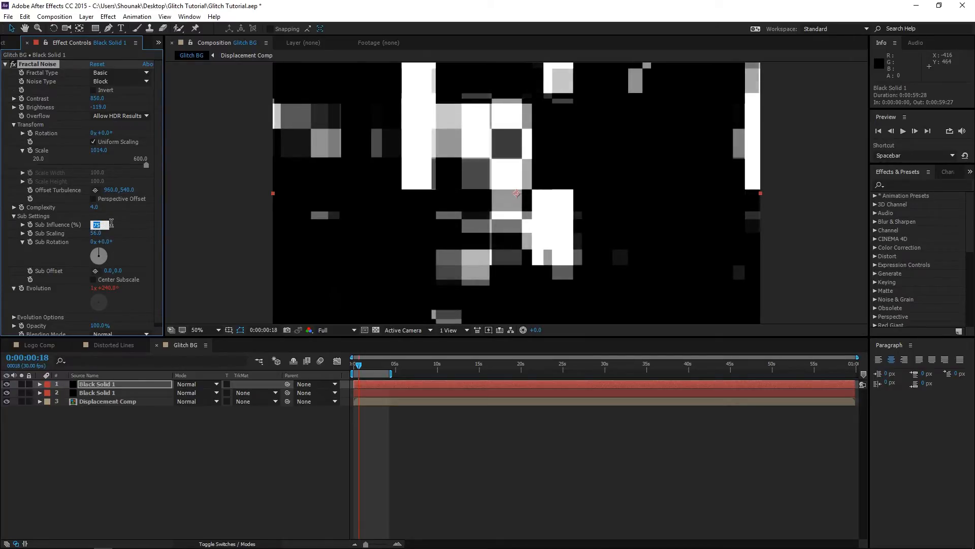
text(82)
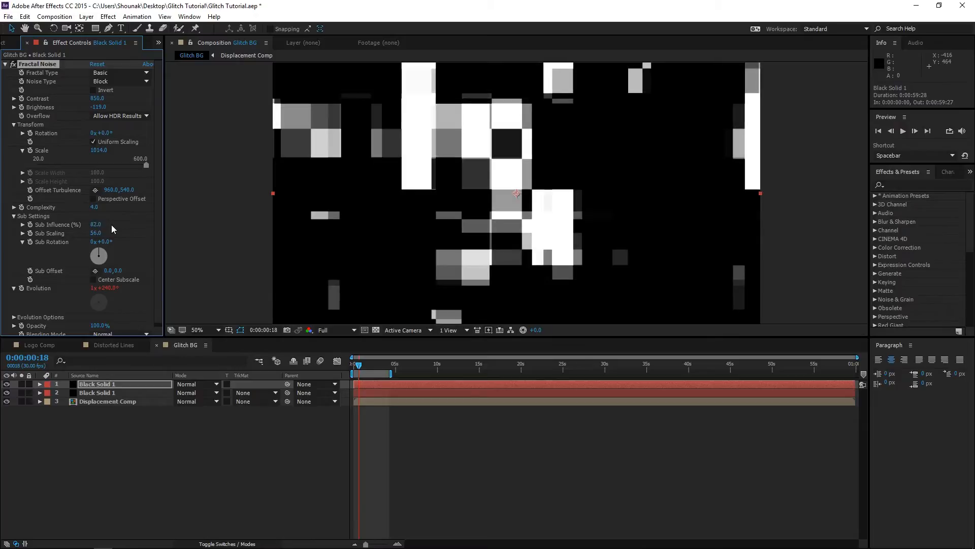
- Change the upper Black Solid 1's evolution expression to time*800;
click(360, 389)
key(e)
key(e)
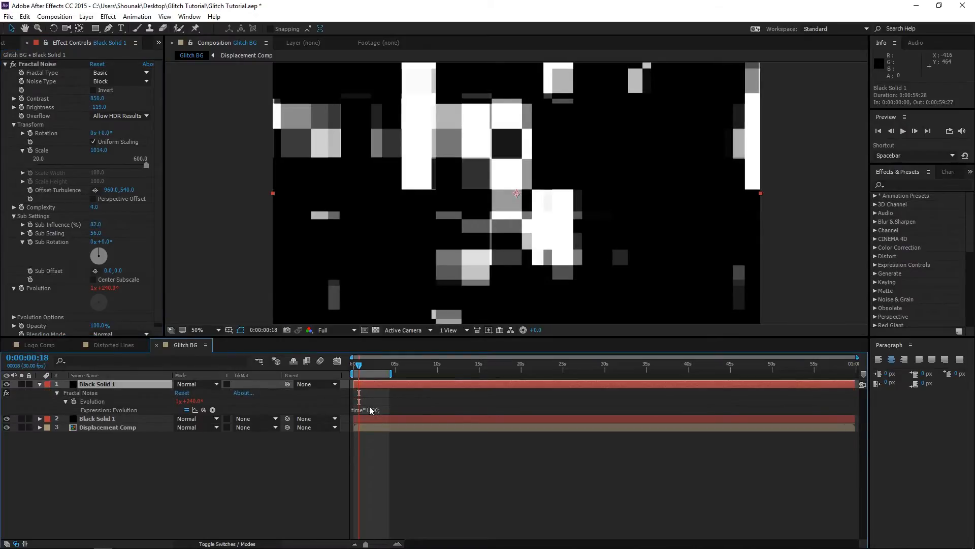
click(371, 409)
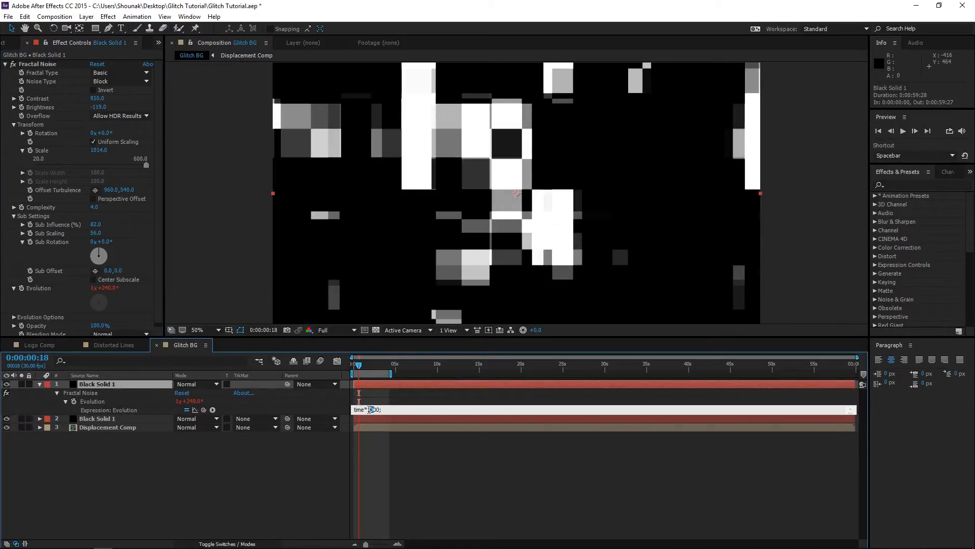
text(8)
click(383, 444)
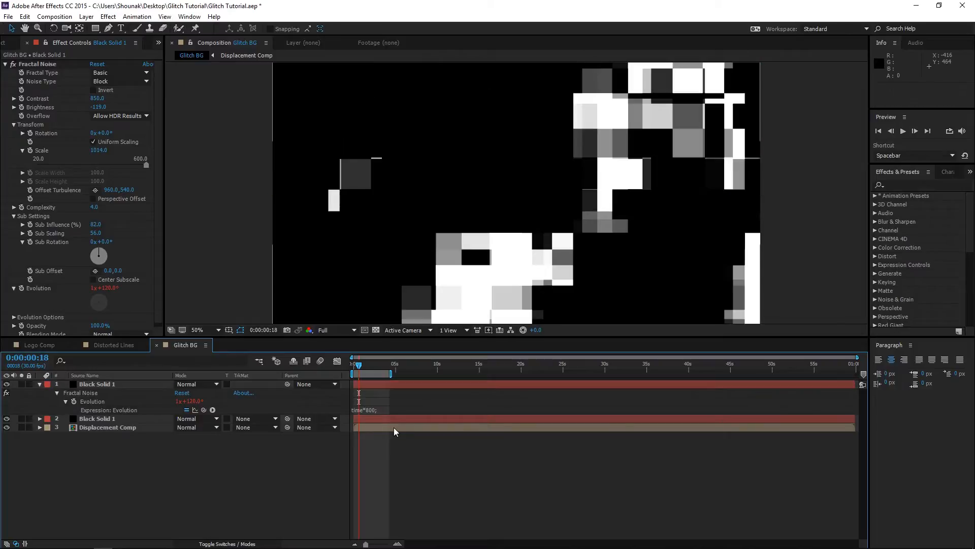
- Give the lower Black Solid 1 a Luma track matte from the Black Solid 1 layer above it
click(109, 420)
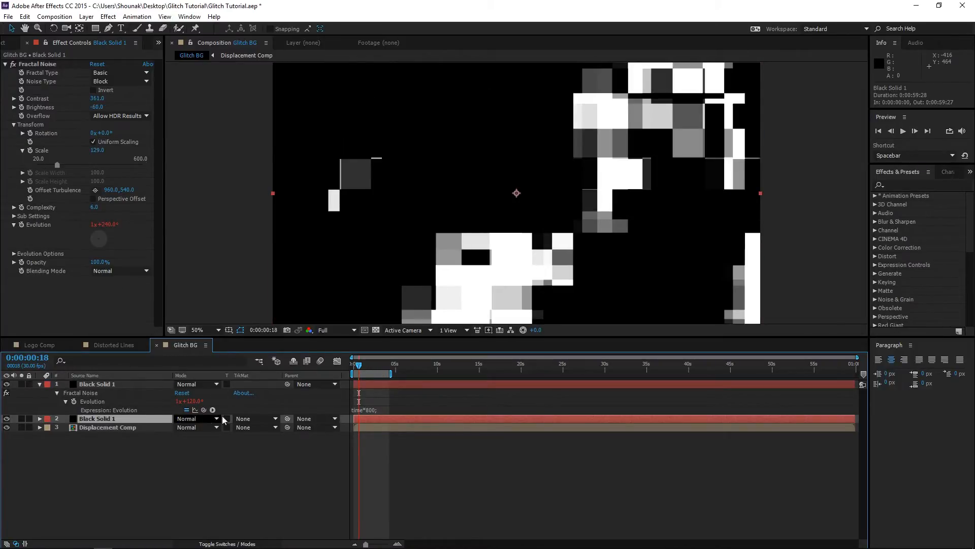
click(254, 419)
click(262, 465)
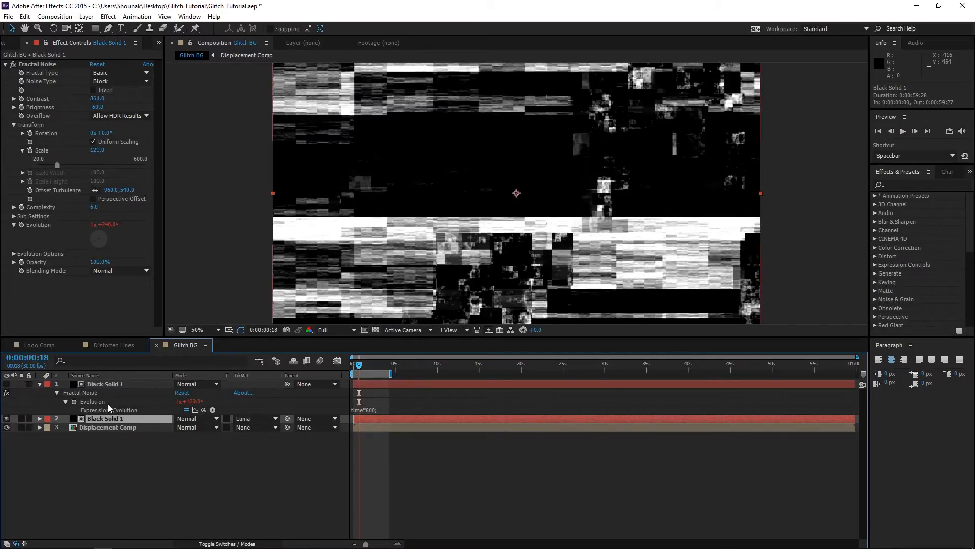
- Add another Black Solid 1 at the top of Glitch BG and rename the layer Displacement
click(6, 45)
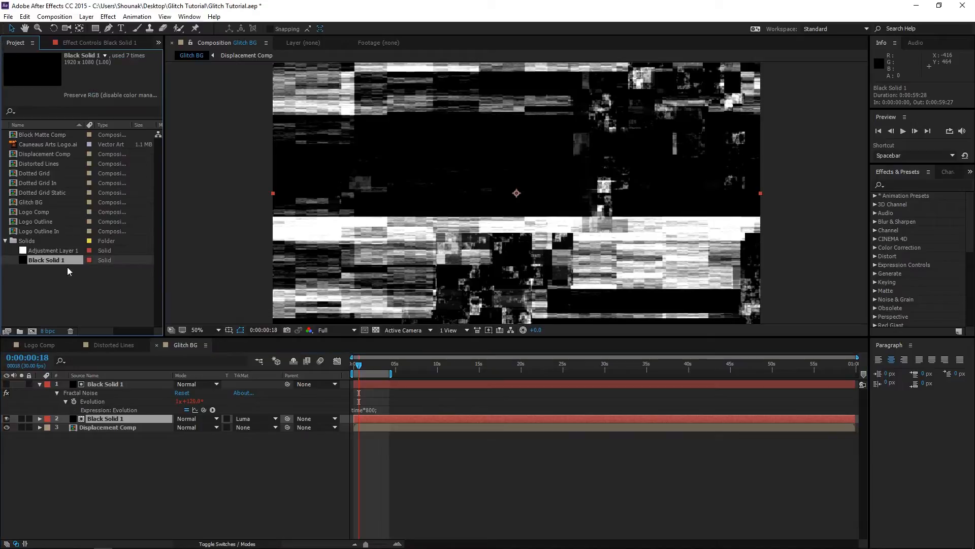
drag(61, 260, 133, 386)
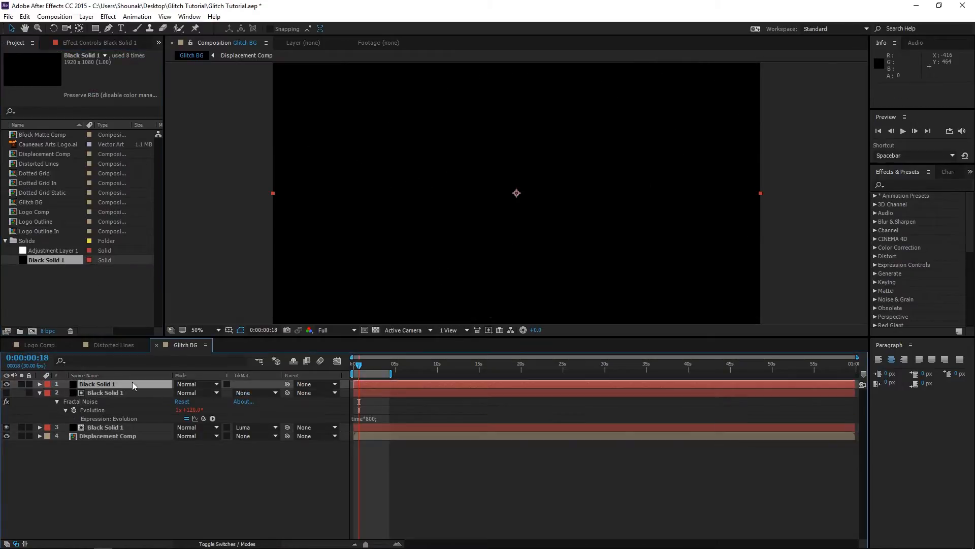
key(Return)
text(Displacement)
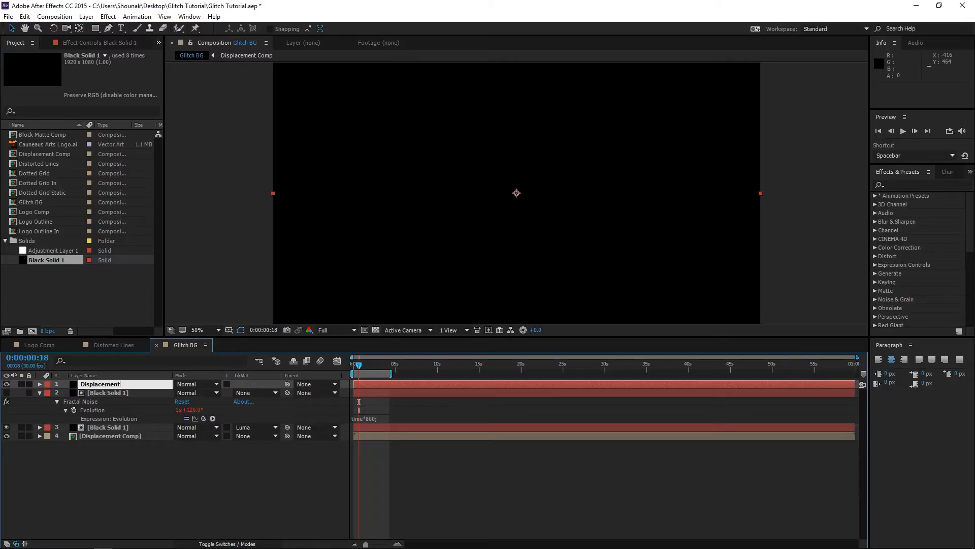
- Apply the Displacement Map effect to the Displacement layer
click(108, 16)
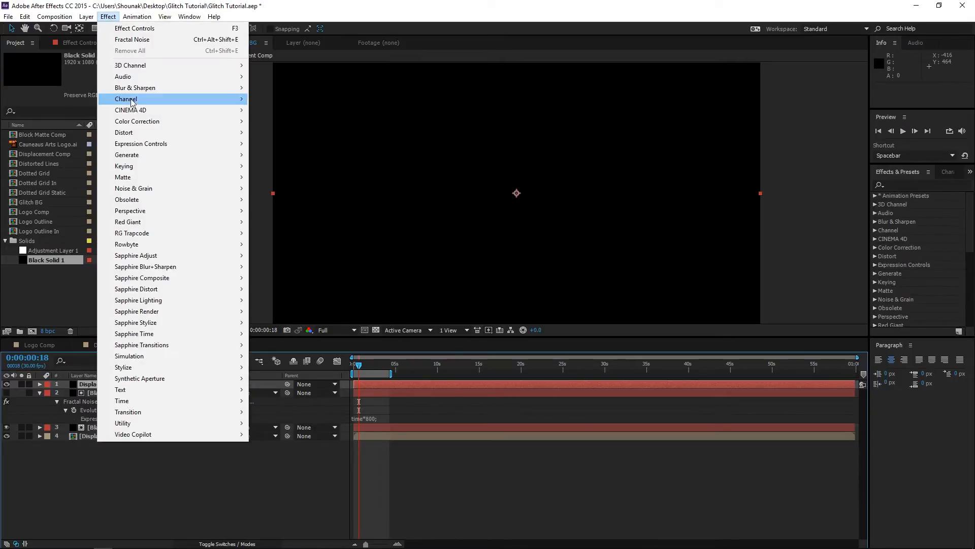
mouse_move(137, 133)
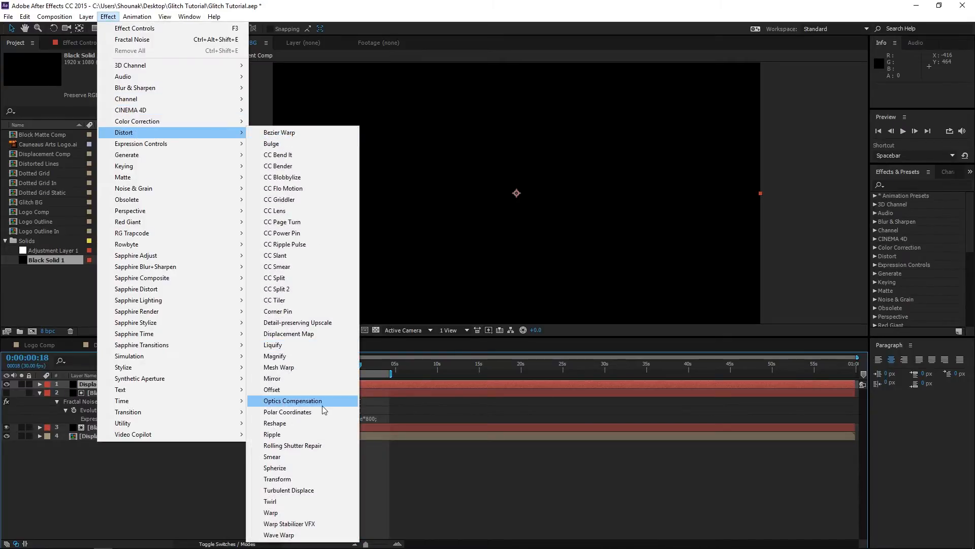
click(325, 336)
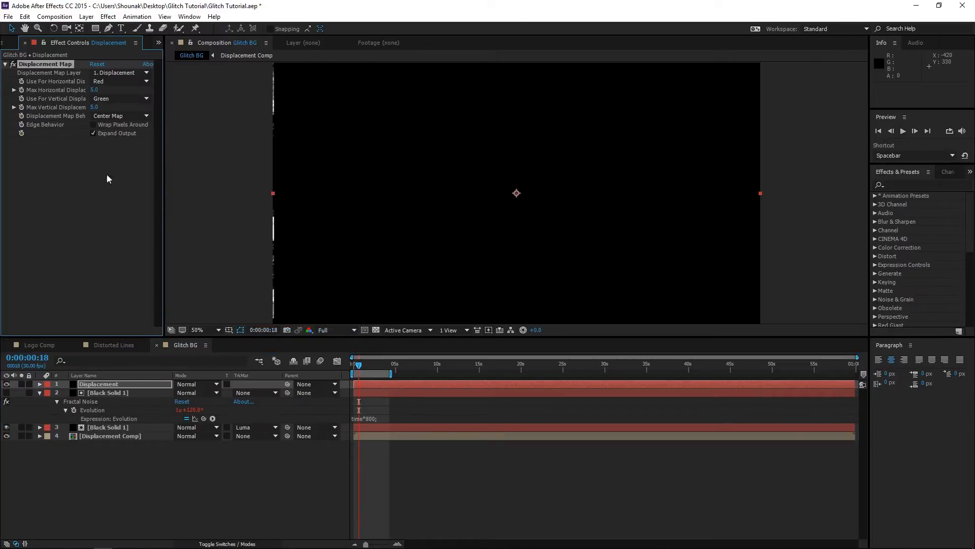
- Hide the Displacement Comp layer and choose it as the Displacement layer's displacement map layer
click(99, 437)
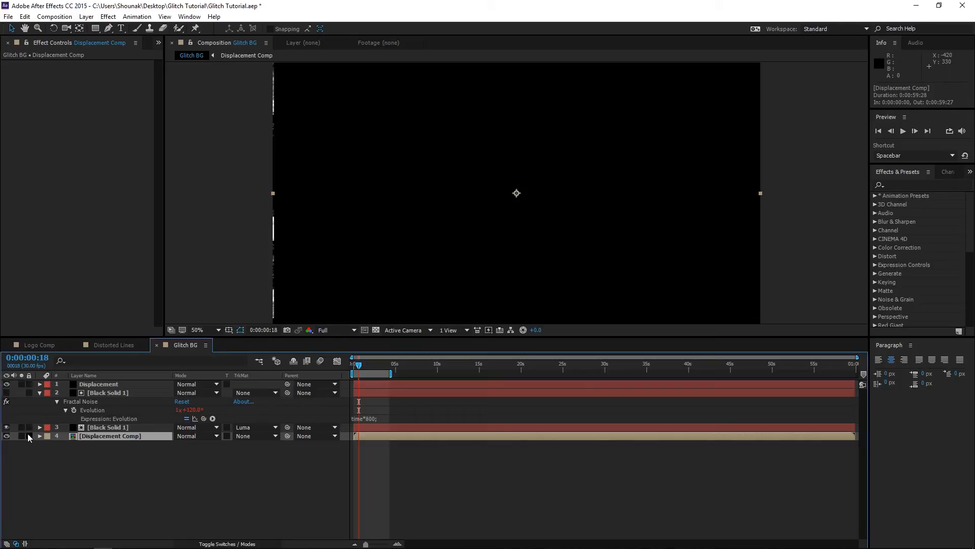
click(7, 436)
click(102, 385)
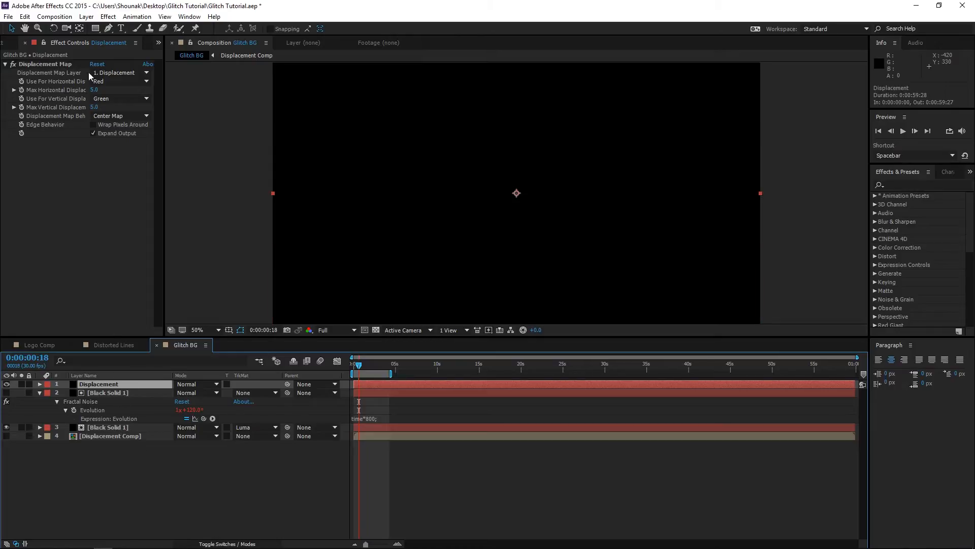
click(116, 72)
click(127, 131)
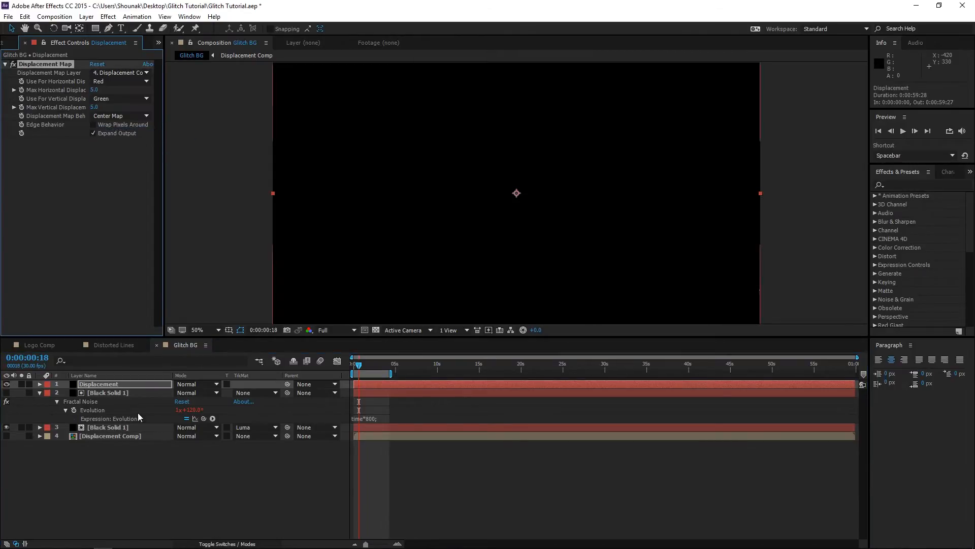
- Show the layer switches and turn the Displacement layer into an adjustment layer
click(106, 437)
click(112, 385)
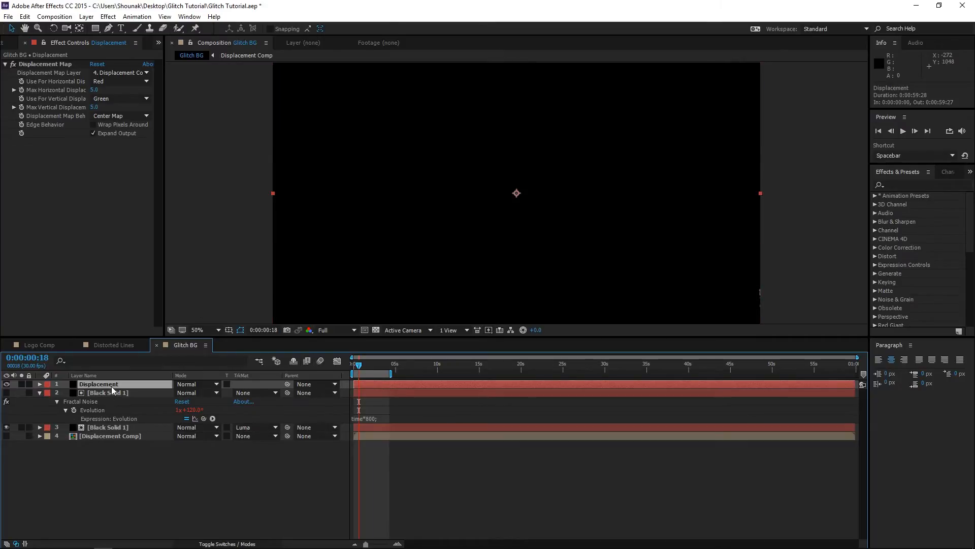
click(237, 543)
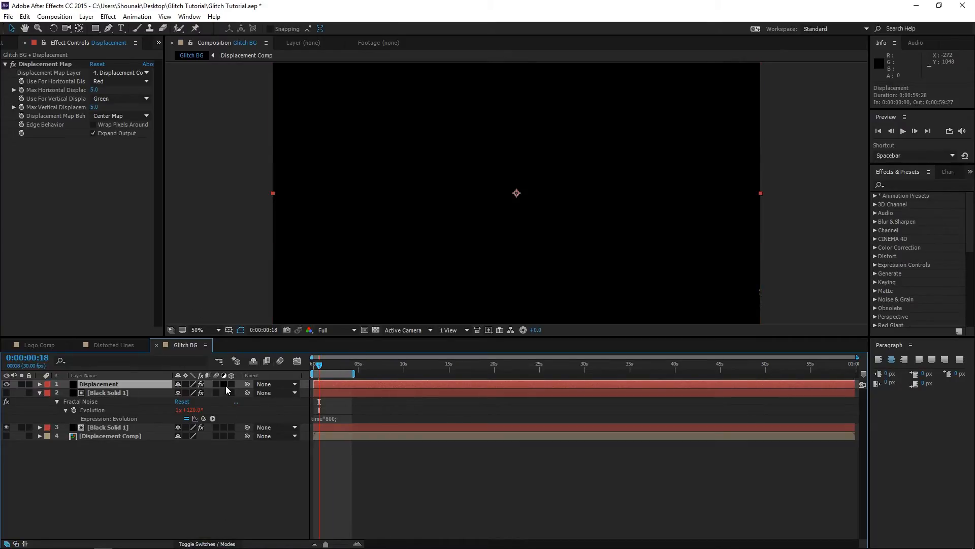
click(225, 385)
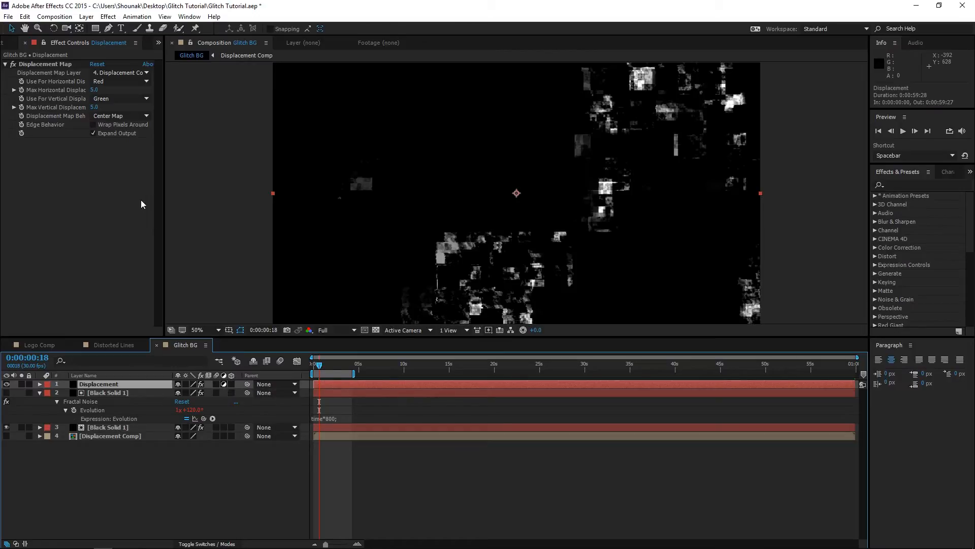
- Use Luminance for the Displacement layer's horizontal displacement, add the expression wiggle(30,200); to Max Horizontal Displacement, and preview it
click(102, 80)
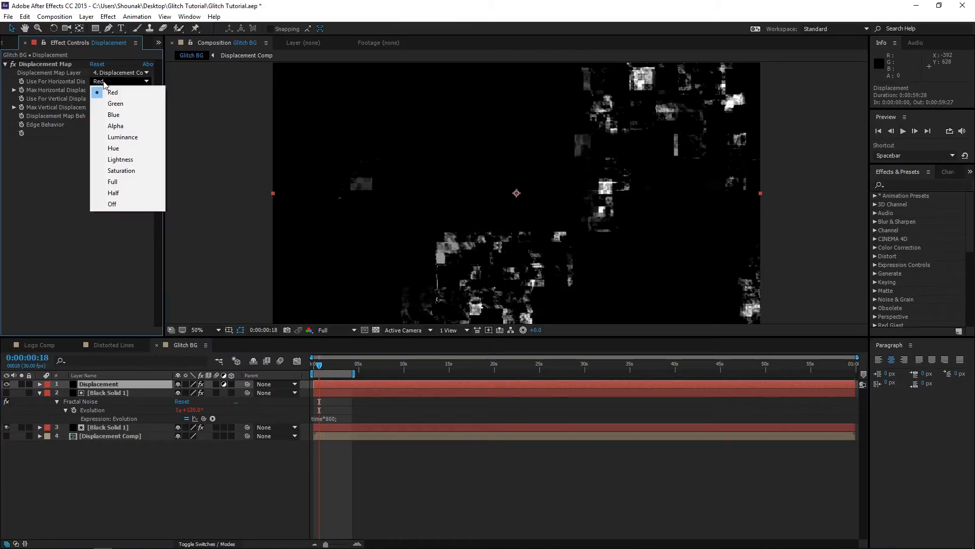
click(122, 137)
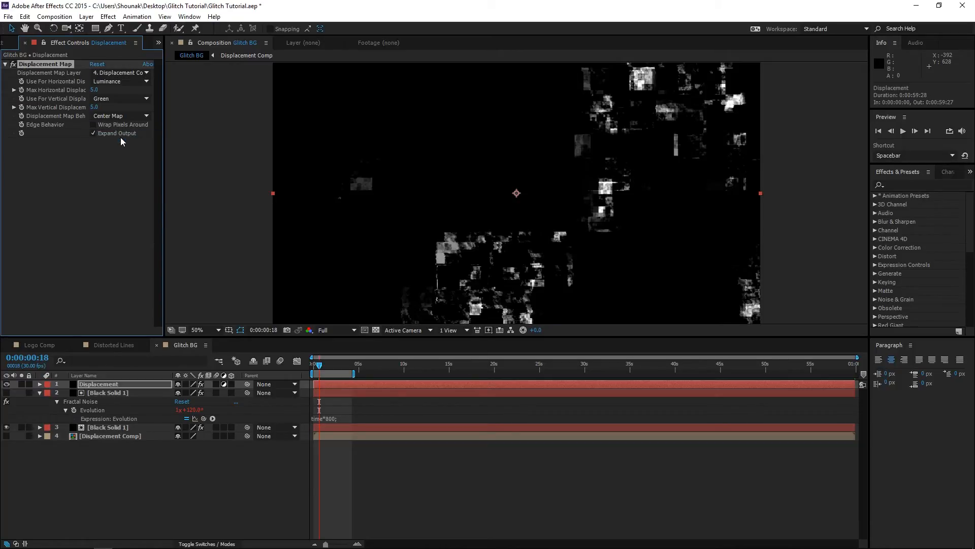
alt+click(22, 89)
text(wiggle(30,200)
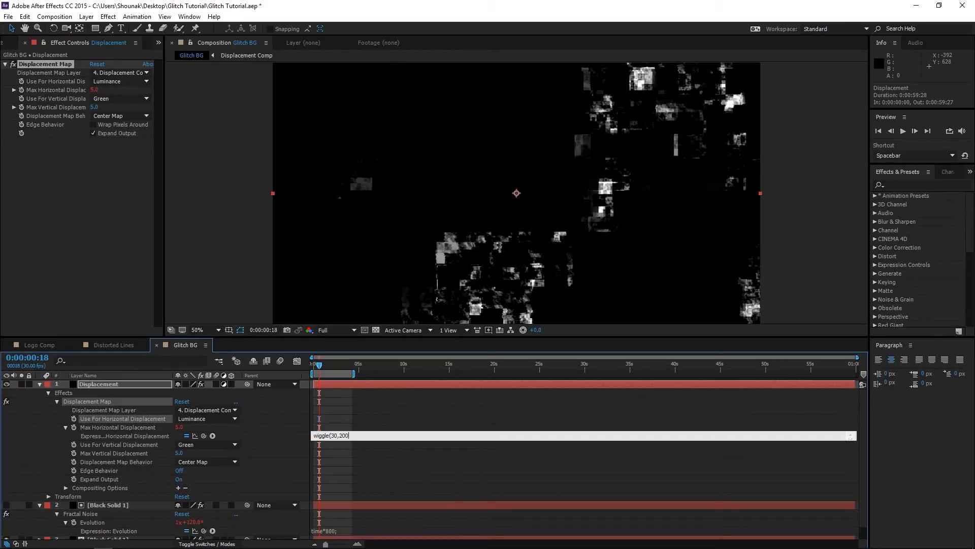
text();)
key(KP_Enter)
key(space)
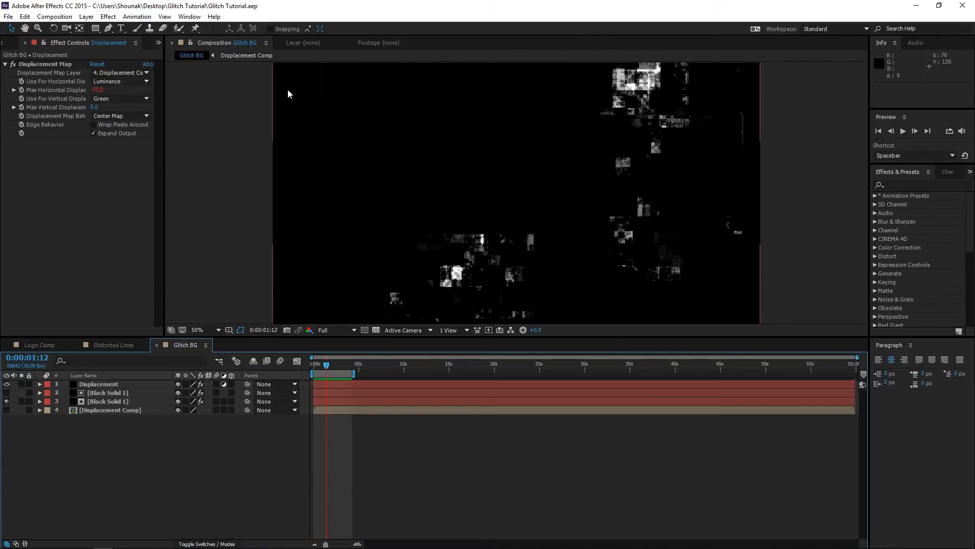
- Create a new composition from Glitch BG and place Logo Comp above the Glitch BG layer
click(5, 44)
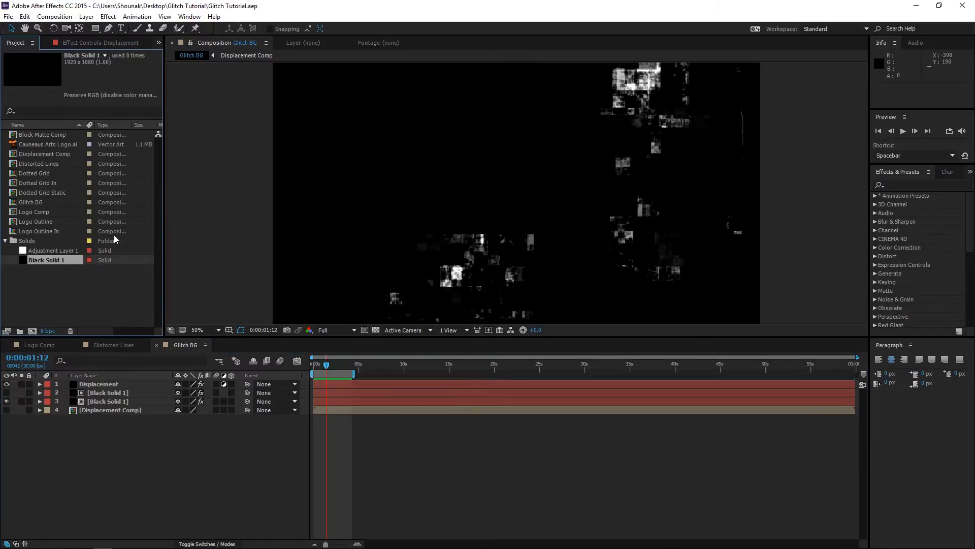
click(39, 204)
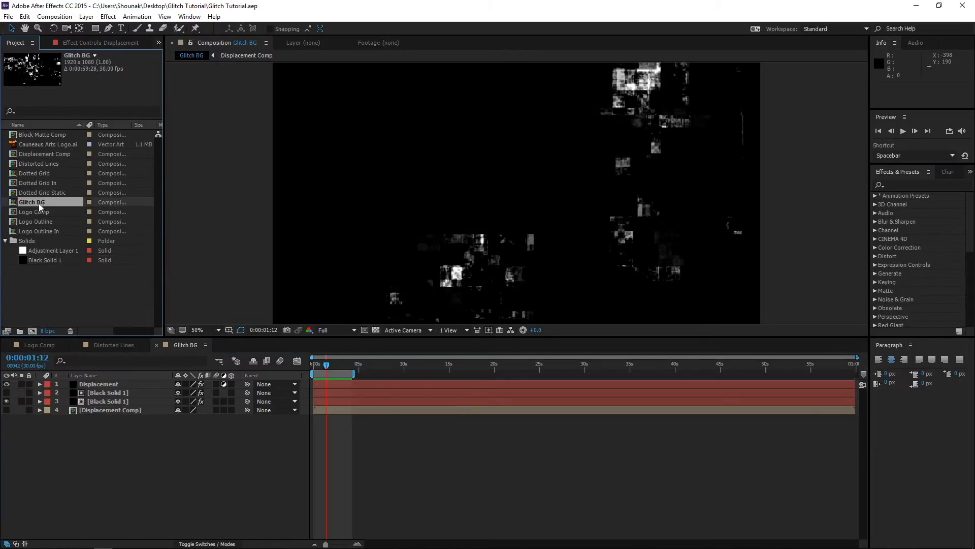
drag(45, 202, 32, 331)
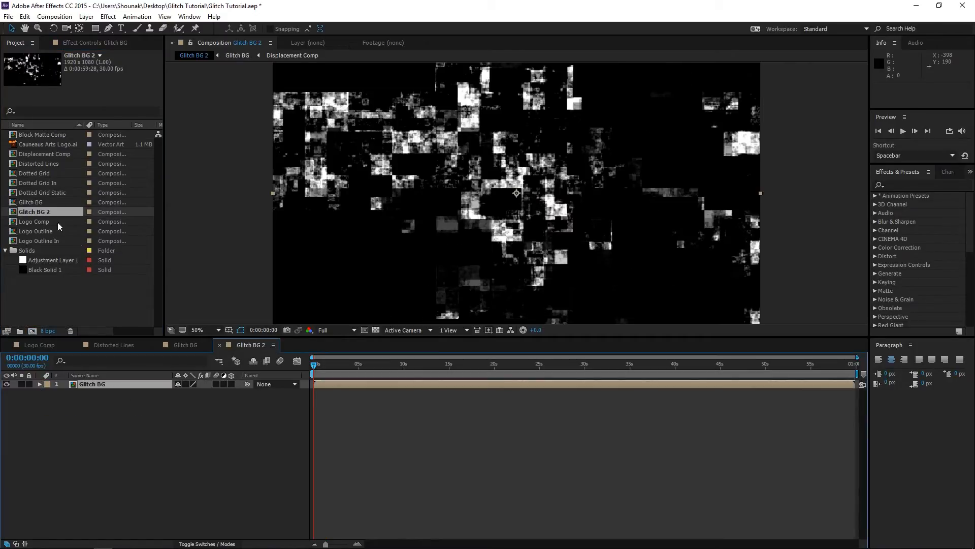
drag(52, 222, 93, 381)
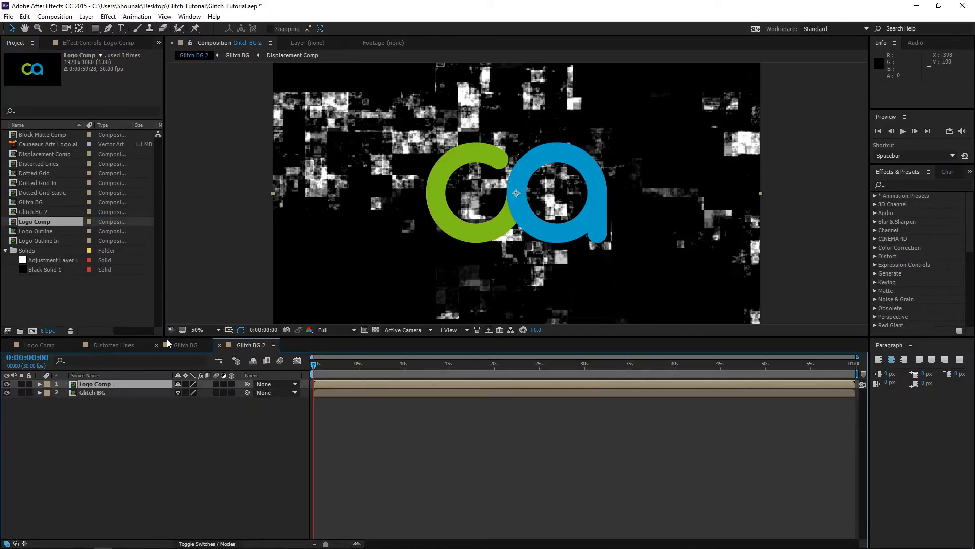
- Rename the Glitch BG 2 composition as Logo Distortion Comp
click(46, 210)
key(Return)
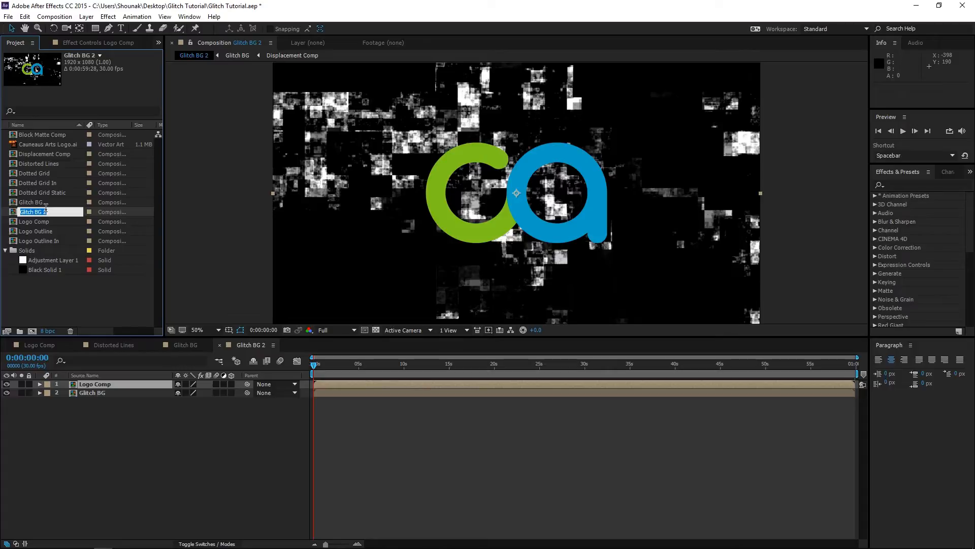
text(Logo Distortion Comp)
key(Return)
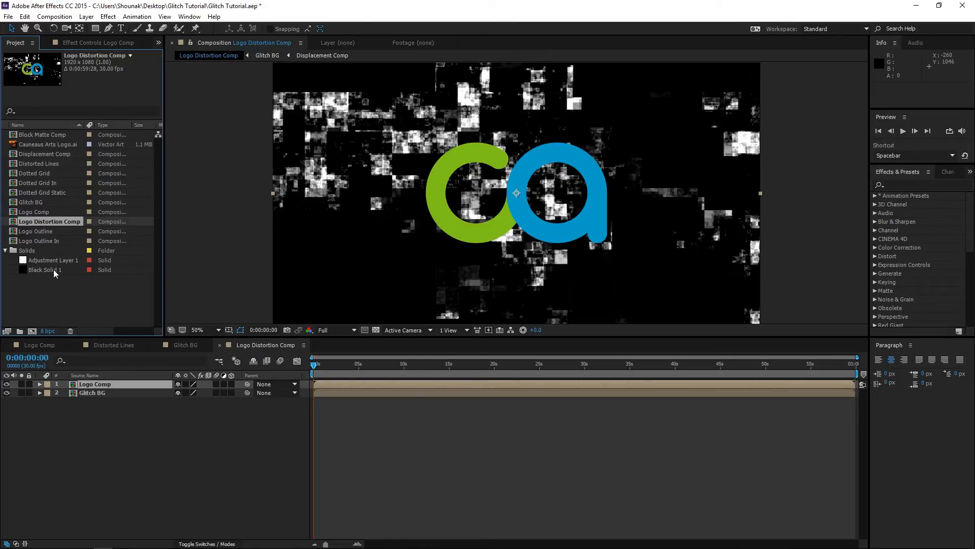
- Add Adjustment Layer 1 above Logo Comp with its adjustment switch on, and hide the Glitch BG layer
drag(50, 261, 92, 387)
click(224, 384)
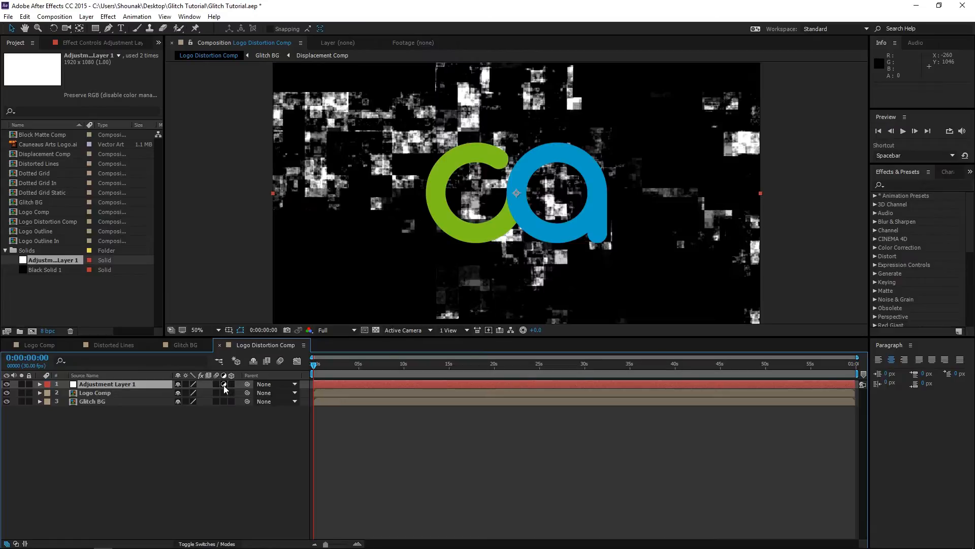
click(6, 402)
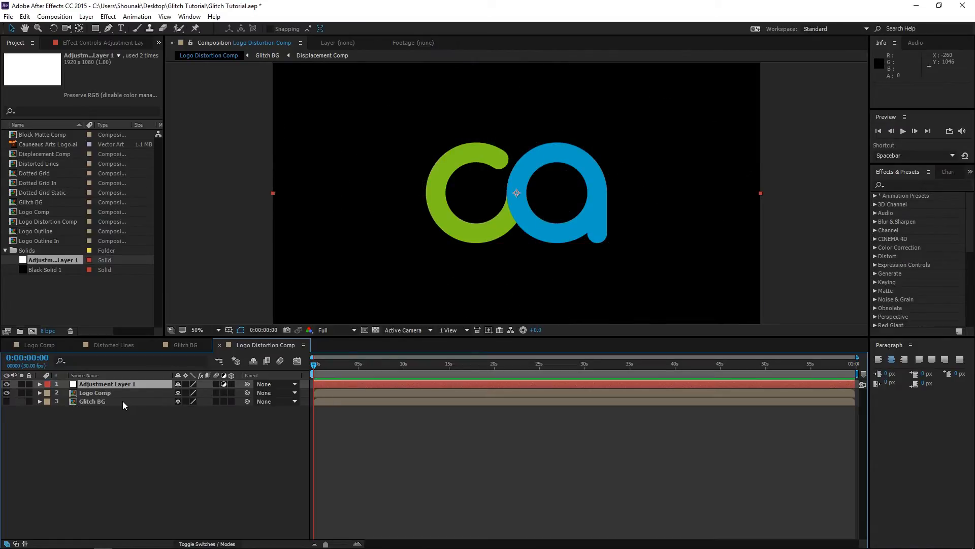
- Apply the Displacement Map effect to Adjustment Layer 1
click(109, 395)
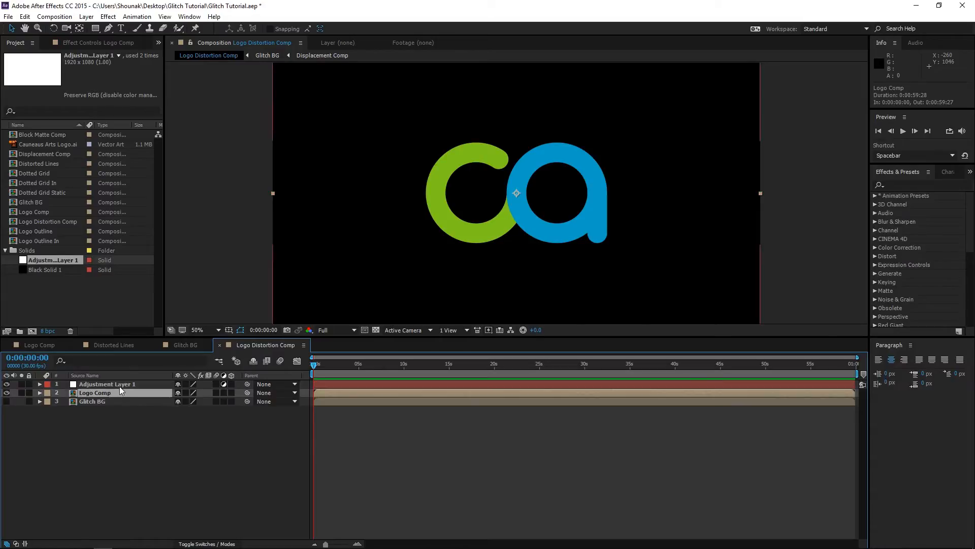
click(119, 384)
click(108, 16)
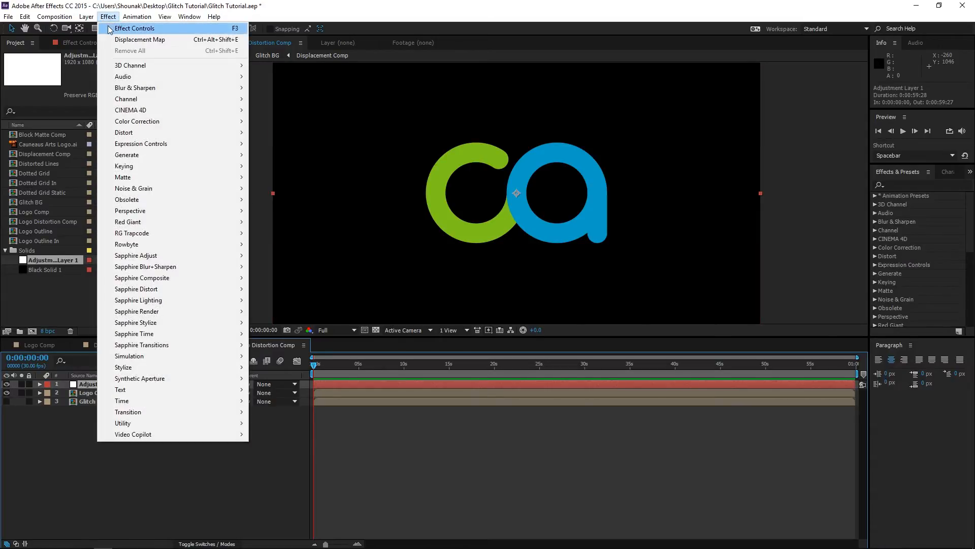
mouse_move(141, 133)
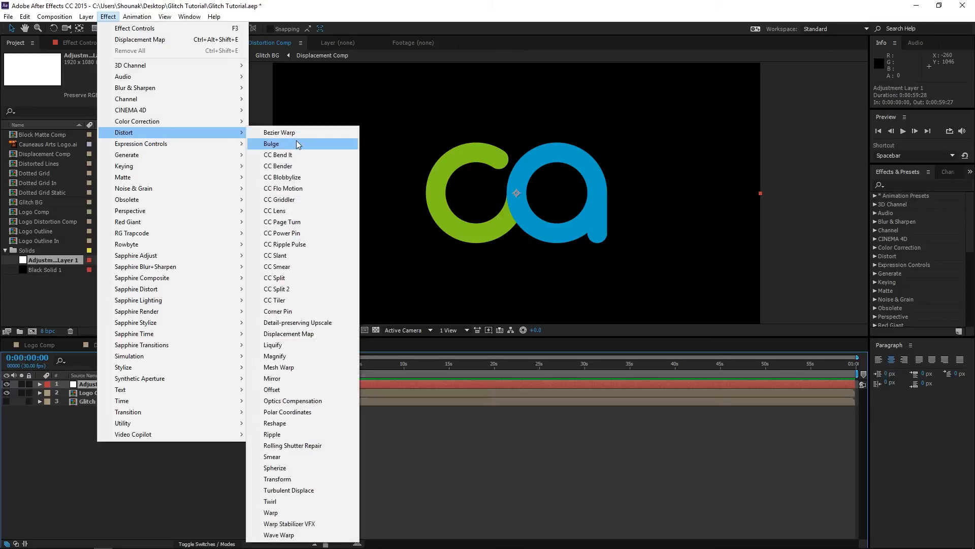
click(304, 334)
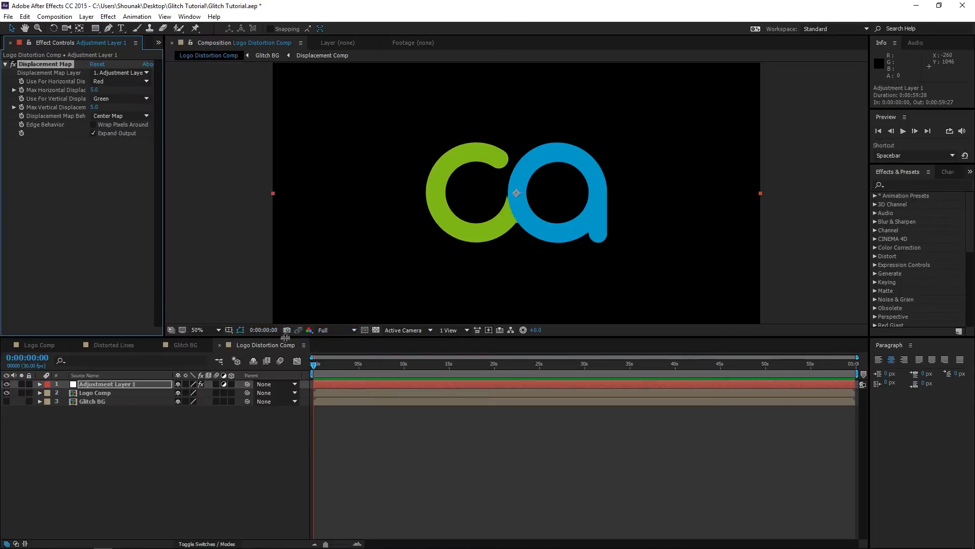
- Choose Glitch BG as the adjustment layer's displacement map layer and open the horizontal displacement channel choices
click(120, 72)
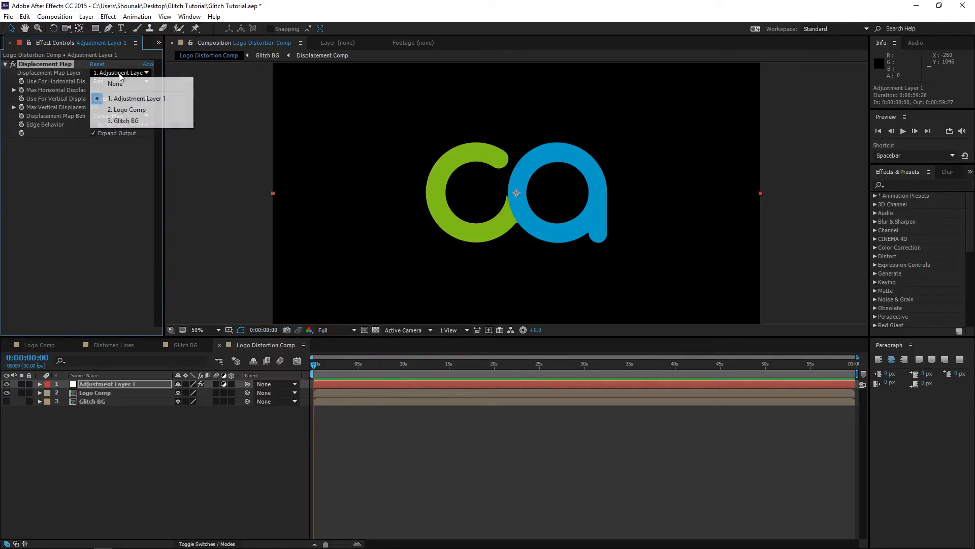
click(129, 121)
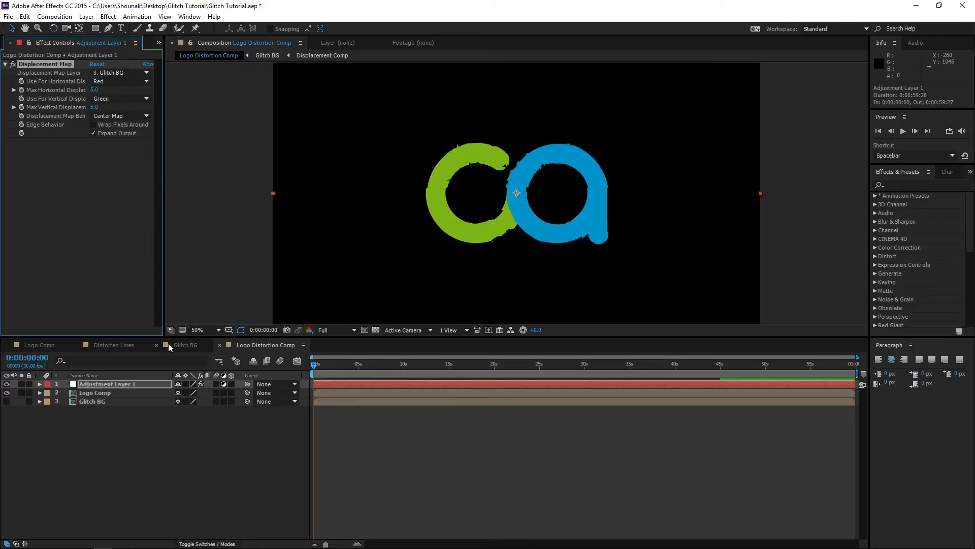
click(116, 82)
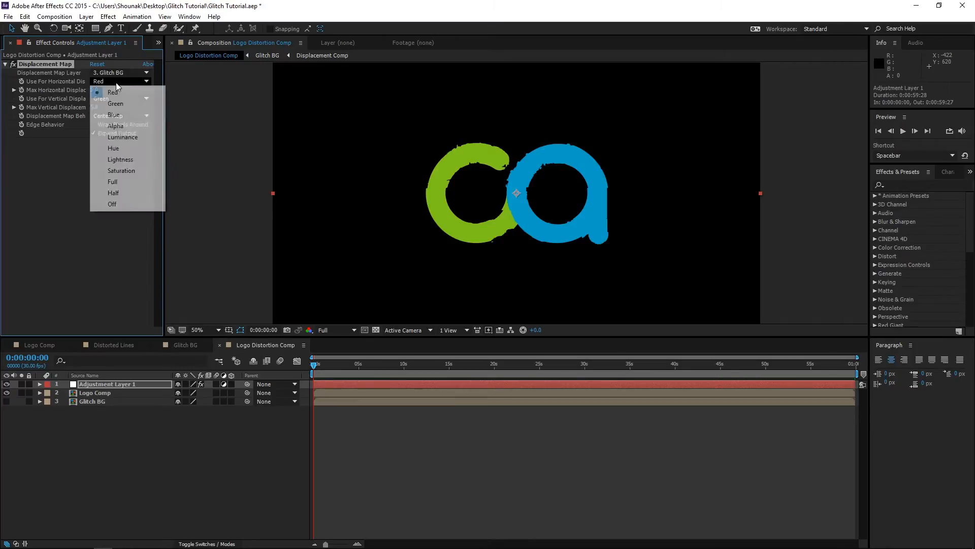
- Set the Displacement Map's horizontal source to Luminance and its maximum vertical displacement to 0
click(123, 138)
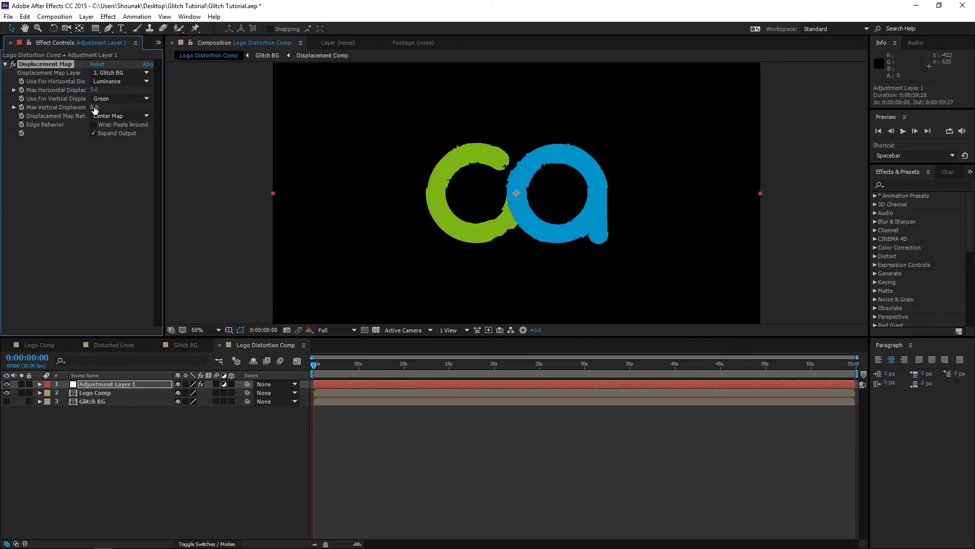
drag(94, 107, 98, 111)
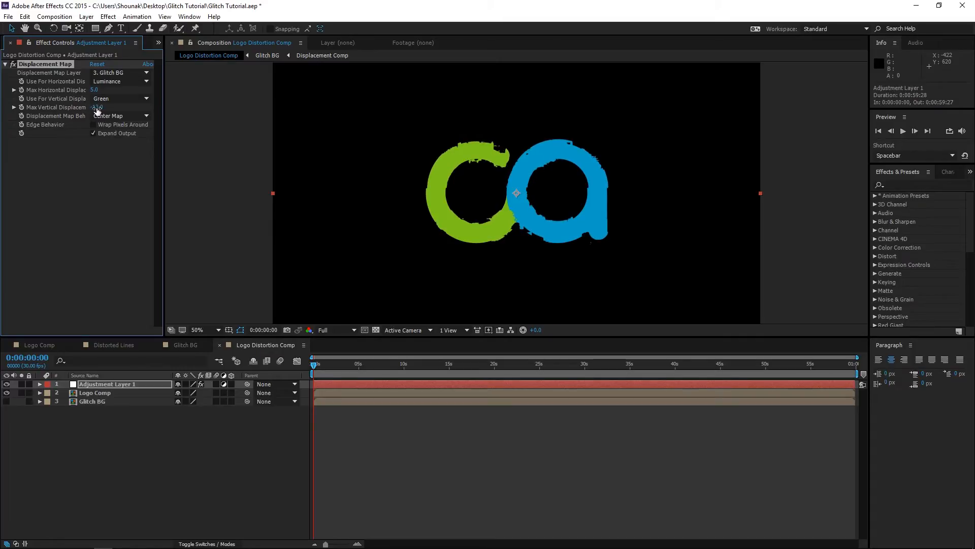
click(97, 109)
text(0)
key(Return)
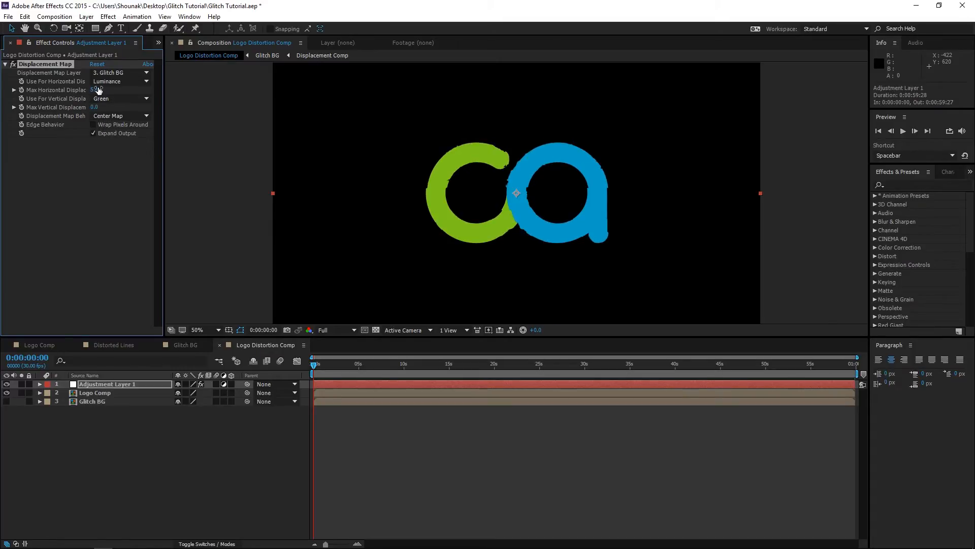
- Set the maximum horizontal displacement to 37 and preview a work area ending at about 4 seconds
drag(97, 92, 114, 91)
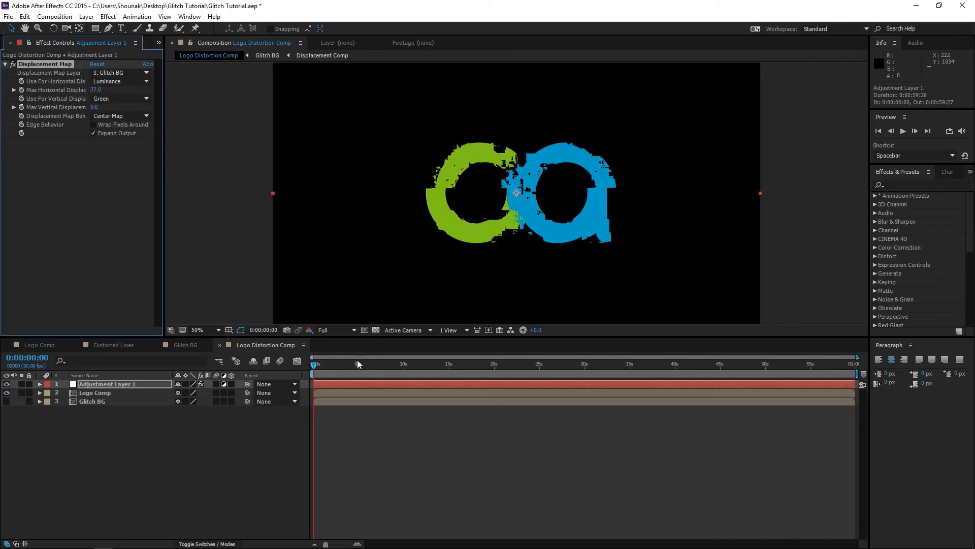
drag(347, 365, 351, 365)
key(n)
key(space)
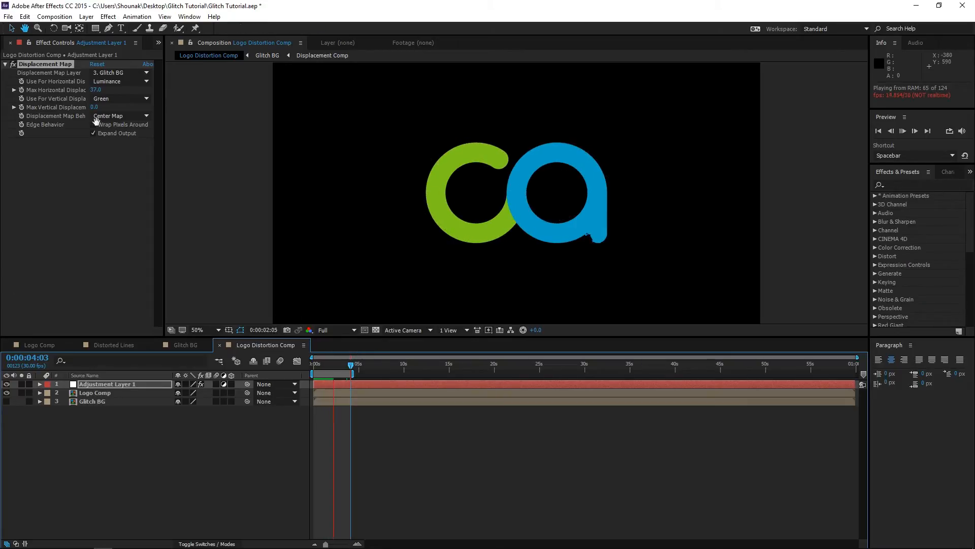
- Raise the maximum horizontal displacement to 99 and preview the logo distortion
drag(96, 92, 111, 89)
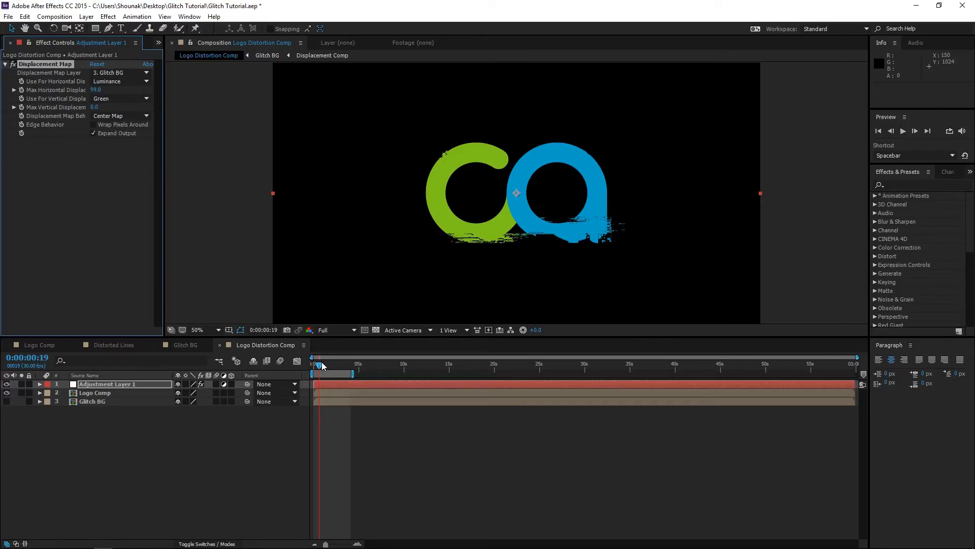
drag(322, 365, 354, 368)
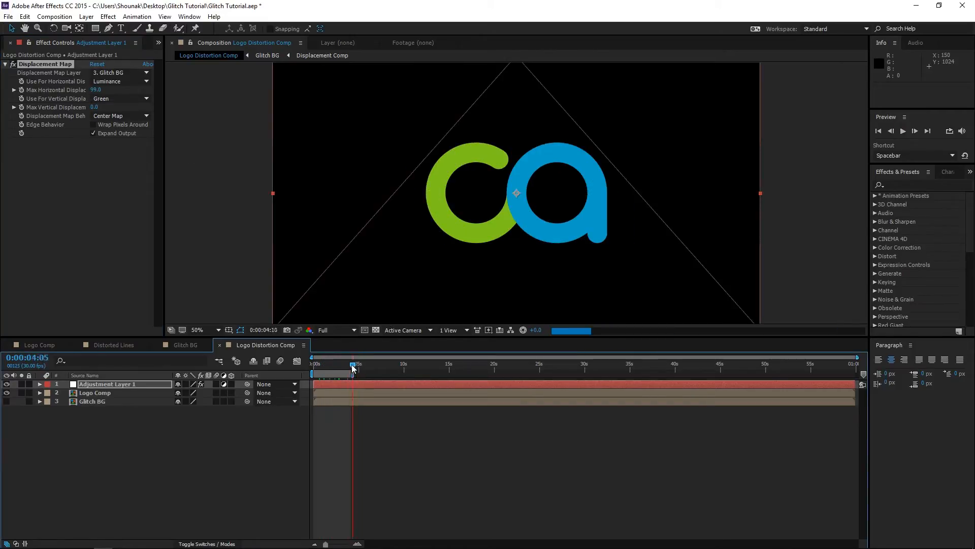
key(space)
click(482, 436)
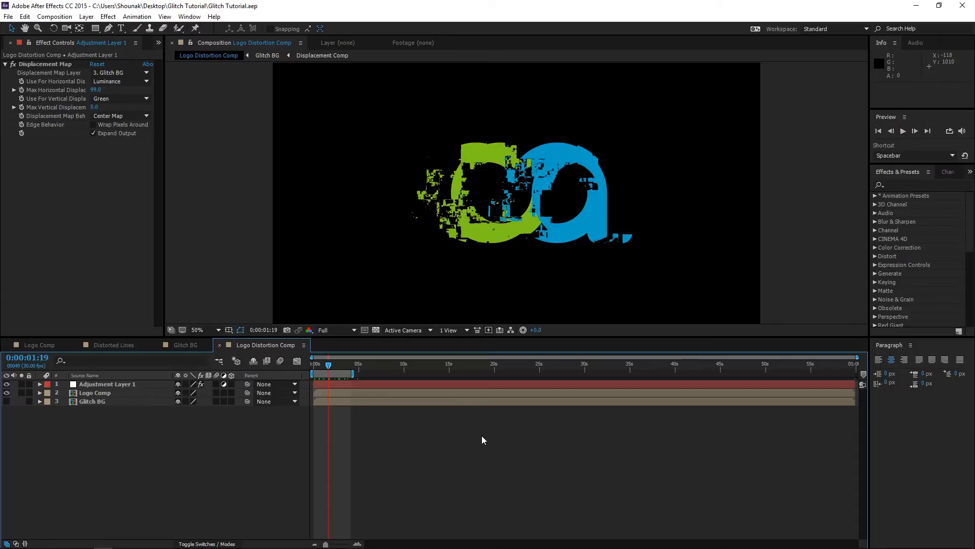
key(space)
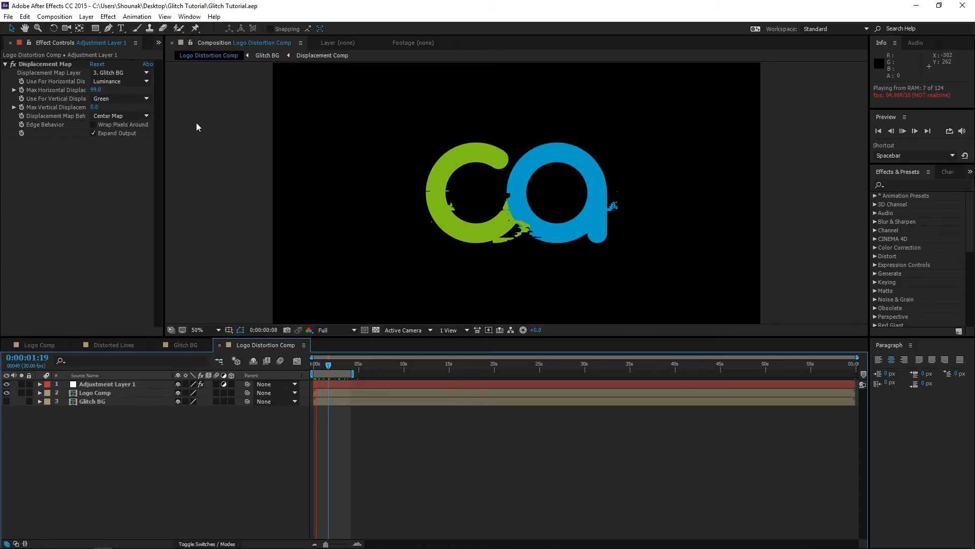
- Set the Displacement Map's maximum horizontal displacement to 100
click(96, 90)
key(BackSpace)
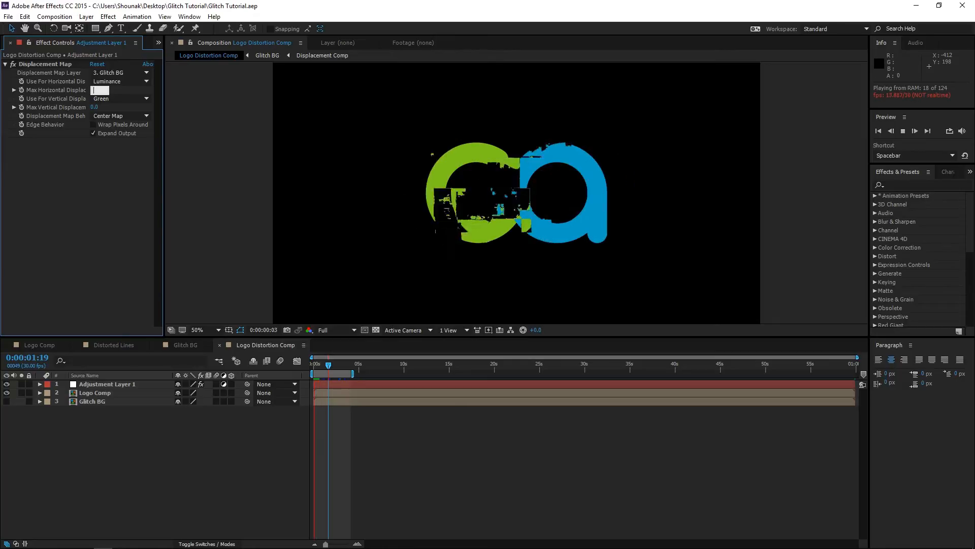
text(100)
key(Return)
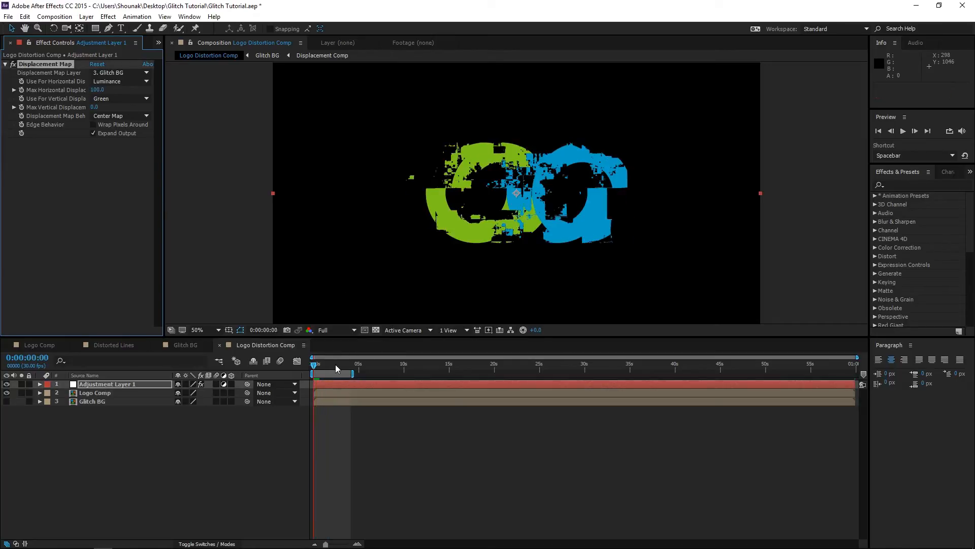
- Trim the displacement adjustment layer to run from 0:00:01:10 to 0:00:02:02
drag(314, 365, 341, 532)
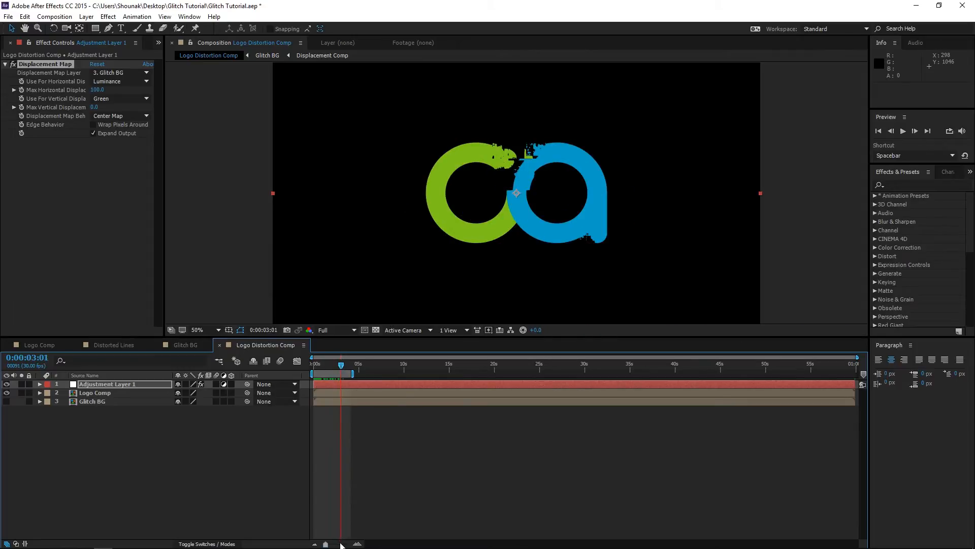
drag(342, 388, 327, 367)
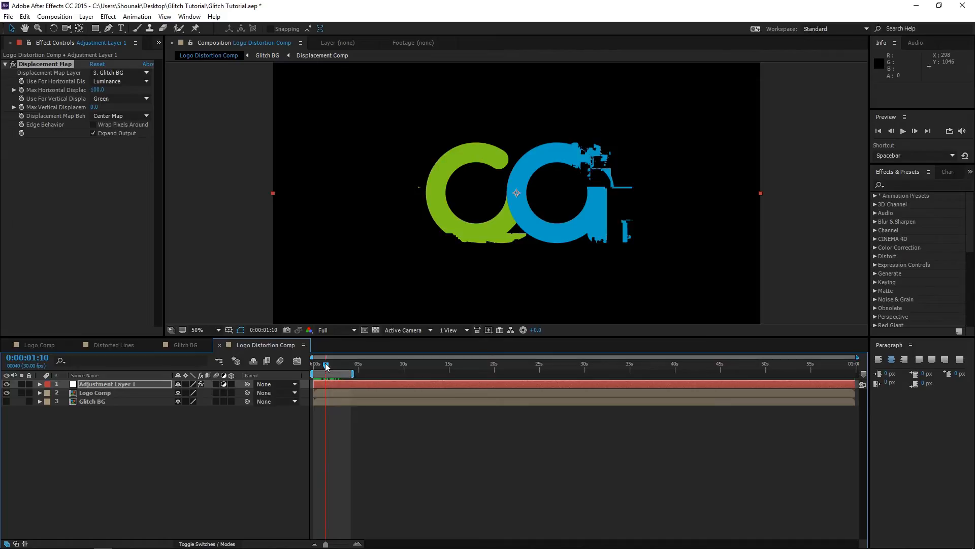
key(alt+bracketleft)
drag(327, 367, 333, 369)
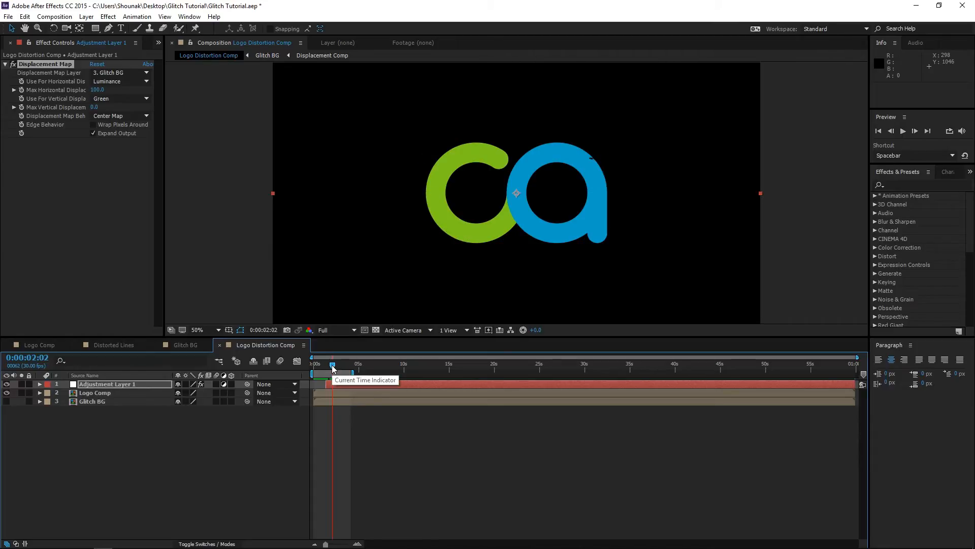
key(alt+bracketright)
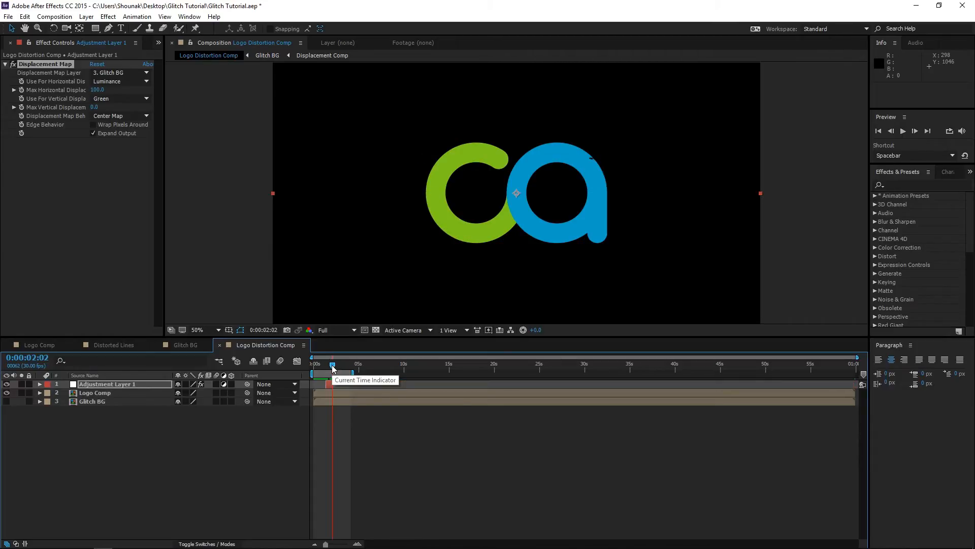
- Duplicate the trimmed adjustment layer three times and stagger the short clips between about 0.7 and 3.5 seconds
drag(333, 367, 326, 367)
key(space)
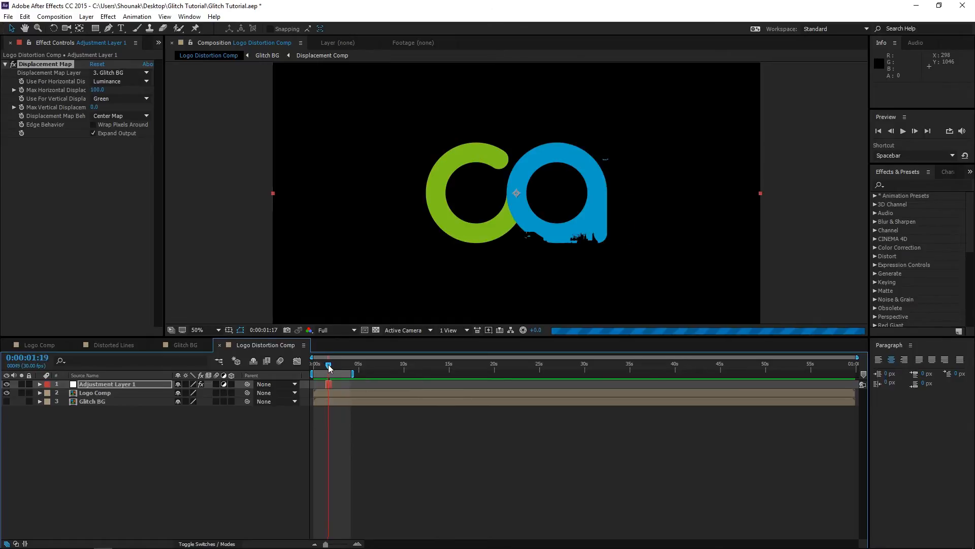
click(340, 544)
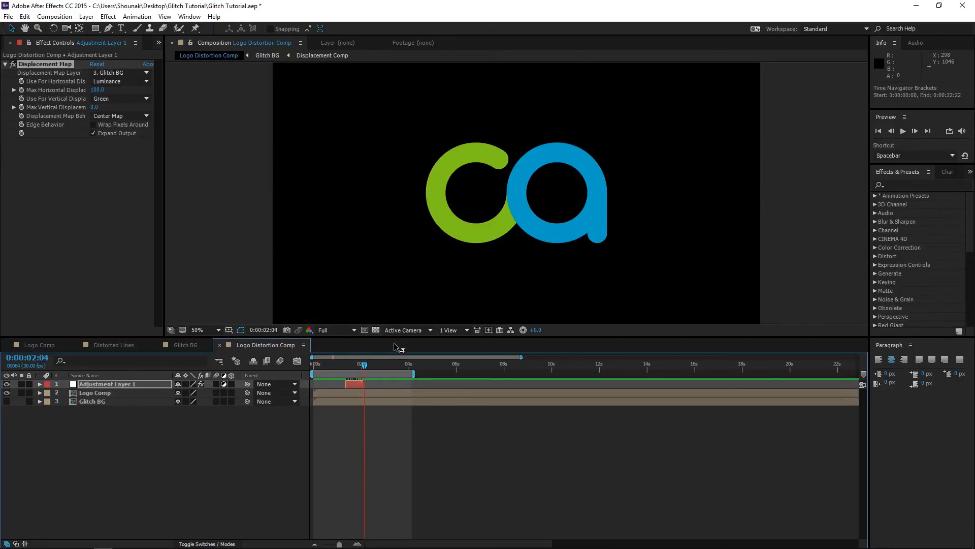
drag(363, 385, 383, 383)
key(ctrl+d)
key(ctrl+d)
key(ctrl+d)
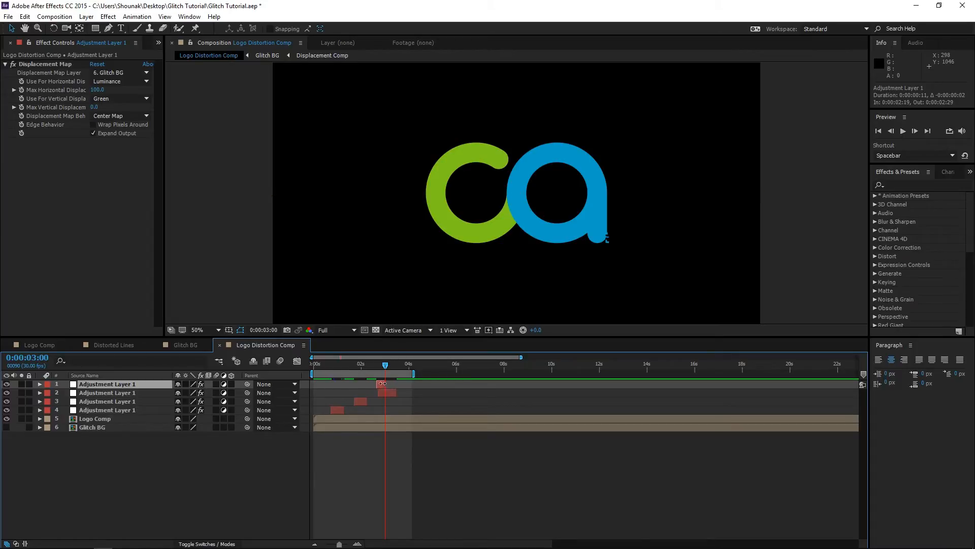
drag(330, 365, 405, 364)
- Add the Adjustment Layer 1 solid from the project as the topmost layer and rename it Mosaic
key(ctrl+0)
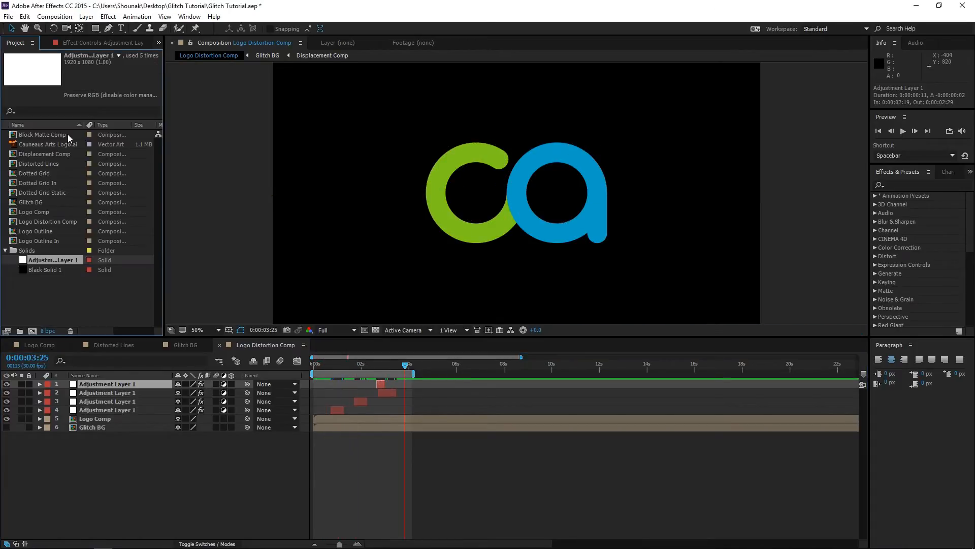
drag(70, 262, 106, 381)
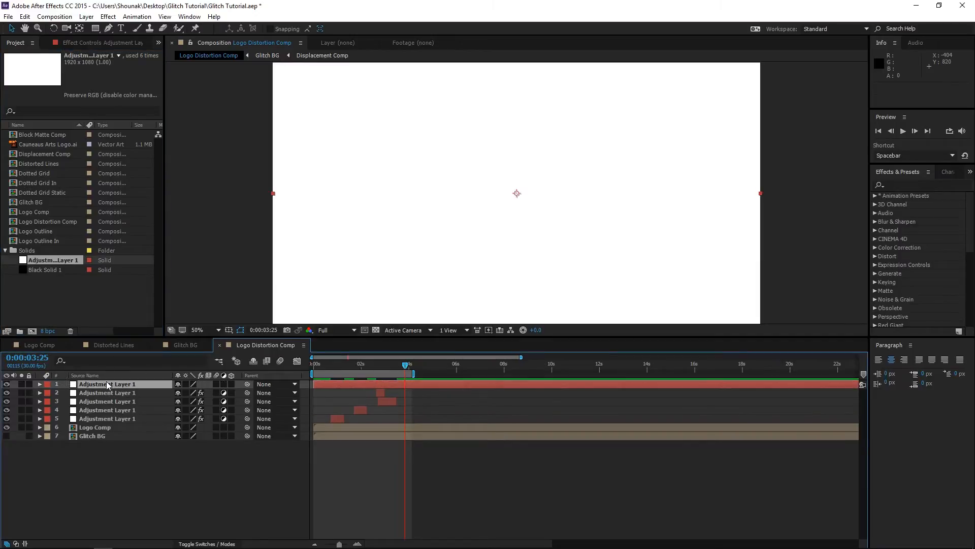
key(Return)
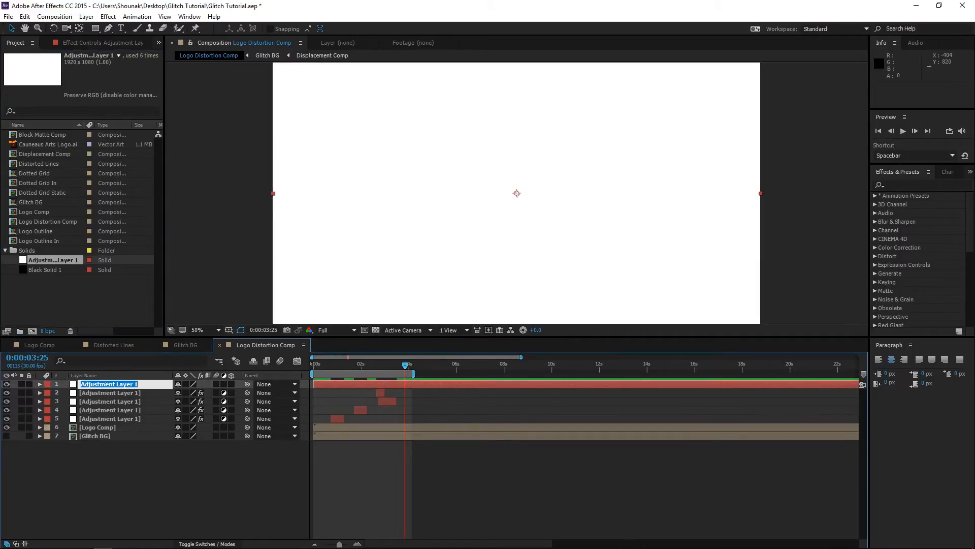
text(Mosaic)
key(Return)
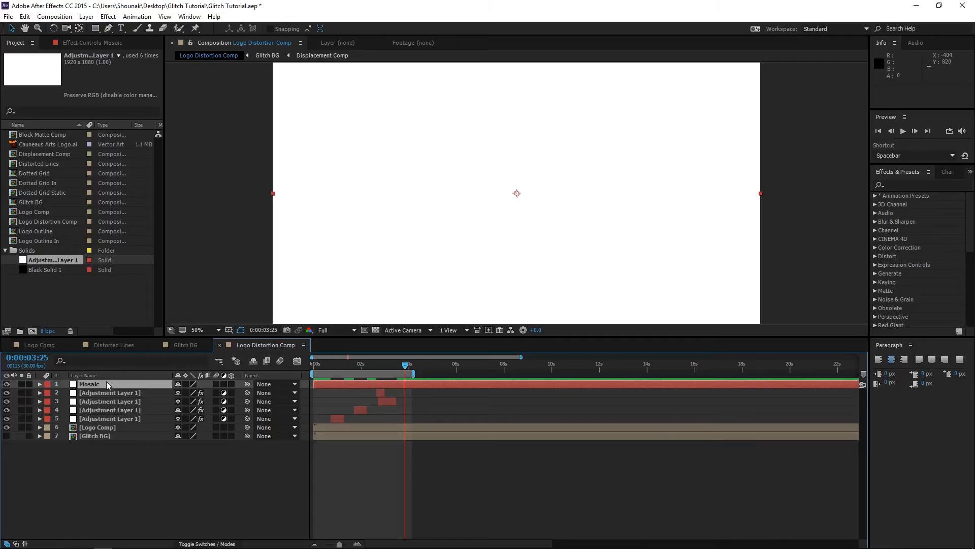
- Turn the Mosaic layer into an adjustment layer and apply the Stylize Mosaic effect to it
click(223, 384)
click(108, 16)
mouse_move(156, 367)
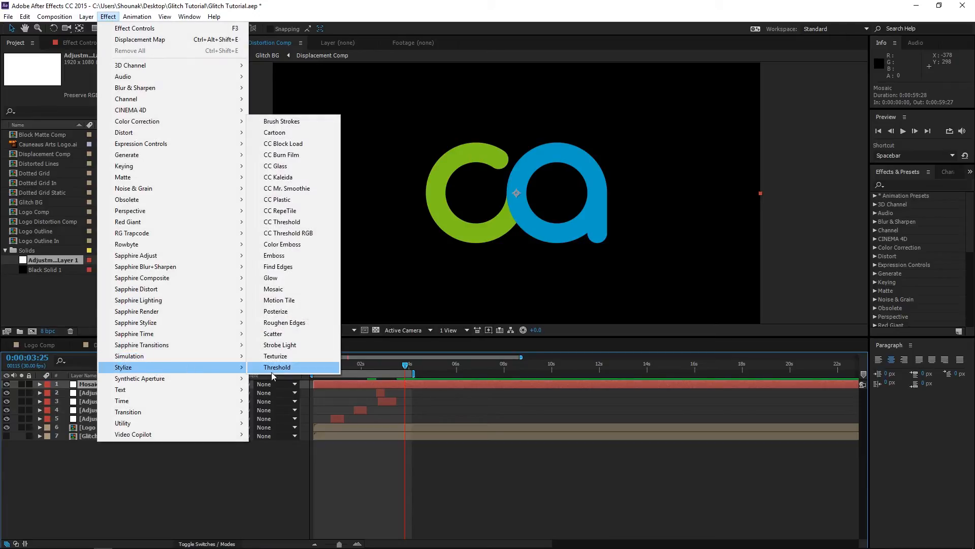
click(274, 289)
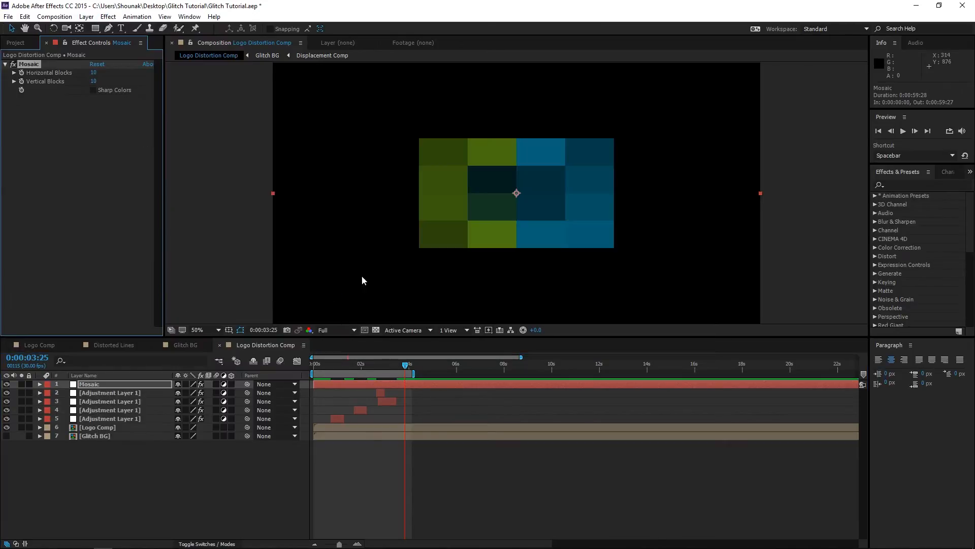
- Add the expression wiggle(10,10); to the Mosaic effect's Horizontal Blocks and preview the animation
alt+click(21, 74)
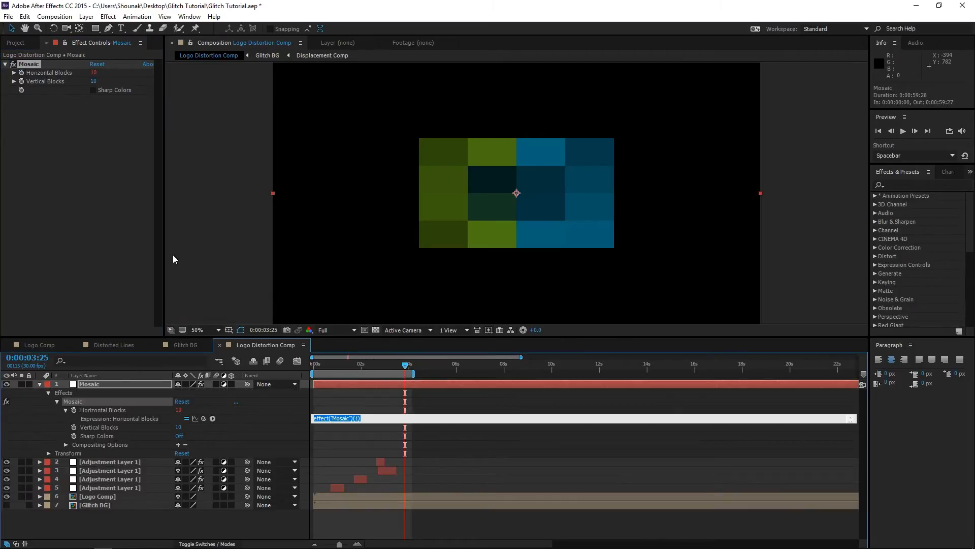
text(wiggle(10,10);)
click(173, 254)
key(space)
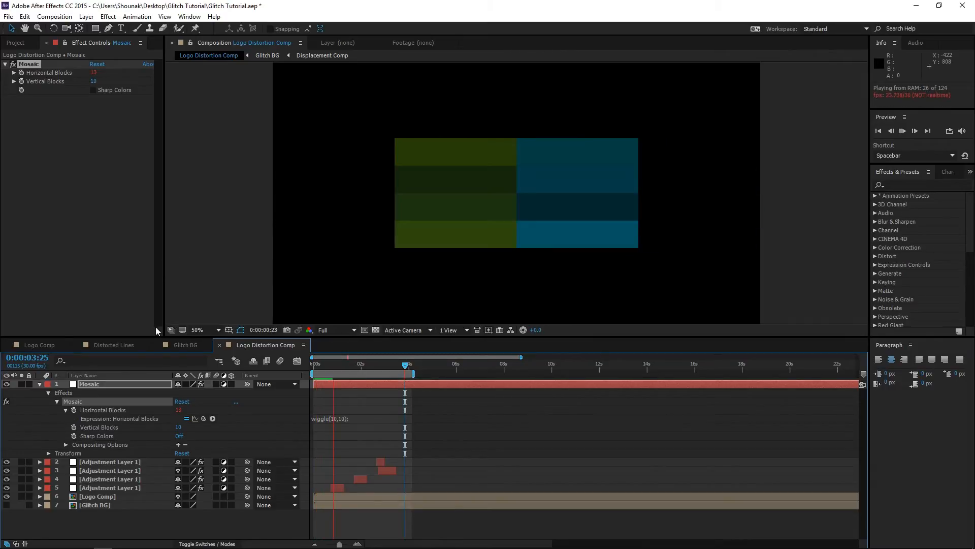
- Trim the Mosaic layer to run from 0:00:00:10 to 0:00:00:18 and collapse its properties
click(328, 363)
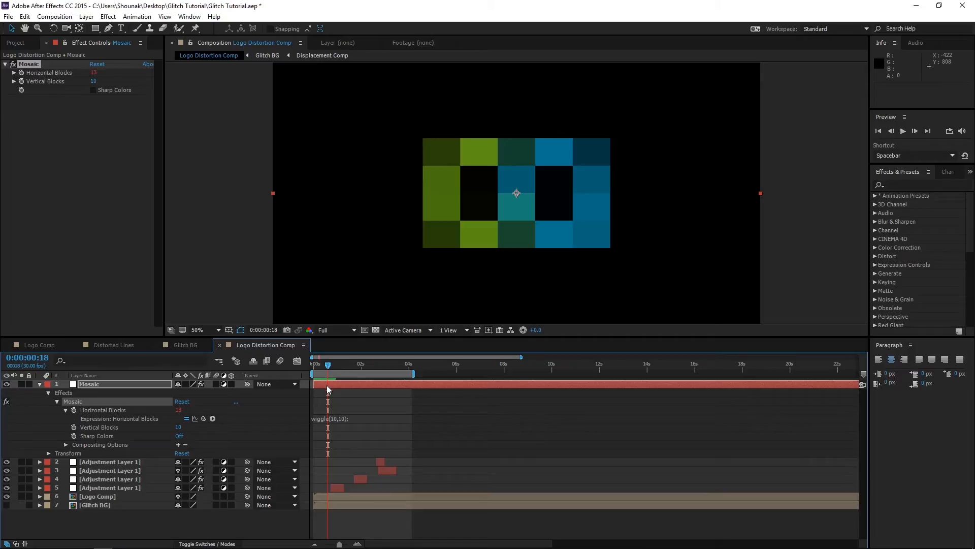
drag(314, 383, 322, 383)
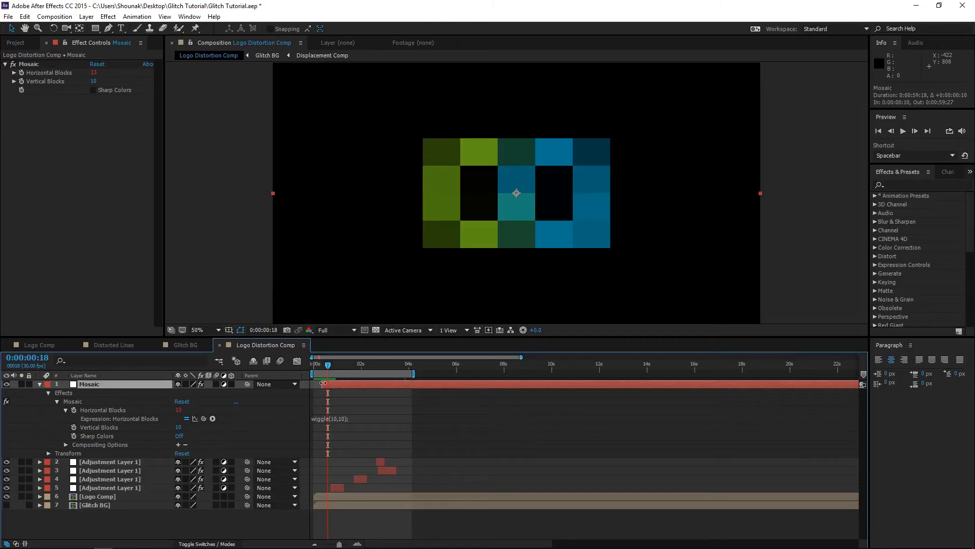
key(alt+])
click(337, 404)
key(u)
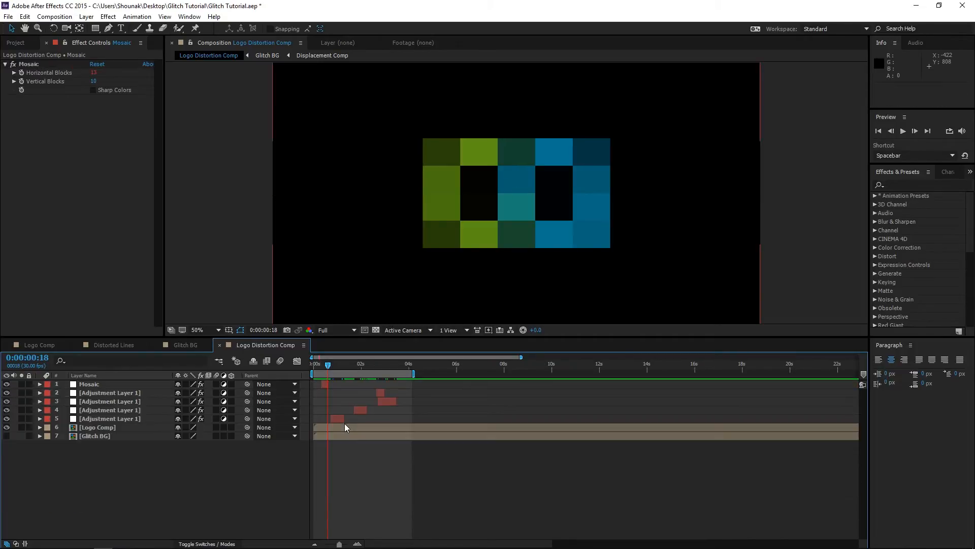
- Duplicate the Mosaic layer three times and place the copies at about 1.3, 3.7 and 4.1 seconds
click(330, 384)
key(ctrl+d)
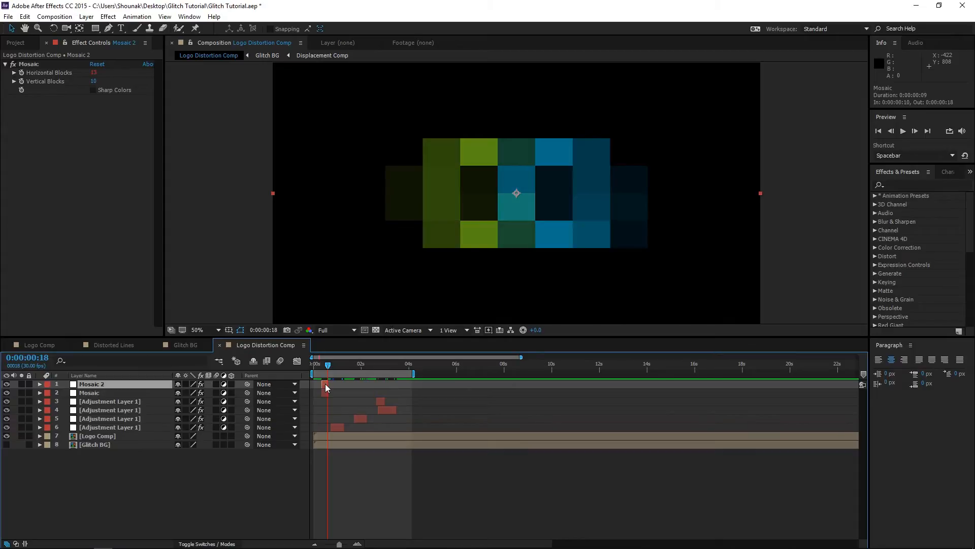
drag(325, 383, 404, 384)
key(ctrl+d)
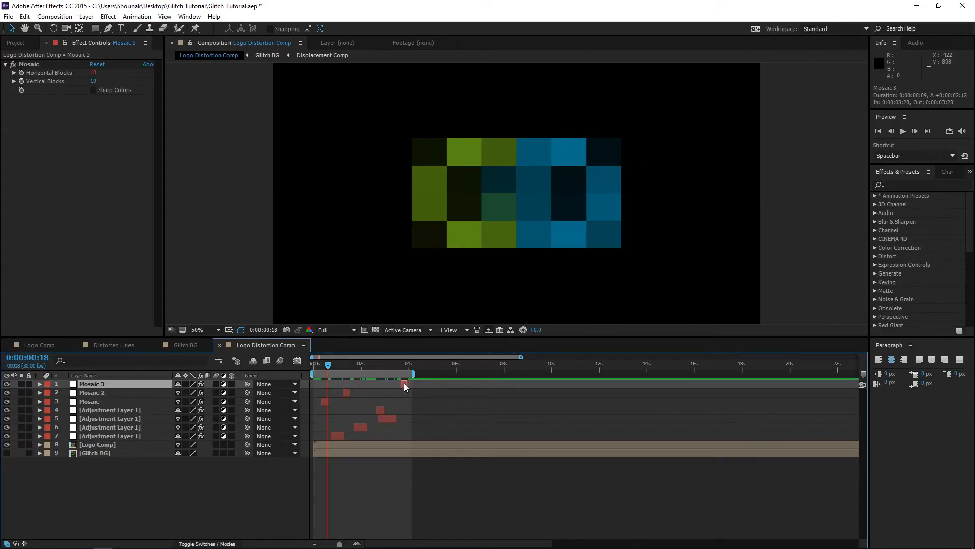
key(ctrl+d)
click(405, 384)
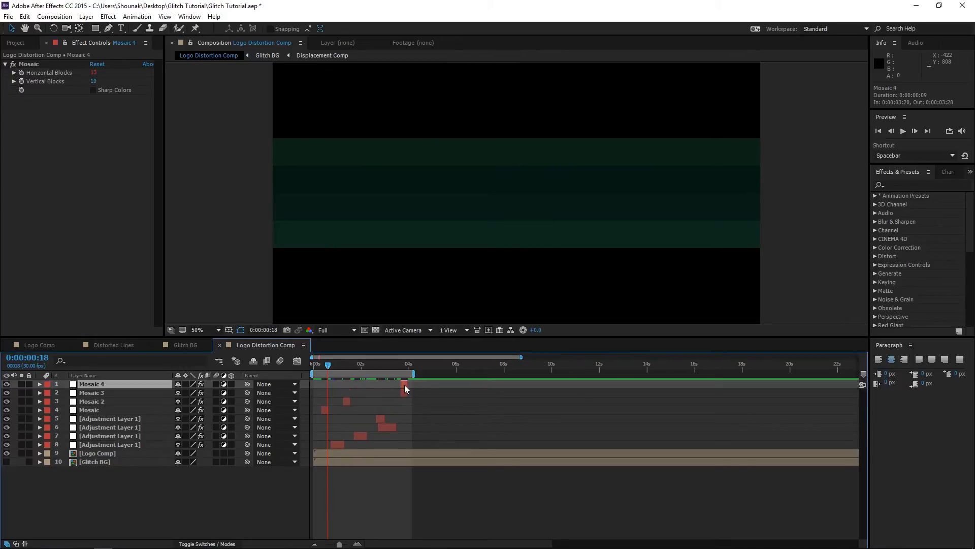
drag(407, 384, 416, 385)
- Change the label colour of all four Mosaic layers to purple and deselect them
shift+click(105, 411)
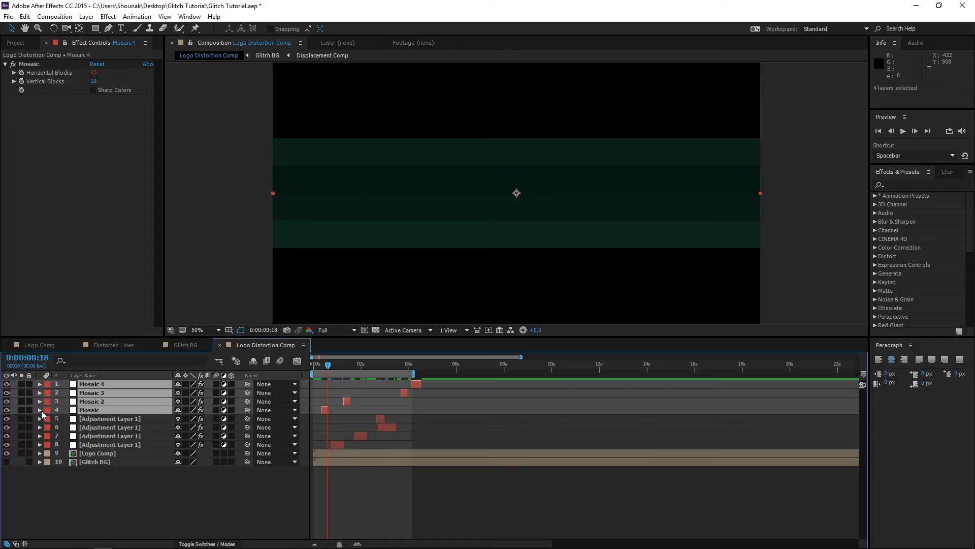
click(47, 411)
click(77, 339)
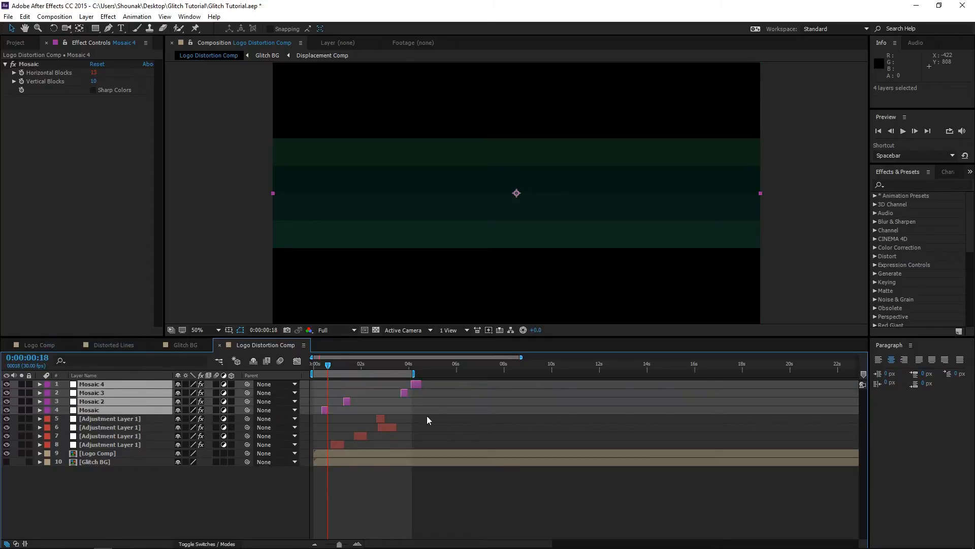
click(427, 415)
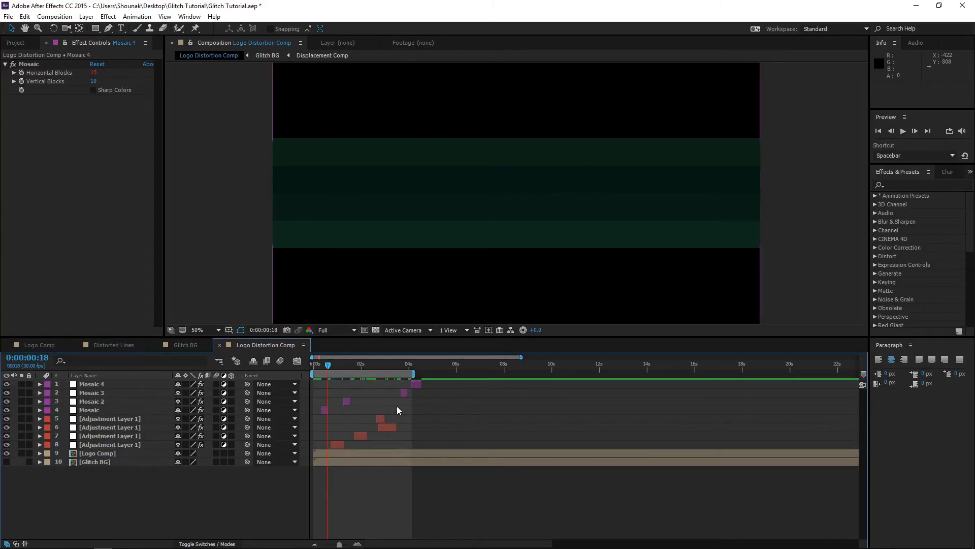
- Create a new composition from Logo Distortion Comp
drag(324, 361, 423, 366)
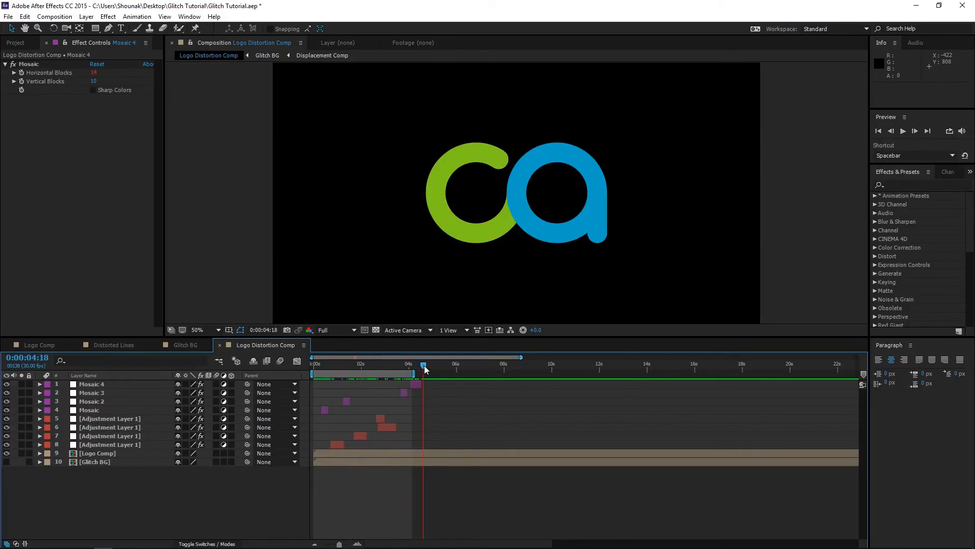
key(ctrl+0)
drag(49, 260, 32, 331)
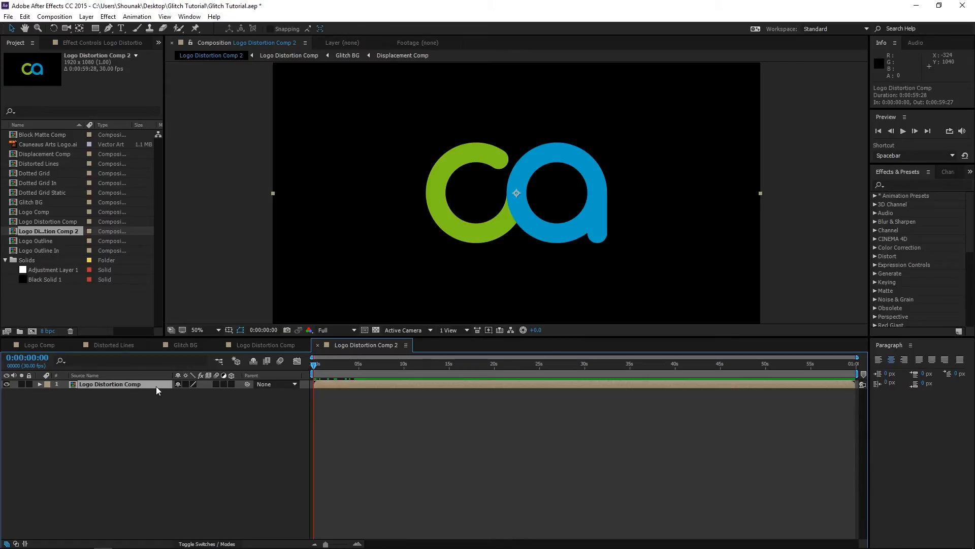
- Rename the Logo Distortion Comp layer as Red and duplicate it twice
key(Return)
text(Red)
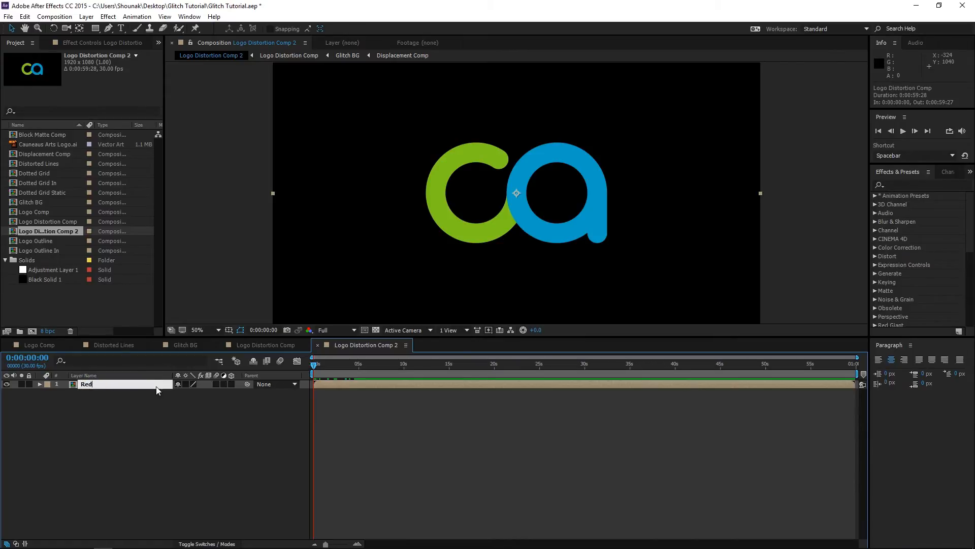
key(Return)
key(ctrl+d)
key(ctrl+d)
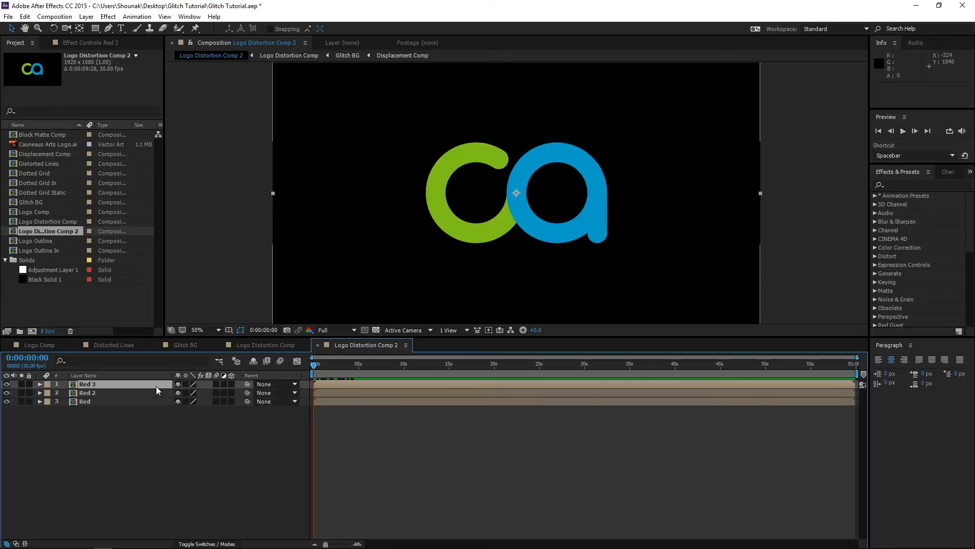
- Rename the Red 2 layer as Green and the Red 3 layer as Blue
click(130, 392)
key(Return)
text(Green)
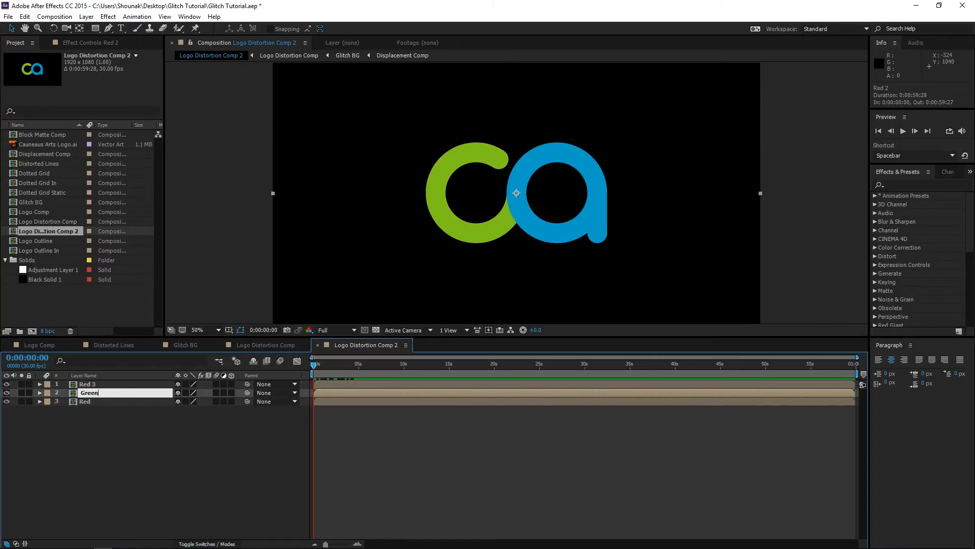
key(Return)
click(123, 382)
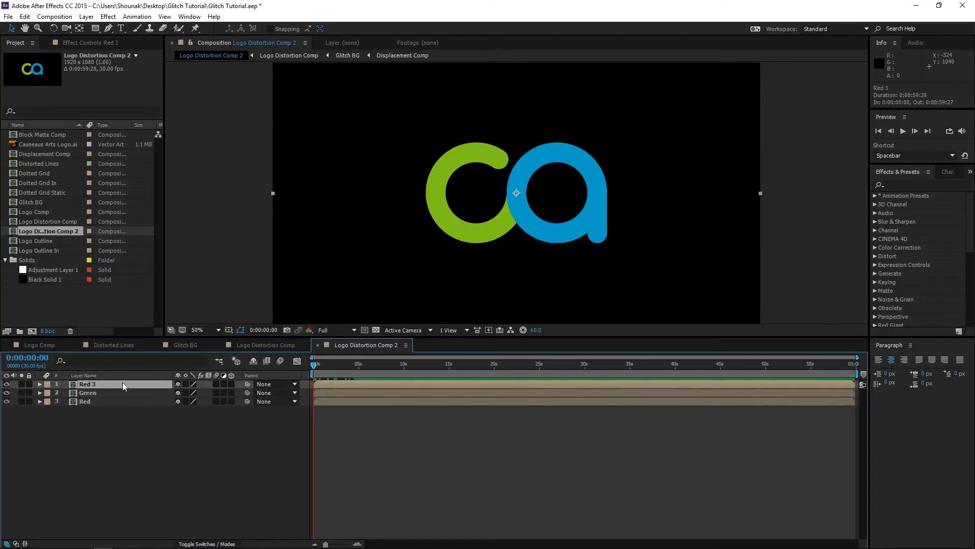
key(Return)
text(Blue)
key(Return)
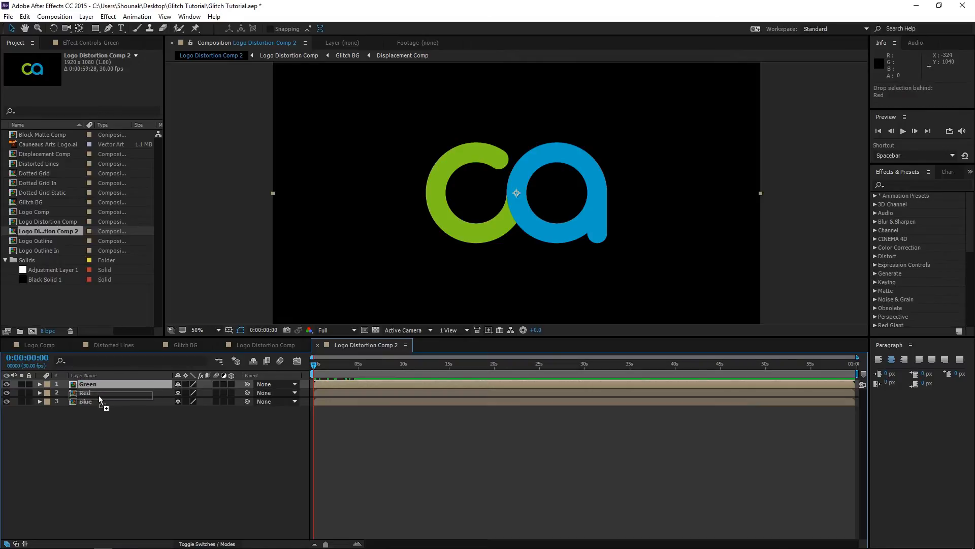
- Reorder the layers so that Red is first, Green second and Blue third
drag(98, 396, 104, 391)
click(104, 392)
click(100, 401)
click(105, 384)
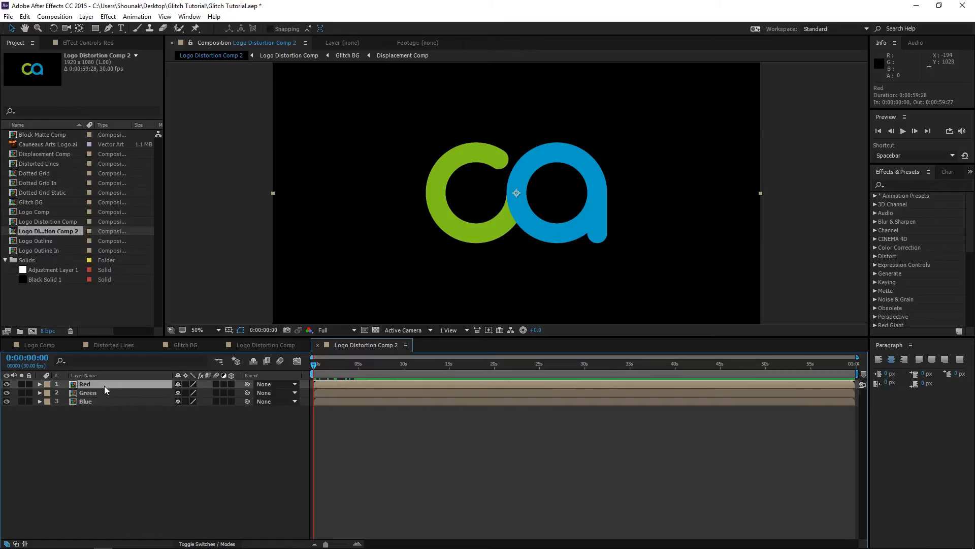
click(104, 393)
click(104, 401)
click(104, 385)
click(104, 393)
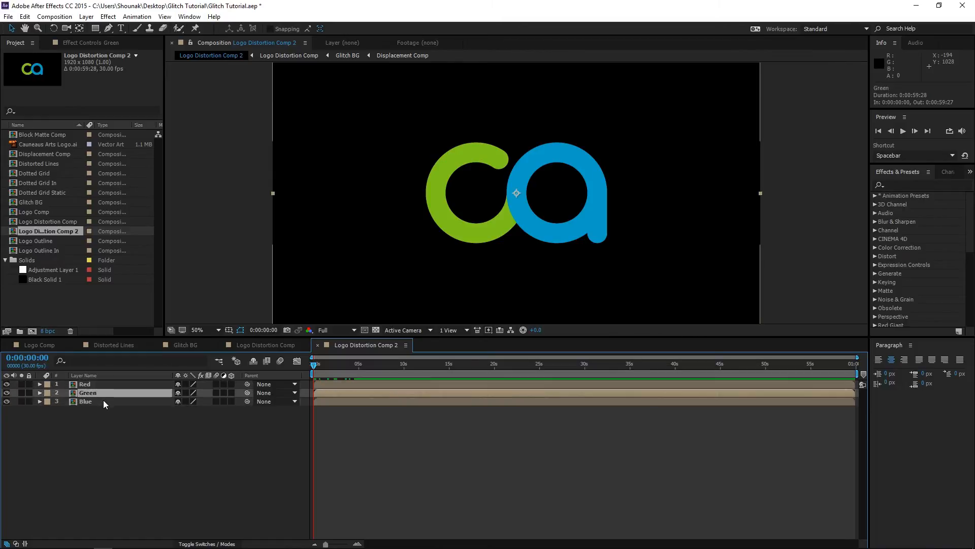
- Apply a Fill effect to the Blue layer and copy it onto the Green and Red layers
click(103, 401)
click(108, 16)
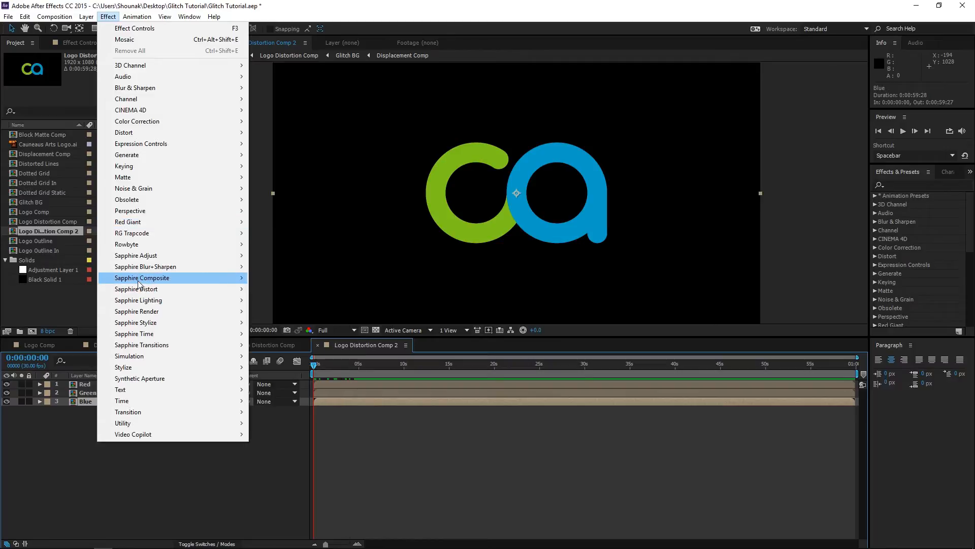
mouse_move(153, 155)
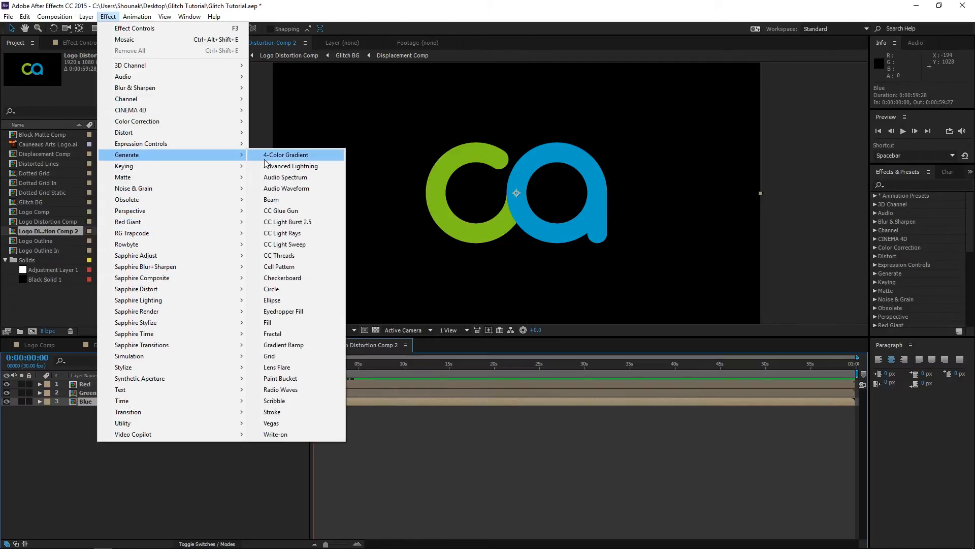
click(268, 322)
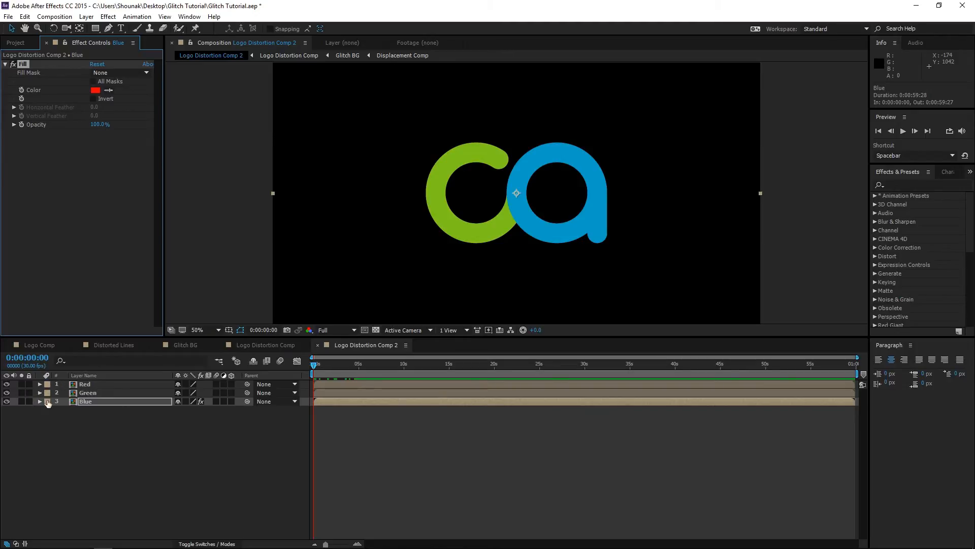
click(108, 389)
ctrl+click(108, 385)
key(ctrl+v)
click(99, 416)
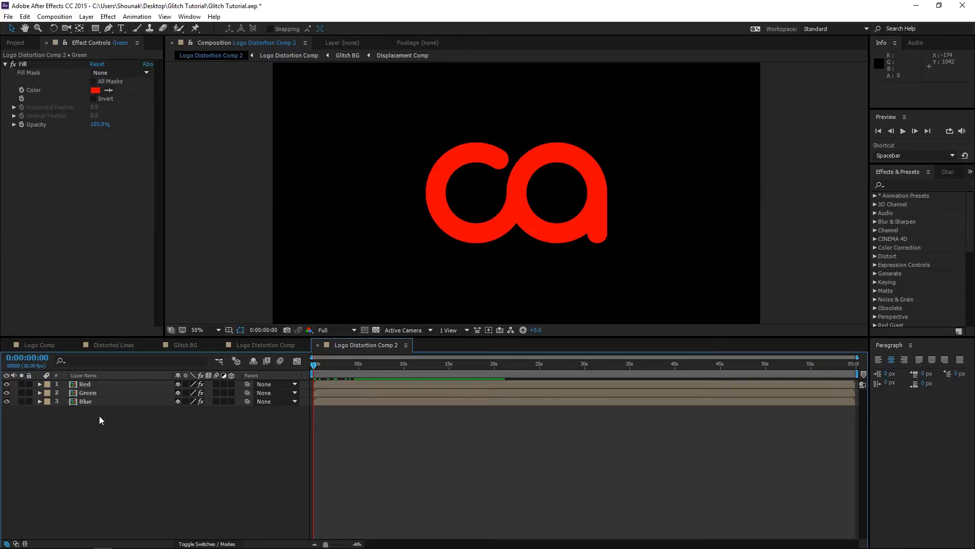
- Hide the Red layer and set the Green layer's Fill colour to RGB 0, 255, 0
click(96, 386)
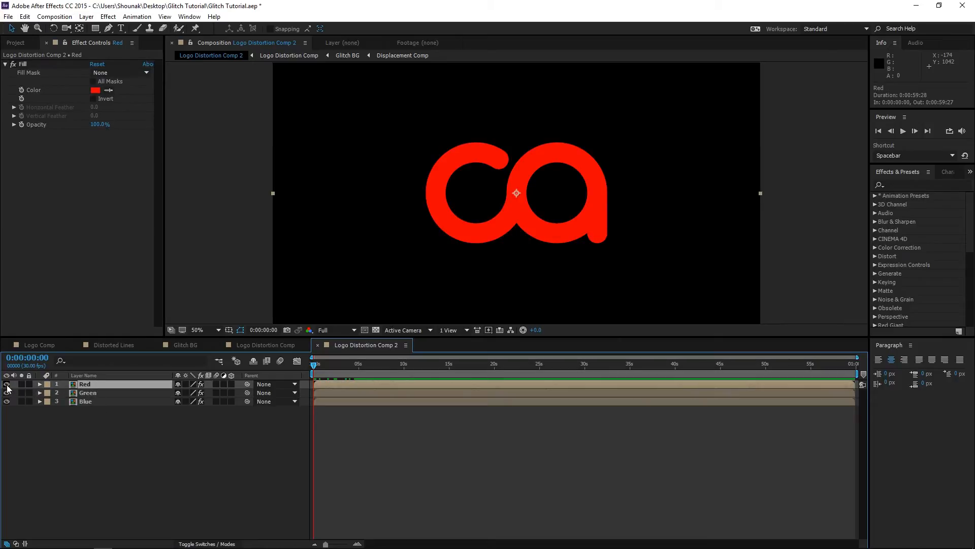
click(7, 384)
click(87, 393)
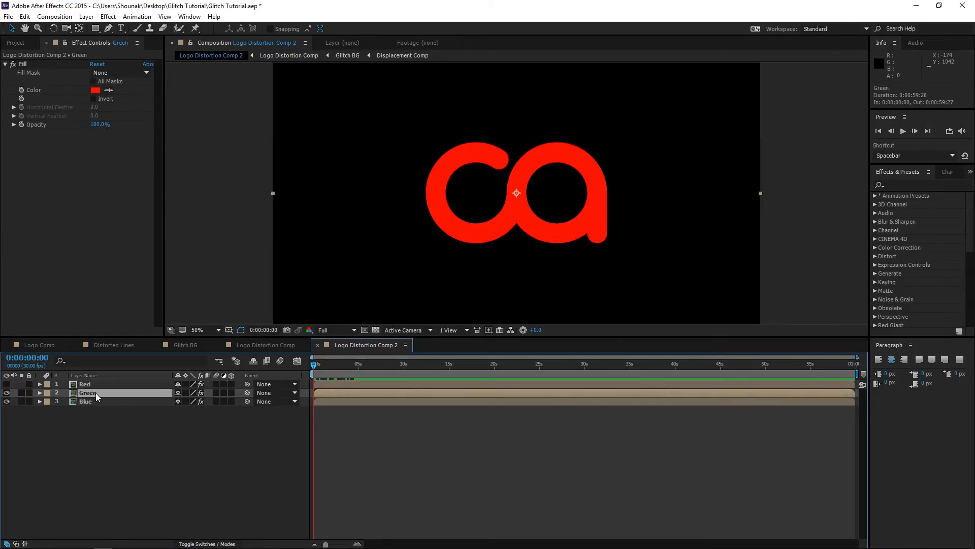
click(95, 90)
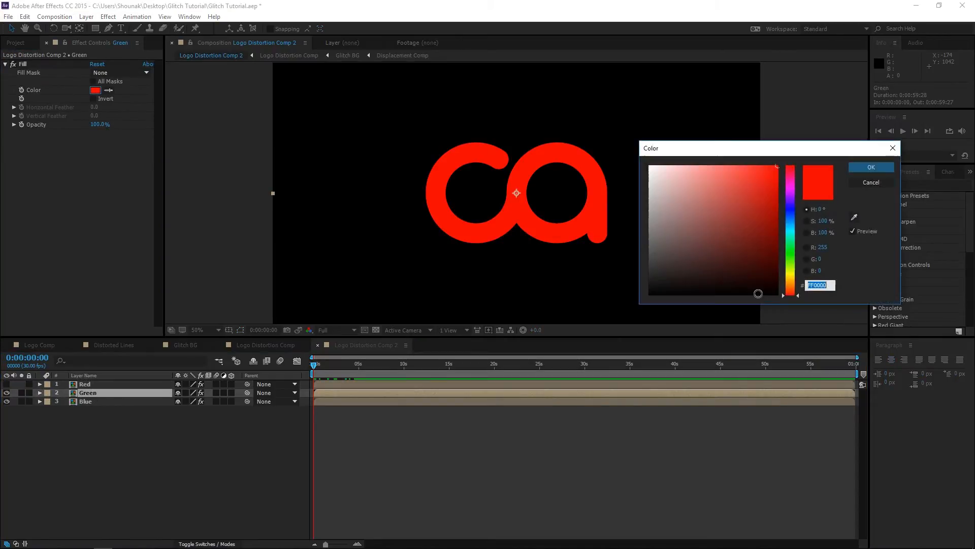
click(823, 248)
text(0)
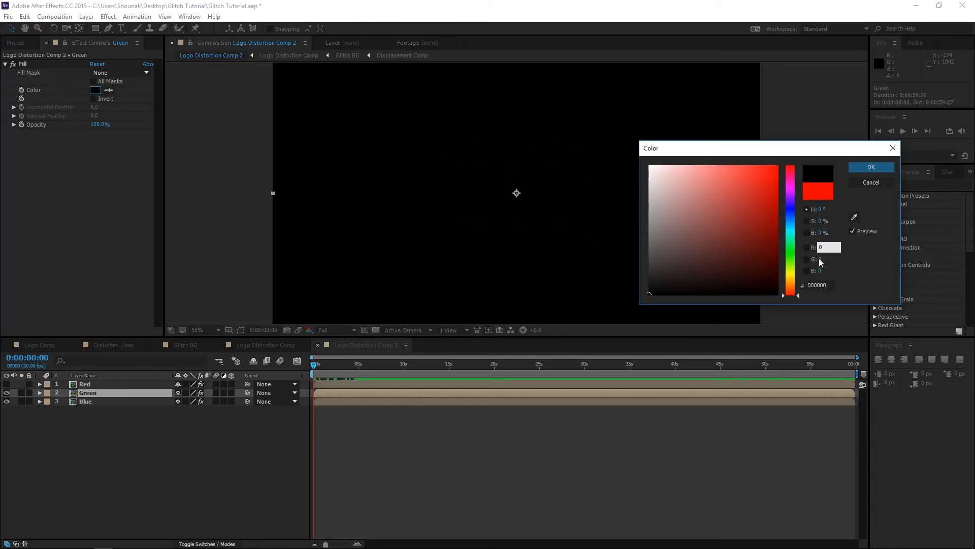
text(255)
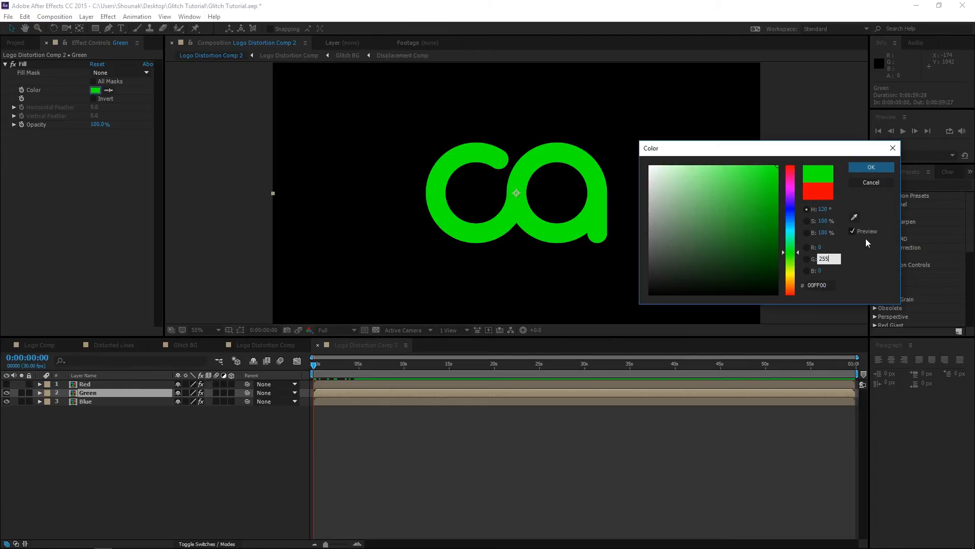
click(870, 170)
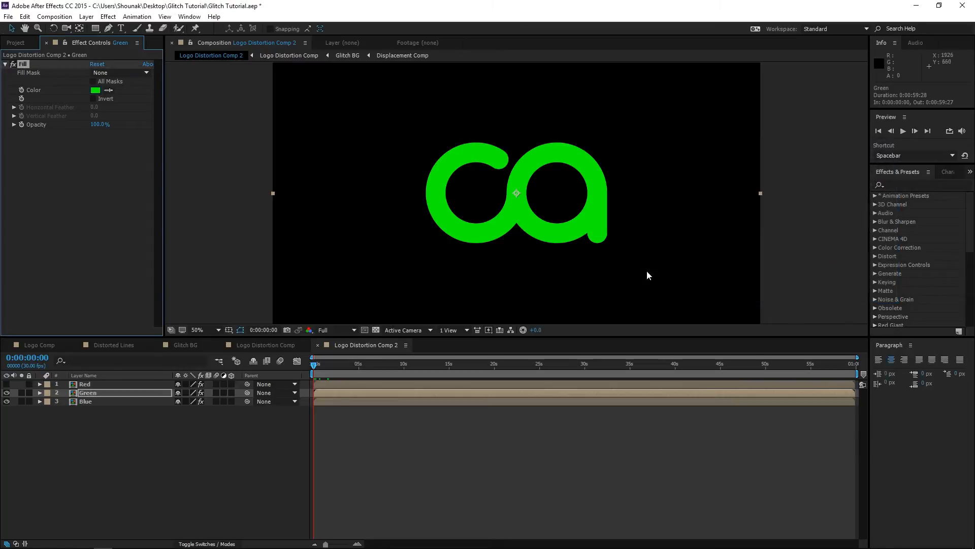
- Hide the Green layer, set the Blue layer's Fill colour to RGB 0, 0, 255, and show all three layers again
click(86, 402)
click(7, 393)
click(95, 90)
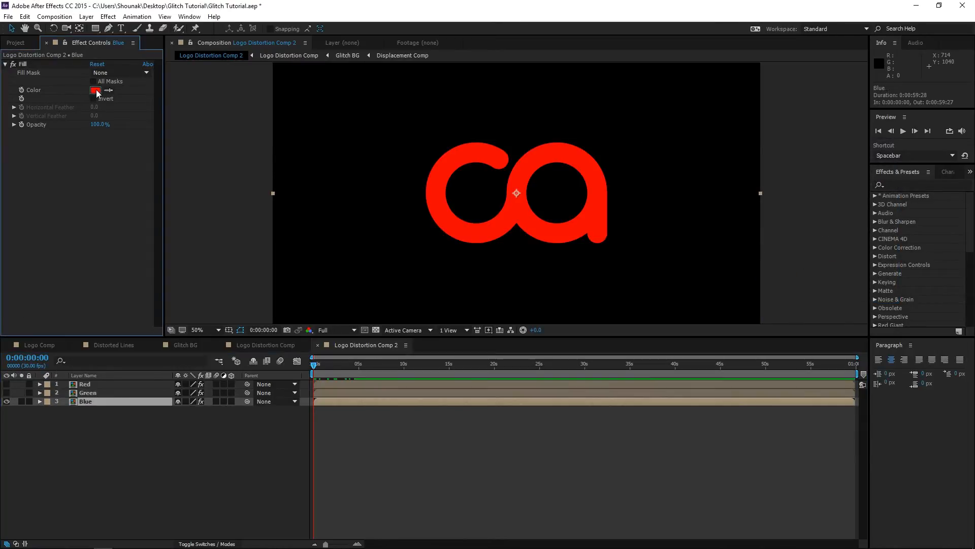
click(823, 247)
text(0)
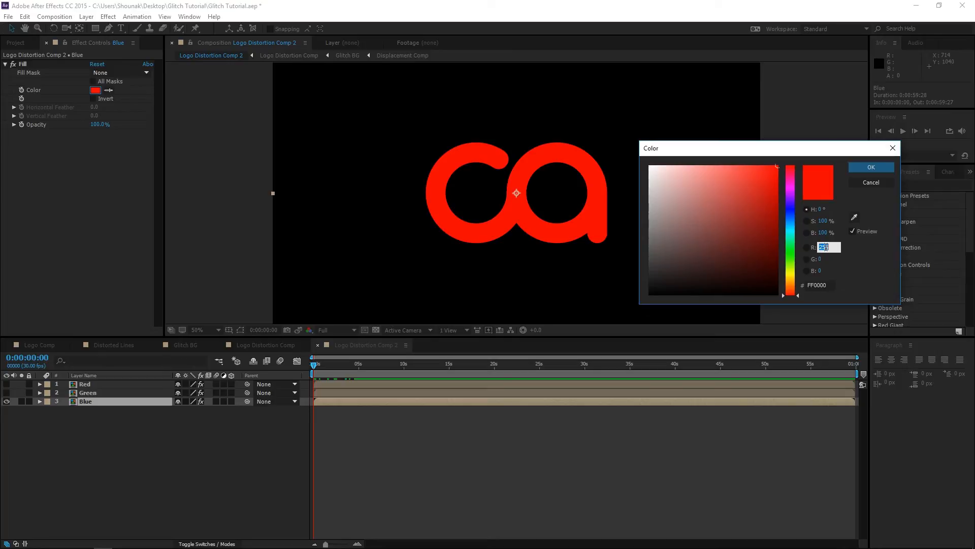
click(820, 271)
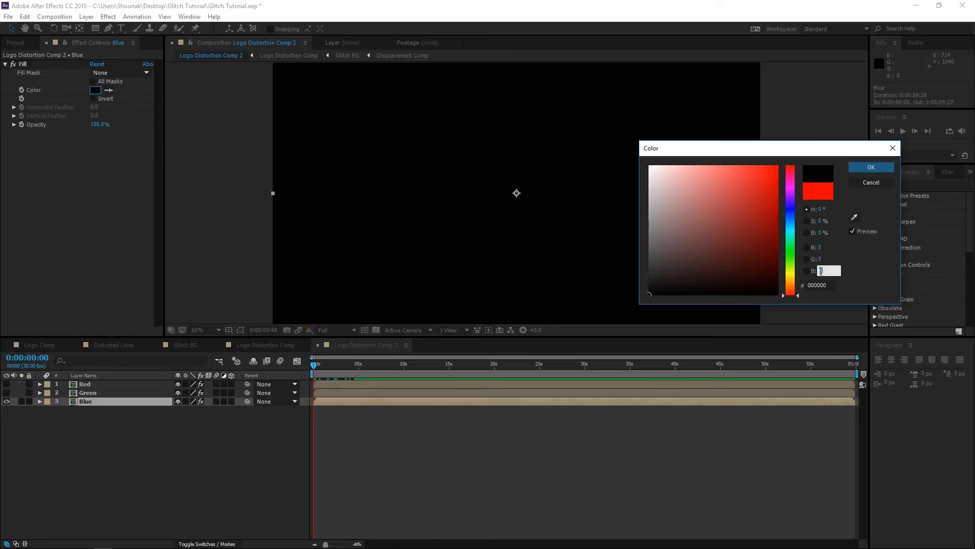
text(255)
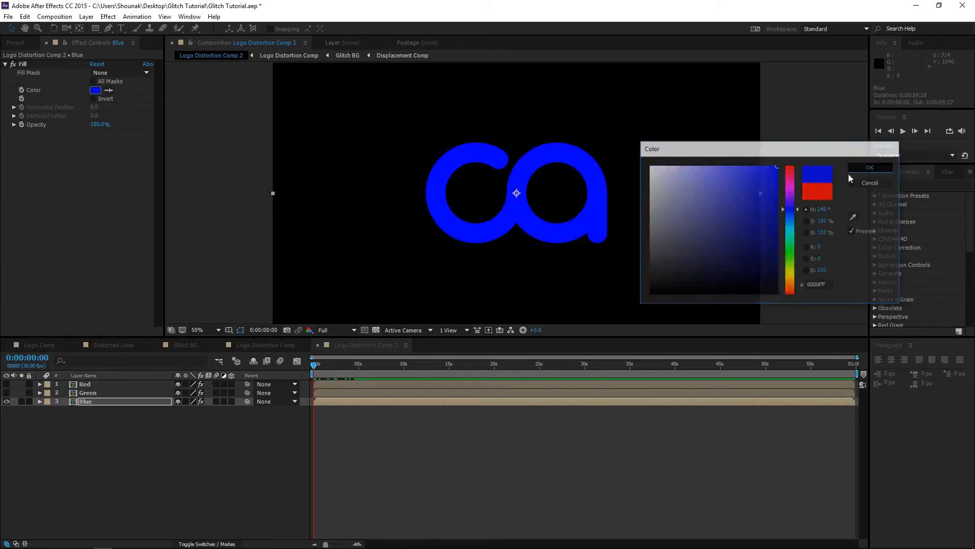
click(864, 167)
drag(7, 384, 7, 399)
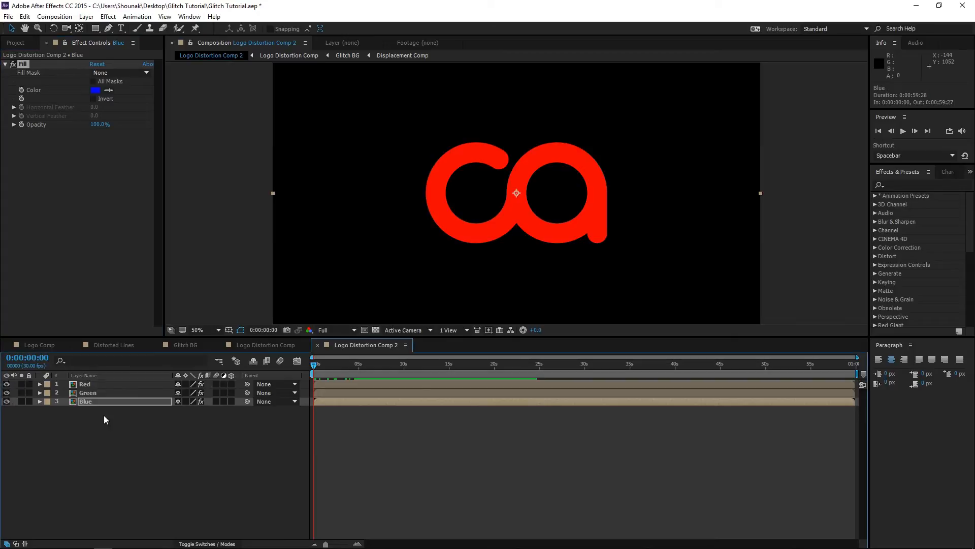
- Set the blending mode of the Red, Green and Blue layers to Screen and deselect them
click(208, 544)
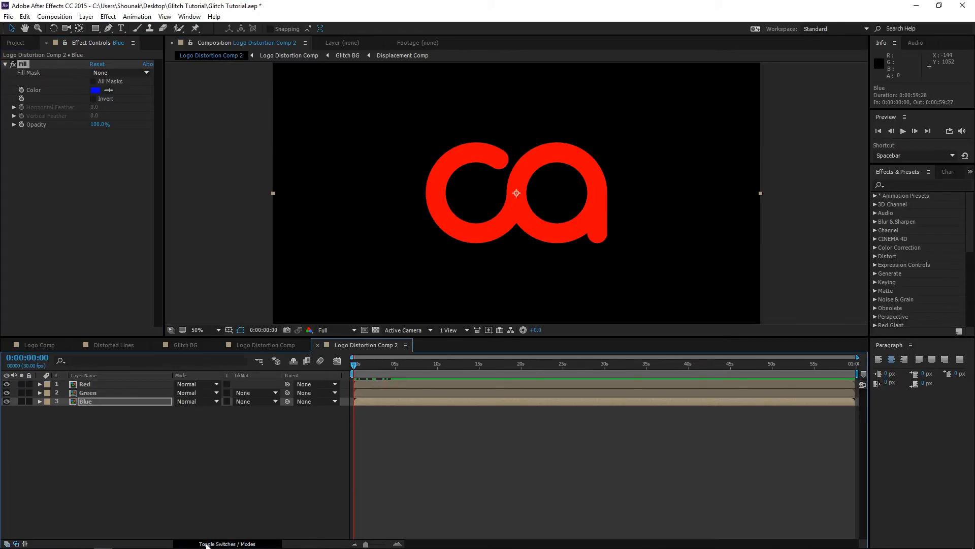
click(144, 384)
shift+click(143, 402)
click(204, 388)
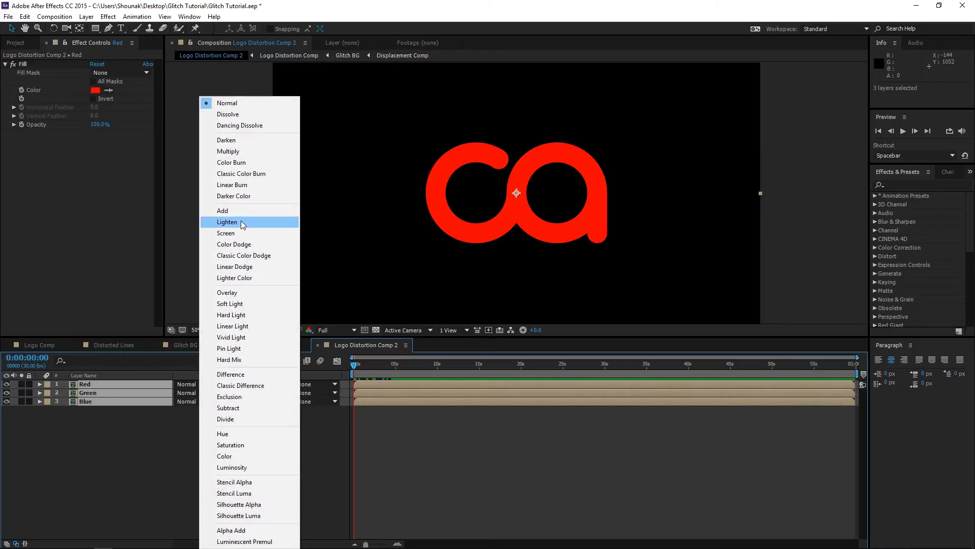
click(226, 233)
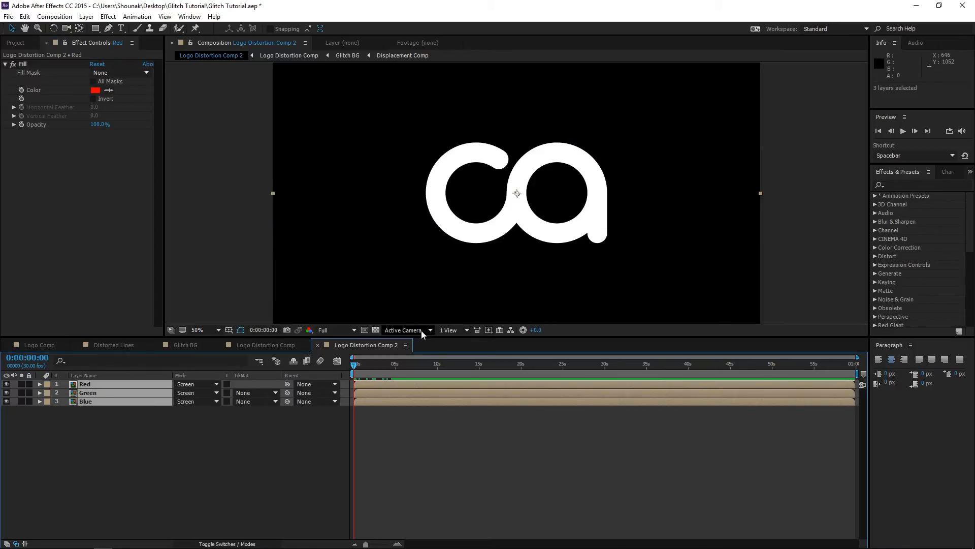
click(170, 448)
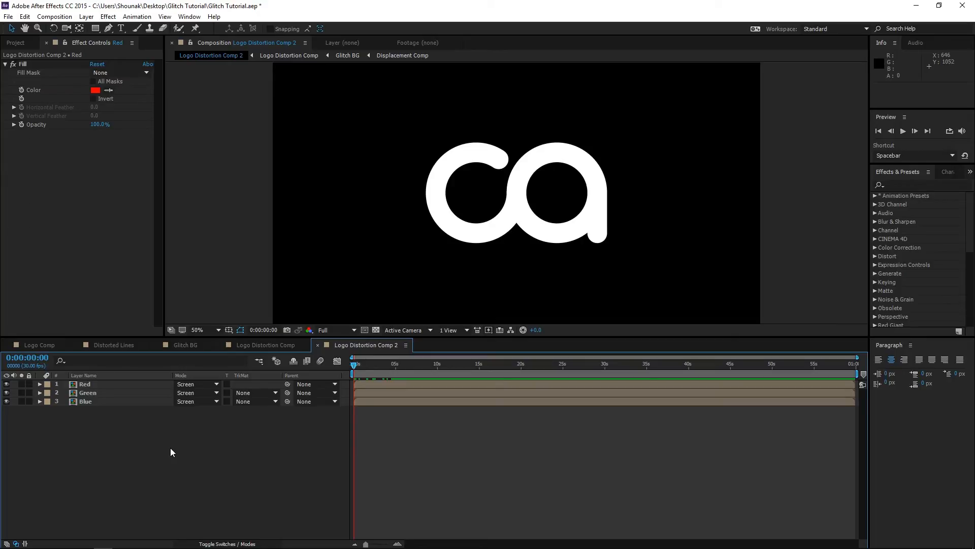
- Add the expression [wiggle(10,30)[0],value[1]]; to the Red layer's Position and preview the animation
click(85, 385)
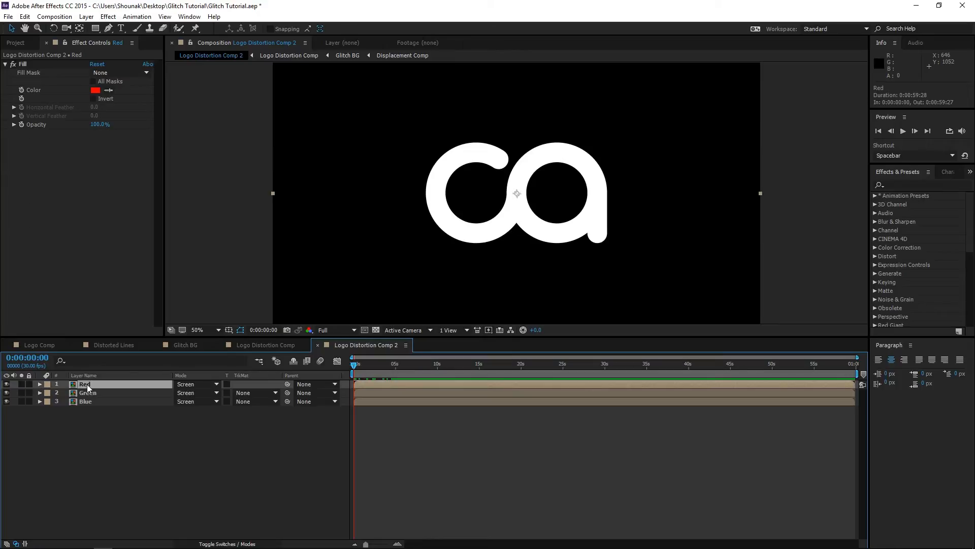
key(p)
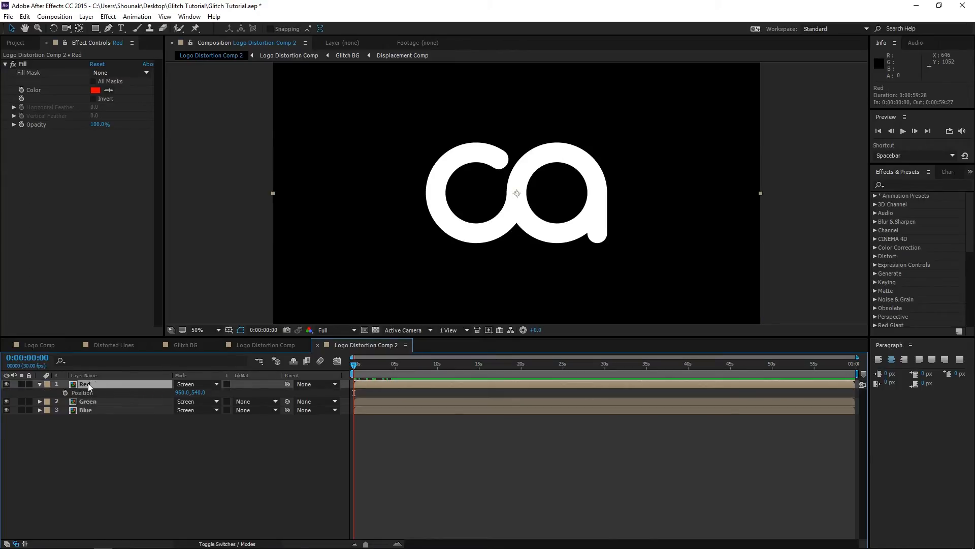
alt+click(65, 393)
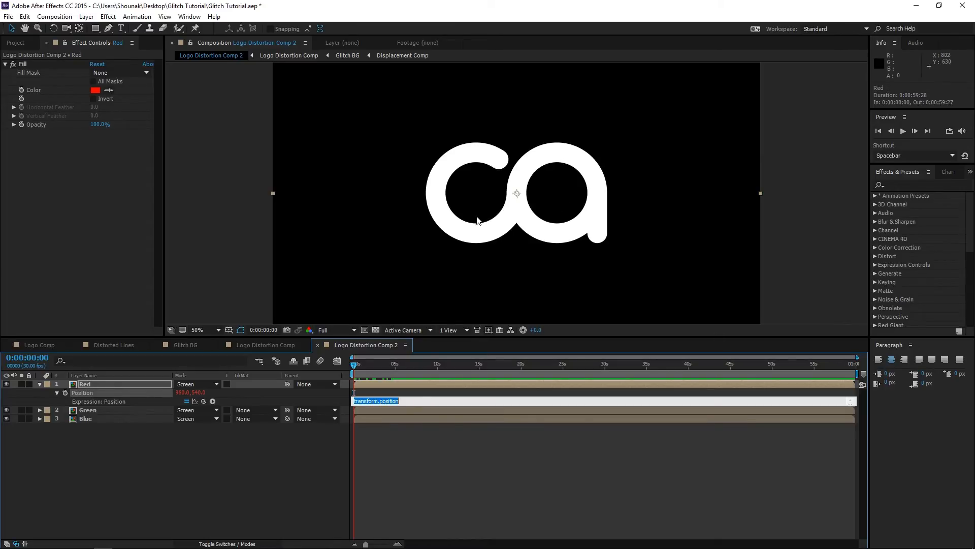
key(BackSpace)
text(wigg)
text(gl)
text(e)
text((1)
text(0,30))
text(;)
text(0)
text(,value)
text([1])
click(477, 220)
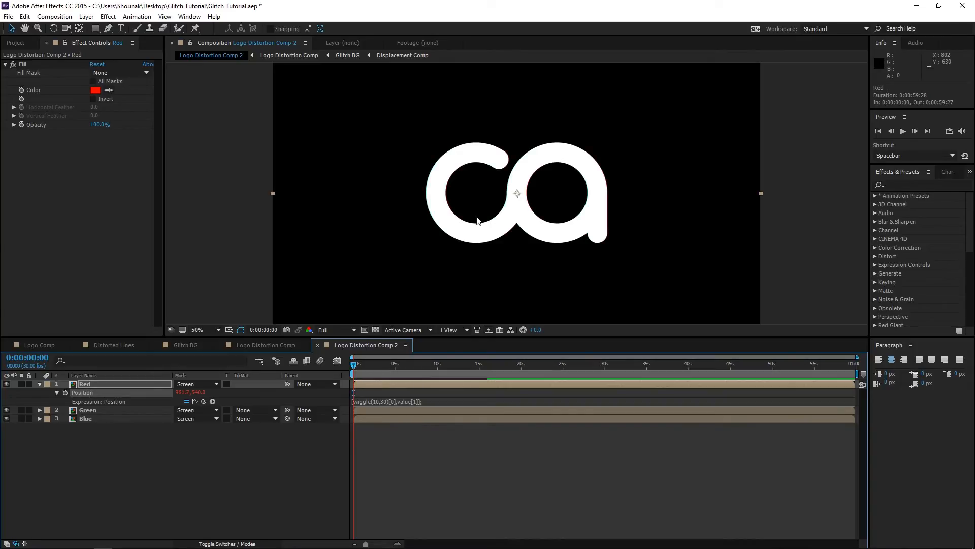
key(space)
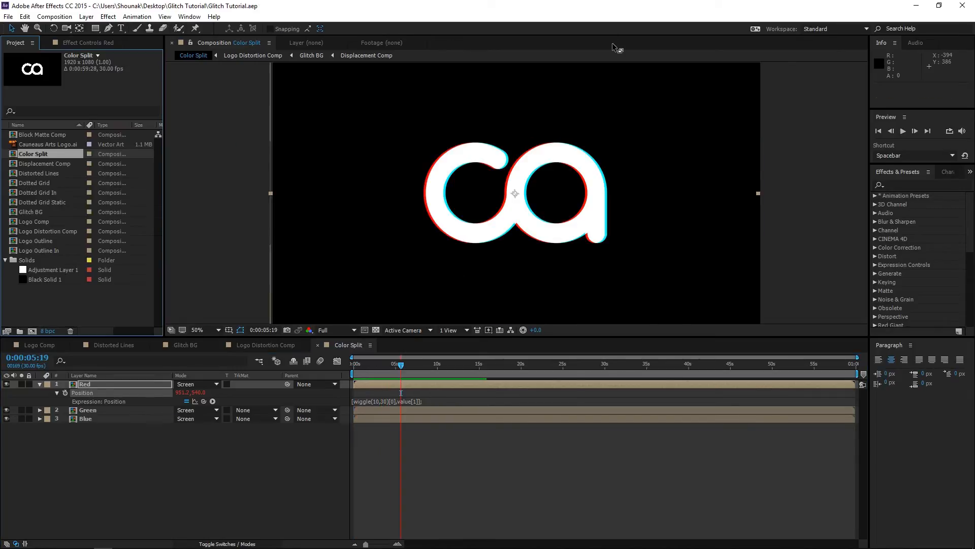
- Create a new composition from Color Split and rename it Main Comp
drag(44, 154, 32, 330)
click(41, 163)
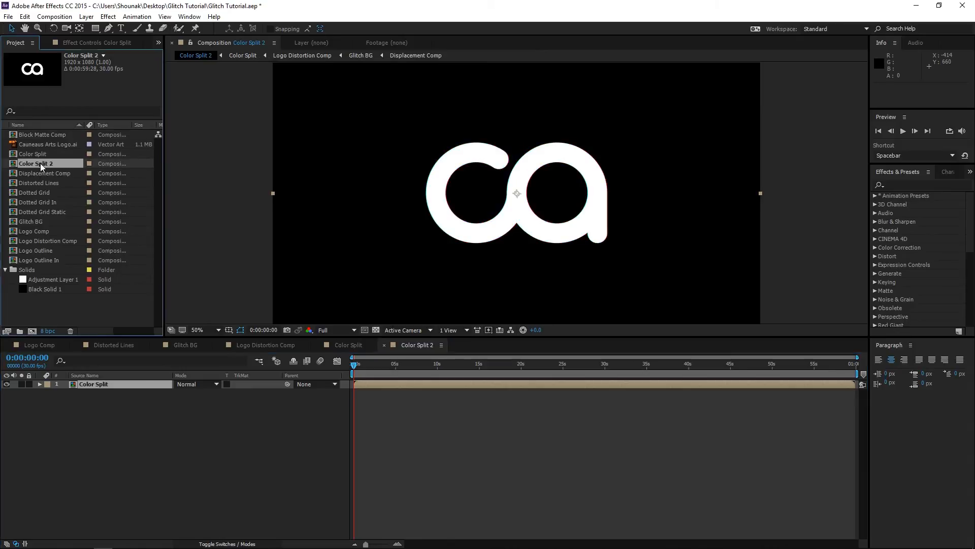
key(Return)
text(omp)
key(Return)
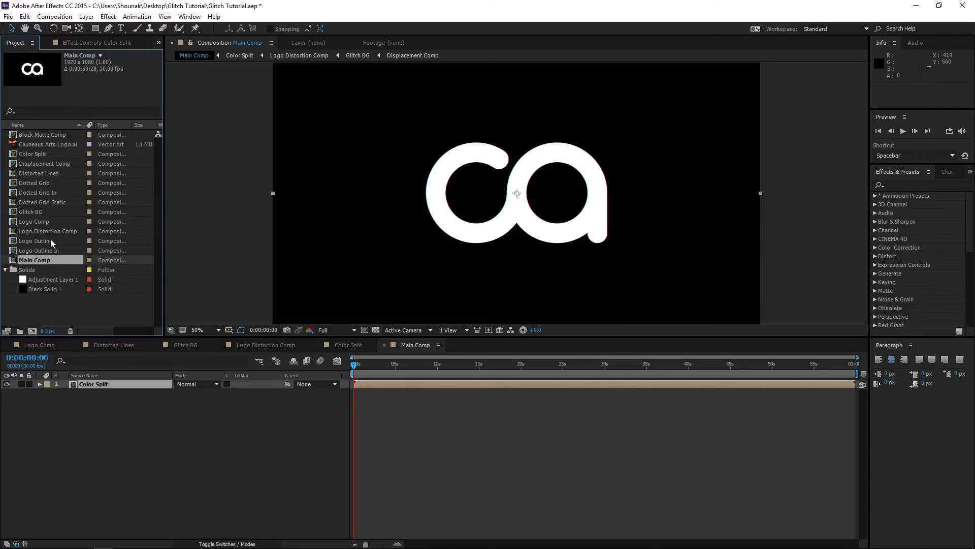
- Add Glitch BG beneath Color Split in Main Comp, place Adjustment Layer 1 above both, and enable its adjustment layer switch
drag(43, 212, 73, 420)
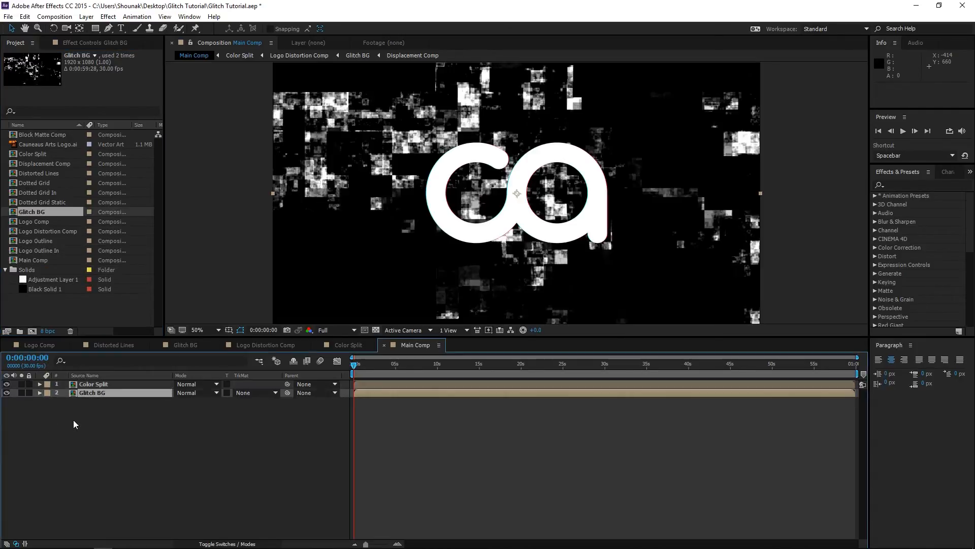
drag(69, 279, 107, 380)
click(108, 16)
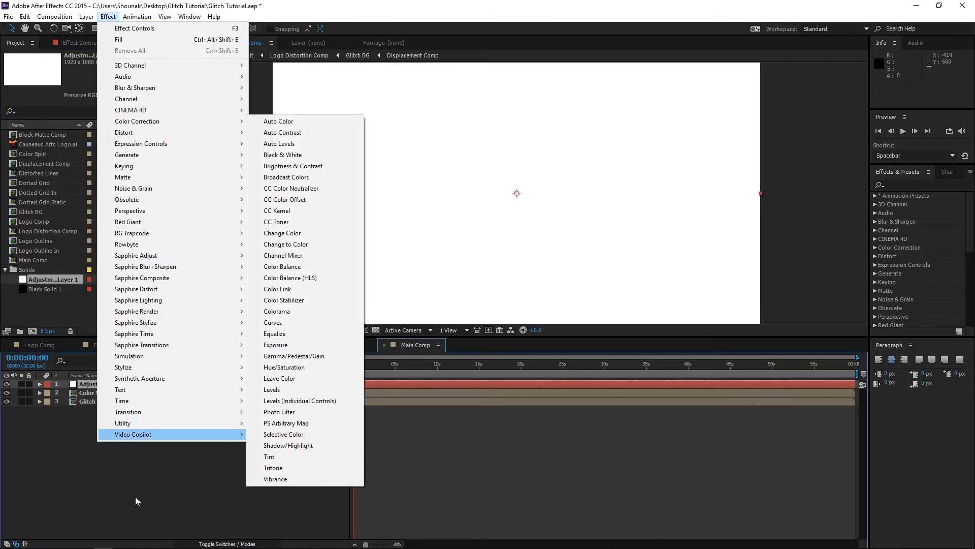
click(154, 484)
click(227, 544)
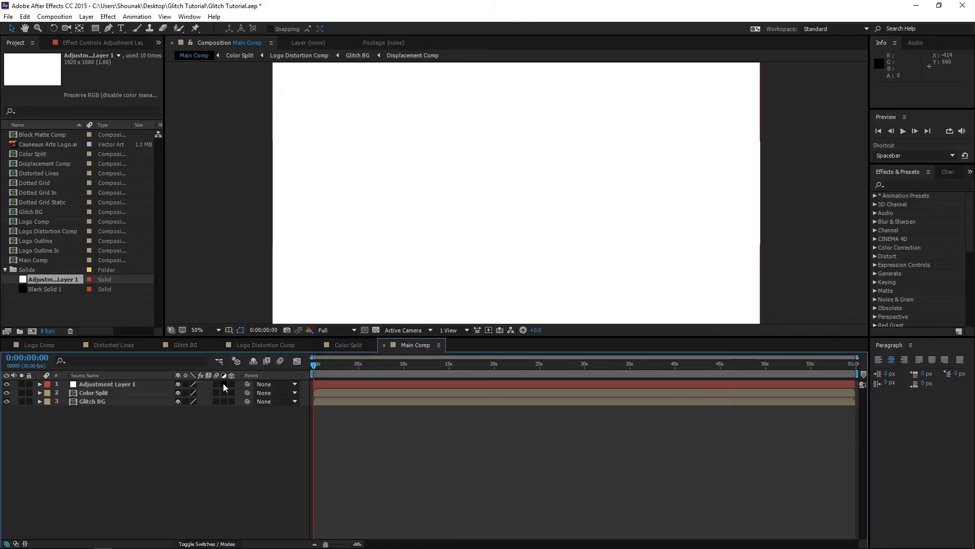
click(224, 384)
- Apply a Displacement Map to Adjustment Layer 1 with Glitch BG as its map layer, and hide the Glitch BG layer
click(131, 384)
click(108, 17)
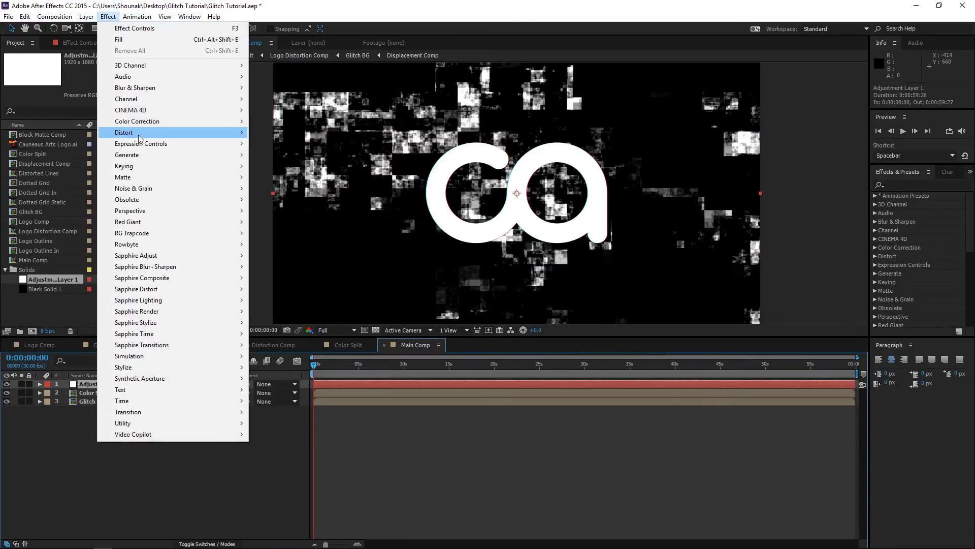
mouse_move(139, 134)
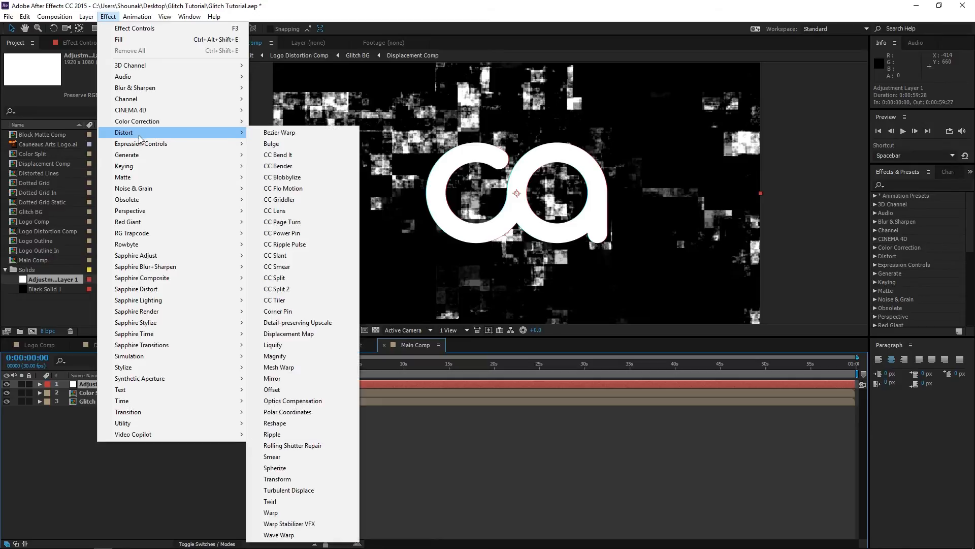
click(307, 334)
click(119, 73)
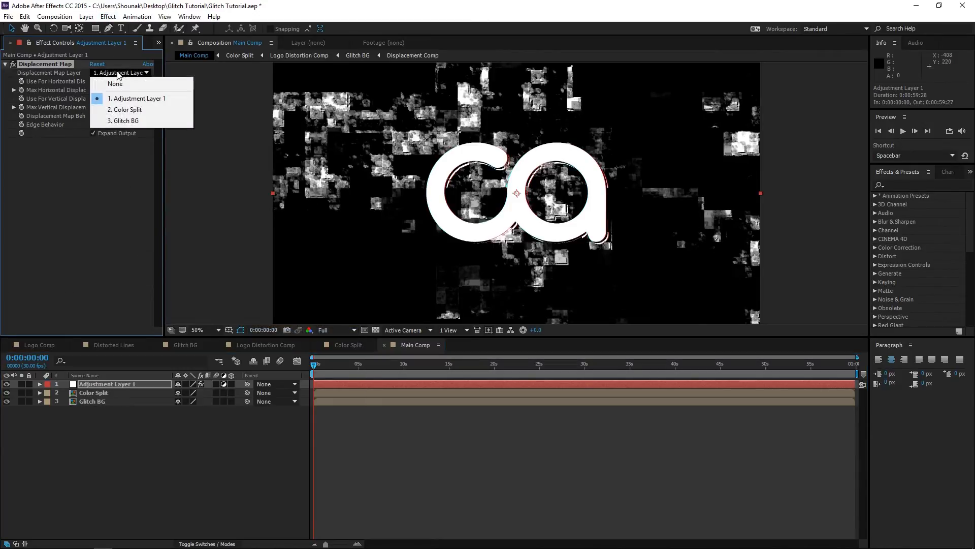
click(126, 121)
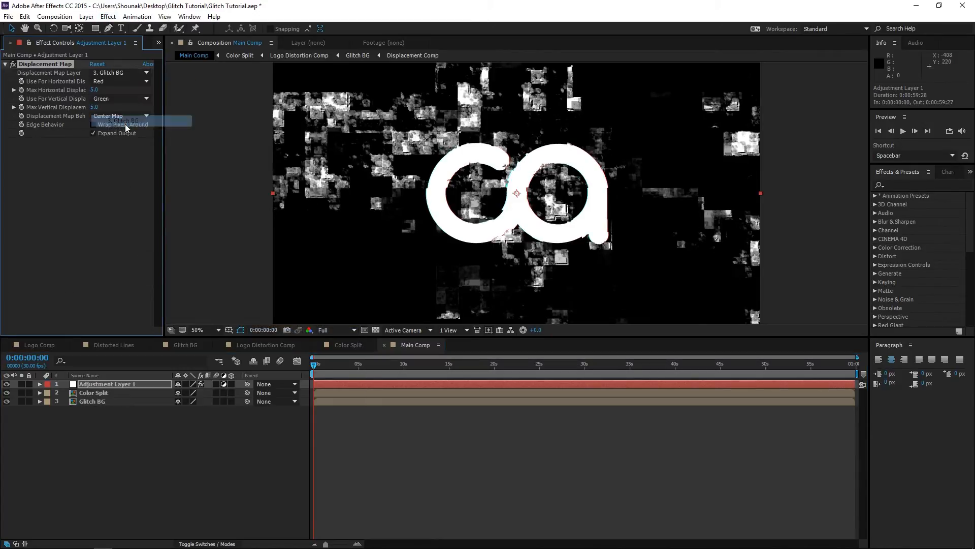
click(6, 402)
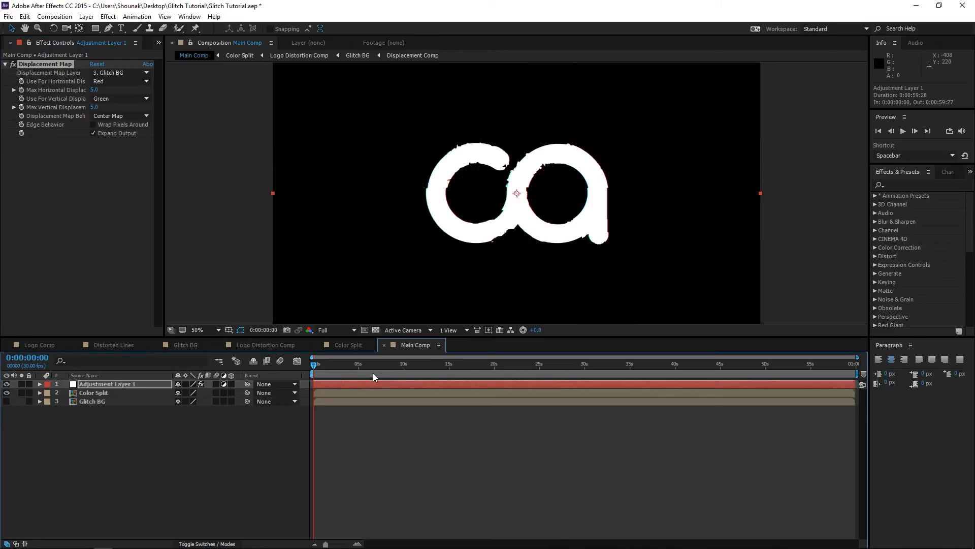
- Trim the end of Adjustment Layer 1 to 0:00:01:00 and scrub through the animation
click(322, 367)
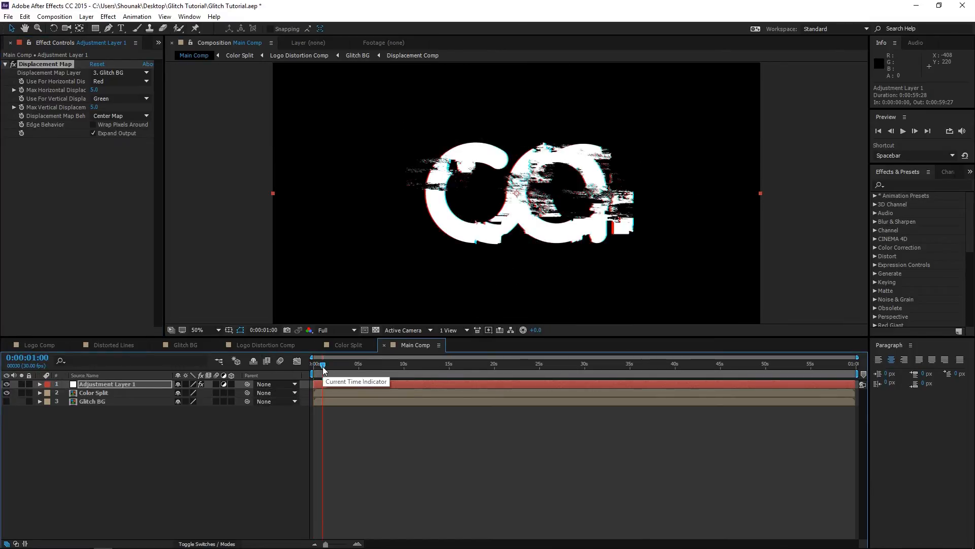
key(alt+])
drag(325, 365, 394, 365)
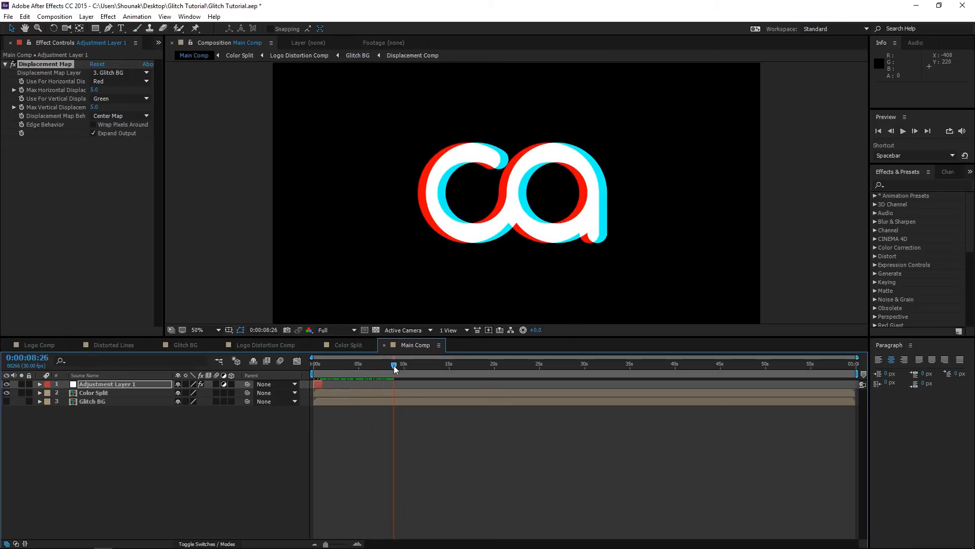
- Add Logo Comp beneath Color Split, and Logo Outline In and Dotted Grid In above Color Split
click(159, 43)
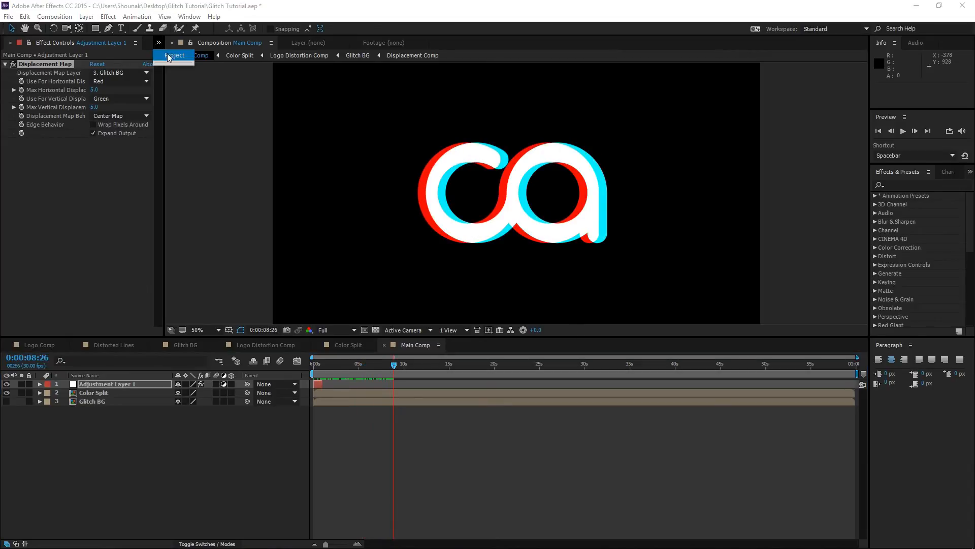
click(170, 50)
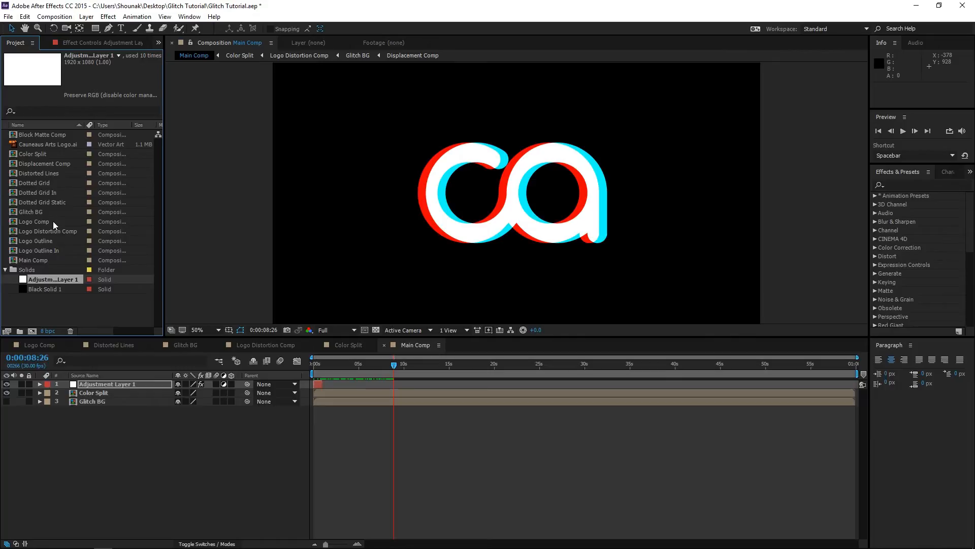
drag(53, 221, 137, 390)
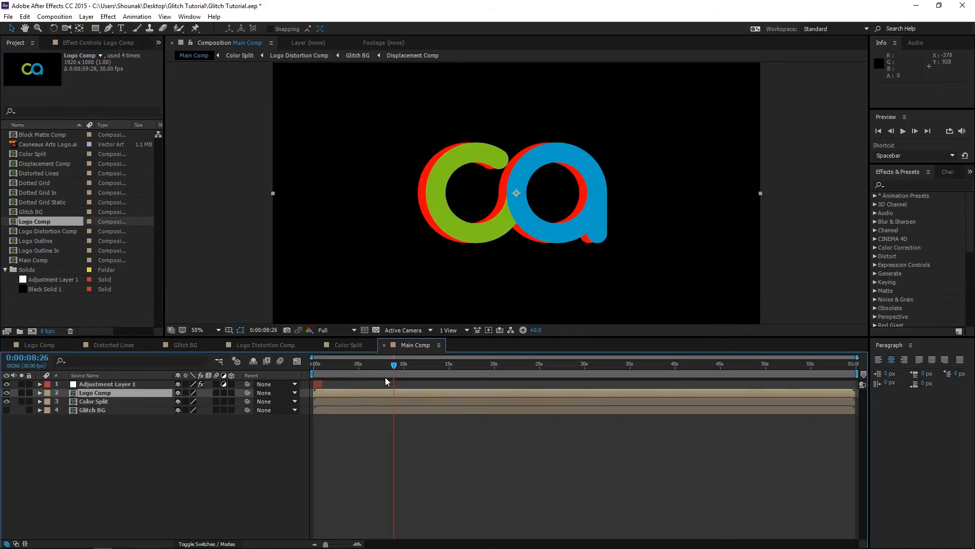
click(117, 401)
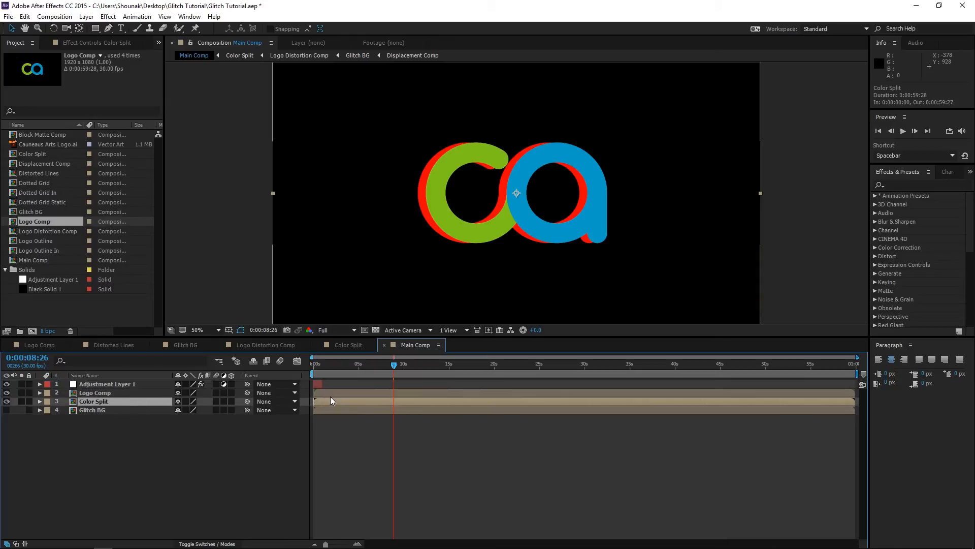
drag(109, 394, 111, 407)
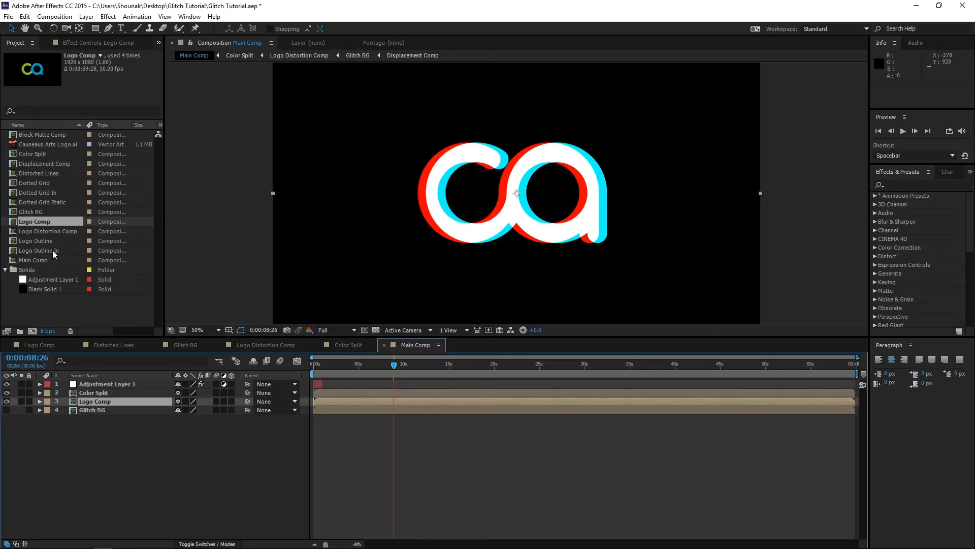
drag(53, 250, 93, 391)
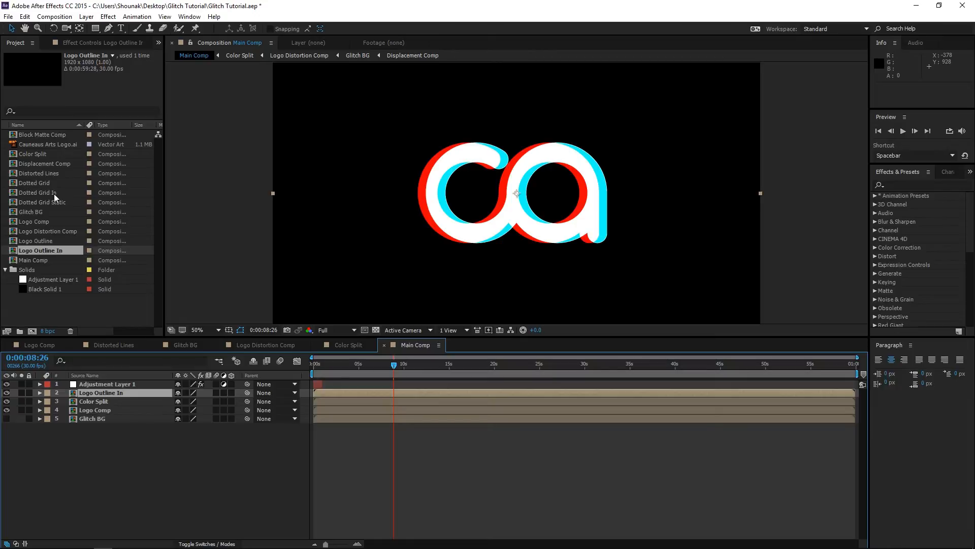
drag(54, 194, 97, 393)
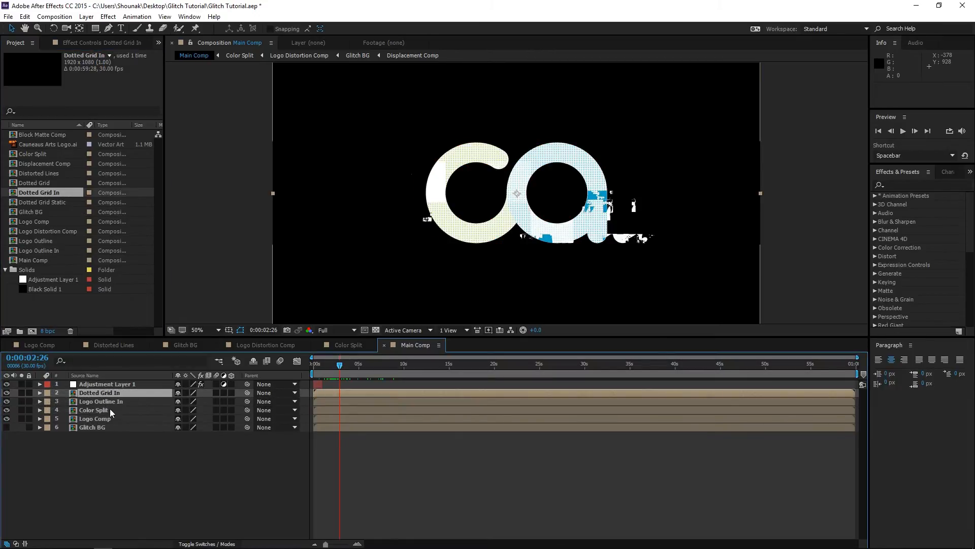
- Change the Logo Comp layer's label colour to Dark Green
click(111, 417)
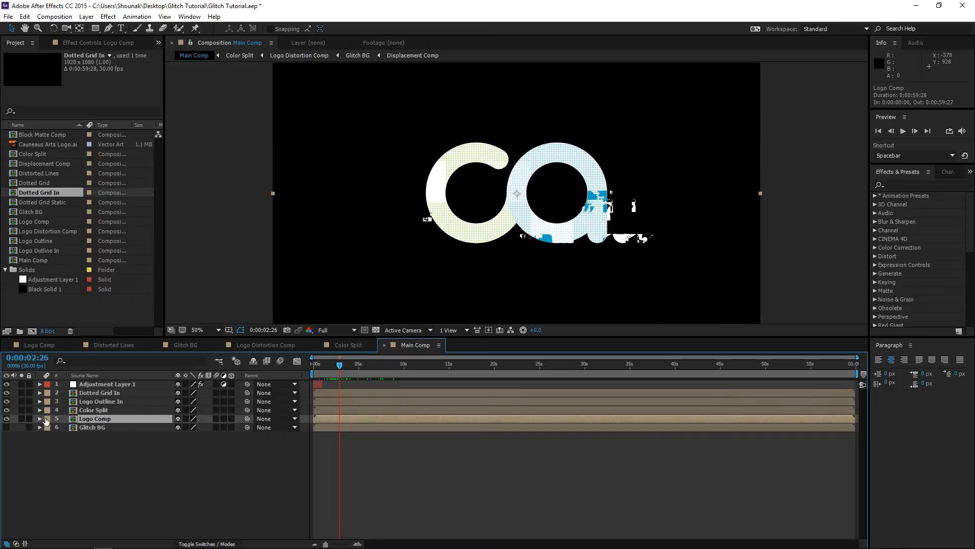
click(47, 419)
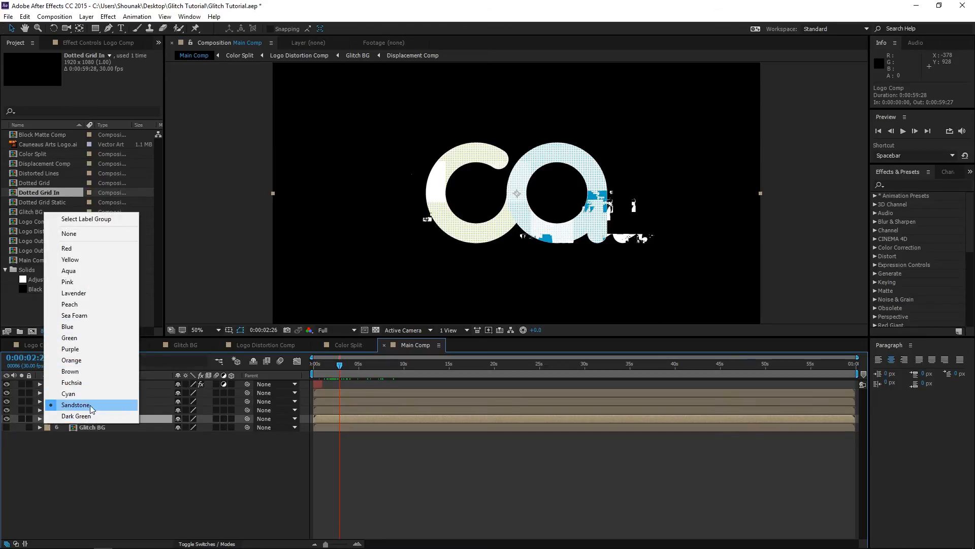
click(76, 416)
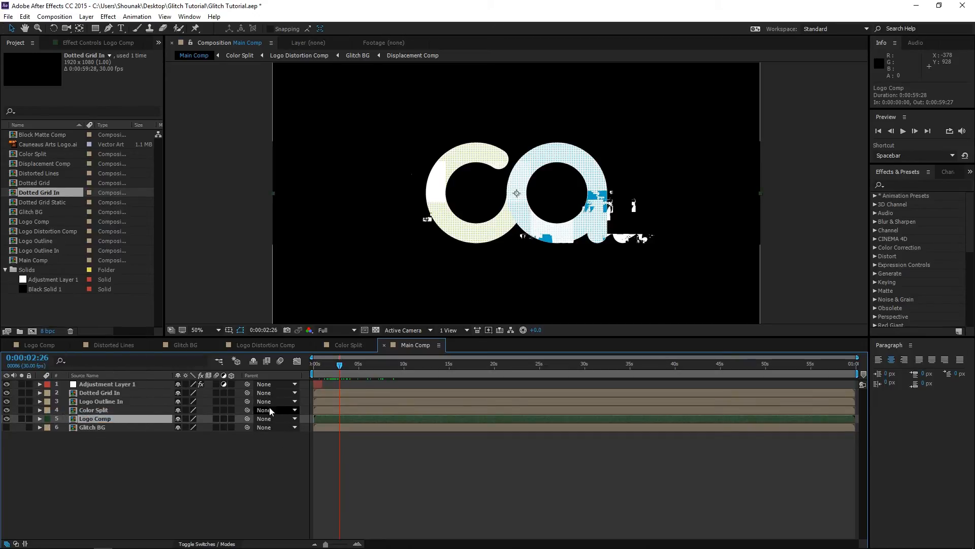
- Trim the ends of the Dotted Grid In, Logo Outline In and Color Split layers to about 2 seconds
click(350, 395)
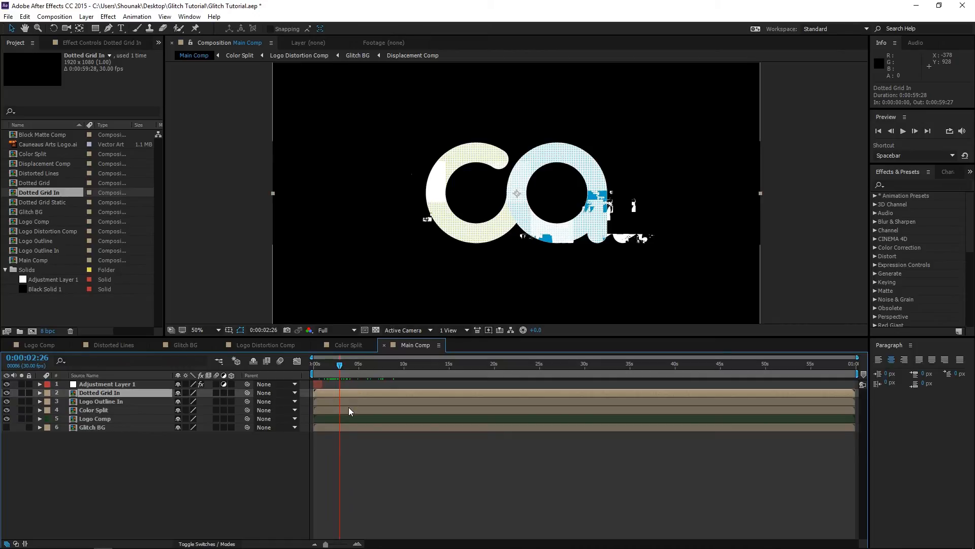
shift+click(348, 408)
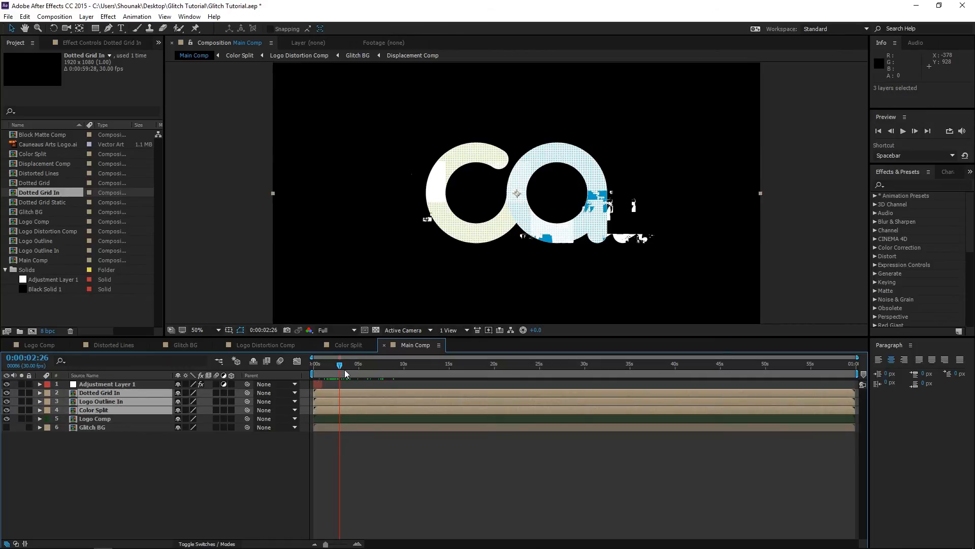
key(alt+bracketright)
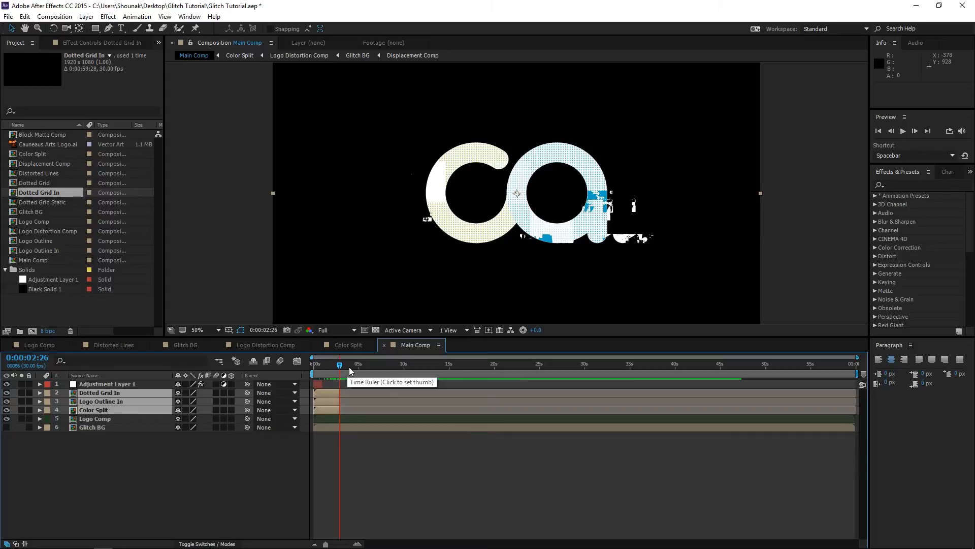
key(ctrl+z)
key(alt+bracketright)
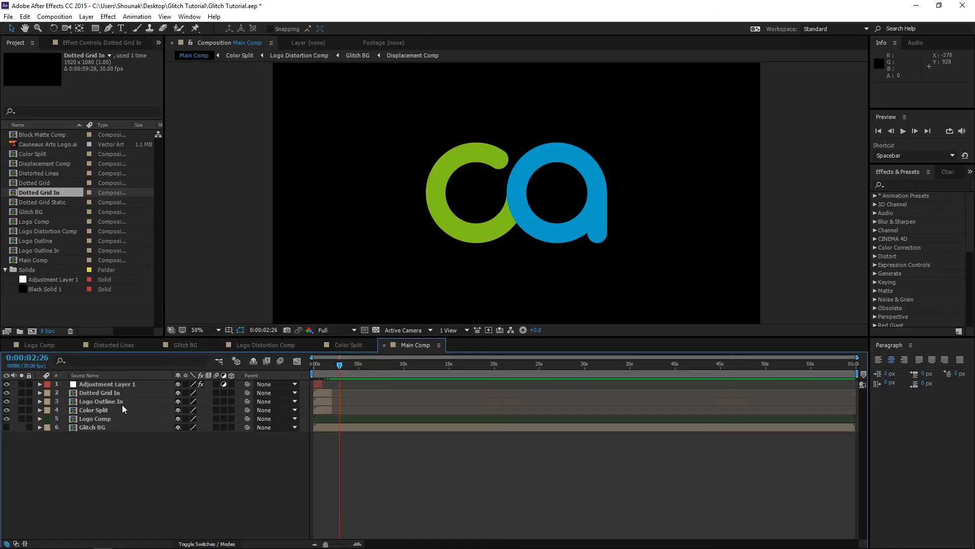
- Extend Logo Outline In to about 2.5 seconds and duplicate the adjustment layer for a second glitch
click(108, 402)
drag(325, 401, 337, 365)
click(318, 384)
key(ctrl+d)
- Set the blending mode of the Dotted Grid In and Logo Outline In layers to Add
click(108, 401)
shift+click(108, 410)
key(F4)
click(191, 401)
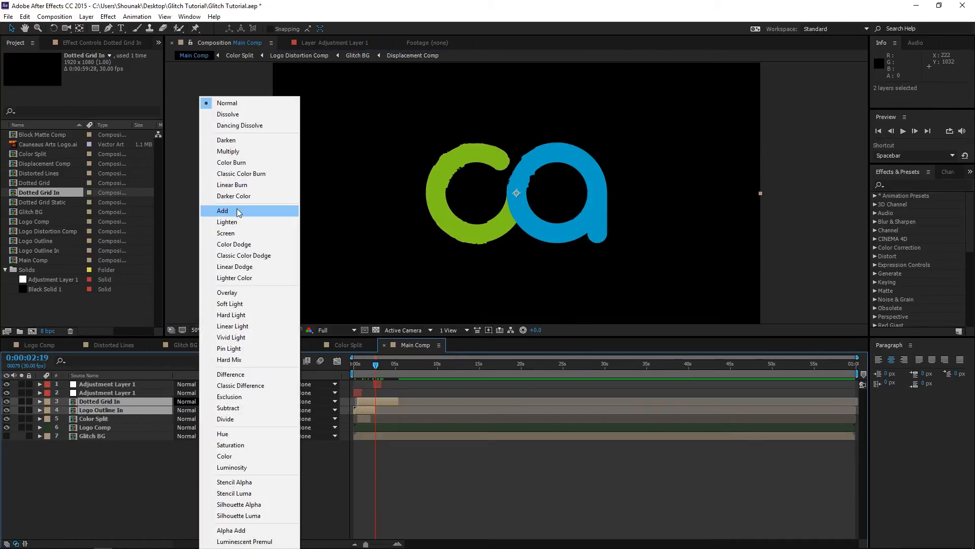
click(237, 211)
- Move Color Split to about 2.5 seconds, place a duplicate near 5 seconds, and start Dotted Grid In at about 3 seconds
click(366, 418)
drag(365, 418, 377, 418)
key(ctrl+d)
drag(376, 419, 396, 418)
mouse_move(380, 364)
mouse_down()
mouse_move(357, 364)
mouse_move(387, 364)
mouse_up()
drag(376, 402, 398, 401)
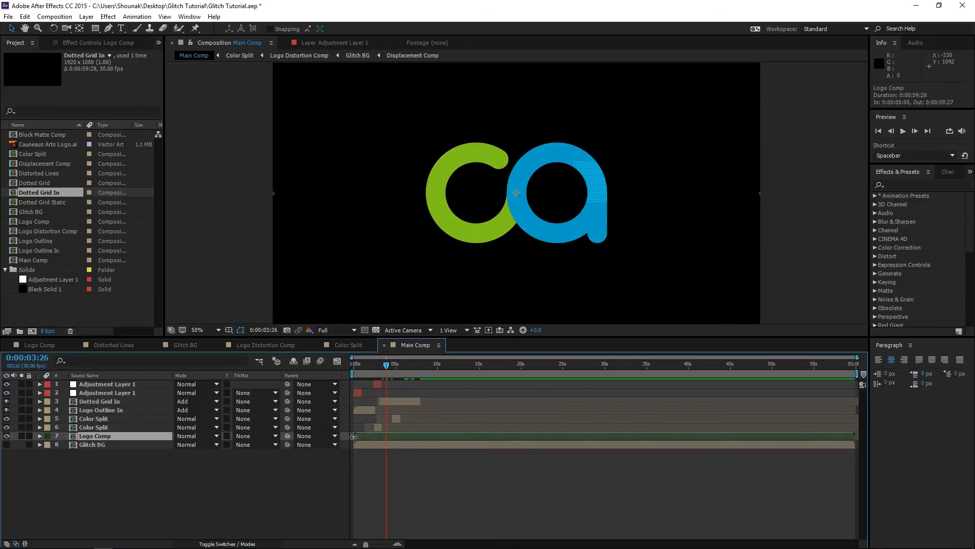
- Duplicate Color Split again at about 7.5 seconds, trim Logo Comp's start to 0:00:08:01, and preview the animation
drag(387, 364, 405, 364)
click(398, 418)
key(ctrl+d)
drag(398, 418, 420, 419)
drag(411, 444, 421, 445)
key(space)
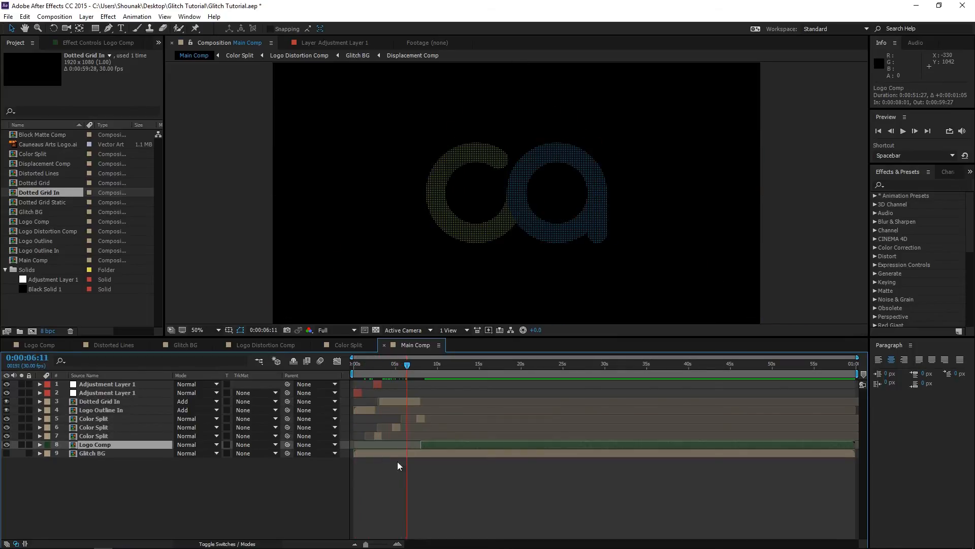
- Start Logo Comp at 0:00:06:00 and trim the end of Dotted Grid In to about 5.7 seconds
click(383, 546)
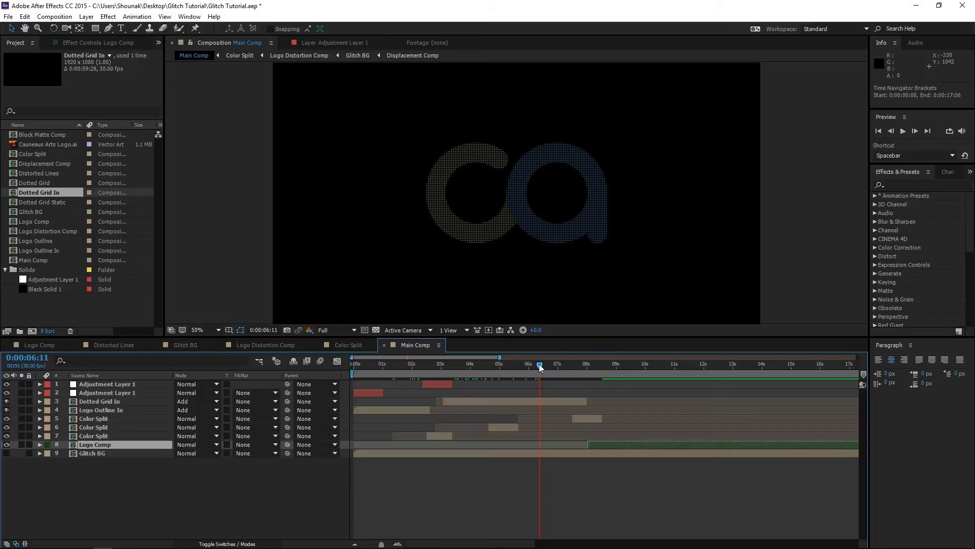
drag(540, 365, 530, 369)
drag(589, 445, 529, 445)
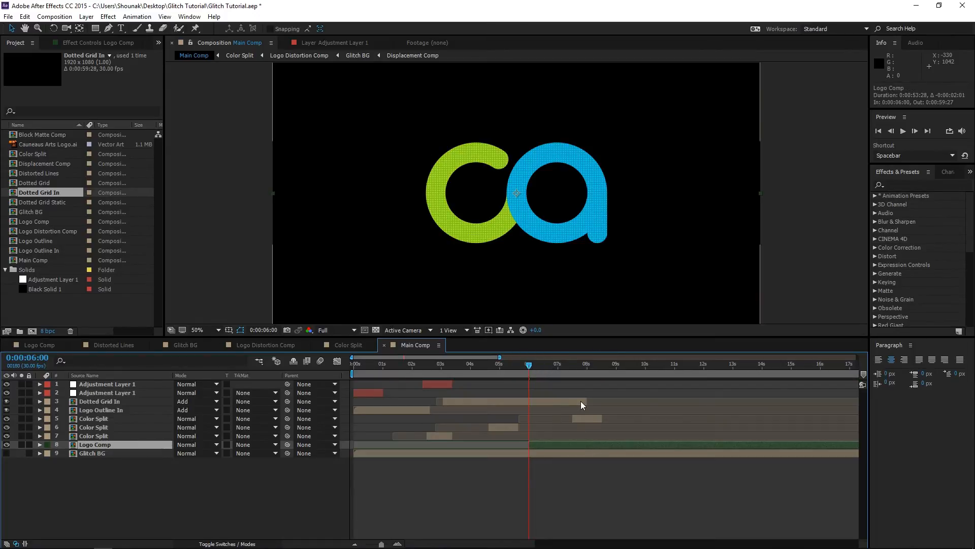
drag(586, 400, 519, 400)
- Duplicate the upper adjustment layer and move the copy to start at 0:00:05:13
click(432, 385)
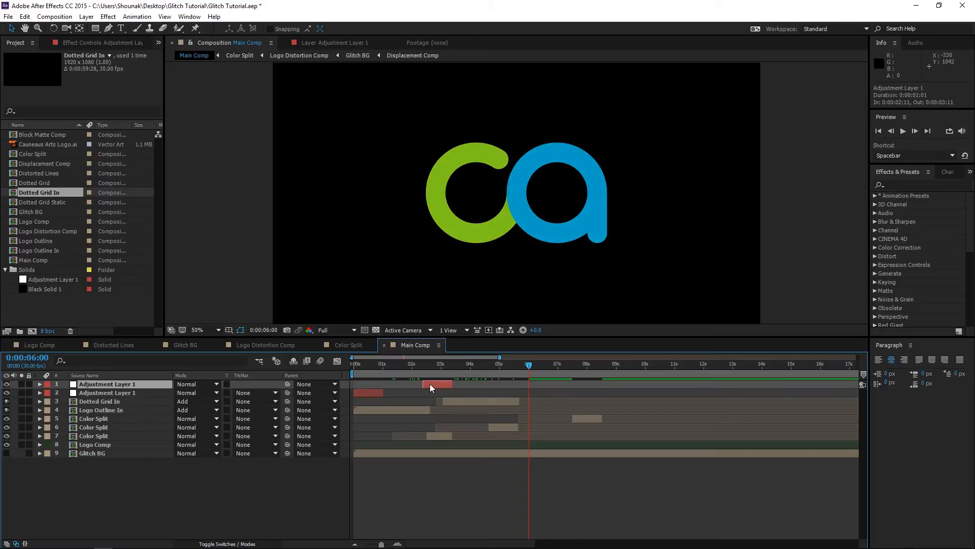
key(ctrl+d)
drag(443, 384, 524, 382)
- Set the new adjustment layer's maximum horizontal displacement to 114 and trim its start to about 5.8 seconds
click(94, 42)
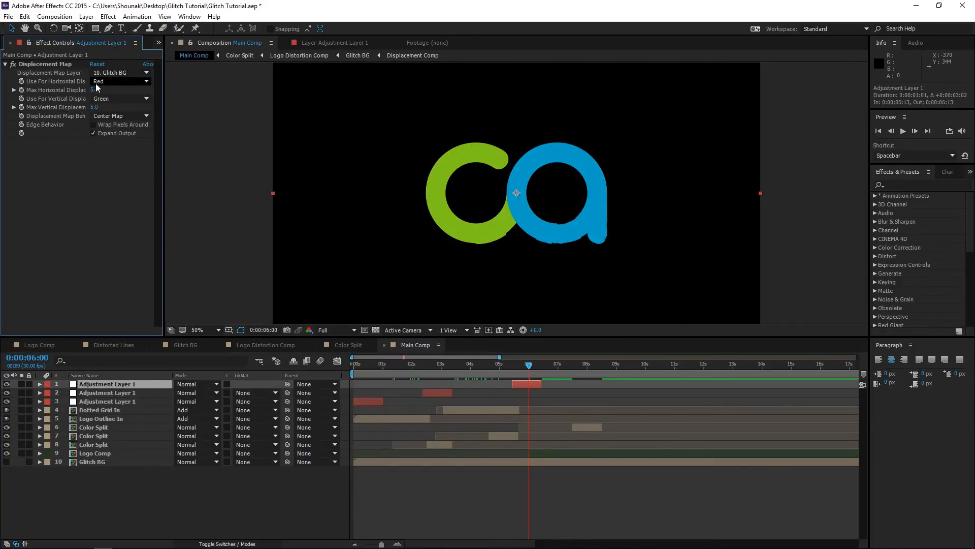
drag(94, 89, 149, 91)
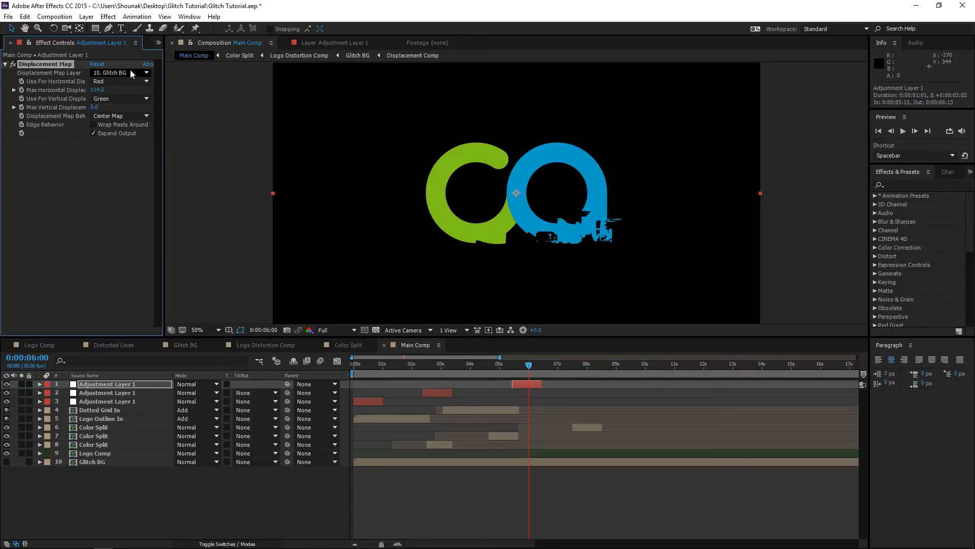
drag(513, 385, 523, 384)
drag(529, 365, 521, 365)
- Retime the Dotted Grid In layer to span about 3.4 to 6.3 seconds
click(539, 453)
drag(497, 410, 509, 410)
drag(530, 410, 537, 410)
- Duplicate Dotted Grid In and move the copy to the beginning of the timeline
mouse_move(520, 364)
mouse_down()
mouse_move(543, 367)
mouse_move(511, 365)
mouse_up()
key(ctrl+d)
click(383, 365)
drag(464, 418, 371, 418)
drag(383, 364, 354, 365)
drag(360, 419, 354, 418)
- Retime the lowest adjustment layer to span 0:00:01:02 to 0:00:01:10
drag(364, 401, 385, 401)
drag(354, 365, 378, 366)
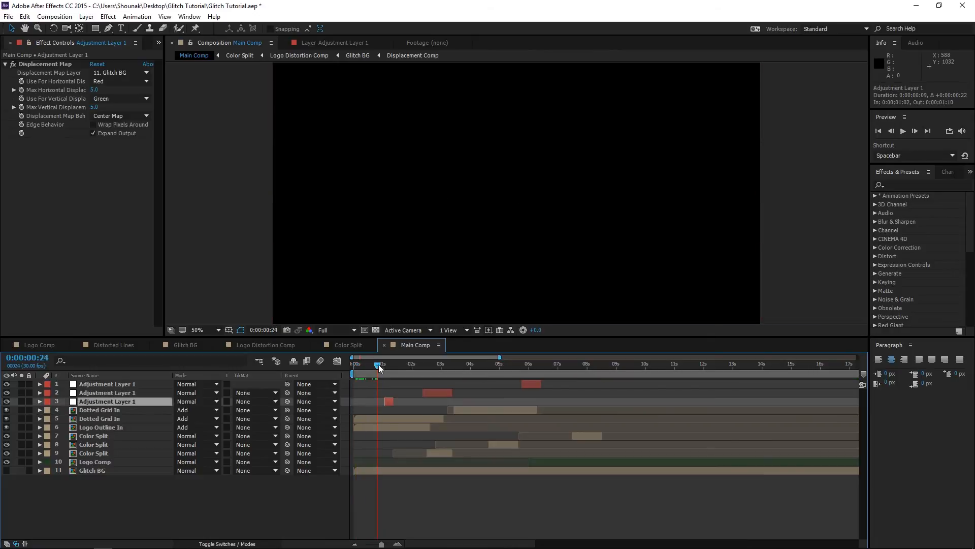
- Shift the early Dotted Grid In layer to start 3 frames before zero and duplicate it
drag(386, 418, 383, 419)
key(ctrl+d)
drag(377, 366, 391, 366)
- Apply the Fill effect to the new Dotted Grid In copy and set its color to white (FFFFFF)
click(910, 183)
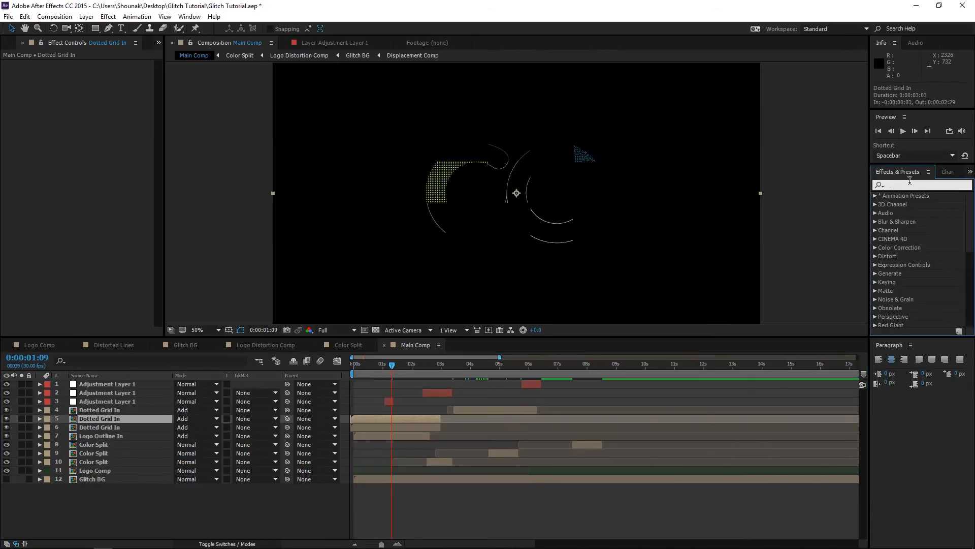
text(fill)
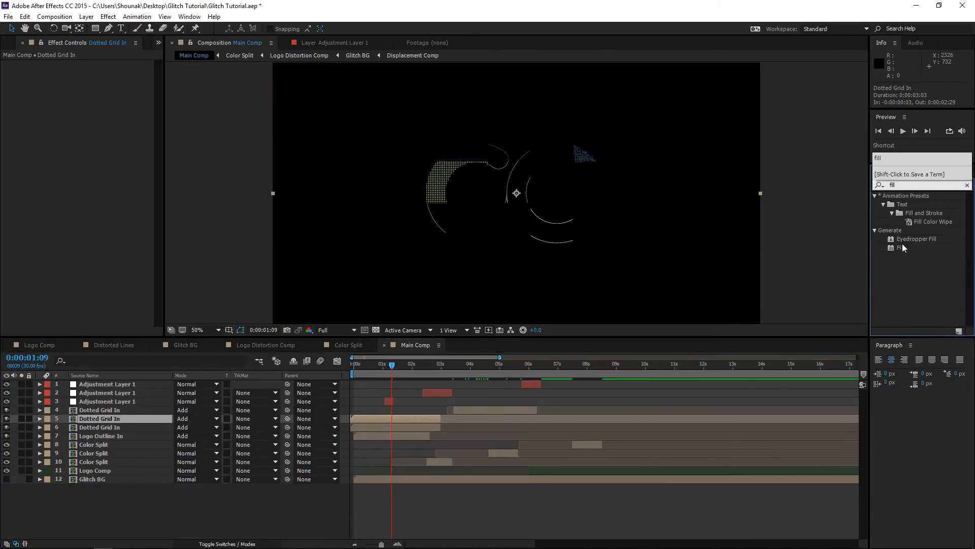
double_click(903, 248)
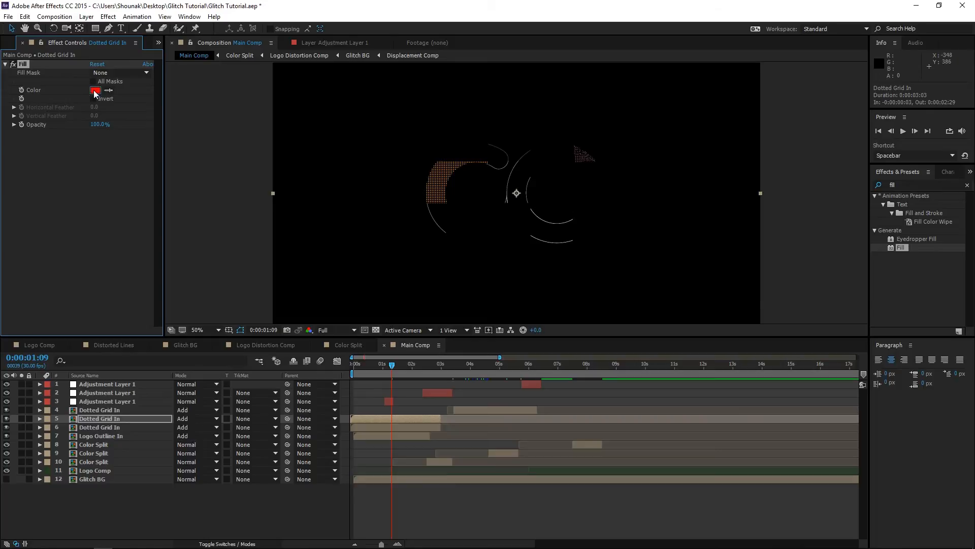
click(95, 91)
click(649, 166)
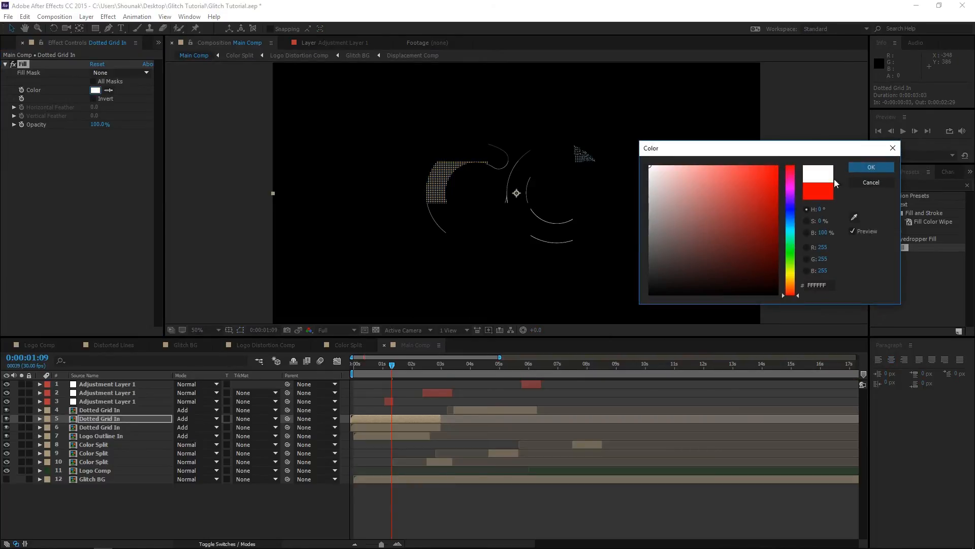
click(870, 167)
- Scale the white-filled Dotted Grid In copy to 123% and retime it to span about 1 to 1.9 seconds
key(s)
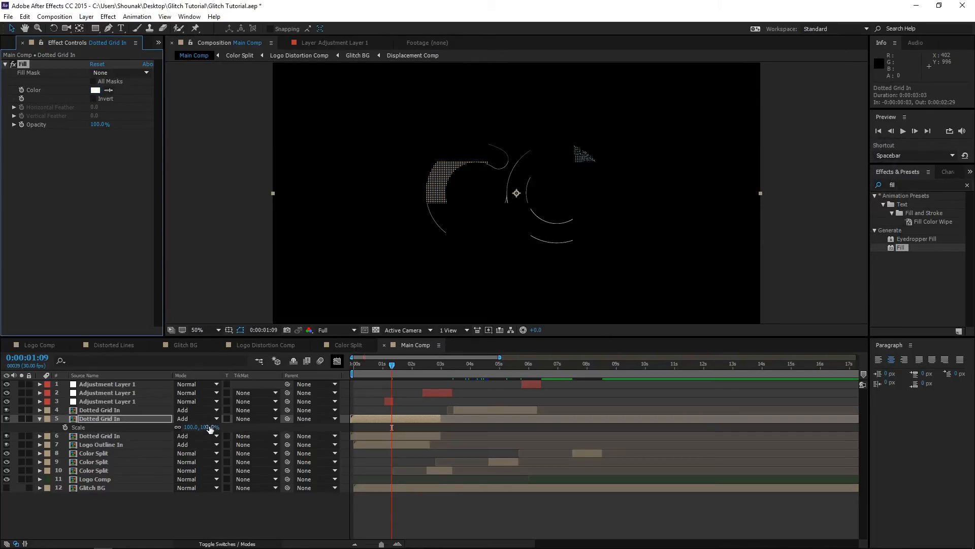
drag(192, 427, 231, 427)
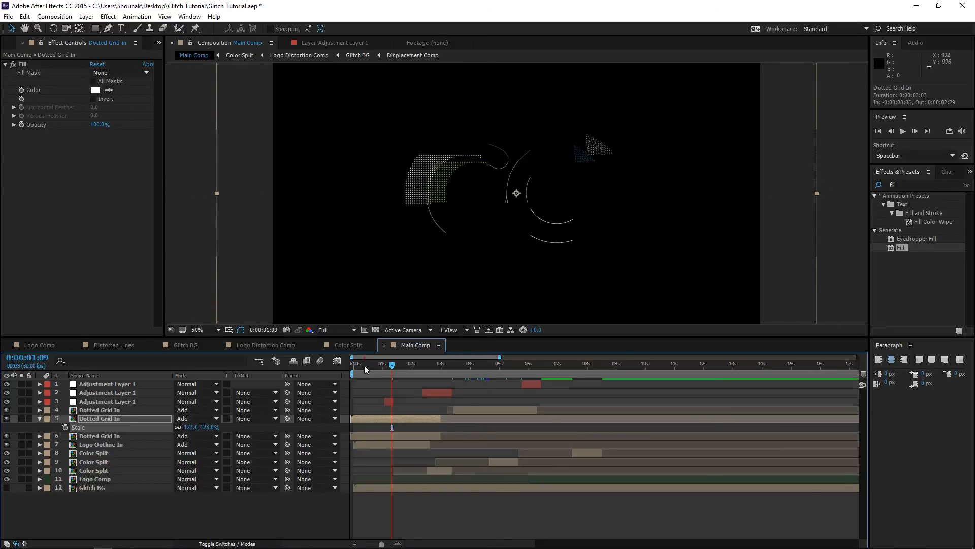
drag(441, 419, 394, 420)
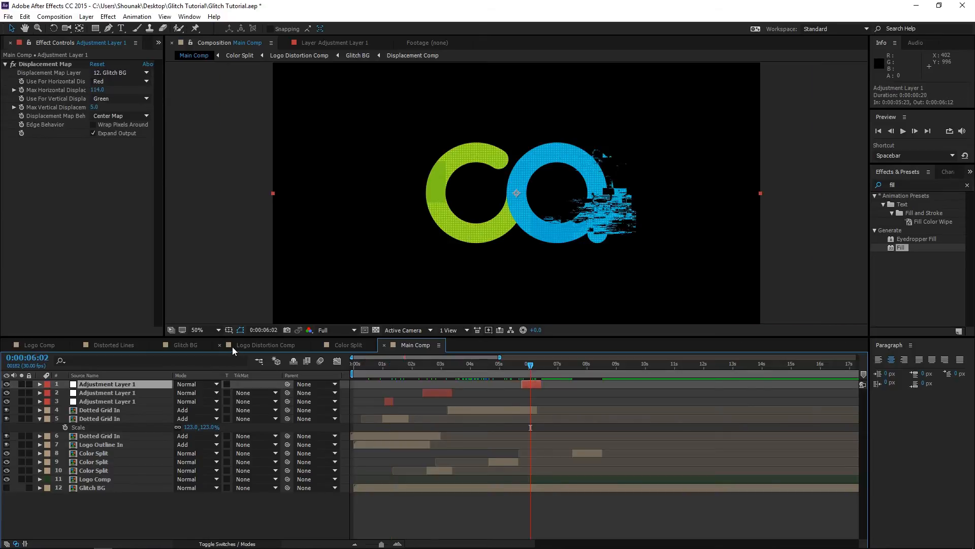
- Copy the Mosaic adjustment layer from Logo Distortion Comp into Main Comp twice, placing the copies at 0:00:00:23 and about 5.9 seconds
click(270, 345)
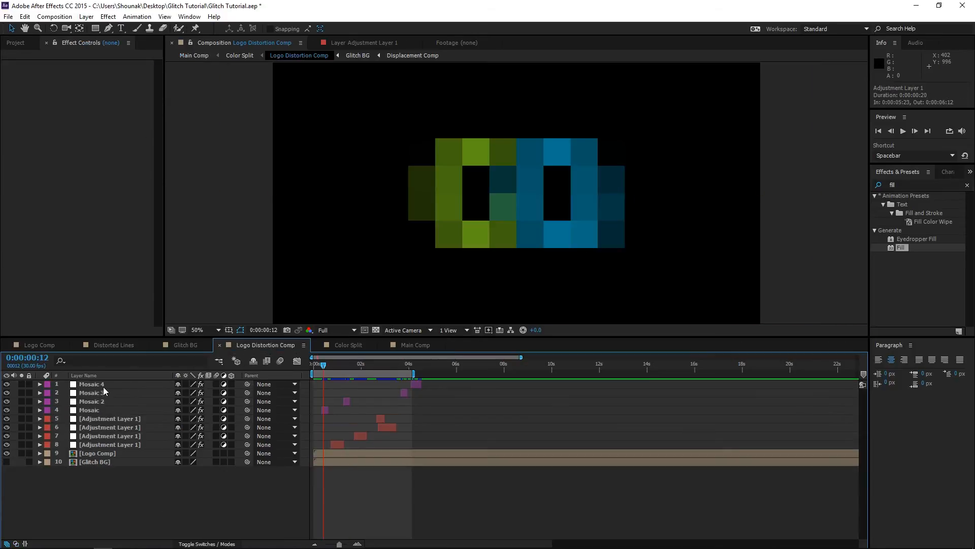
click(102, 409)
key(ctrl+c)
click(413, 346)
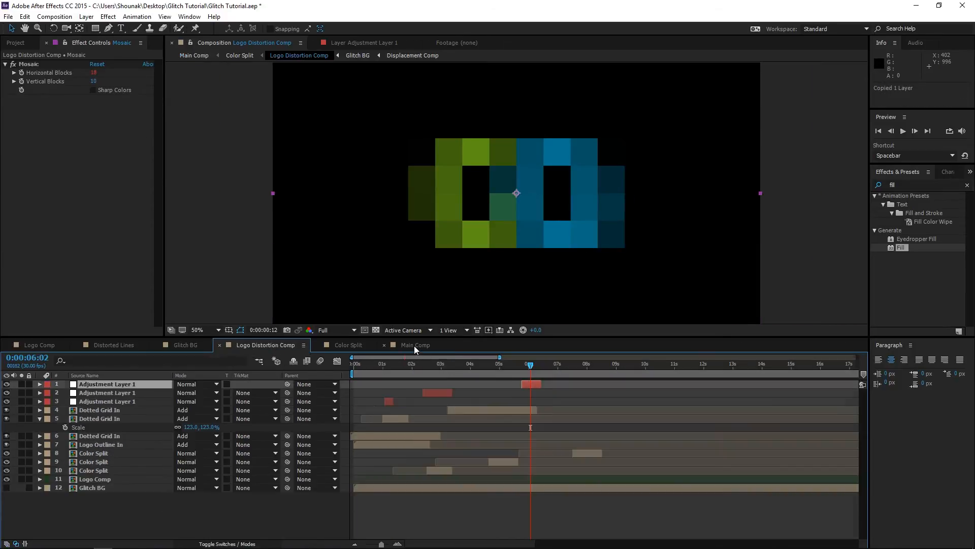
key(ctrl+v)
key(ctrl+v)
drag(368, 385, 522, 371)
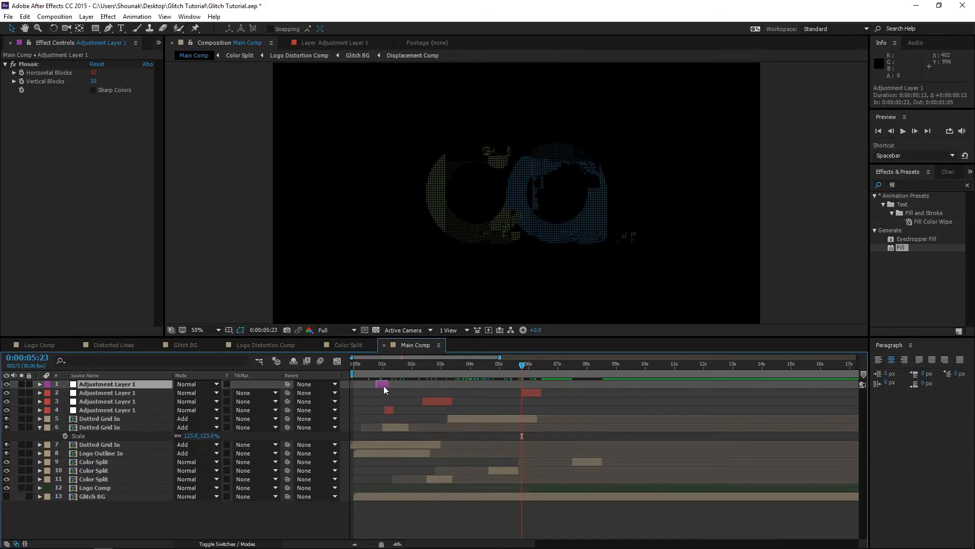
key(ctrl+v)
drag(386, 384, 465, 371)
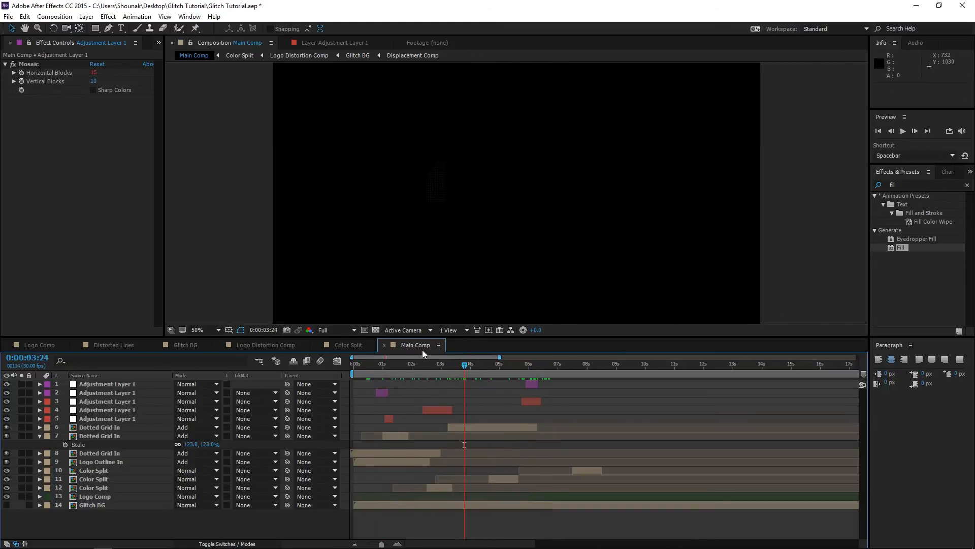
- Add the Glitch BG composition to Main Comp, between the adjustment layers and the topmost Dotted Grid In layer
click(417, 365)
drag(416, 366, 415, 366)
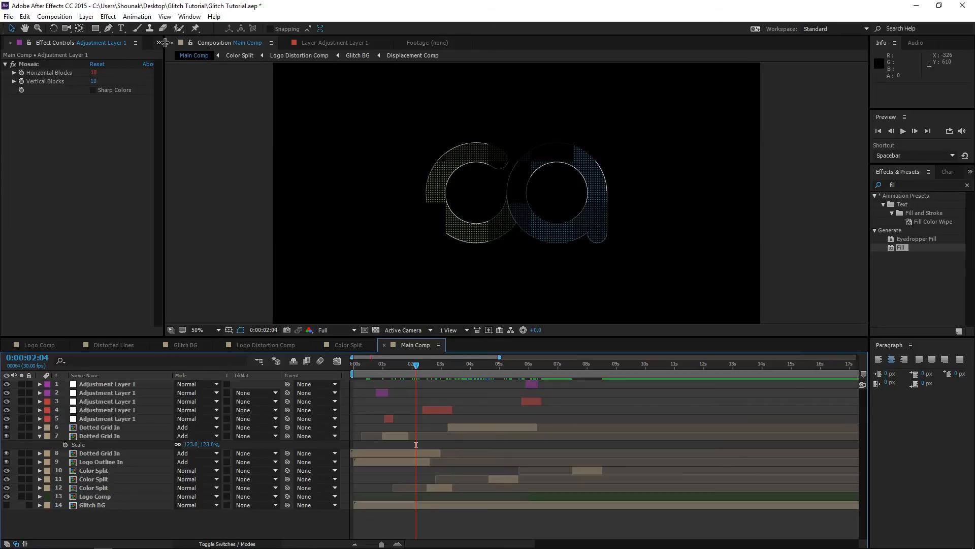
click(159, 42)
click(173, 54)
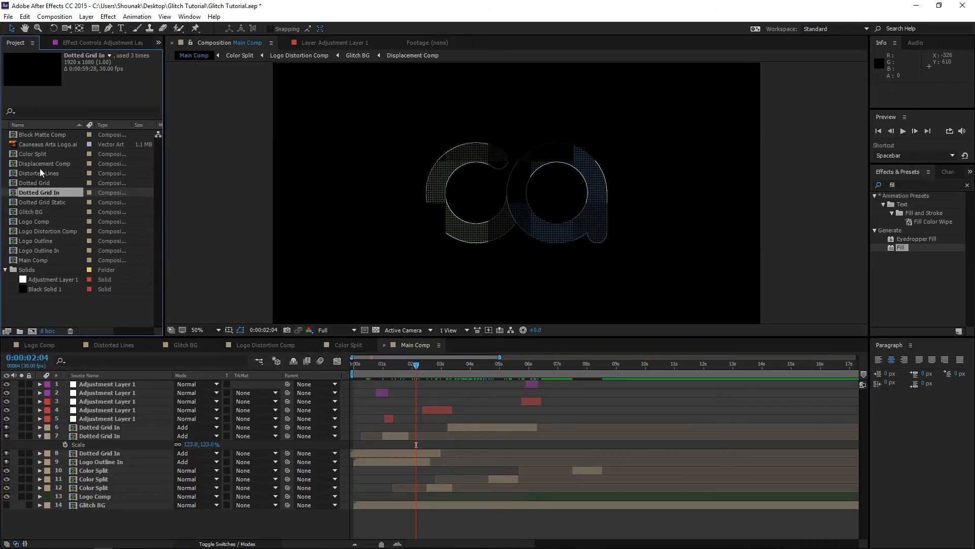
click(42, 211)
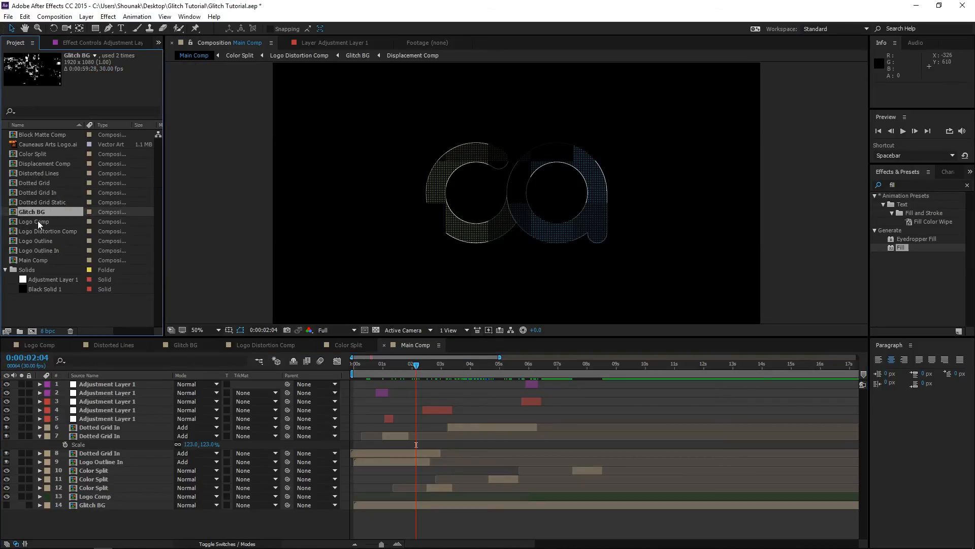
drag(41, 208, 105, 422)
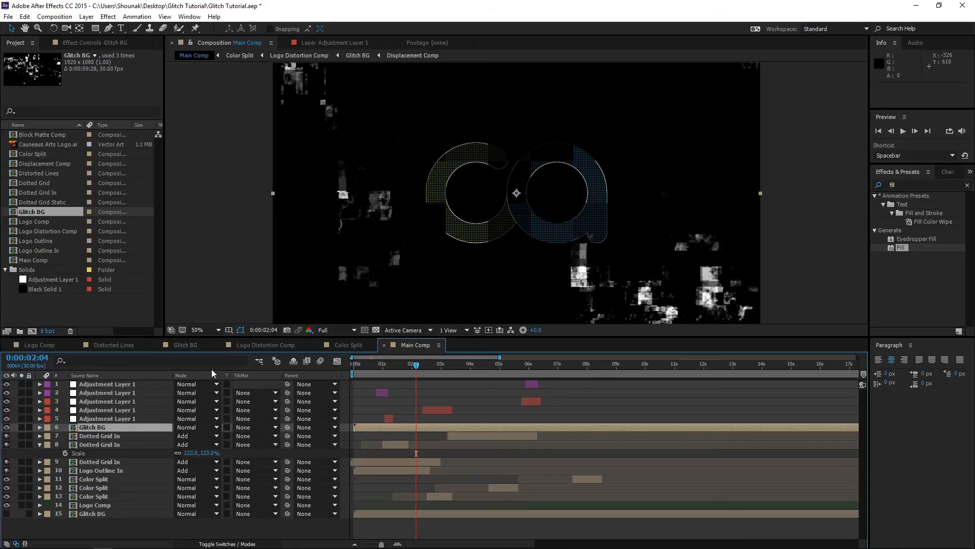
- Apply the Tritone effect to the newly added Glitch BG layer
click(908, 184)
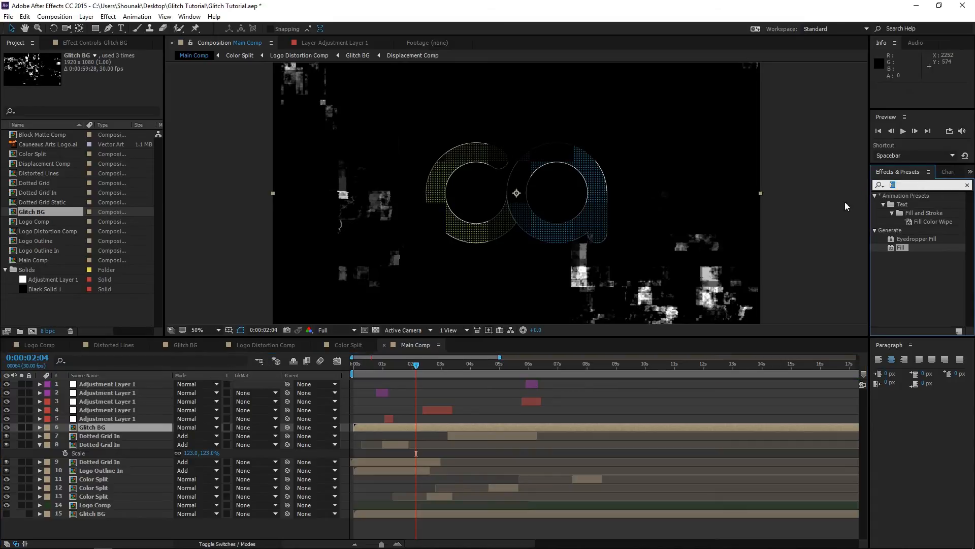
click(886, 186)
text(tritone)
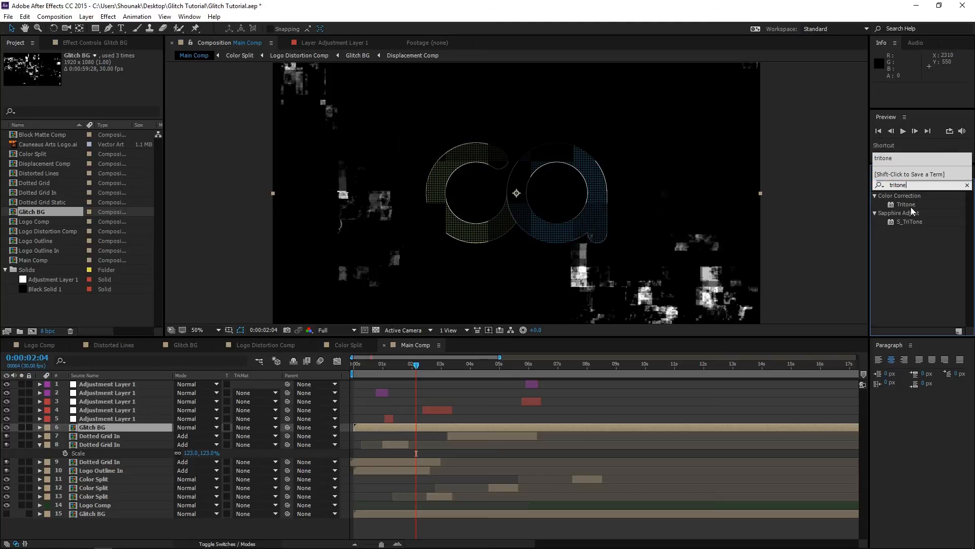
double_click(910, 205)
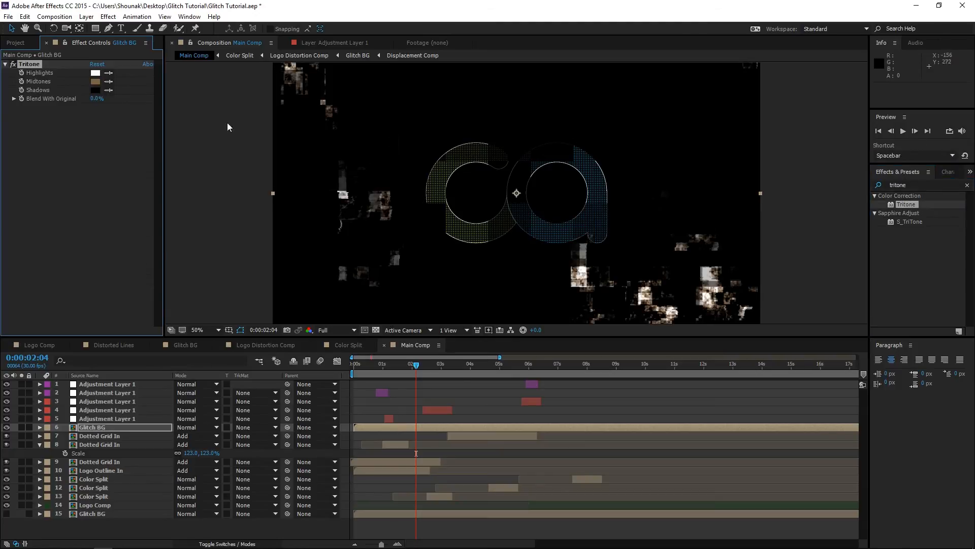
- Set the Tritone midtones to the logo's green and the highlights to the logo's blue by sampling the artwork
drag(526, 367, 554, 367)
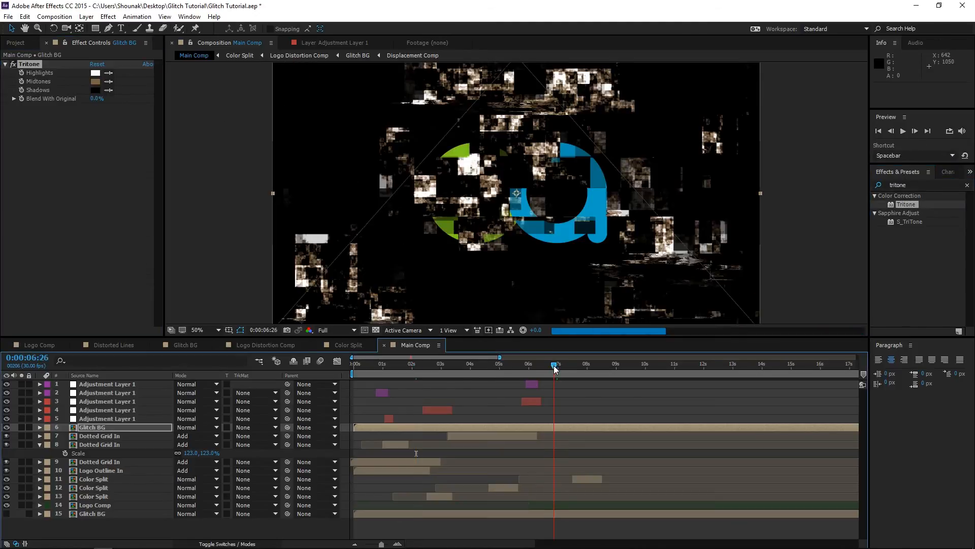
click(108, 84)
click(485, 155)
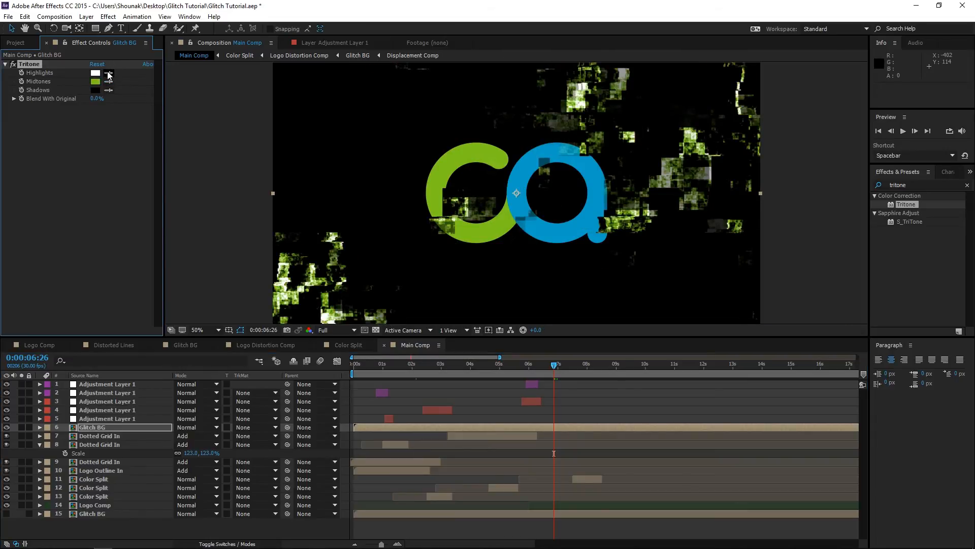
click(108, 75)
click(587, 172)
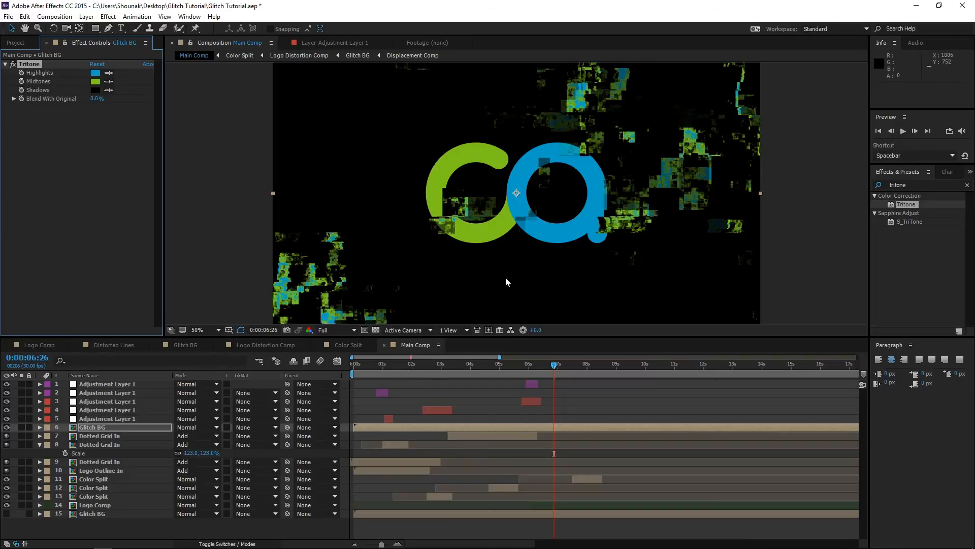
- Set the upper Glitch BG layer's opacity to 40% and its blending mode to Add, and preview the result
drag(364, 362, 405, 366)
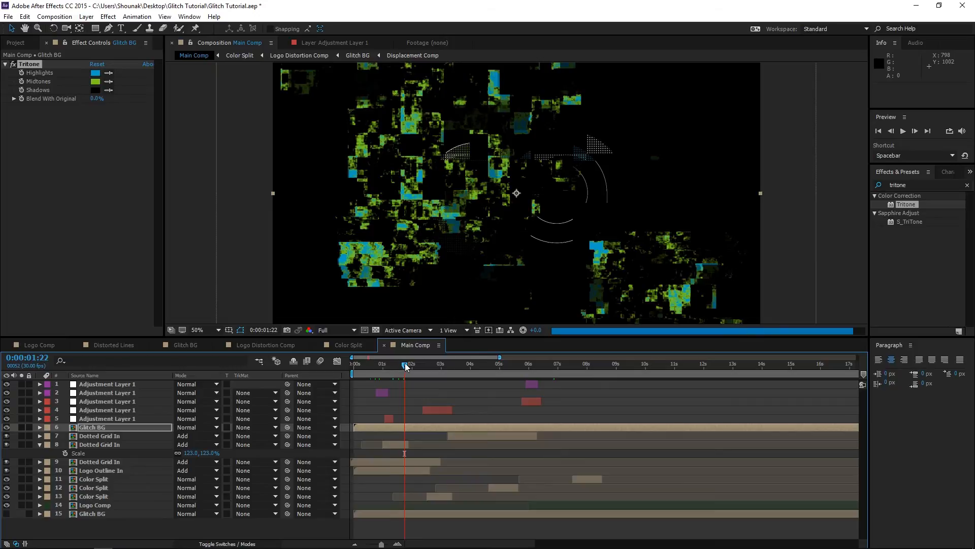
click(115, 427)
key(t)
click(180, 436)
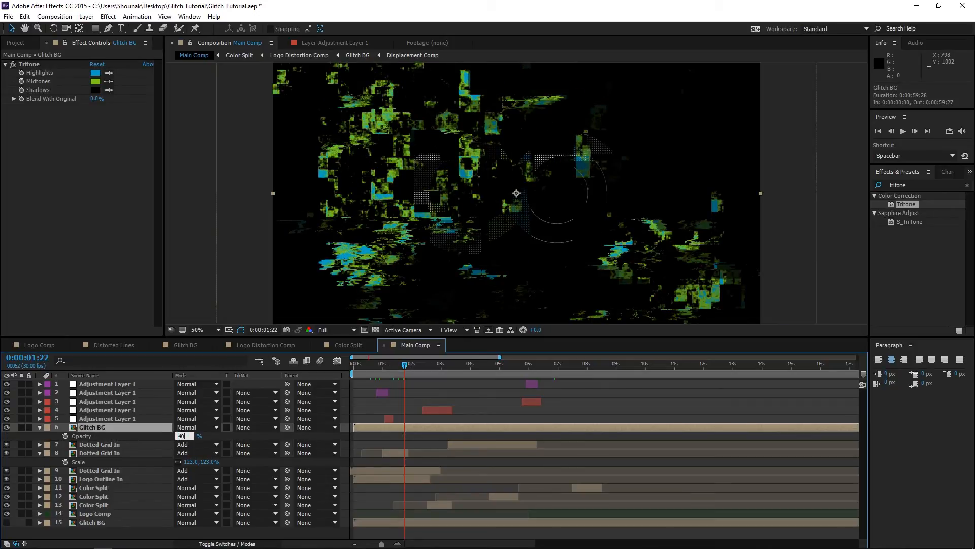
key(Return)
key(space)
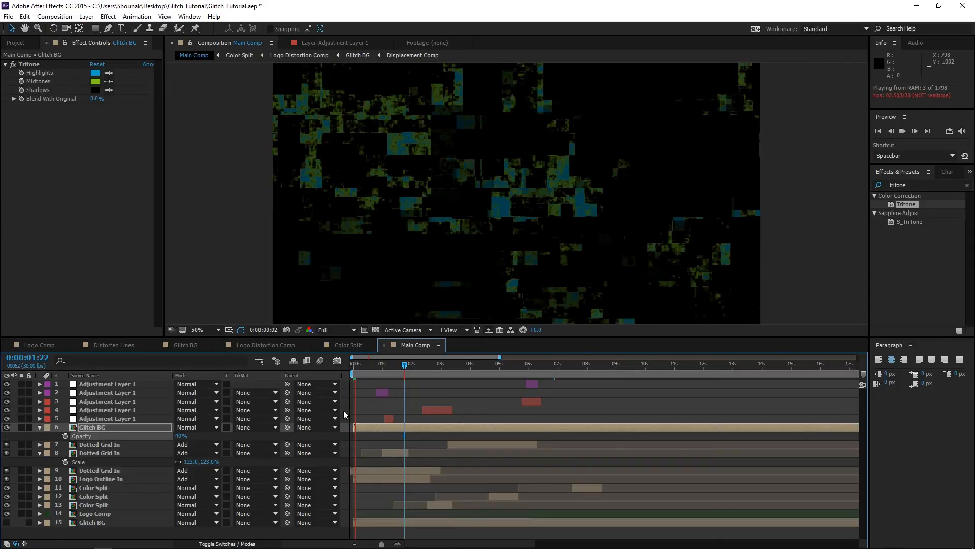
click(196, 428)
click(250, 209)
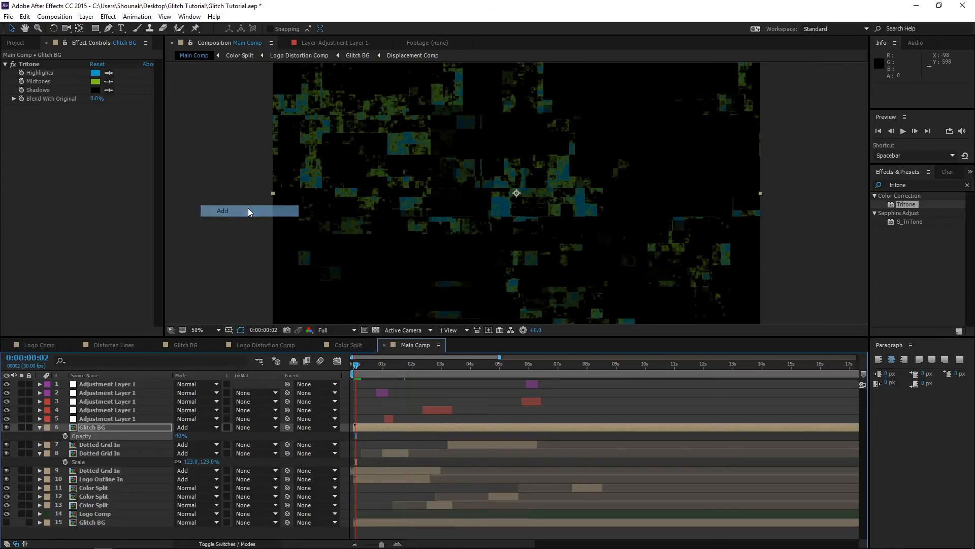
key(space)
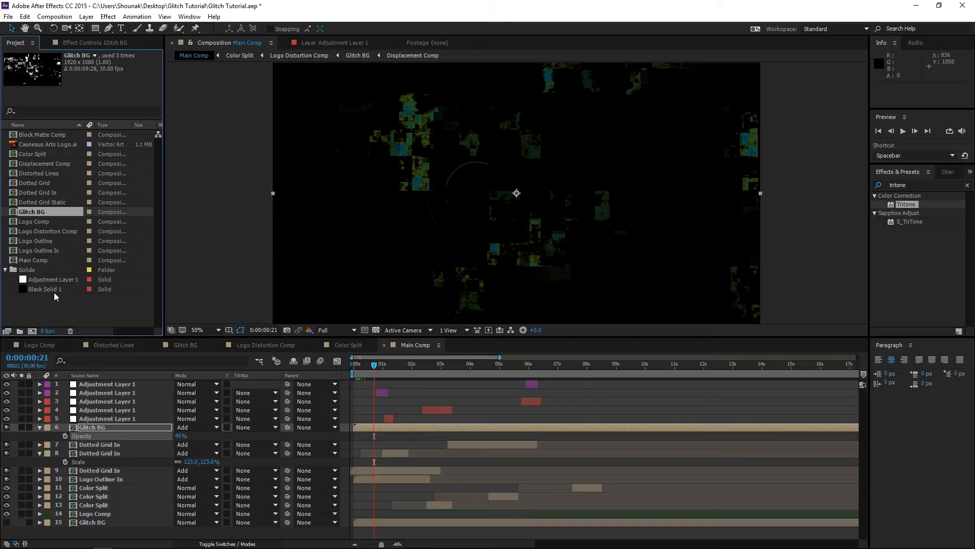
- Place Black Solid 1 at the bottom of the Main Comp layer stack and apply the Gradient Ramp effect to it
drag(55, 296, 101, 531)
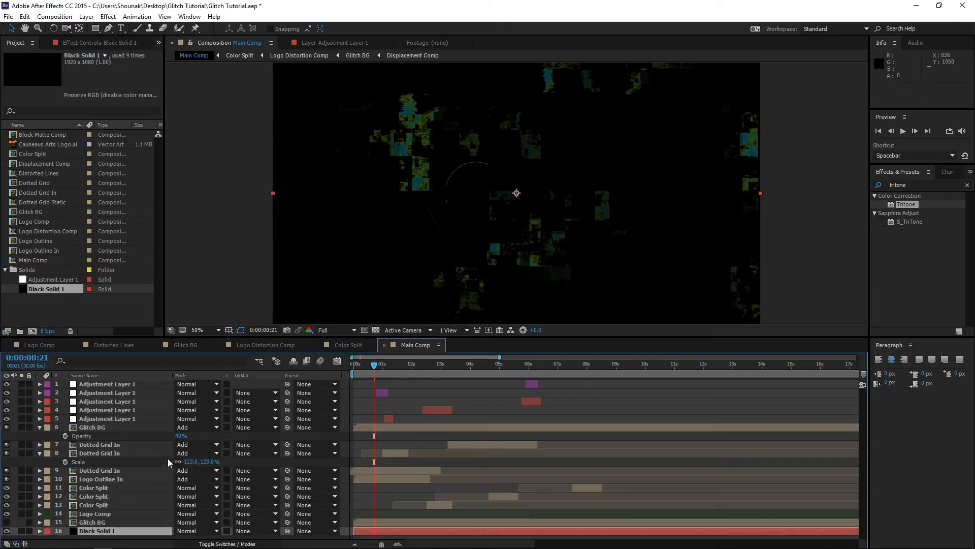
double_click(899, 184)
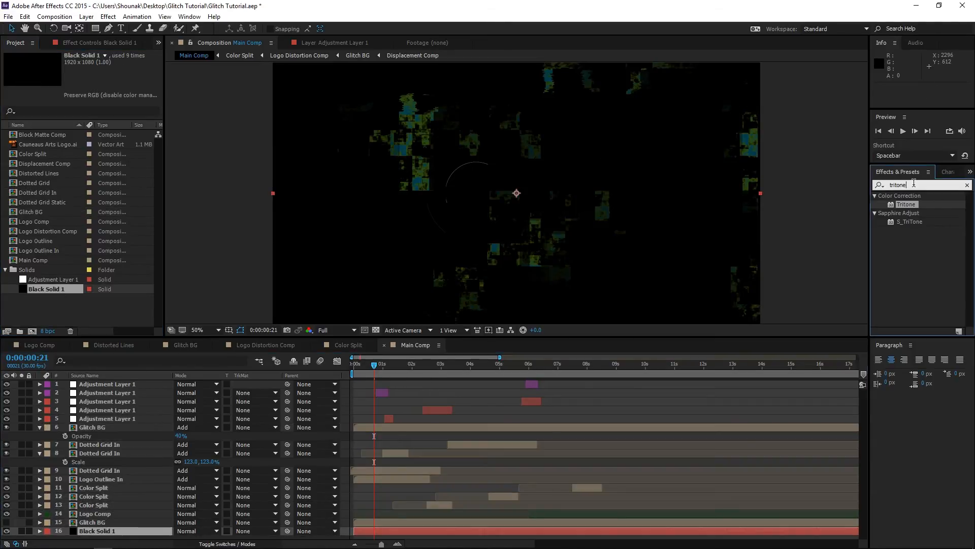
text(g)
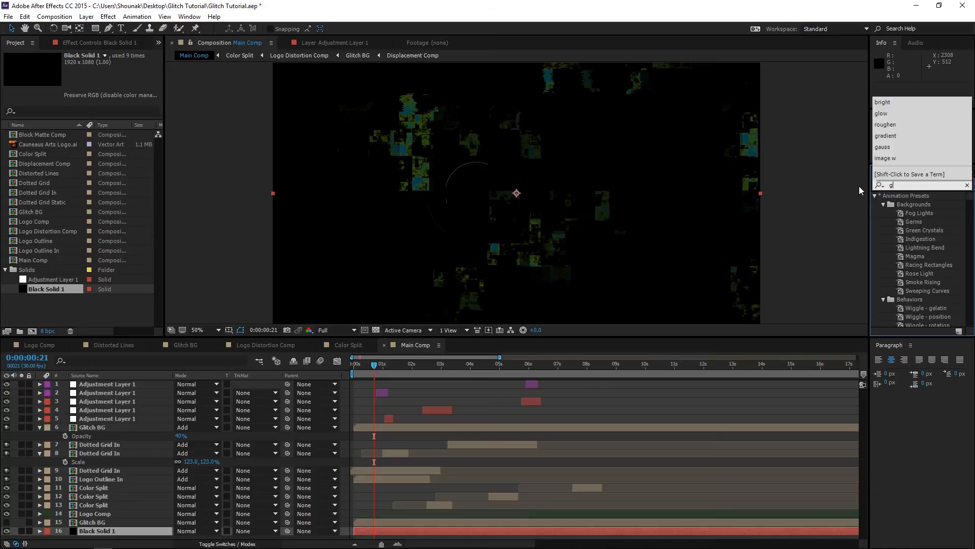
text(radient)
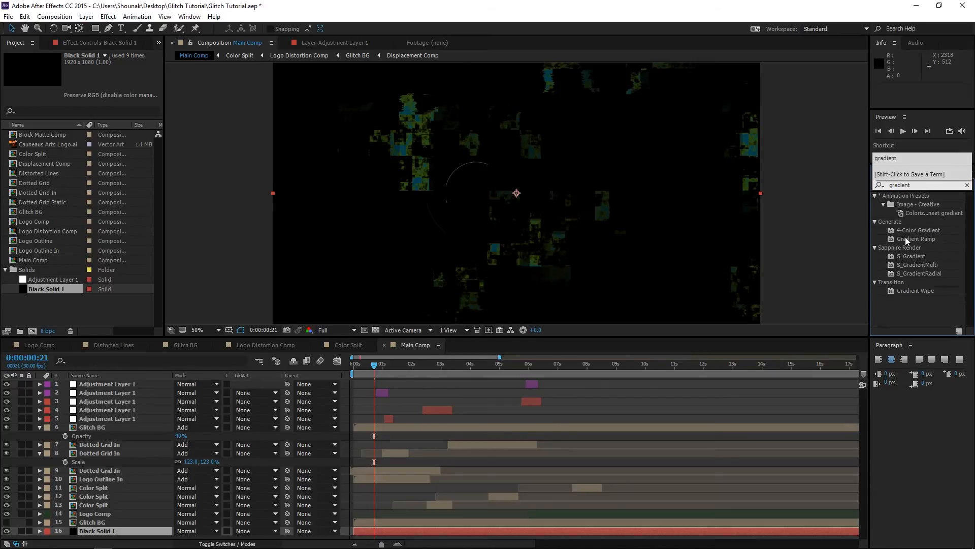
double_click(908, 239)
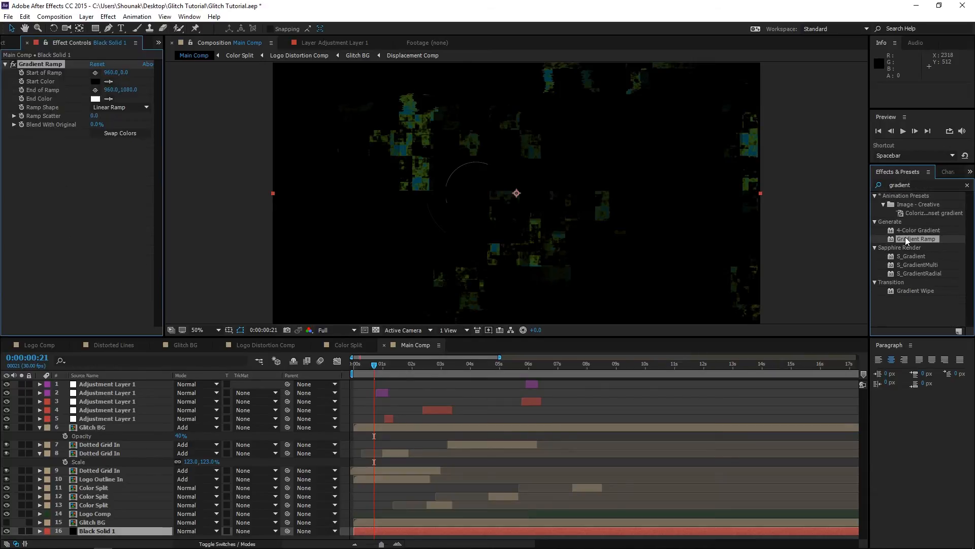
- Make the background gradient a Radial Ramp starting at the frame's centre and ending just outside its lower-right corner at 1980, 1104
scroll(471, 179, down, 1)
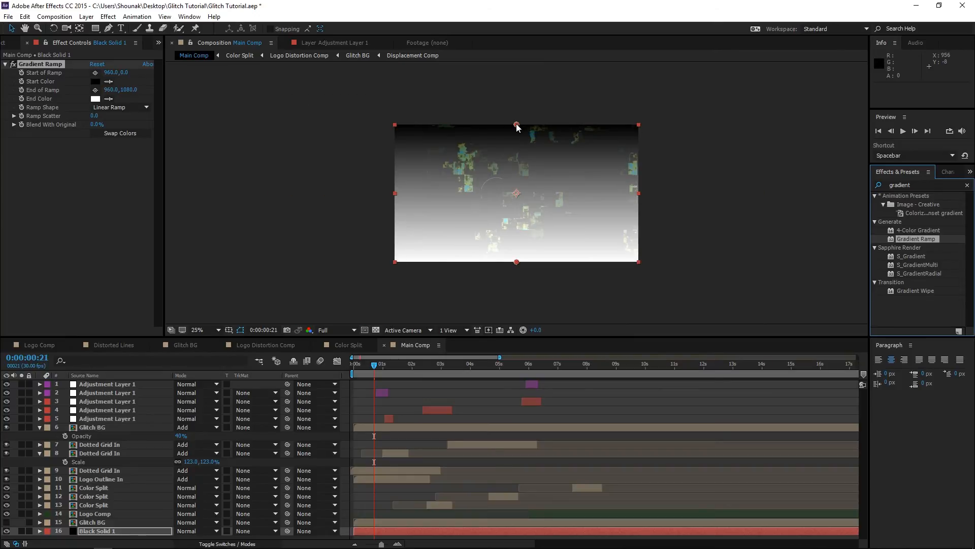
drag(517, 125, 517, 194)
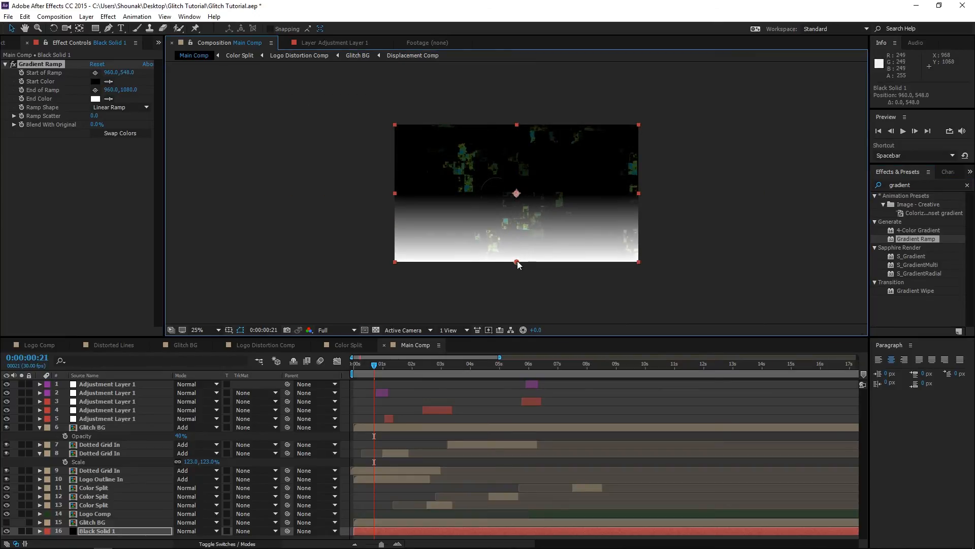
drag(516, 262, 650, 264)
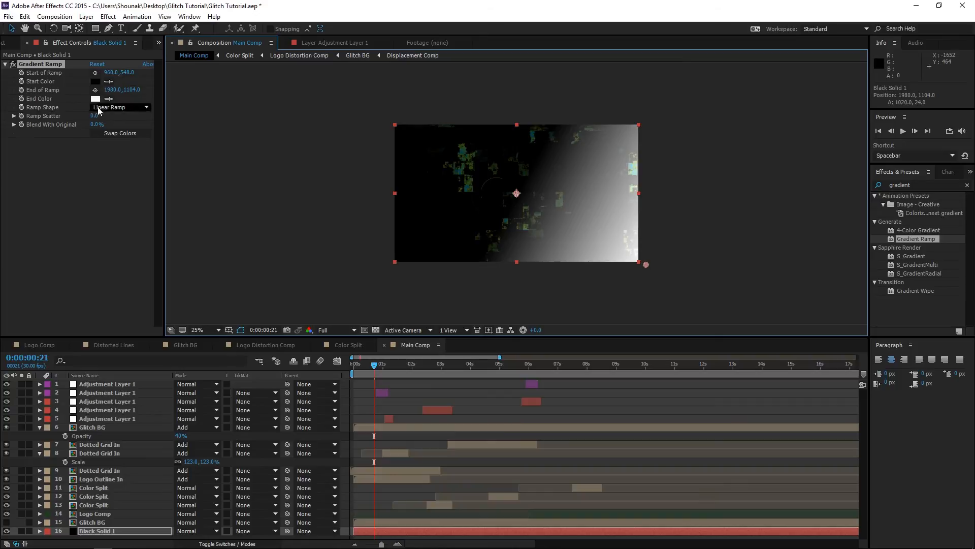
click(118, 107)
click(126, 129)
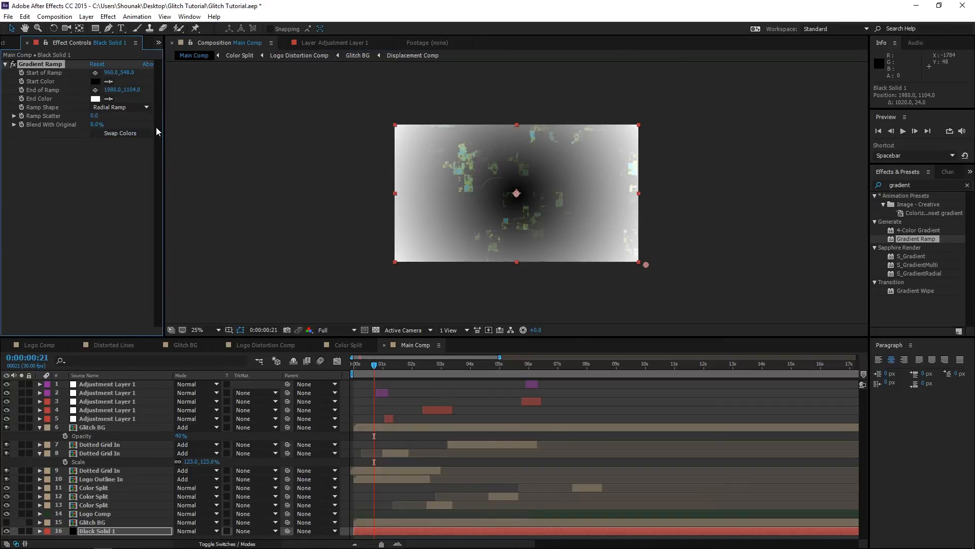
- Set the background gradient's end colour to black and its start colour to dark grey, RGB 30, 30, 30
click(95, 82)
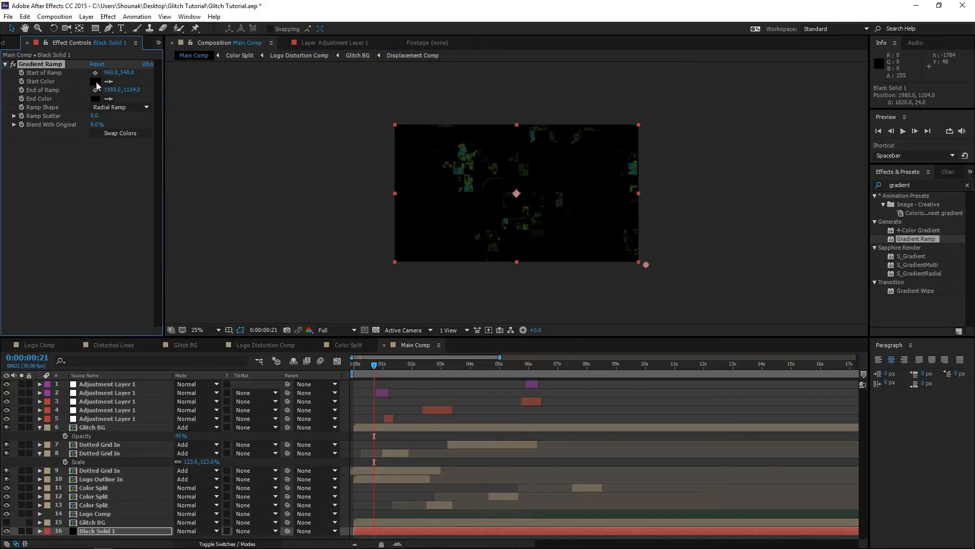
drag(669, 265, 635, 272)
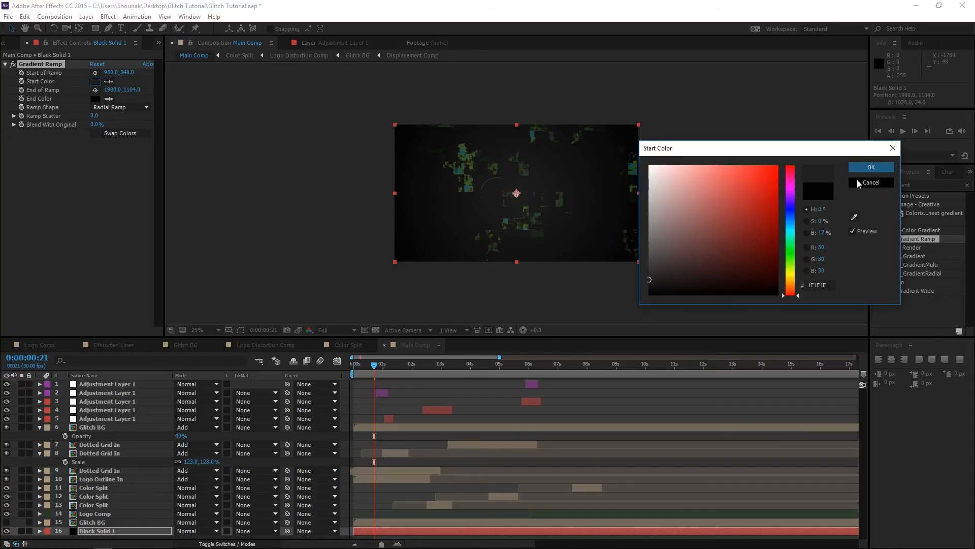
click(871, 167)
- End the work area at 0:00:07:02 for preview and shorten both Mosaic adjustment layers, the earlier one to 7 frames from 0:00:00:23
drag(420, 366, 562, 370)
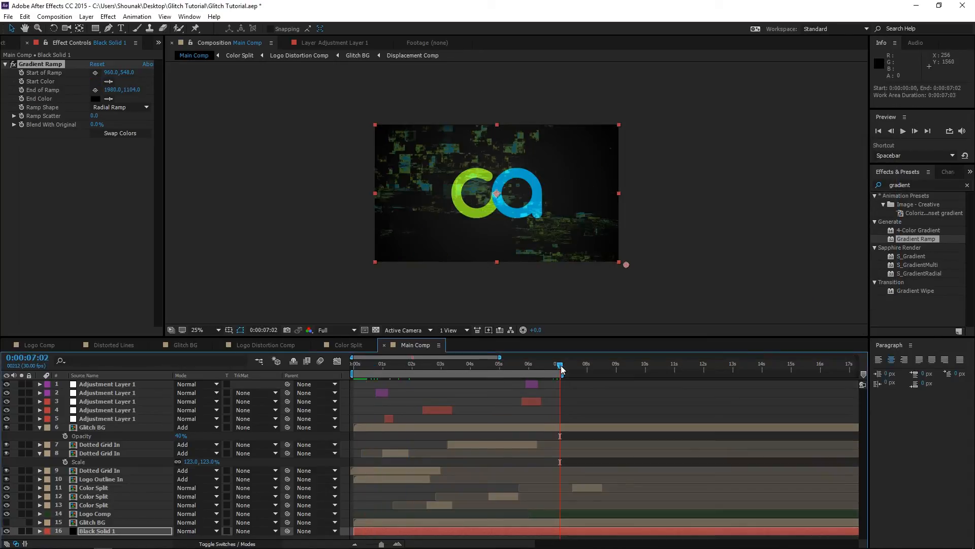
key(space)
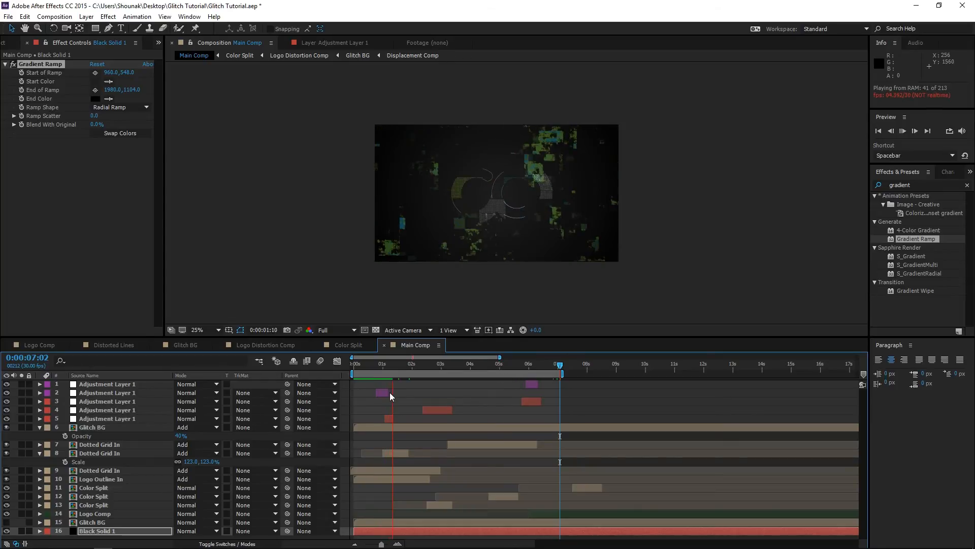
drag(389, 392, 383, 392)
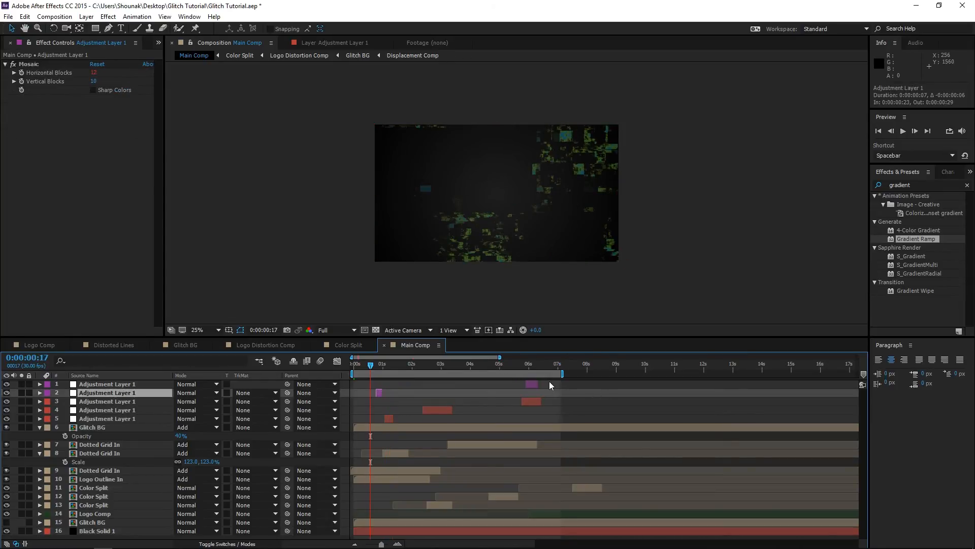
drag(539, 381, 534, 382)
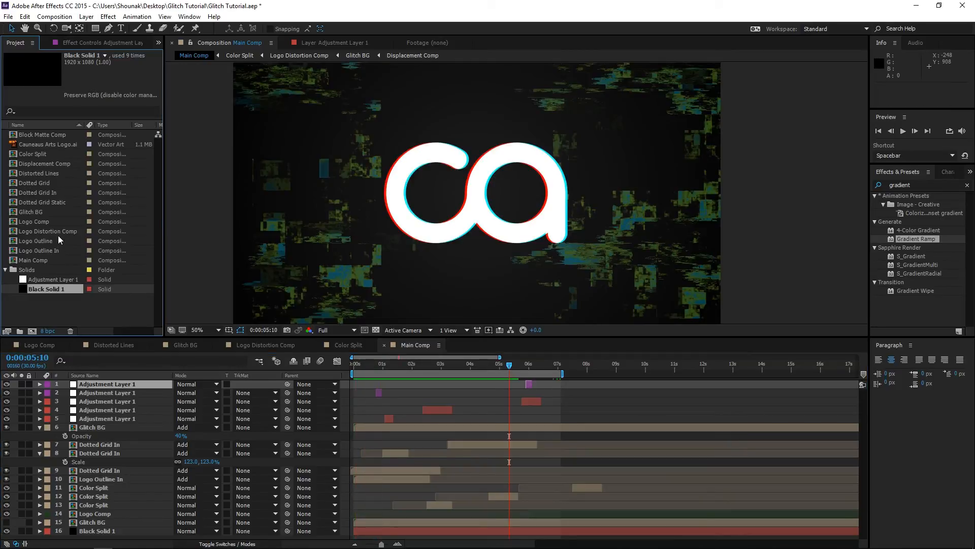
- Add Logo Distortion Comp beneath Logo Comp in the layer stack, trimmed to end where Logo Comp begins
drag(57, 236, 119, 525)
click(419, 365)
click(421, 366)
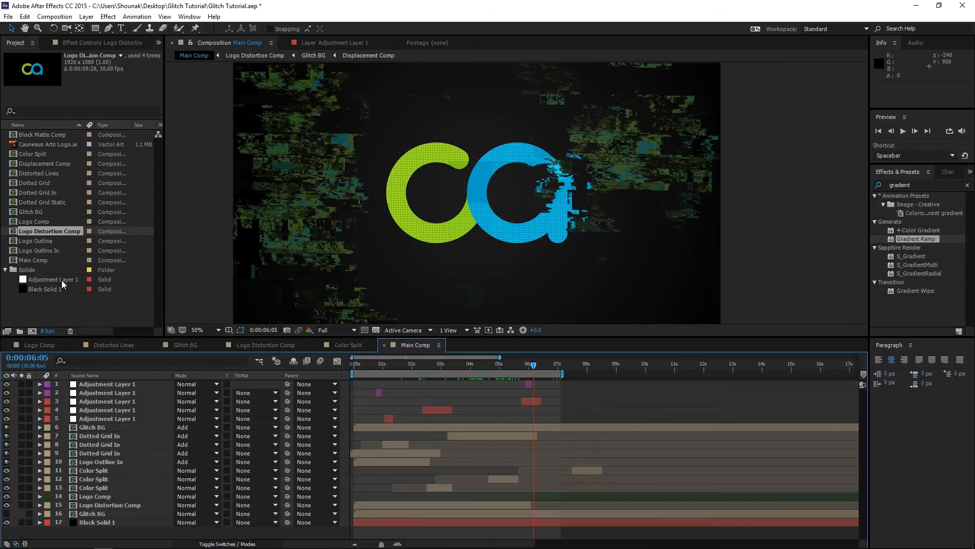
- Add Adjustment Layer 1 at the top of Main Comp, enable its adjustment switch and apply the Wave Warp effect to it
drag(62, 280, 111, 382)
key(F4)
click(224, 384)
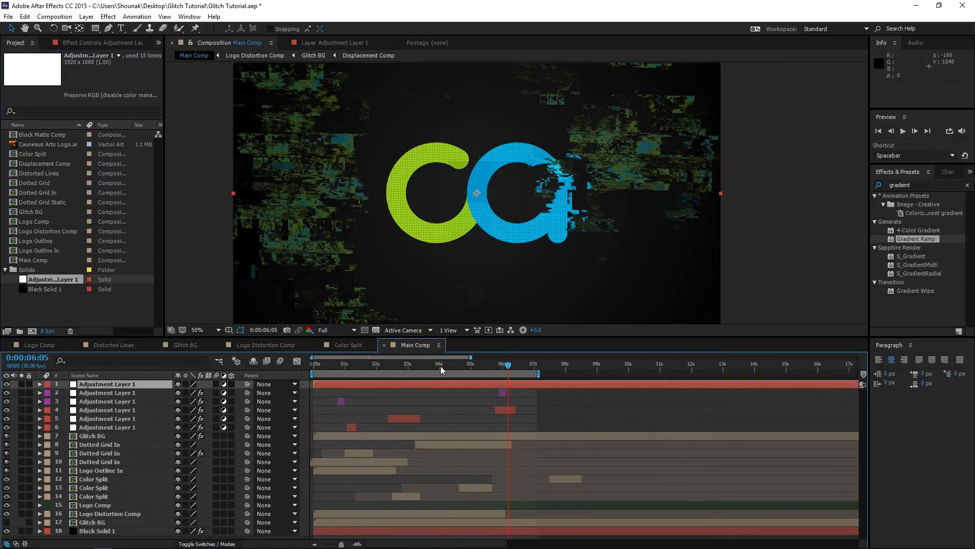
click(928, 186)
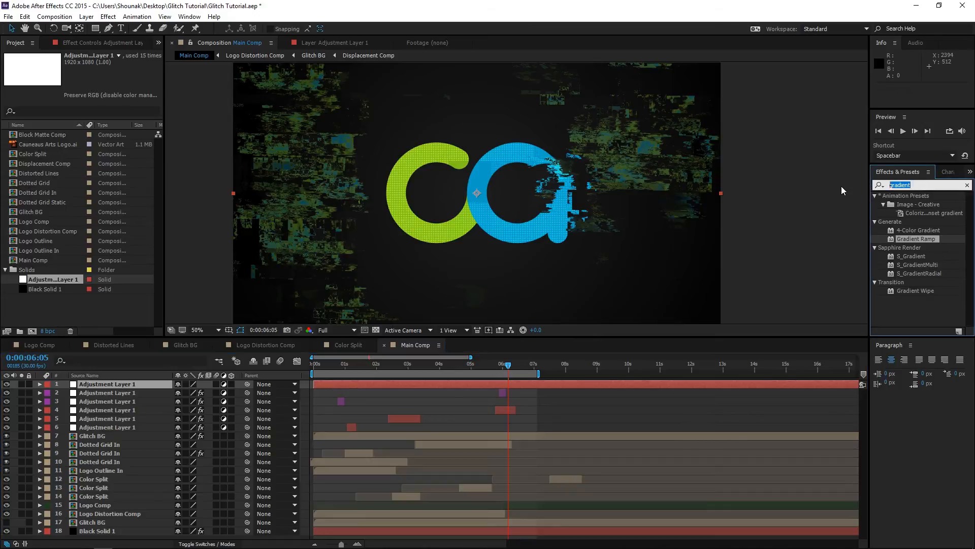
text(wave)
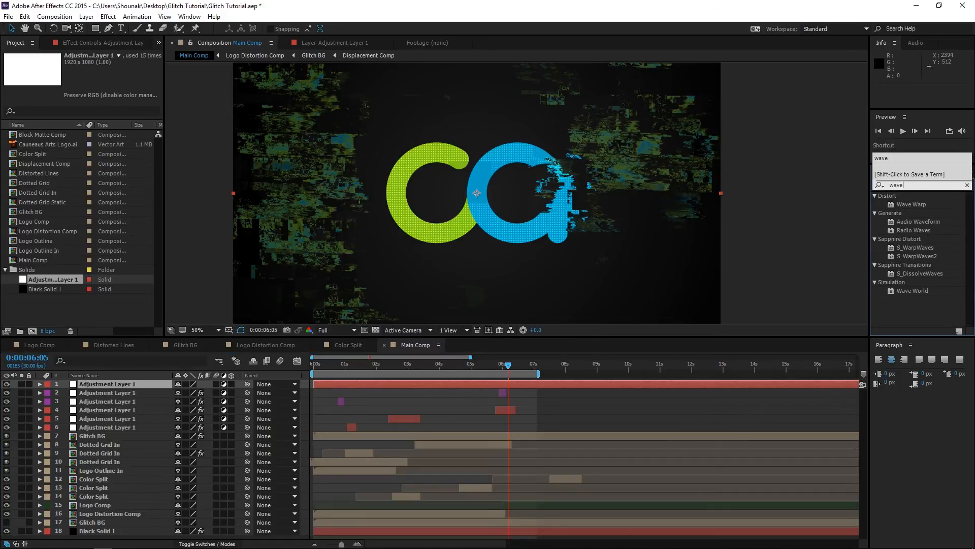
text( war)
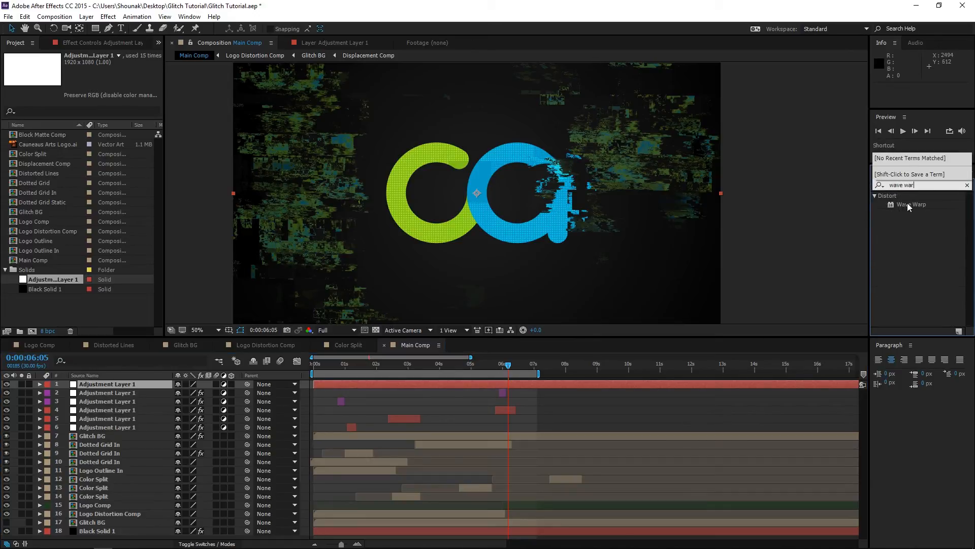
click(910, 205)
double_click(910, 203)
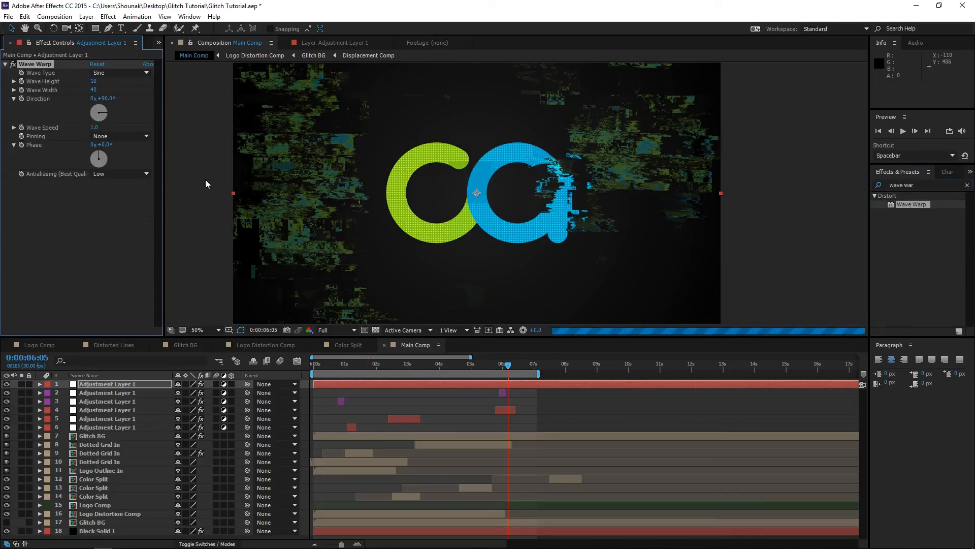
- Set the Wave Warp wave type to Square and its direction to 0°
click(105, 73)
click(114, 93)
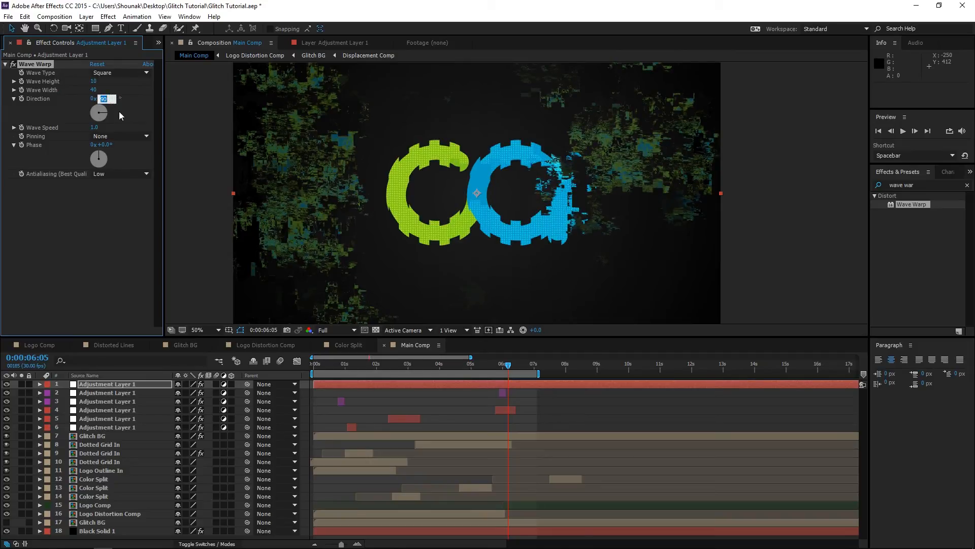
text(0)
key(Return)
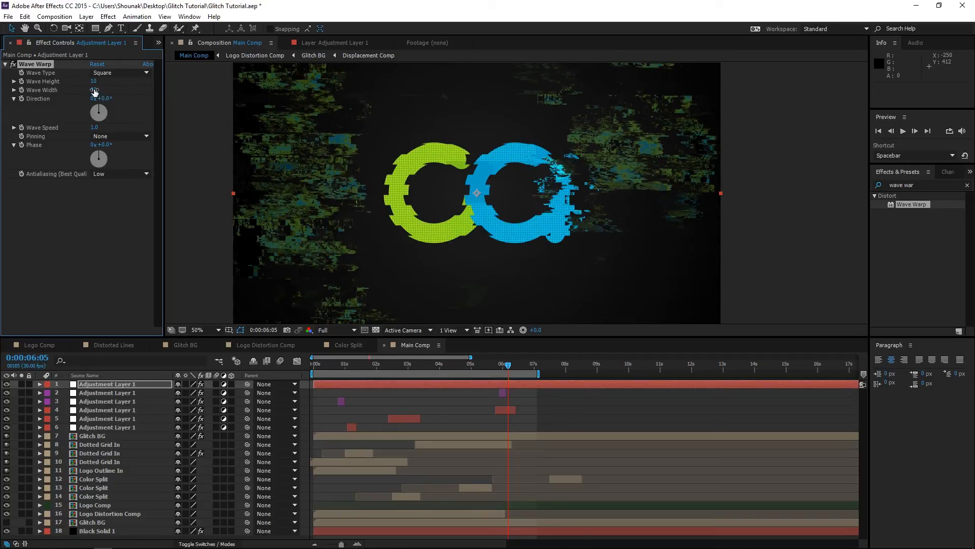
- Set the Wave Warp wave width to 5 and wave height to 6
drag(95, 91, 2, 98)
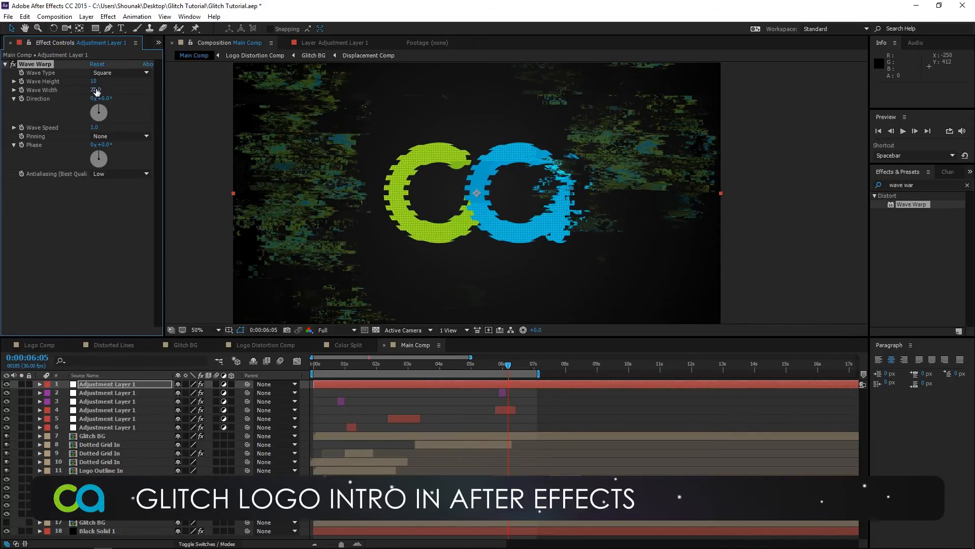
drag(97, 92, 4, 91)
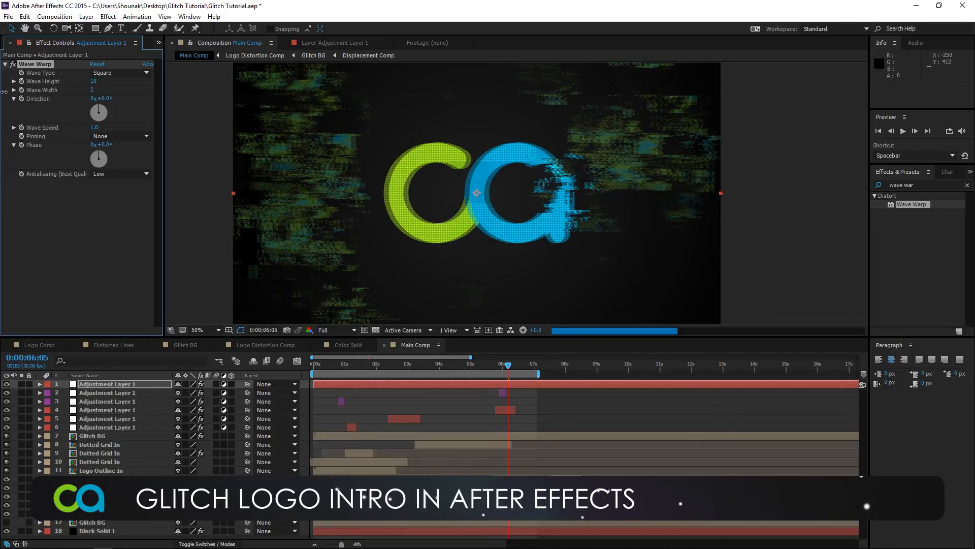
drag(4, 91, 16, 90)
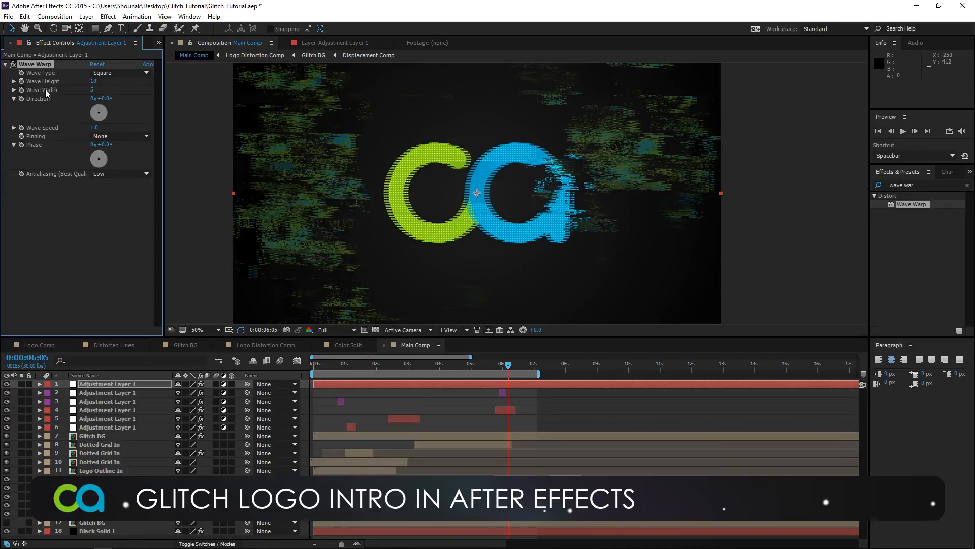
drag(94, 81, 93, 80)
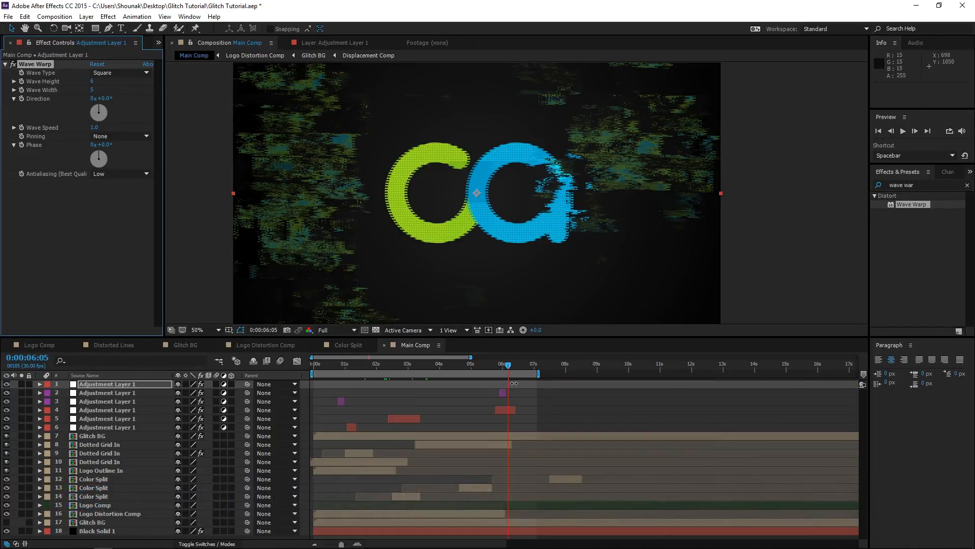
- Trim the Wave Warp layer to 8 frames from 0:00:03:25 and place a duplicate of it starting at 0:00:05:18
drag(515, 383, 490, 363)
key(ctrl+d)
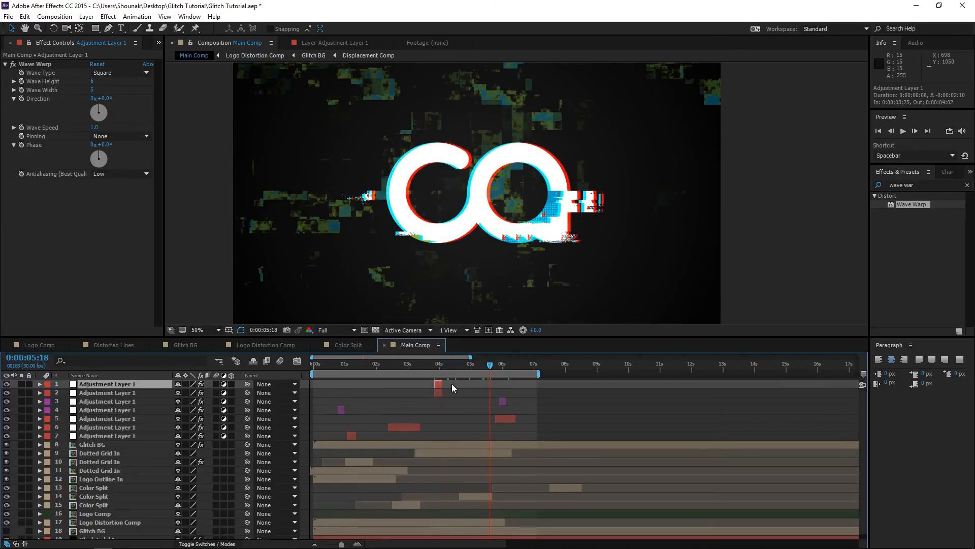
drag(440, 383, 495, 383)
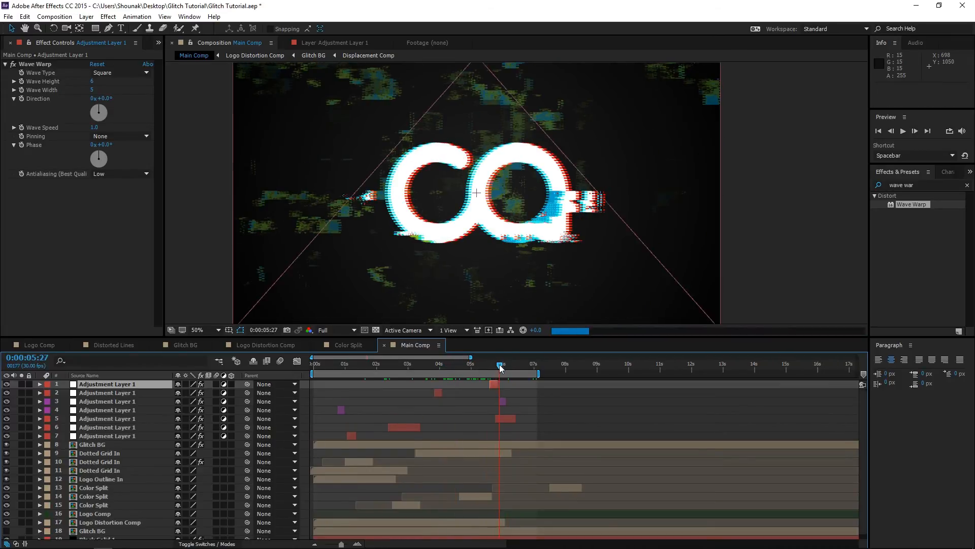
click(505, 364)
- Place another duplicate of the Wave Warp layer starting at 0:00:01:12, with wave height 23 and wave width 7
click(361, 365)
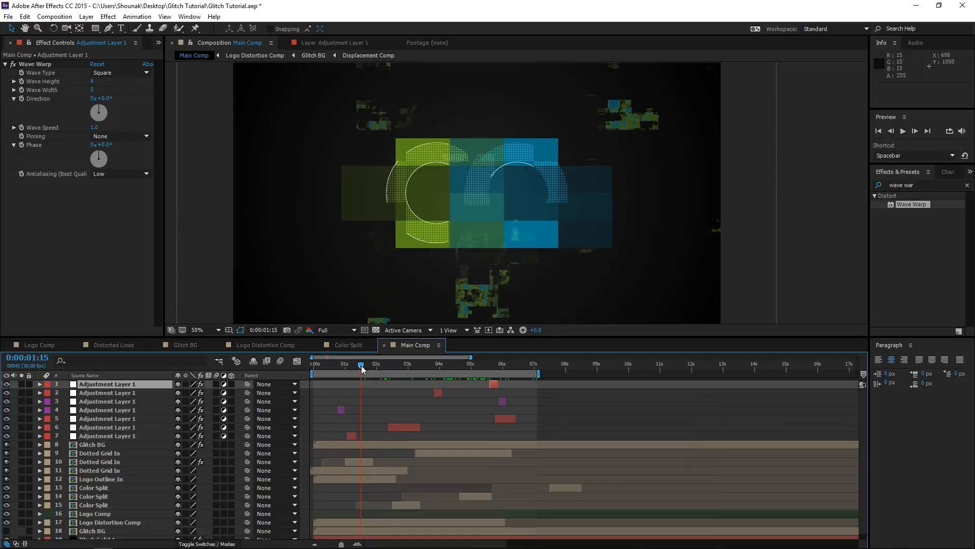
key(ctrl+v)
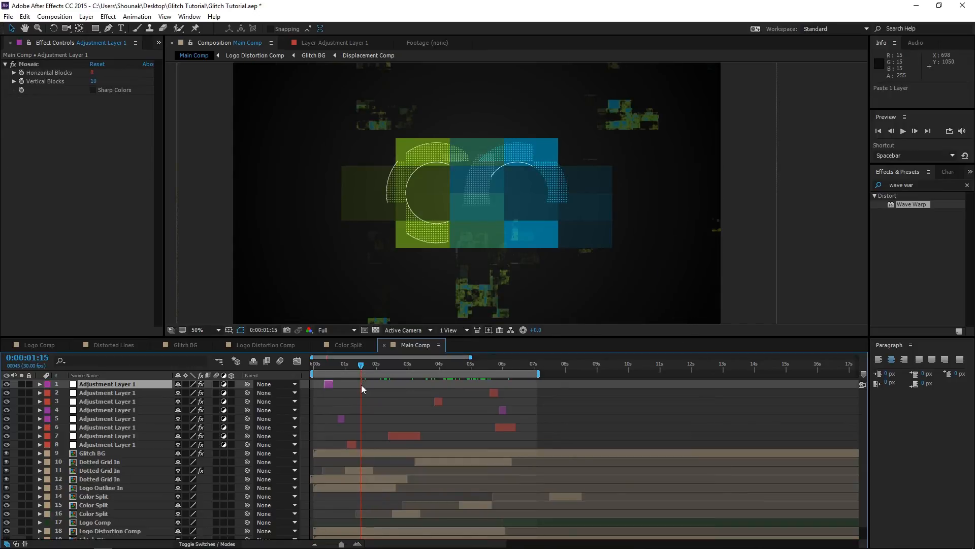
key(ctrl+z)
key(ctrl+v)
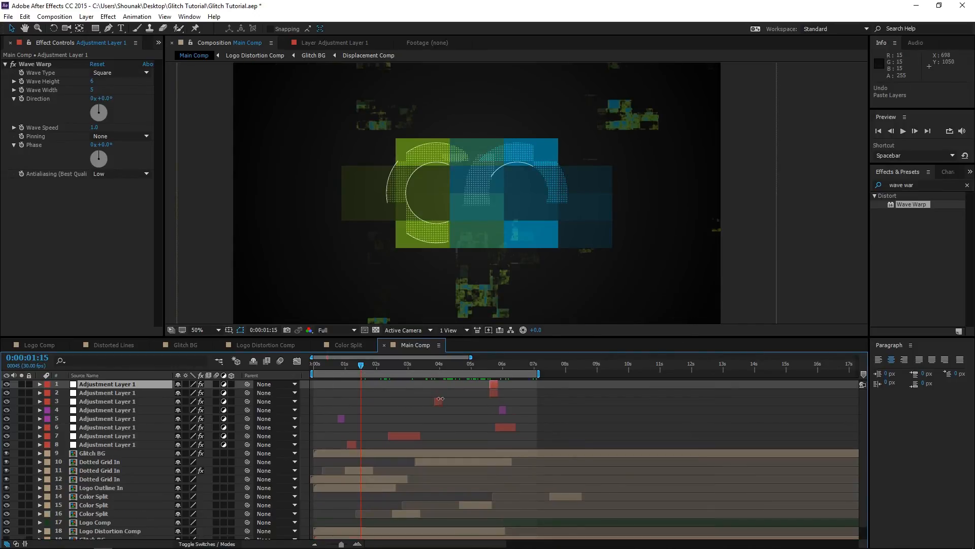
drag(494, 386, 359, 366)
click(356, 365)
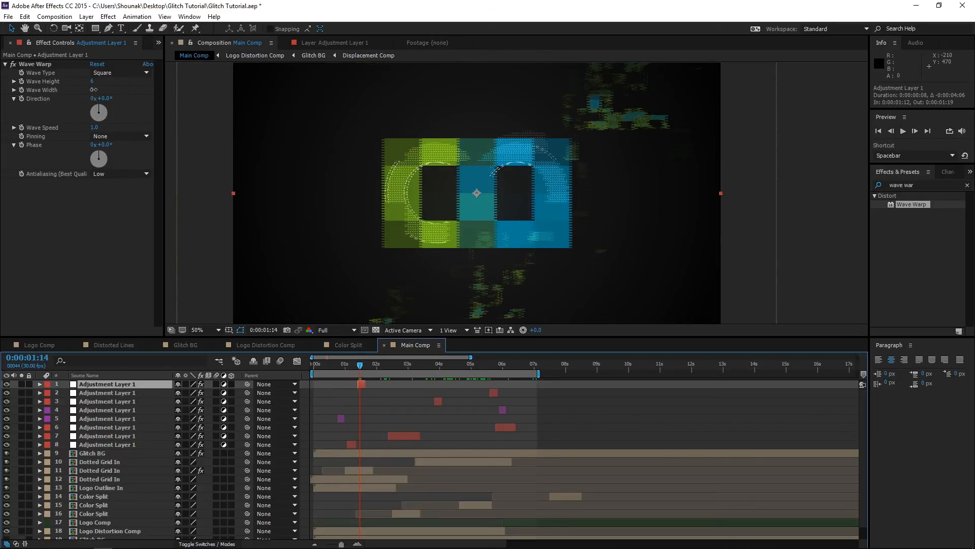
drag(92, 81, 103, 81)
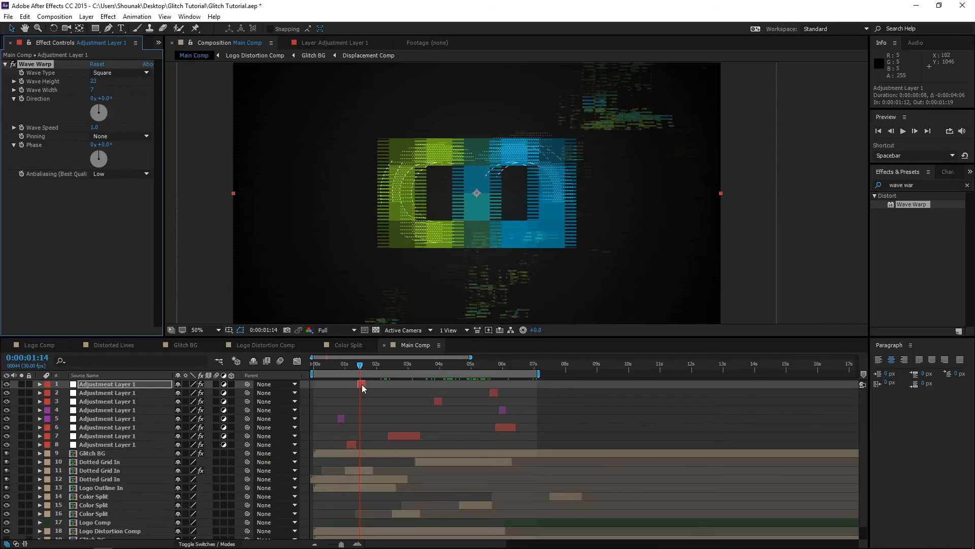
- Set the Wave Warp layer starting at 0:00:05:18 to wave height 1 and wave width 4
drag(460, 365, 496, 365)
click(494, 392)
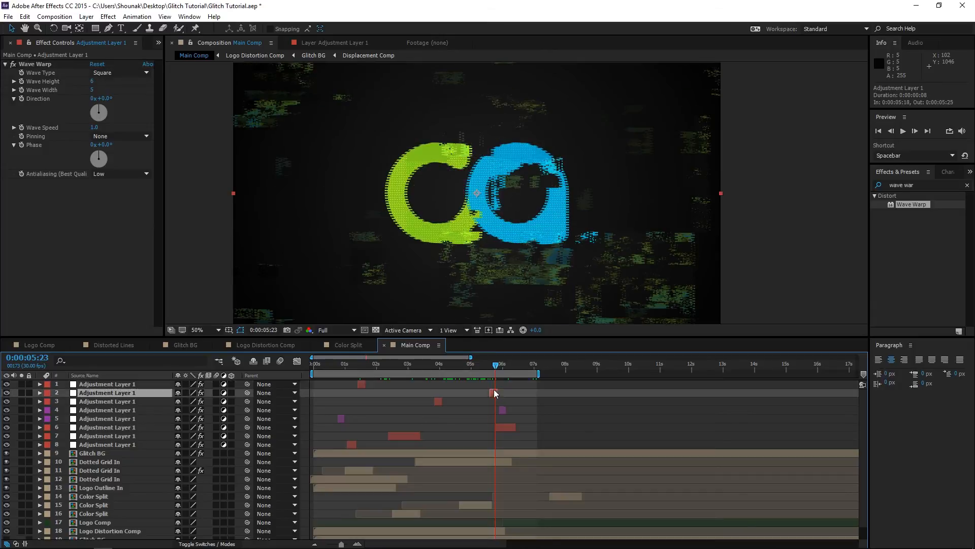
click(89, 89)
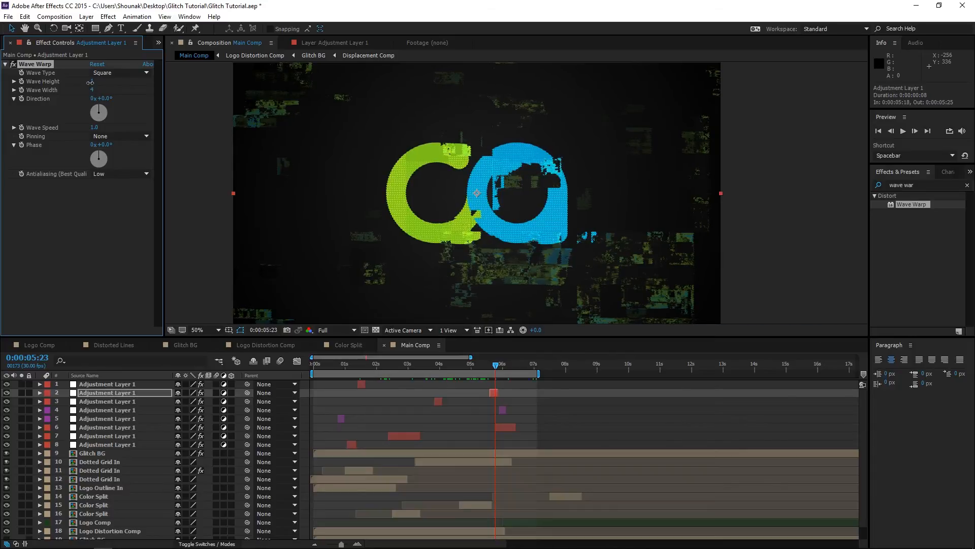
- Duplicate the long Displacement Map adjustment layer, trim the copy to 12 frames from 0:00:00:08, and set its maximum horizontal displacement to 66
click(327, 363)
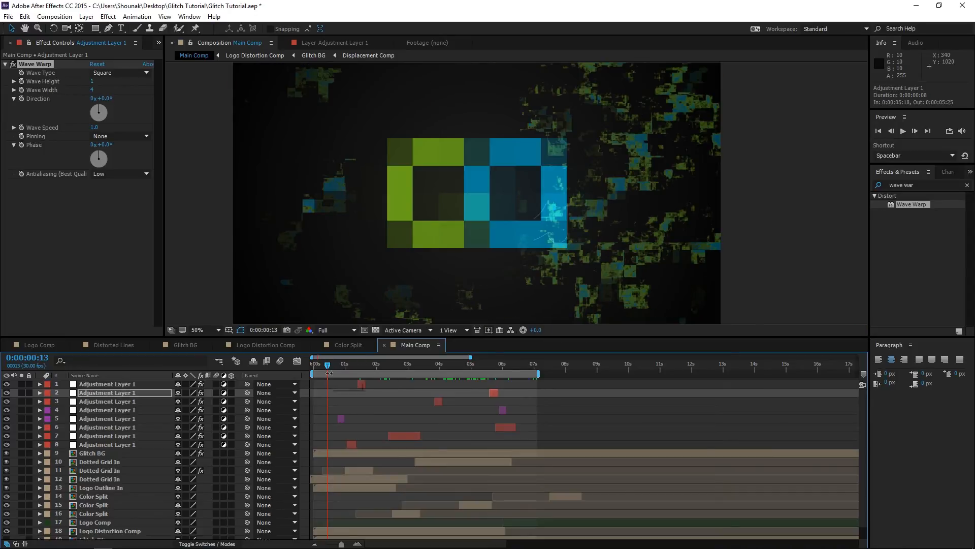
click(407, 437)
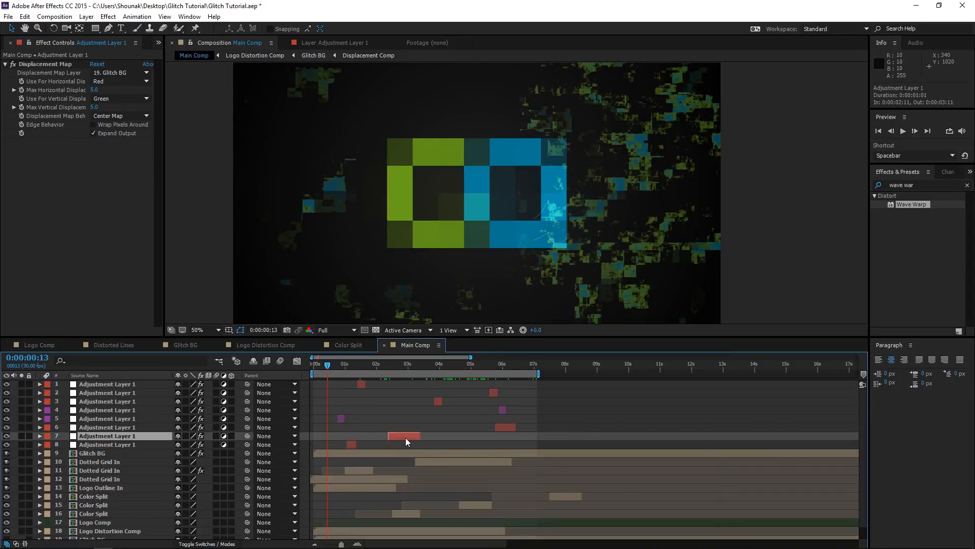
key(ctrl+d)
drag(405, 437, 327, 435)
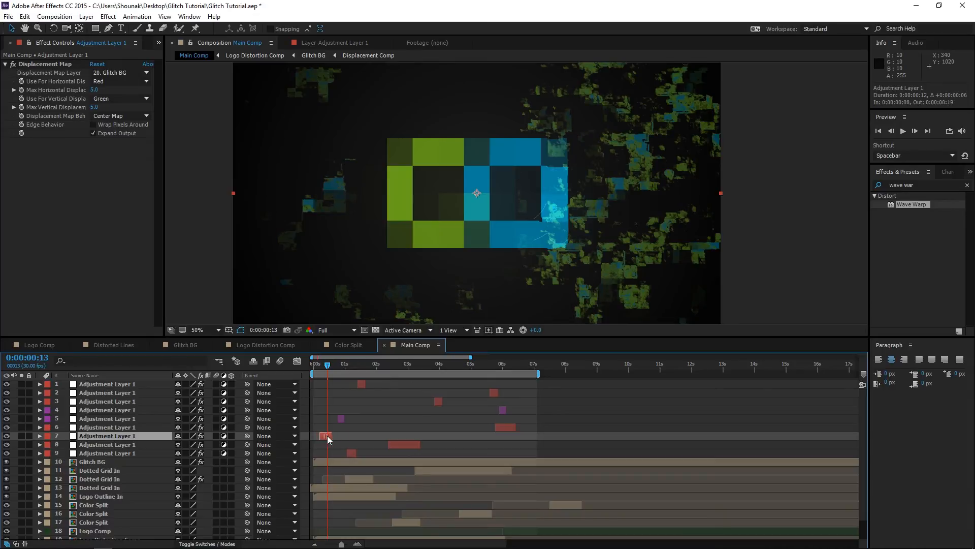
drag(96, 91, 126, 88)
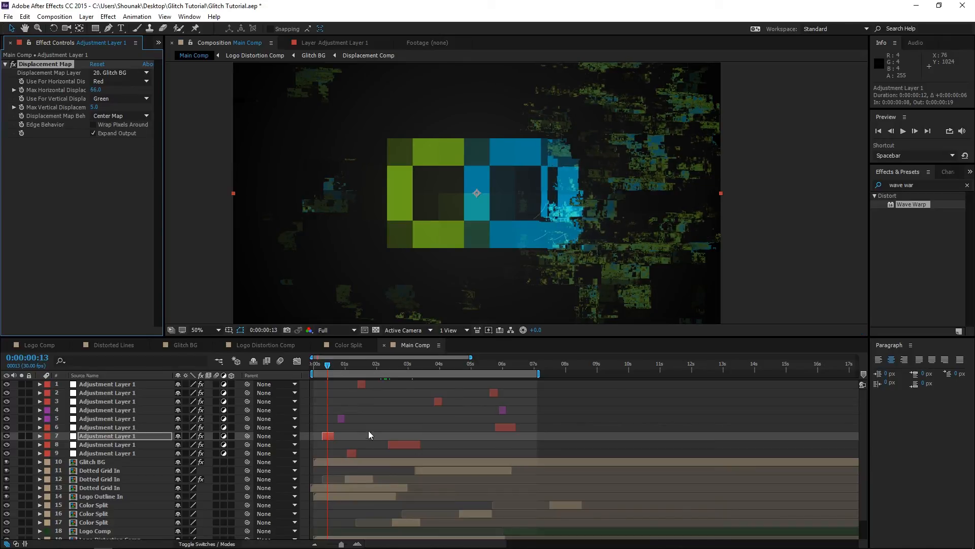
- Set the maximum horizontal displacement of the adjustment layer starting at 0:00:01:02 to 77
click(351, 370)
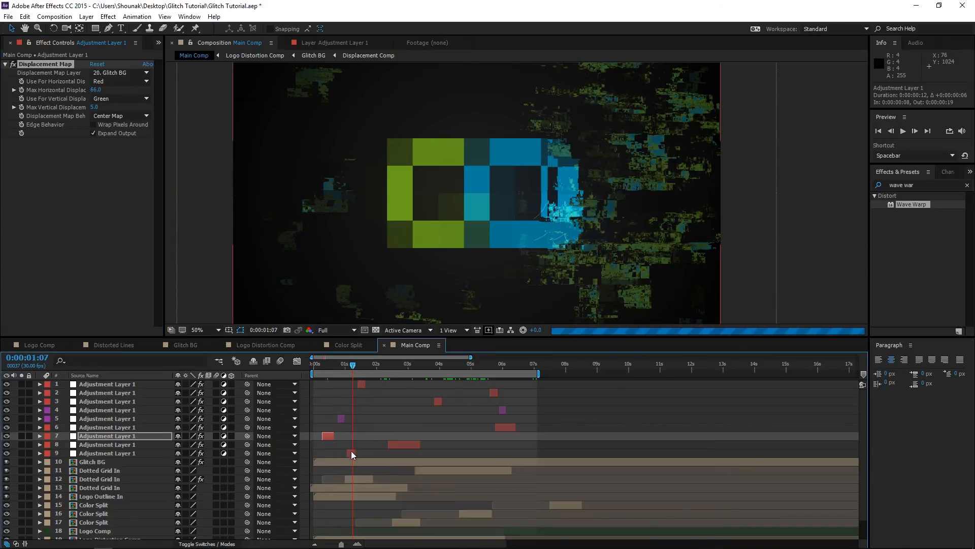
click(351, 453)
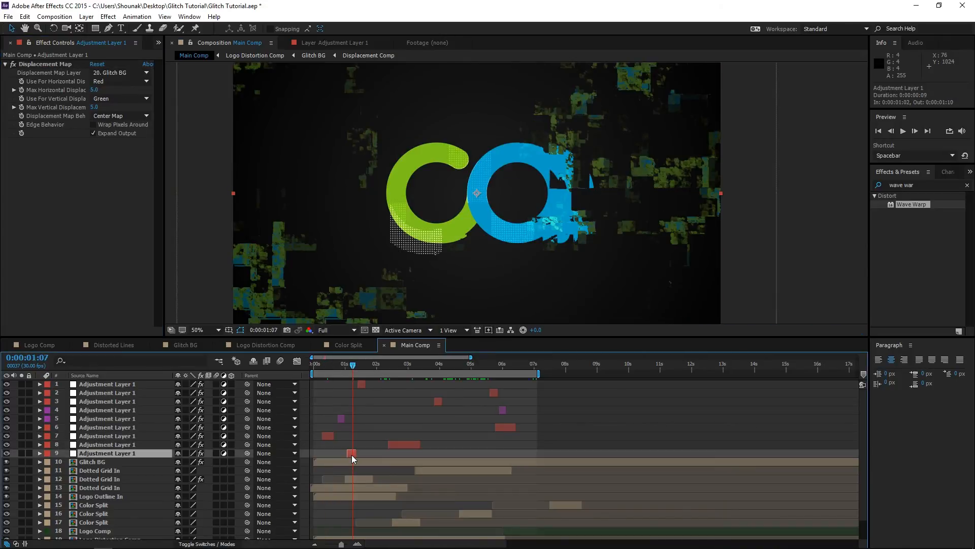
drag(108, 91, 145, 91)
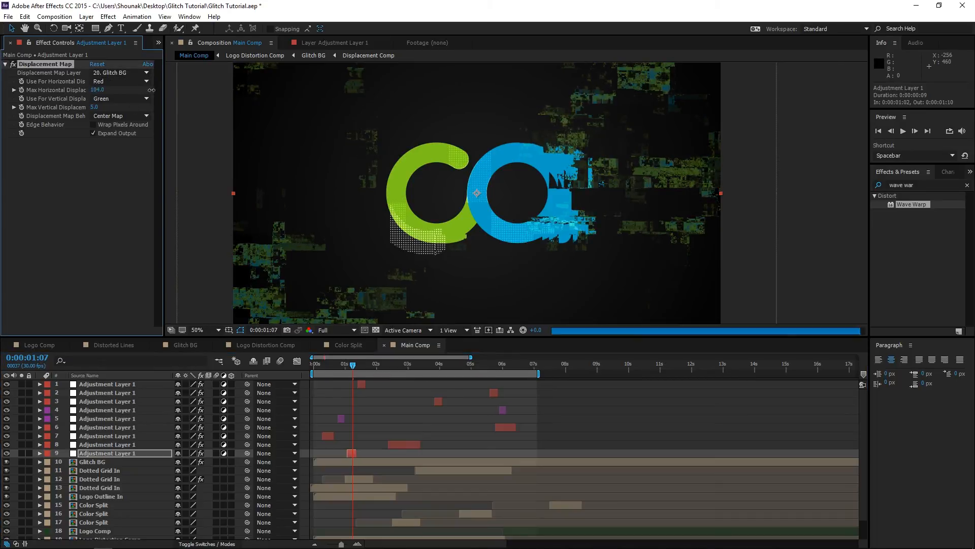
click(402, 370)
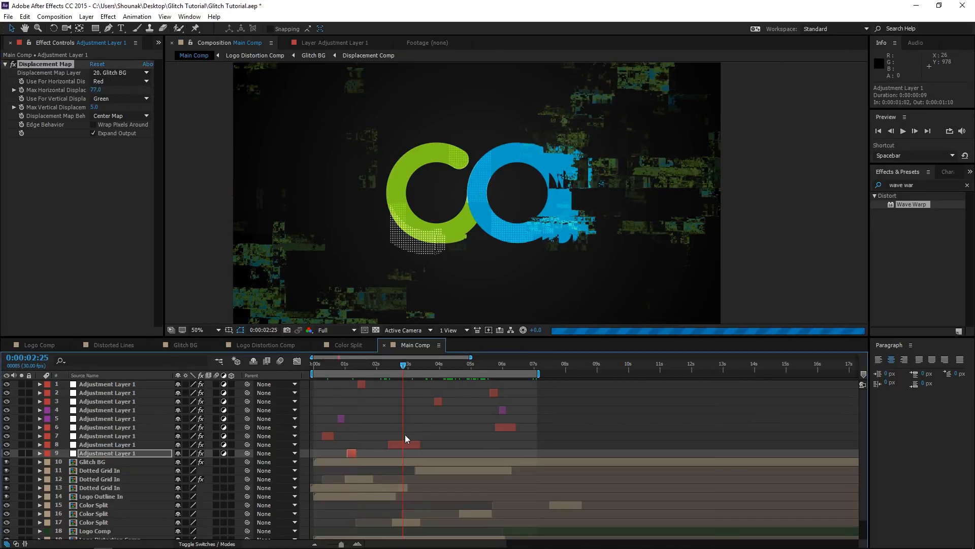
- Split the longer Displacement Map layer at 0:00:02:25, start its second part at 0:00:02:28, and set that part's maximum horizontal displacement to 59
click(420, 444)
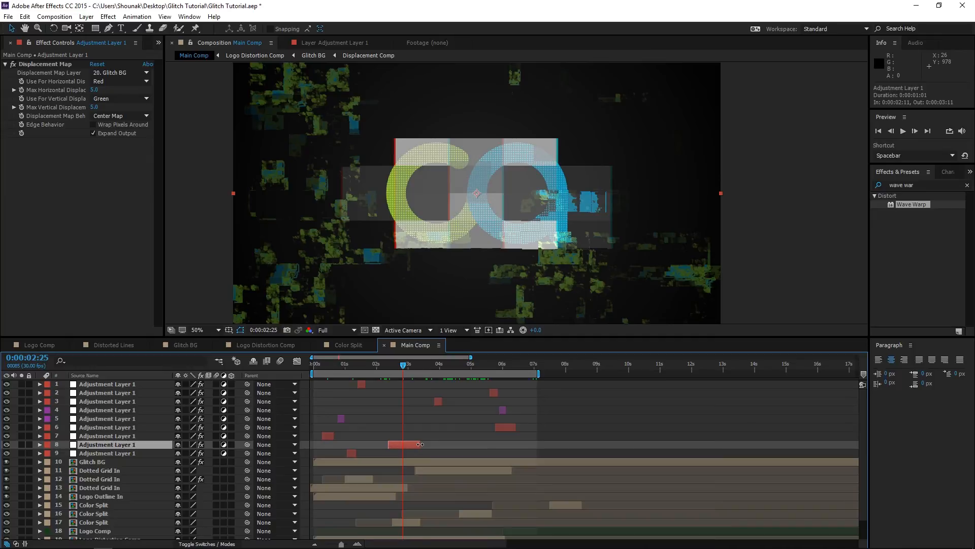
key(ctrl+shift+d)
drag(404, 443, 408, 444)
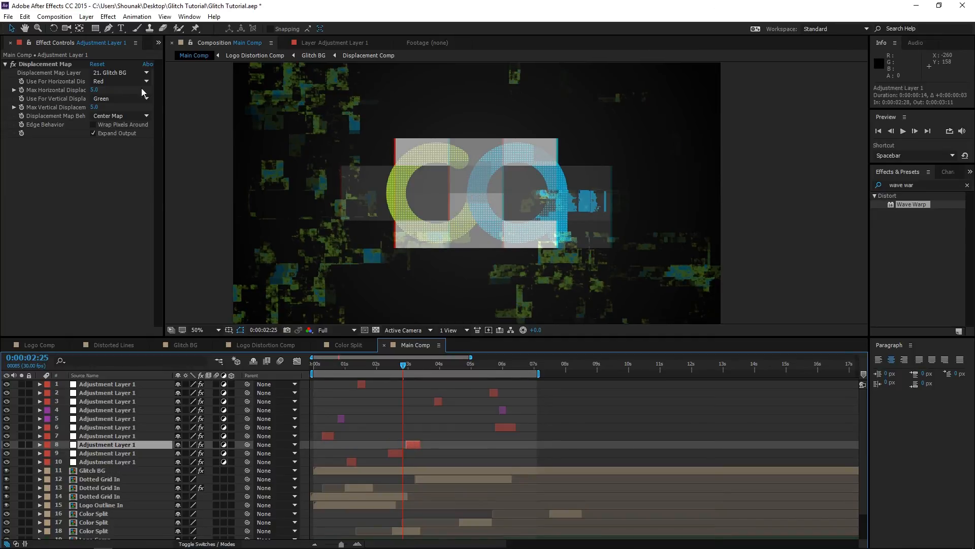
drag(97, 90, 113, 87)
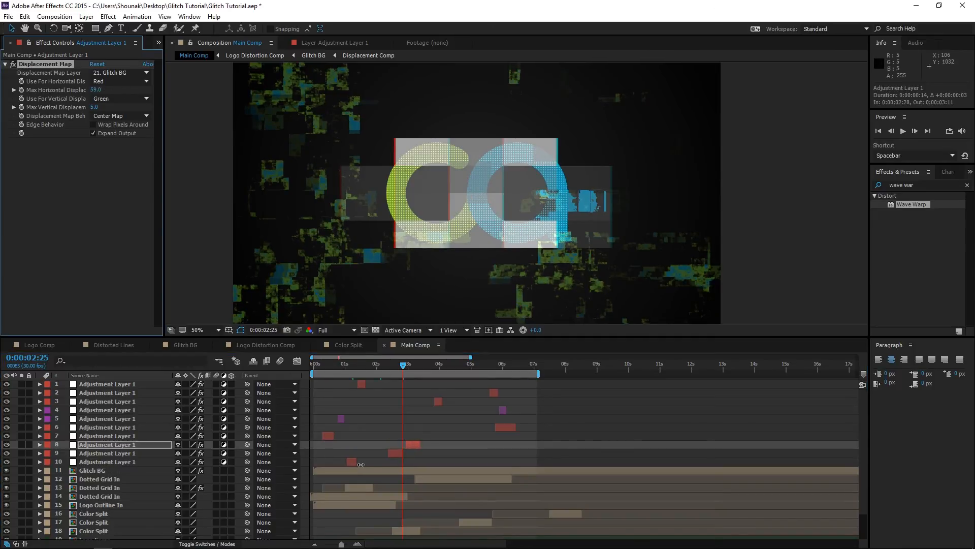
- Set the maximum horizontal displacement of the adjustment layer starting at 0:00:02:11 to 128
drag(402, 369, 395, 374)
click(392, 451)
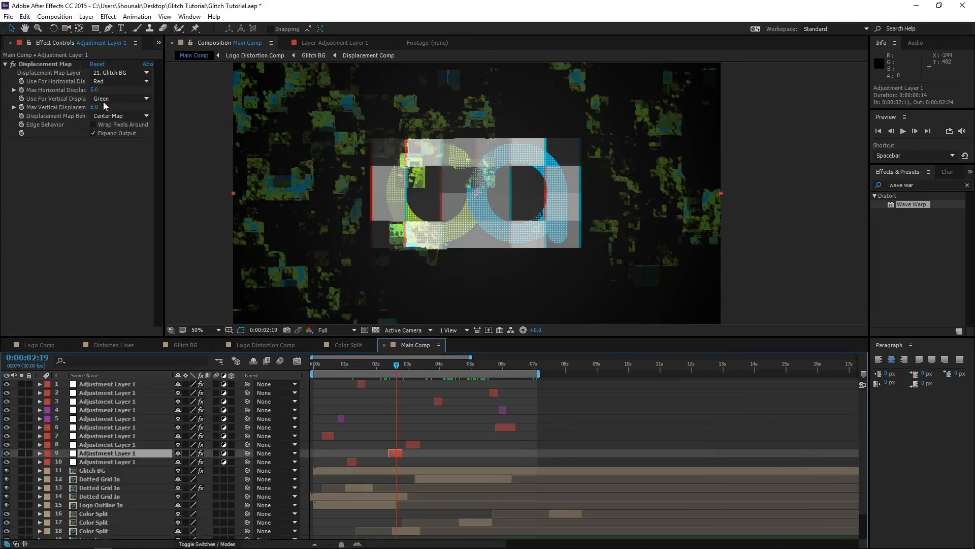
drag(94, 89, 152, 94)
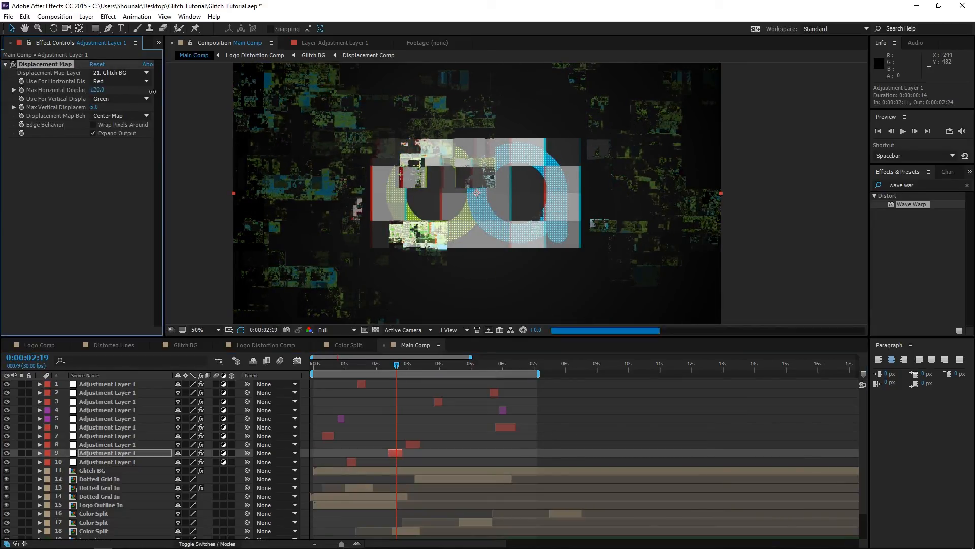
- Set the maximum horizontal displacement of the adjustment layer starting at 0:00:05:23 to 129
click(510, 364)
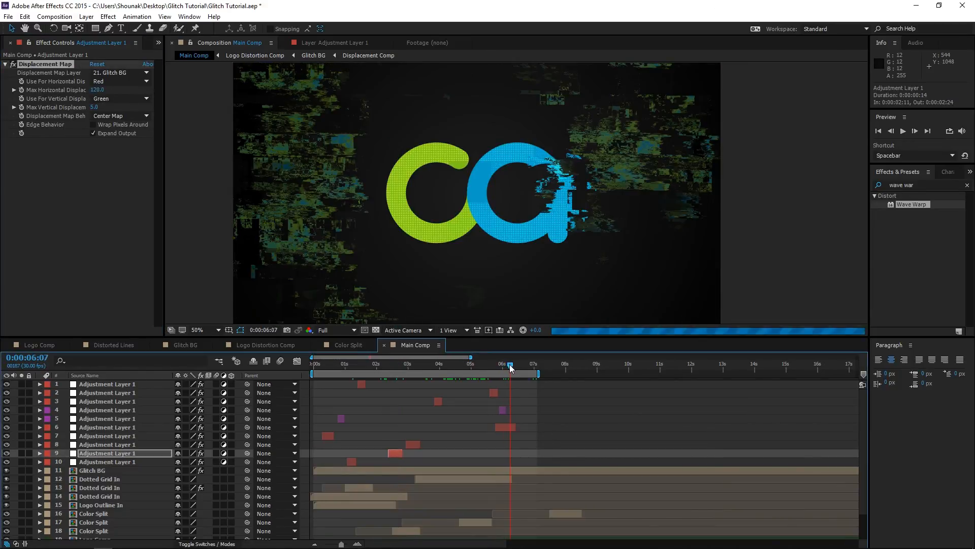
click(505, 426)
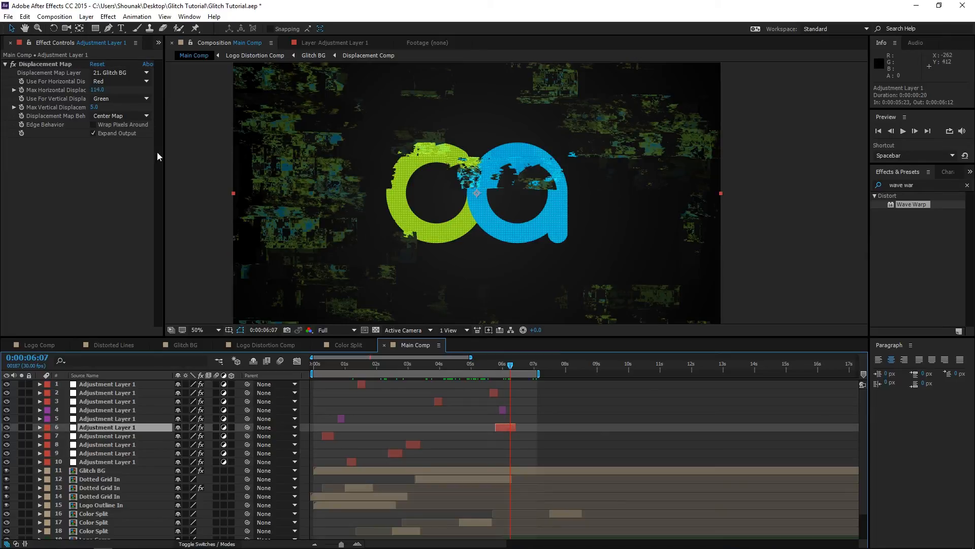
drag(99, 90, 106, 90)
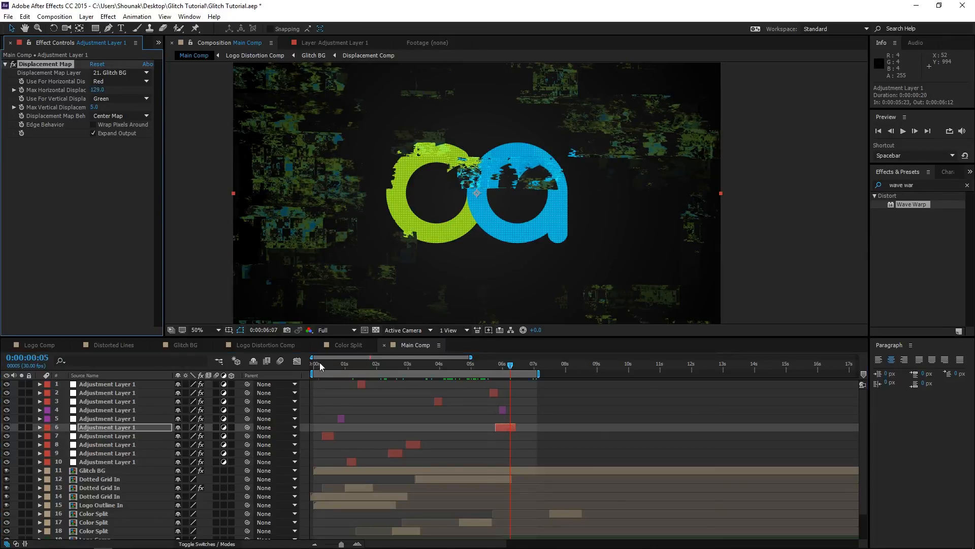
- Duplicate the Dotted Grid In layer that starts the animation and scale the copy to 150%
drag(319, 361, 388, 364)
scroll(361, 447, down, 2)
click(372, 468)
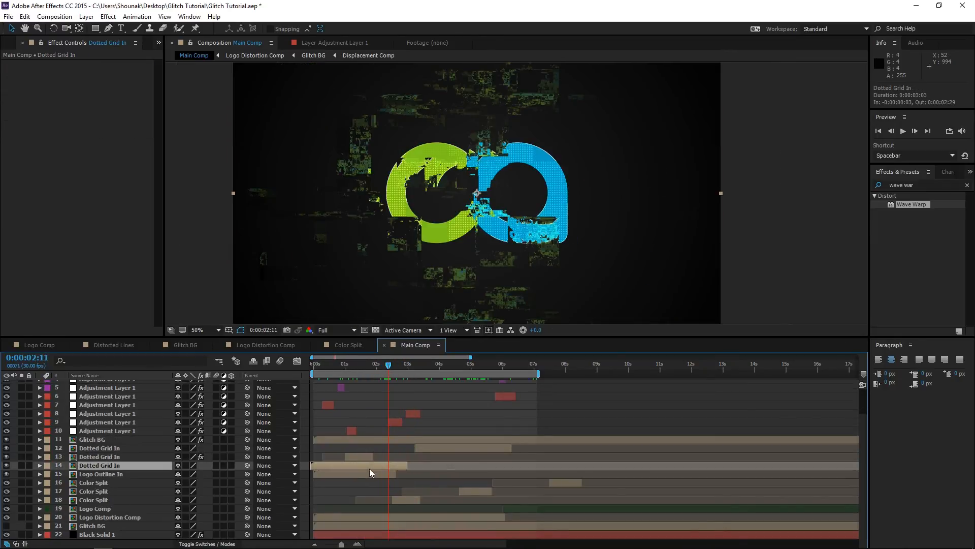
key(s)
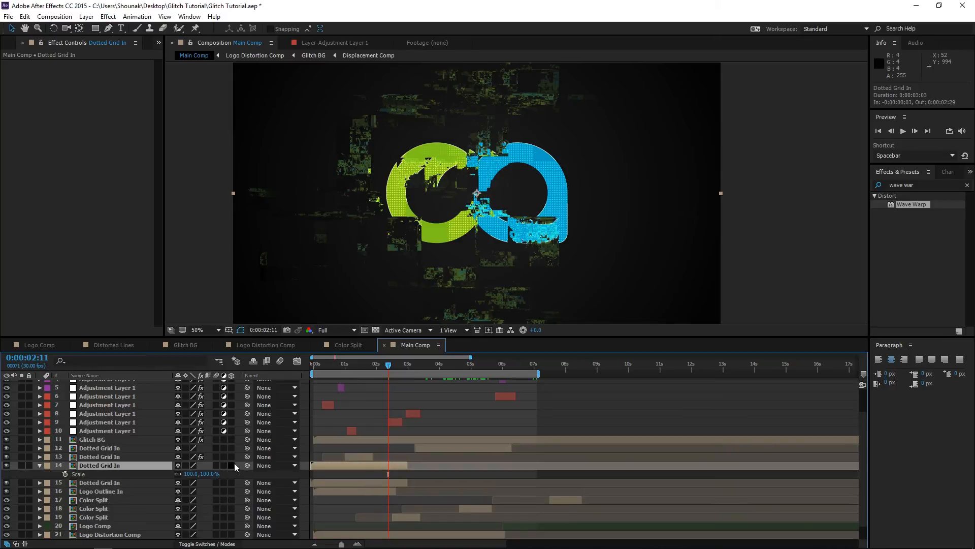
drag(209, 473, 231, 473)
- Apply Glow to the enlarged Dotted Grid In copy with threshold 53.3%, radius 27 and intensity 1.0
click(915, 199)
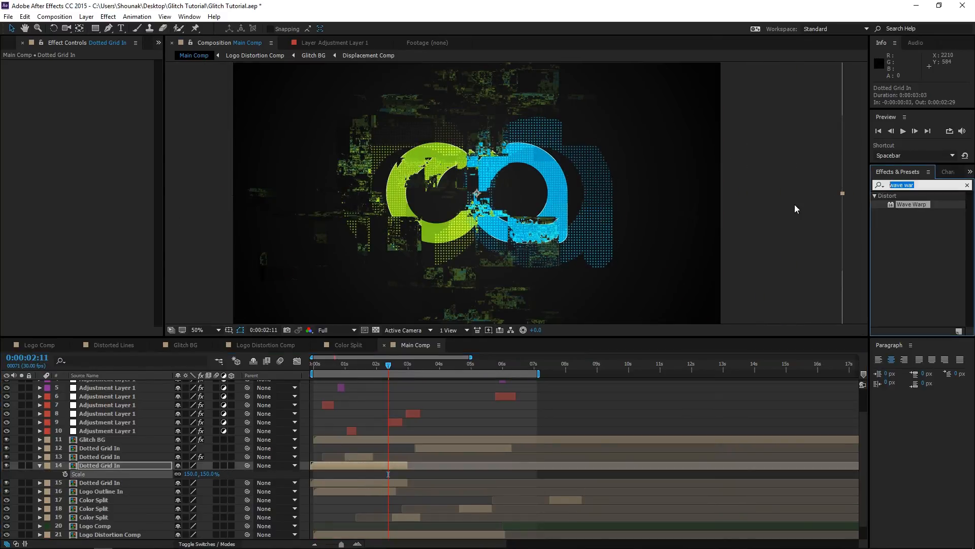
text(glow)
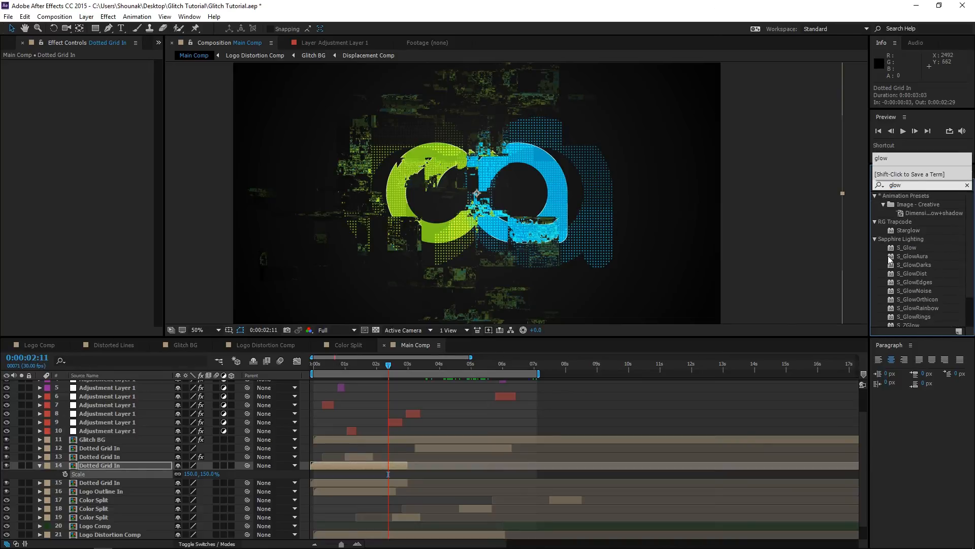
scroll(890, 259, down, 2)
double_click(903, 322)
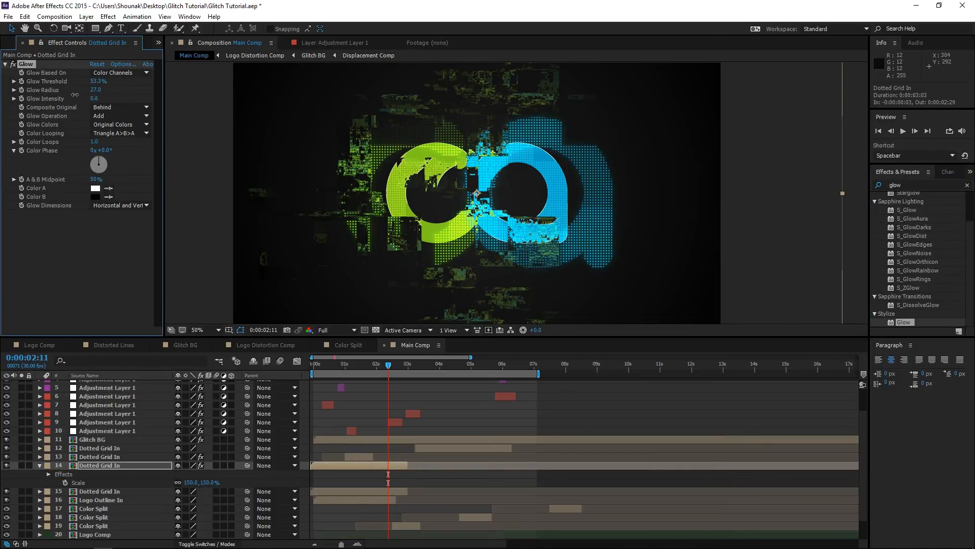
drag(74, 95, 94, 95)
- Shift the glowing dotted grid toward the right side of the frame as a short clip near 0:00:02:11, with a shorter duplicate near 0:00:01:00
drag(550, 202, 613, 206)
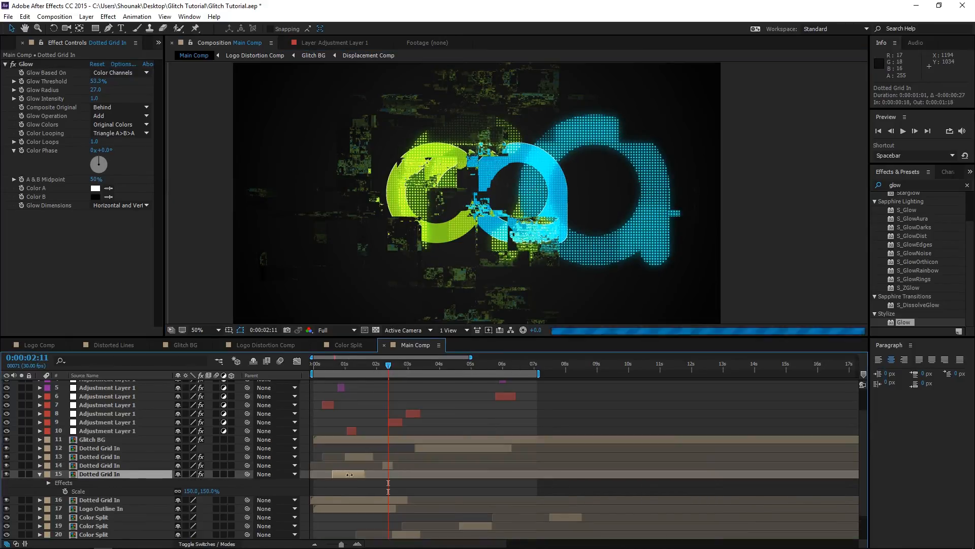
click(345, 364)
click(347, 432)
drag(335, 474, 344, 473)
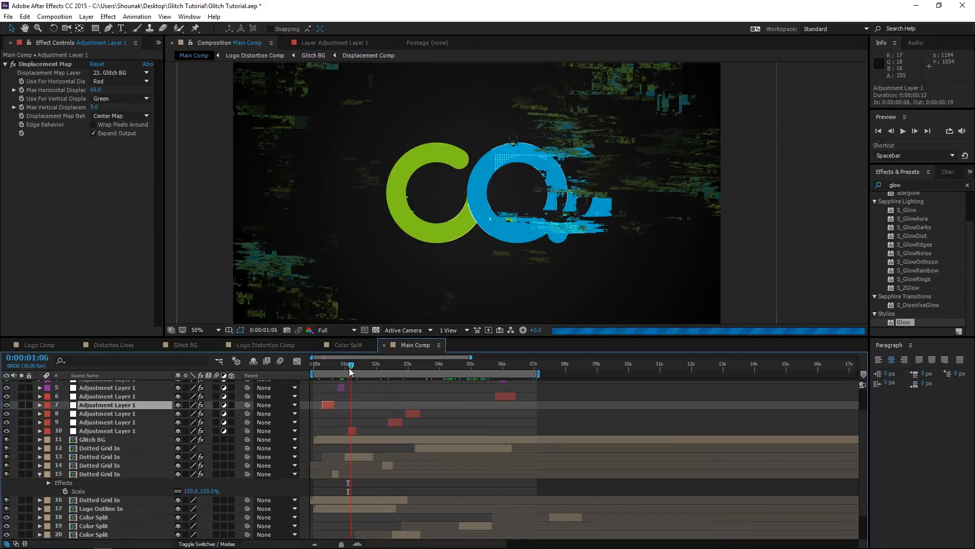
- Trim the upper Glitch BG layer to end at 0:00:06:01 and the Dotted Grid In layer beneath it to end at 0:00:06:02
drag(349, 368, 504, 376)
scroll(506, 369, down, 2)
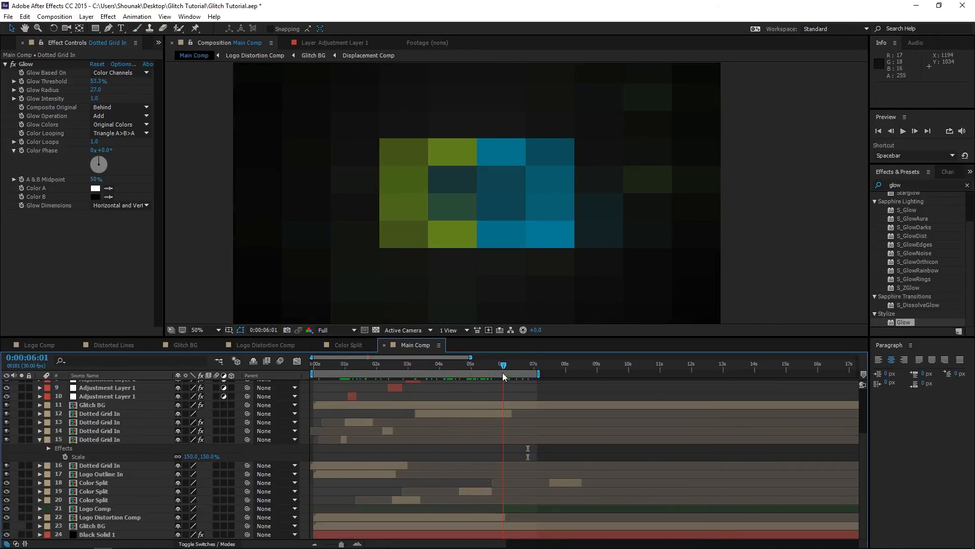
scroll(505, 459, up, 4)
scroll(511, 396, down, 4)
click(93, 527)
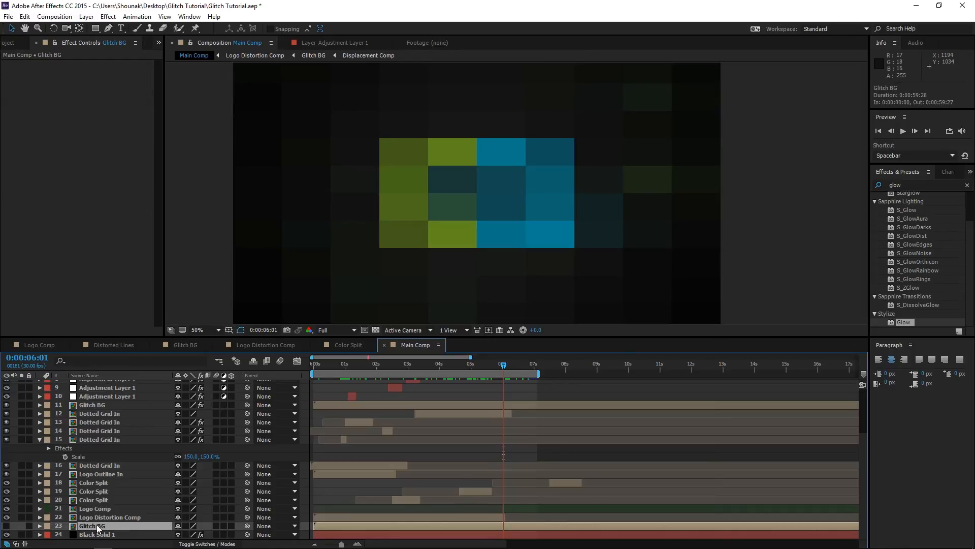
scroll(207, 437, up, 4)
click(504, 472)
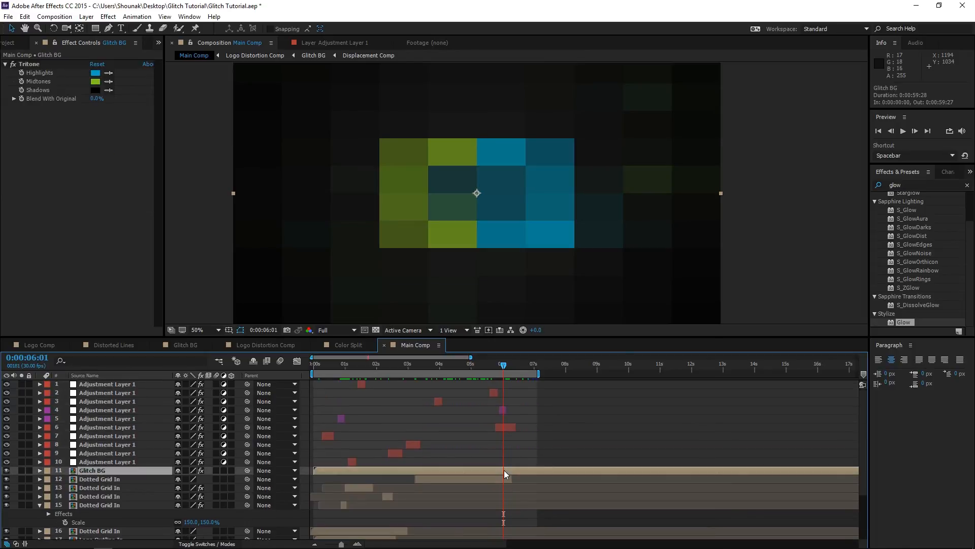
key(alt+])
key(ctrl+Down)
key(alt+])
drag(501, 364, 510, 366)
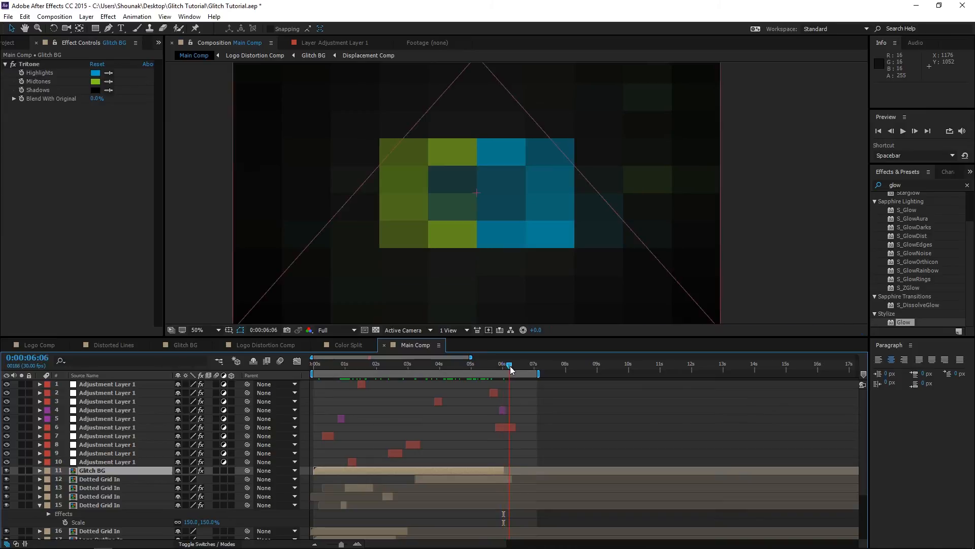
scroll(510, 366, down, 3)
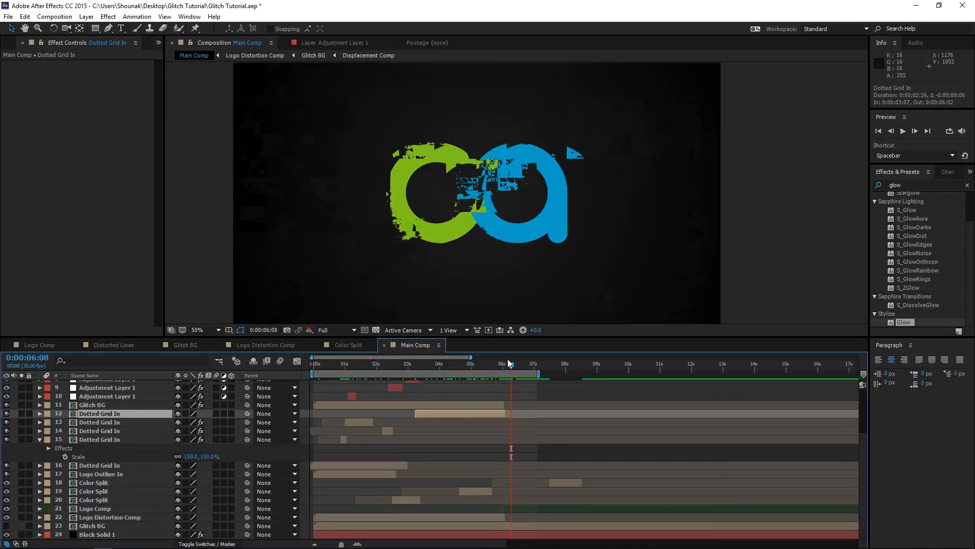
mouse_move(510, 365)
mouse_down()
mouse_move(494, 364)
mouse_move(529, 364)
mouse_up()
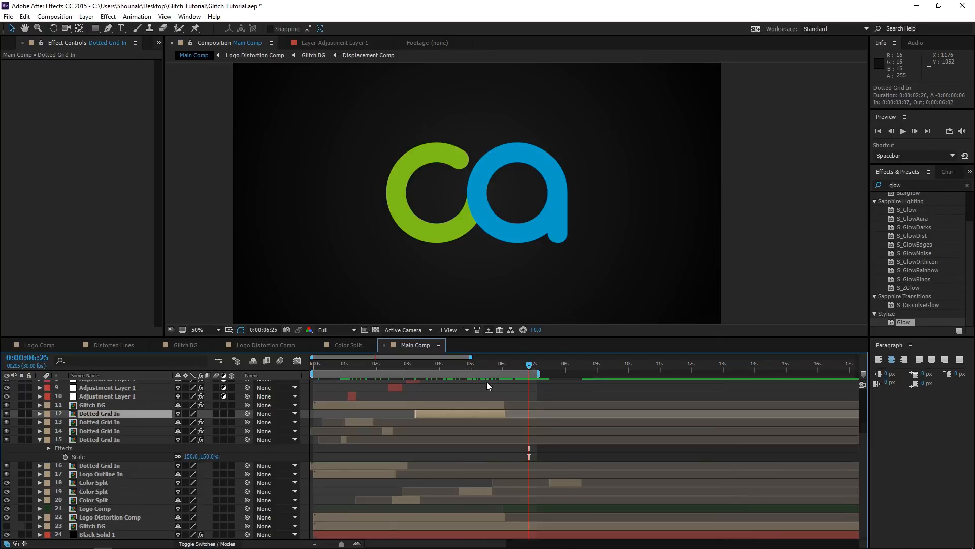
- Add Black Solid 1 above all layers of Main Comp and trim it to run from 0:00:05:23 to 0:00:06:05
key(o)
scroll(486, 382, up, 5)
key(ctrl+0)
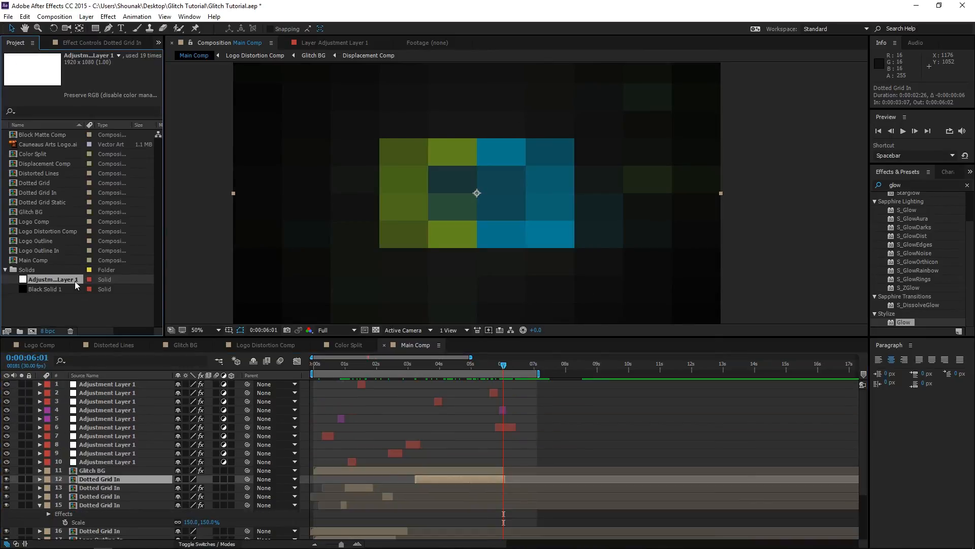
drag(70, 289, 133, 381)
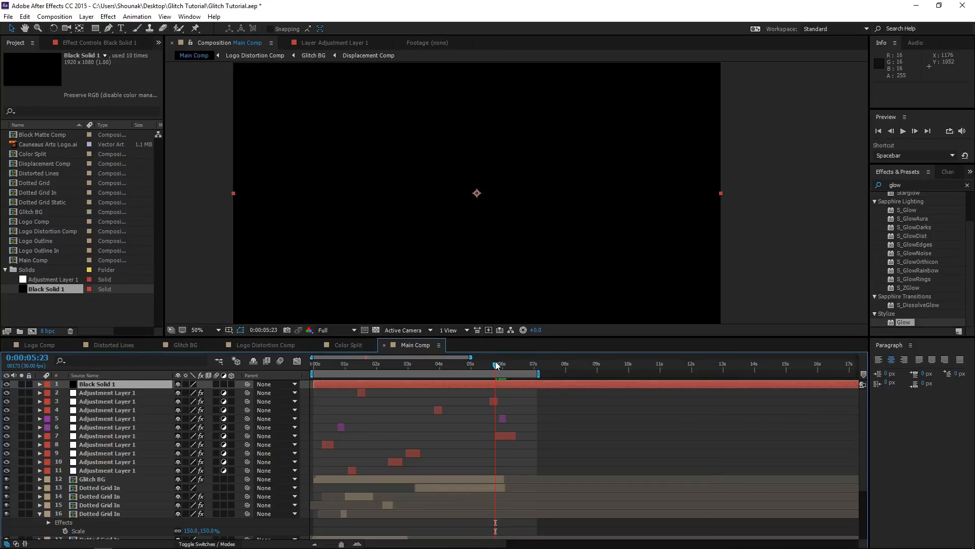
key(alt+[)
key(alt+])
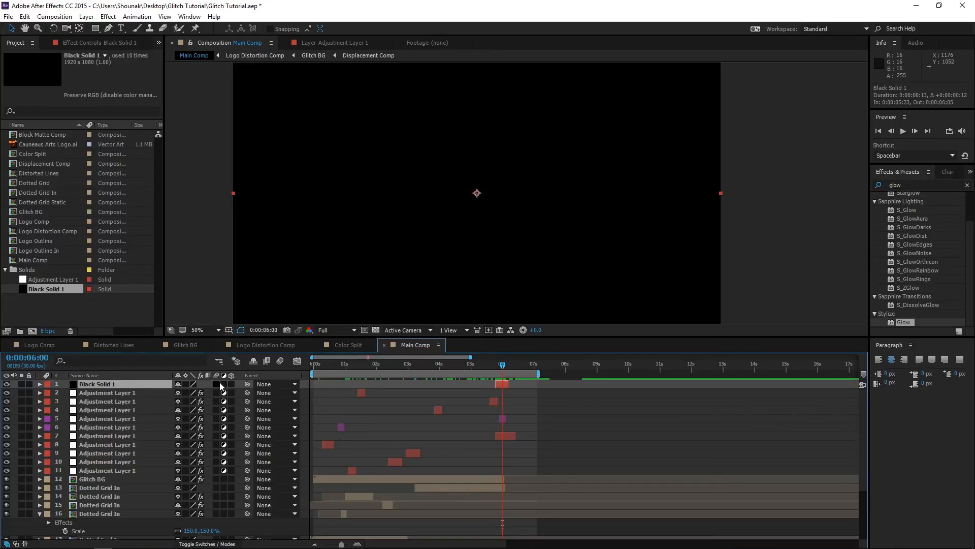
click(224, 385)
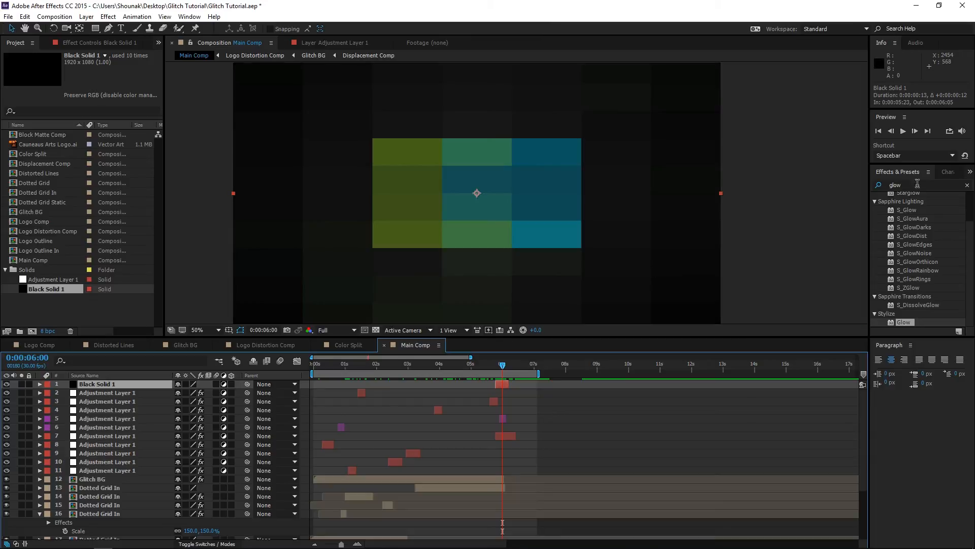
- Apply a Lens Flare to the top black solid and place the flare center at the frame's left edge, at -10, 544
click(108, 17)
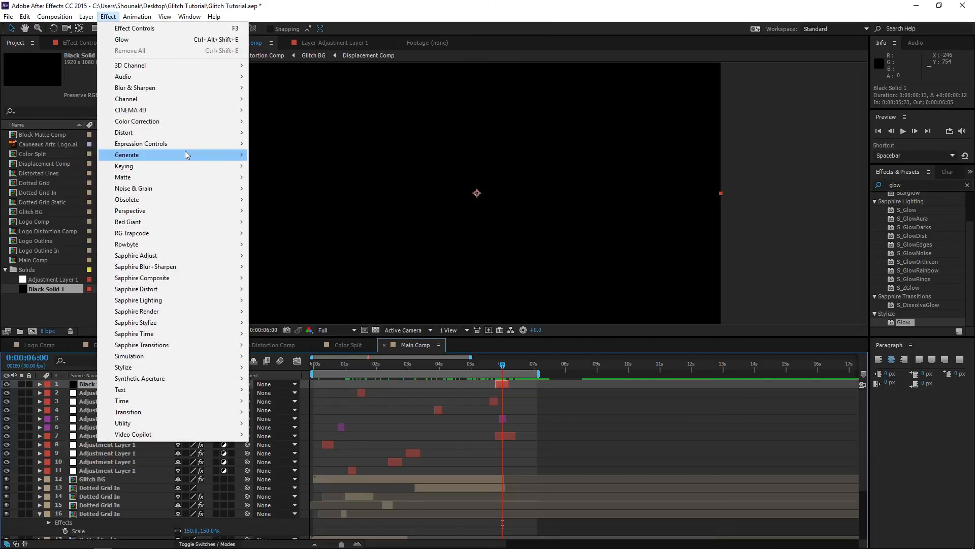
mouse_move(185, 151)
click(303, 368)
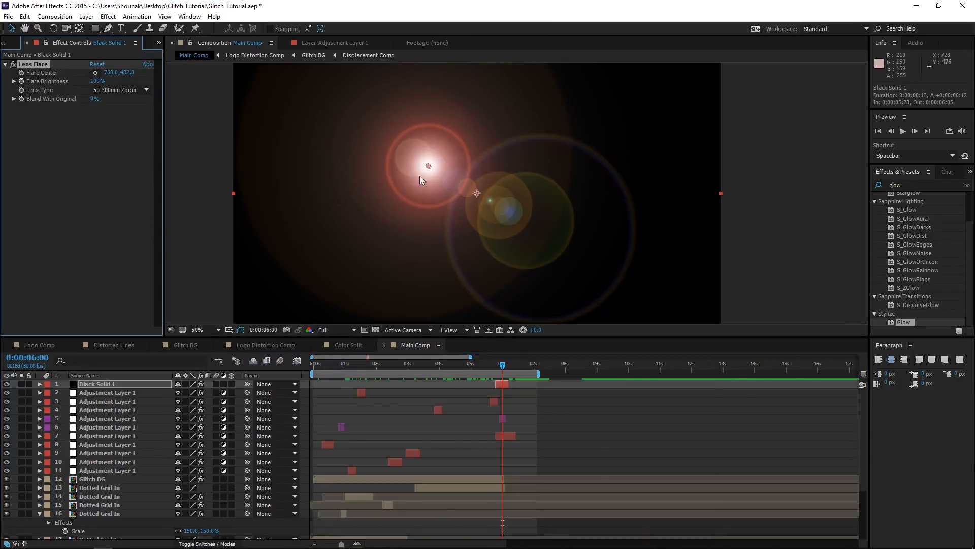
drag(428, 166, 233, 194)
drag(231, 195, 230, 196)
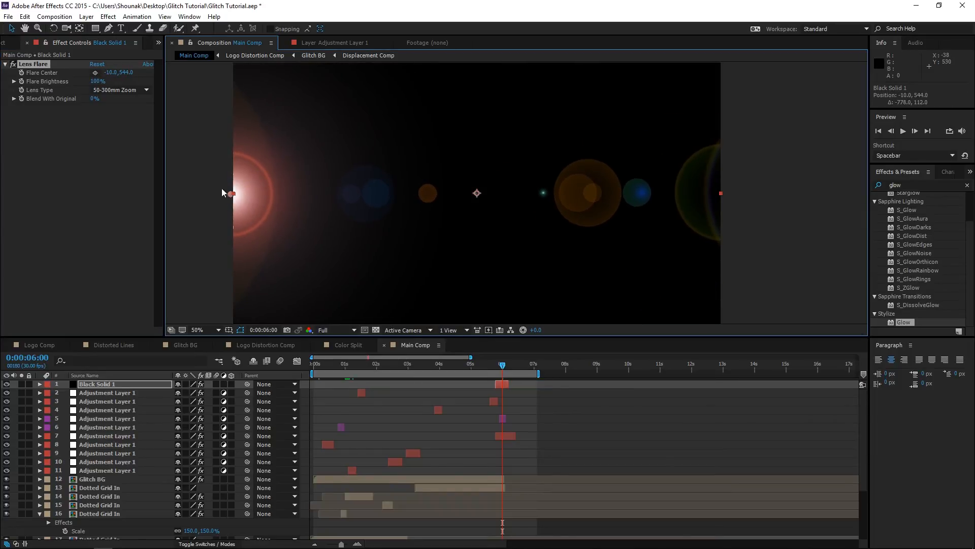
- Set the flare's lens type to 105mm Prime, keeping its brightness at 100%
drag(94, 84, 124, 87)
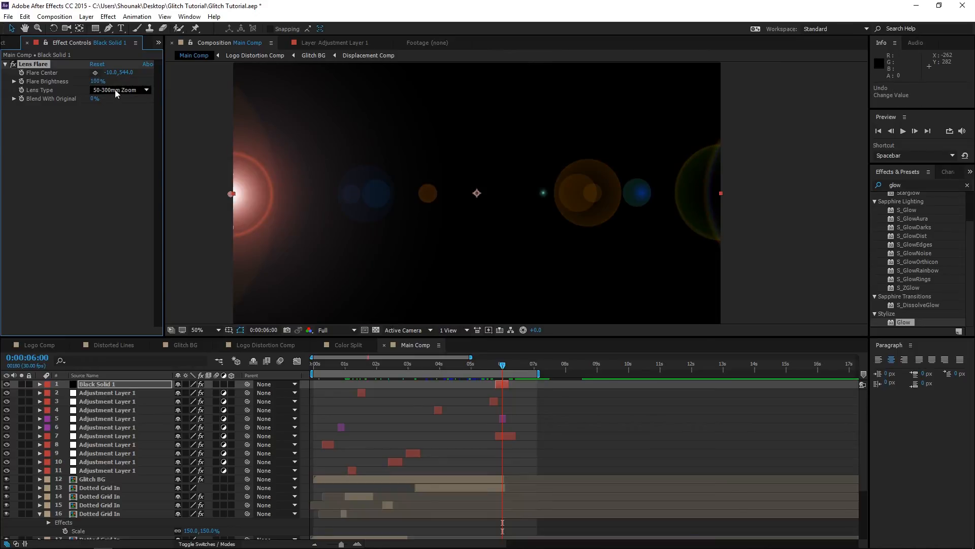
click(116, 91)
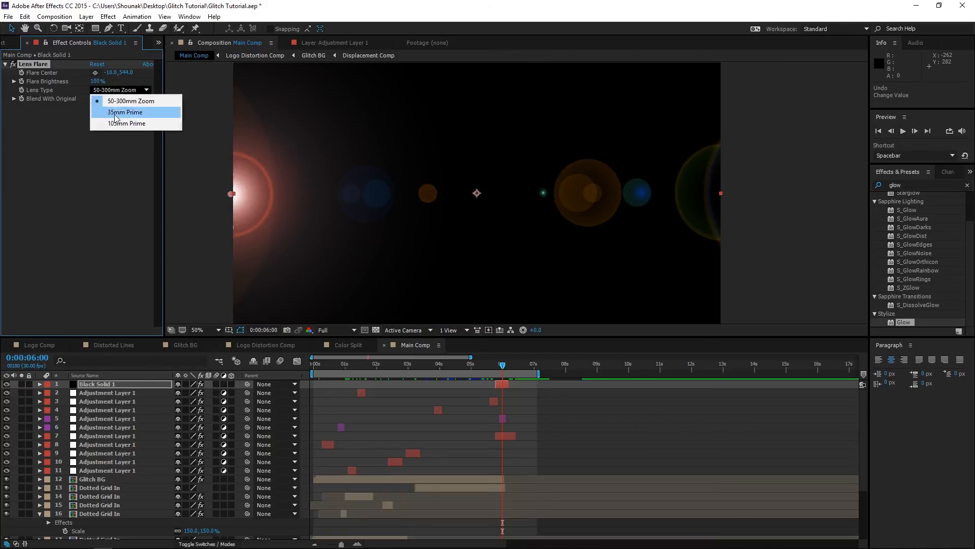
click(143, 125)
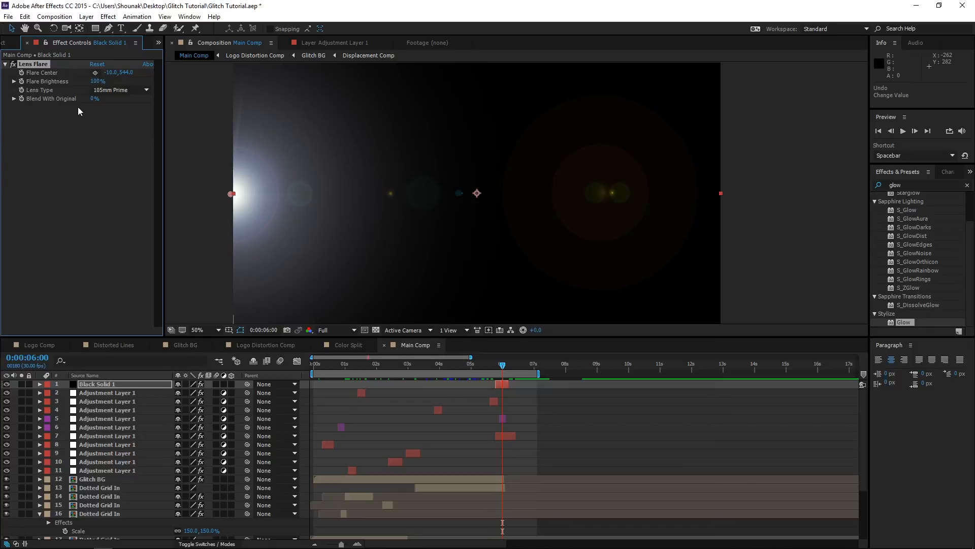
- Apply Tritone to the lens flare solid and set the layer's blending mode to Add
key(ctrl+f)
text(tritone)
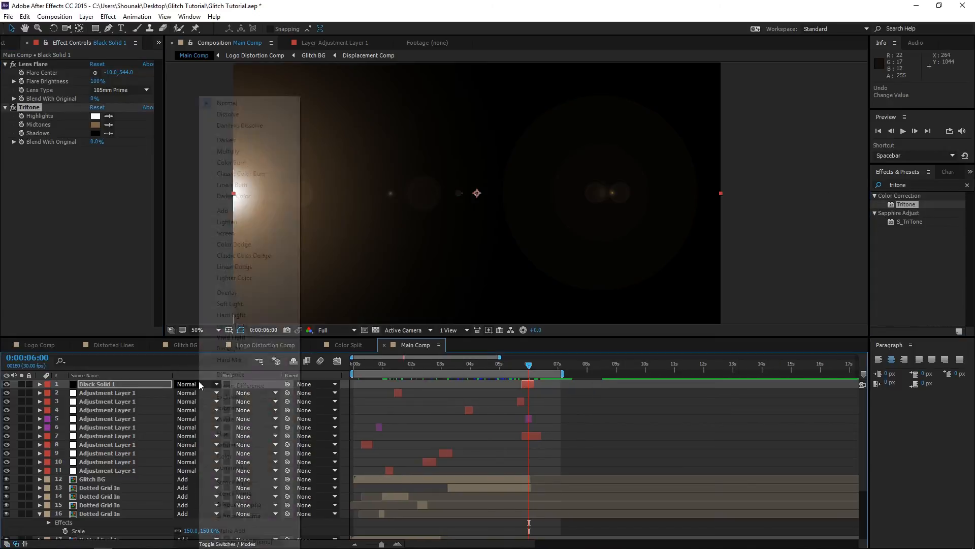
click(228, 218)
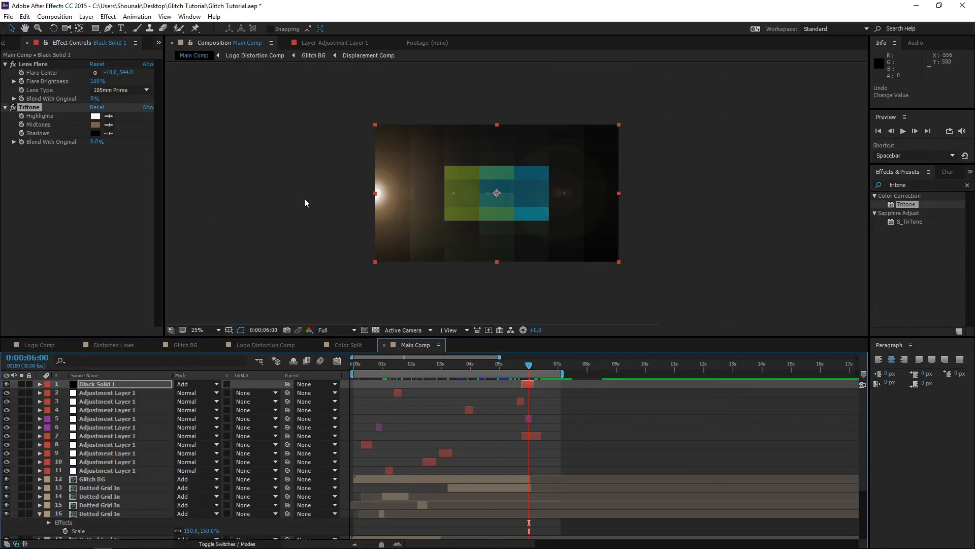
- Sample the logo's green as the Midtones color of the flare solid's Tritone effect
click(108, 125)
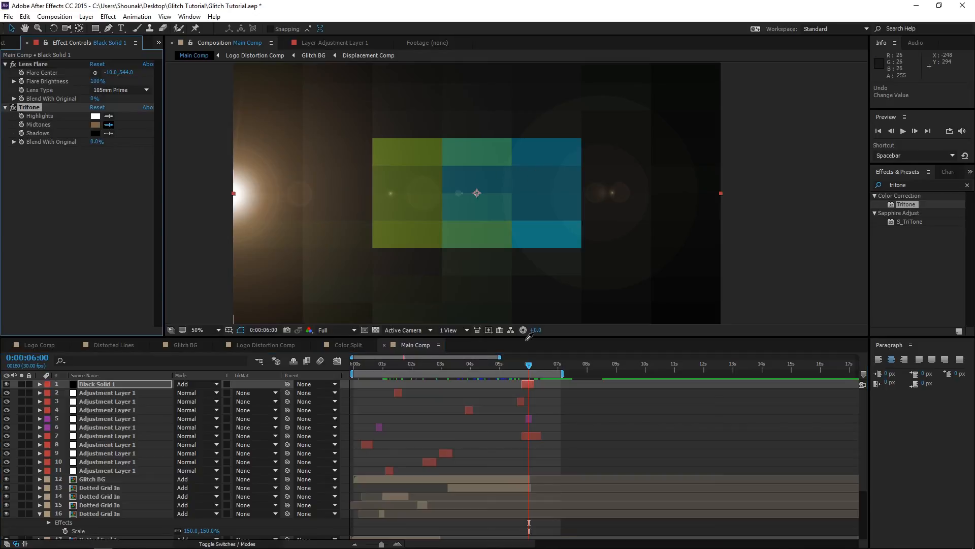
click(549, 372)
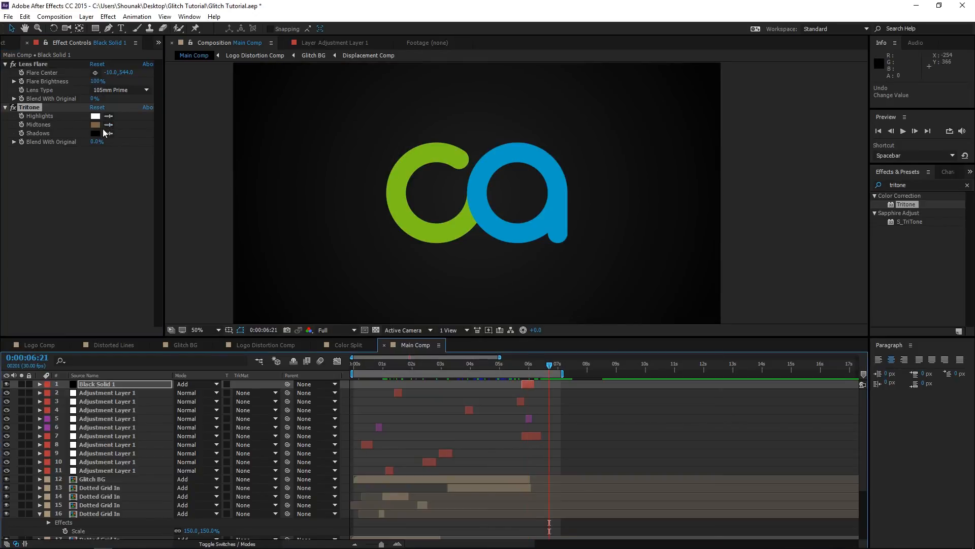
click(393, 205)
click(528, 370)
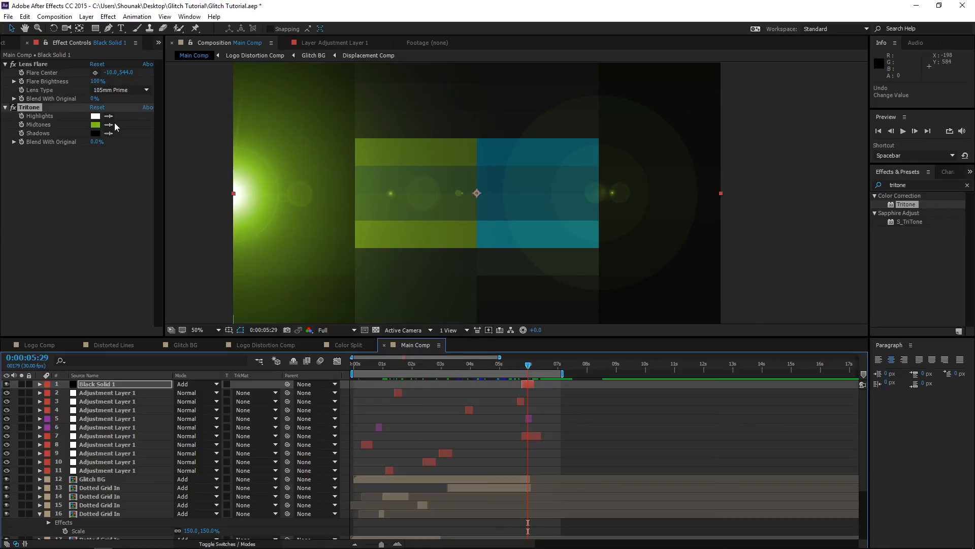
- Keyframe Flare Brightness at 176% at 0:00:05:29 with 0% at 0:00:05:24 and 0:00:06:03, and shift the solid to start at 0:00:05:28
click(21, 81)
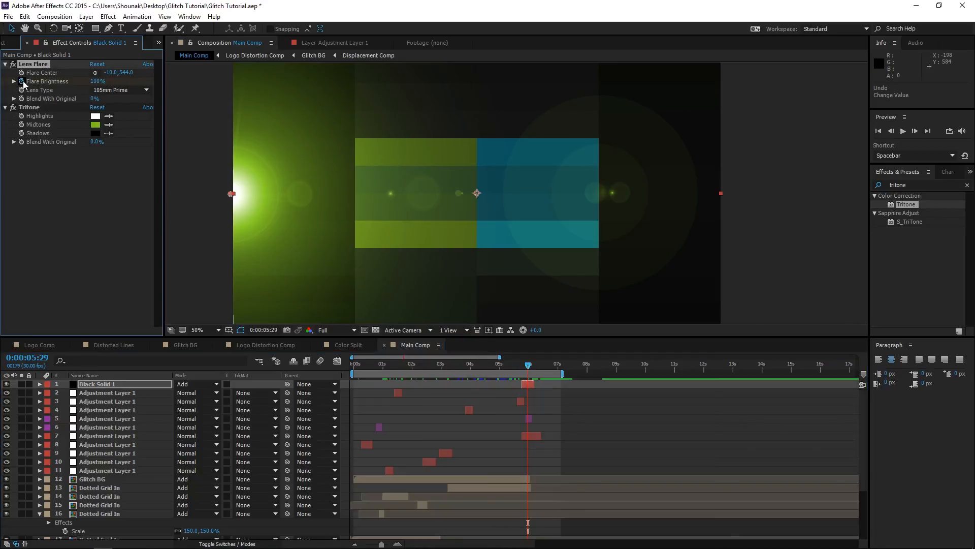
key(u)
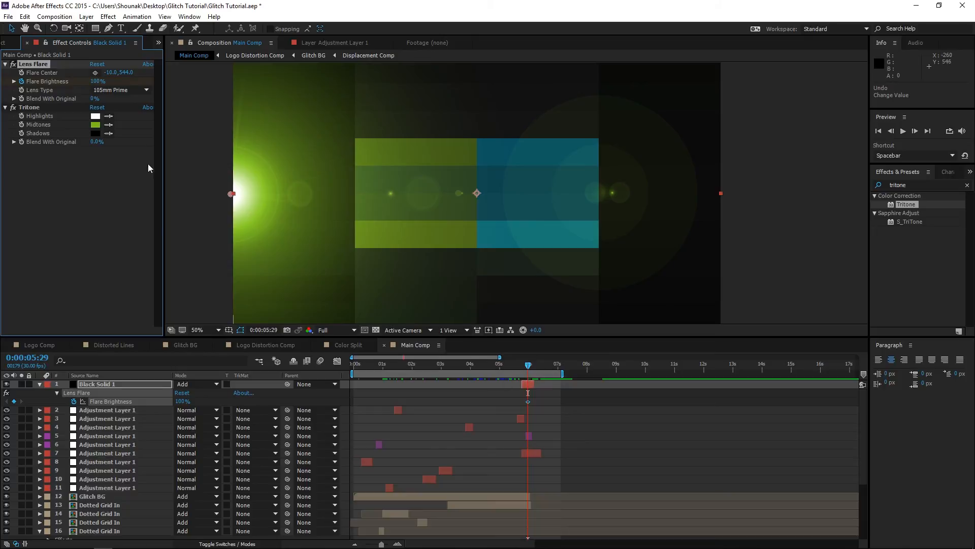
drag(98, 81, 134, 81)
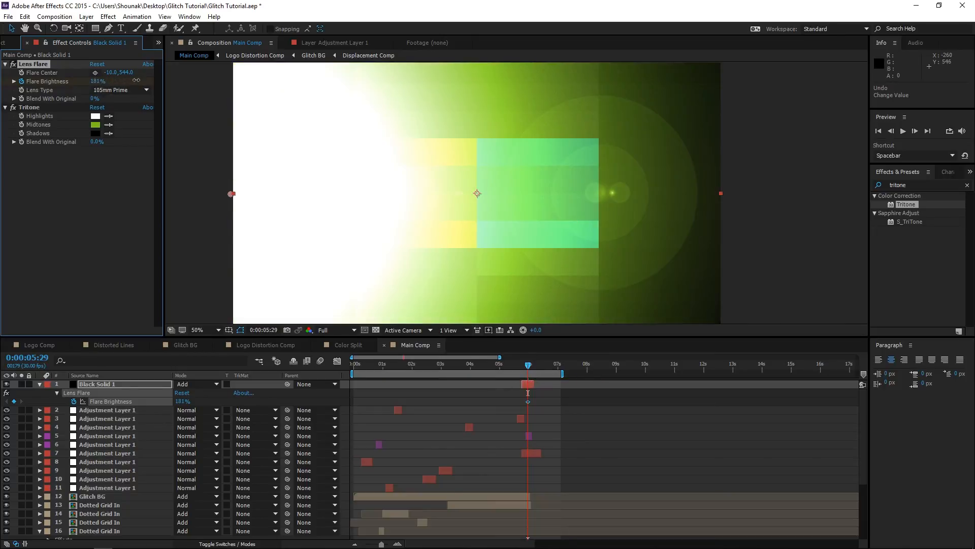
click(523, 364)
drag(175, 402, 148, 402)
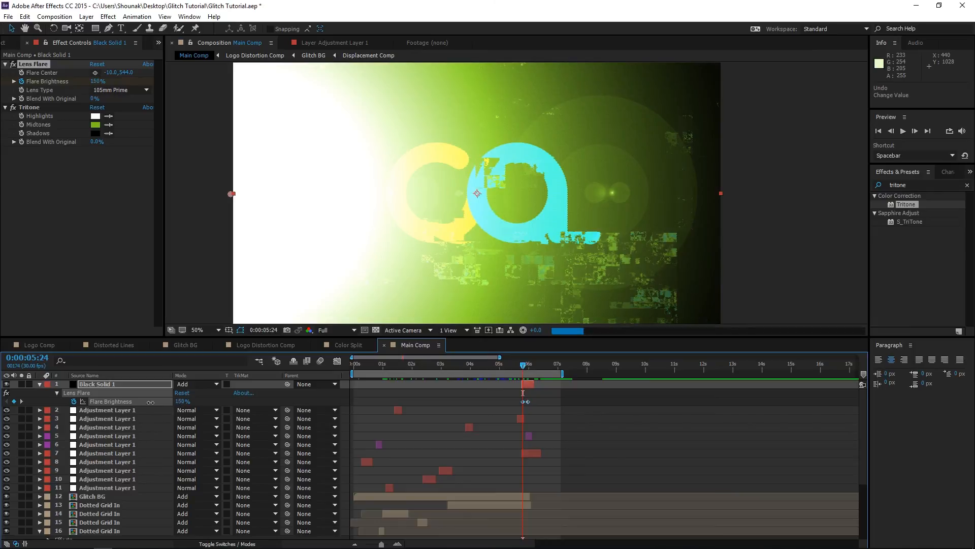
click(532, 364)
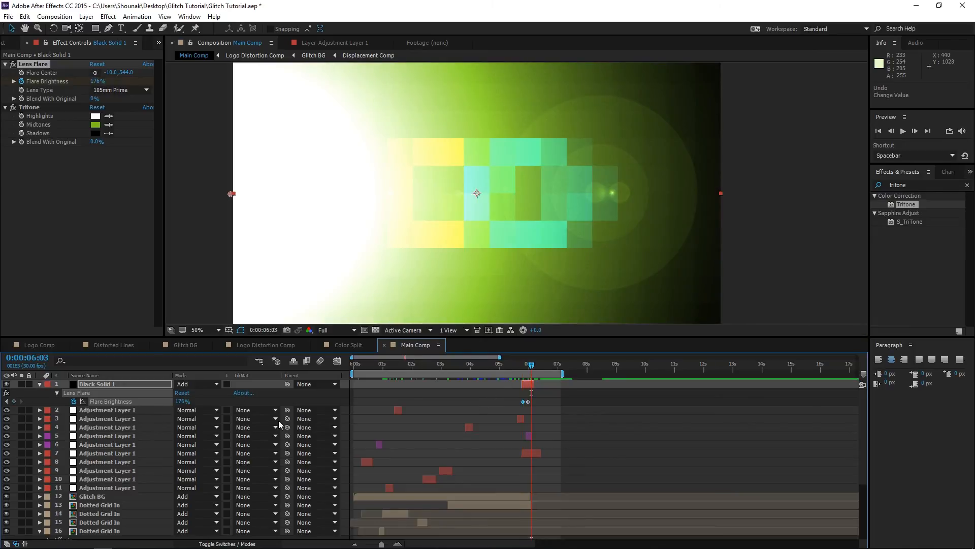
drag(191, 400, 158, 401)
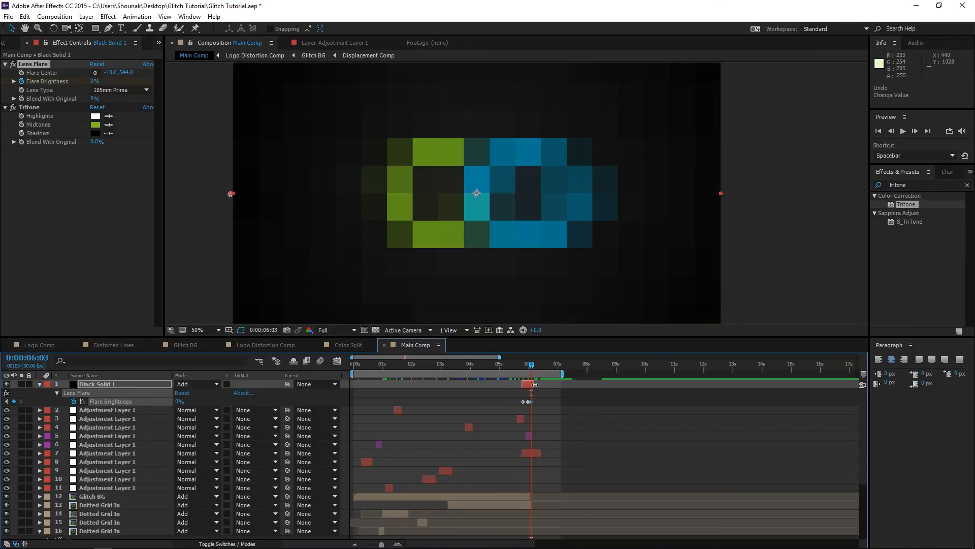
drag(513, 365, 537, 385)
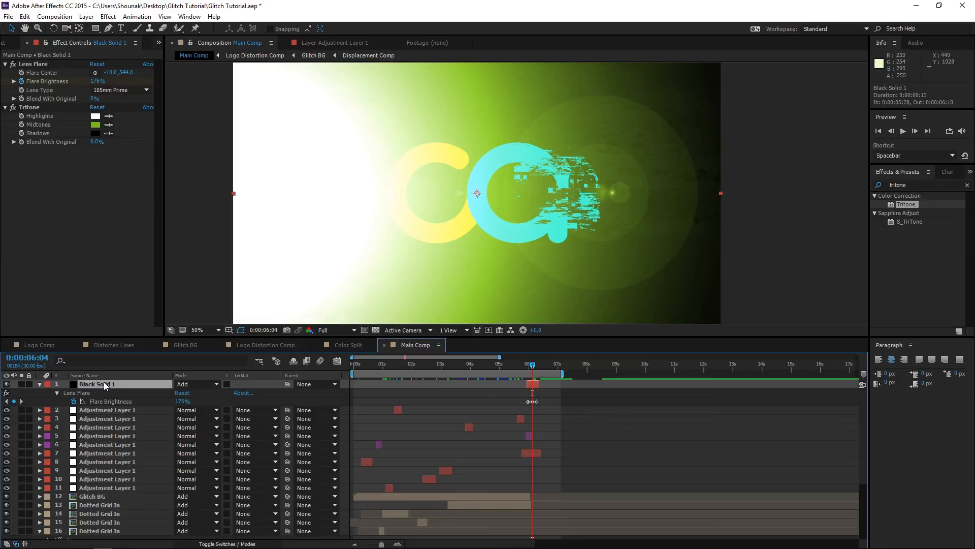
- Duplicate the flare solid and place the copy's flare center just outside the frame's right edge, at 1966, 524
key(ctrl+d)
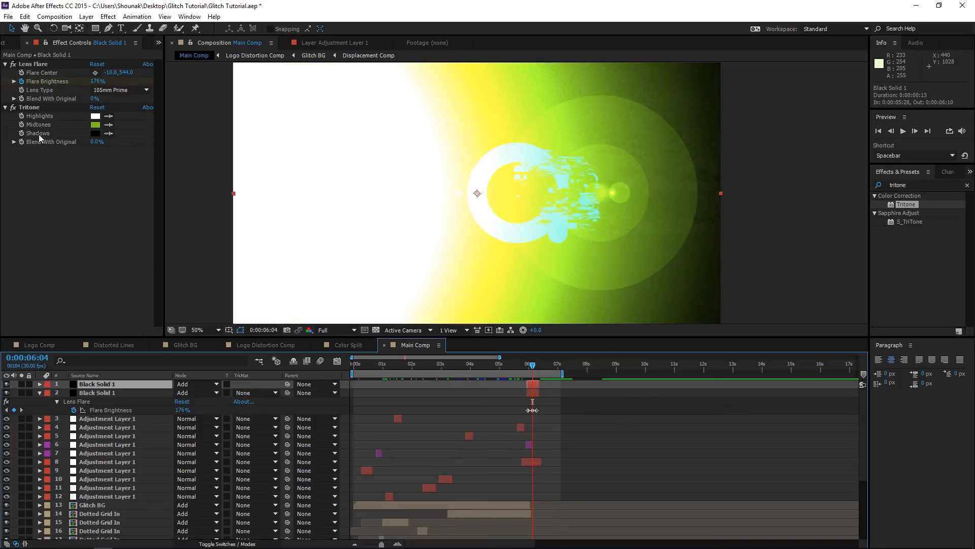
click(42, 65)
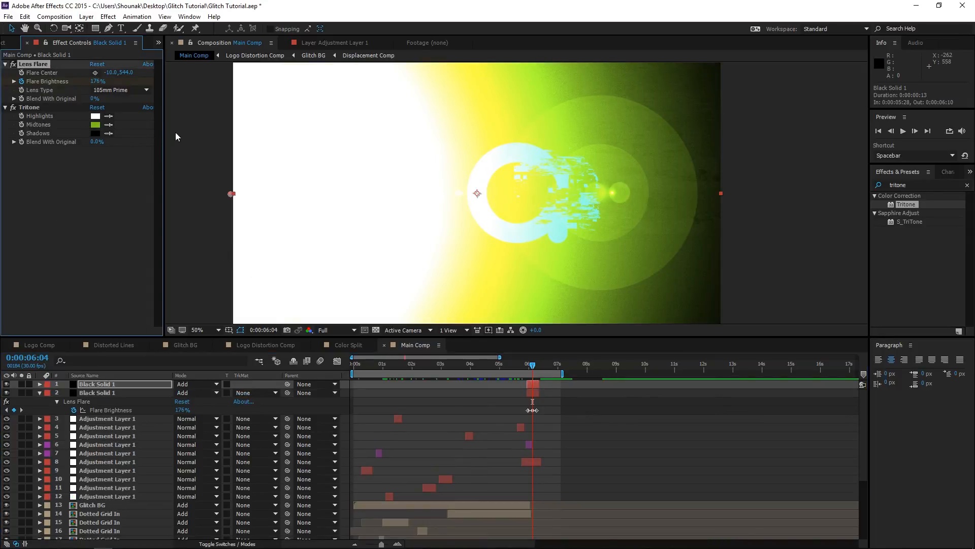
drag(228, 195, 733, 192)
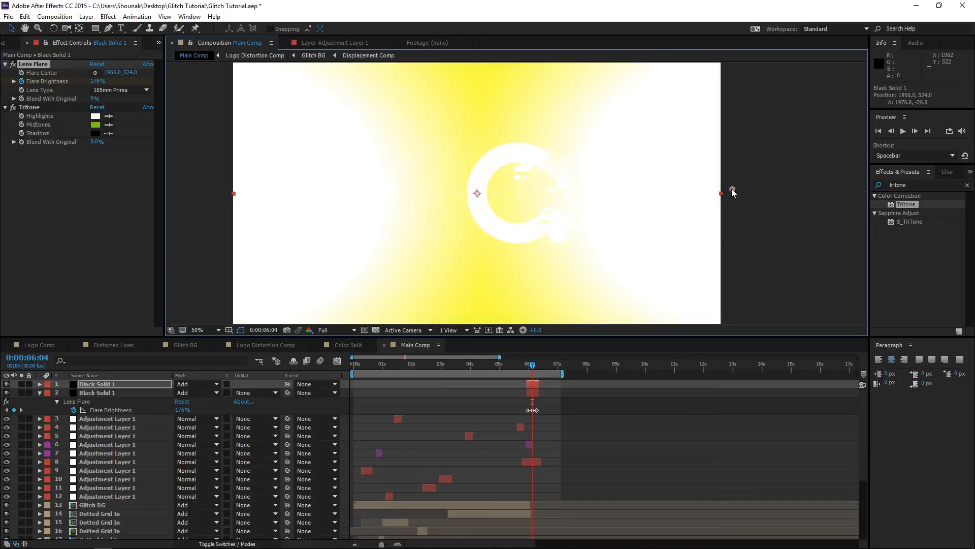
- Sample the logo's blue as the Tritone Midtones color of the duplicated flare solid
click(557, 370)
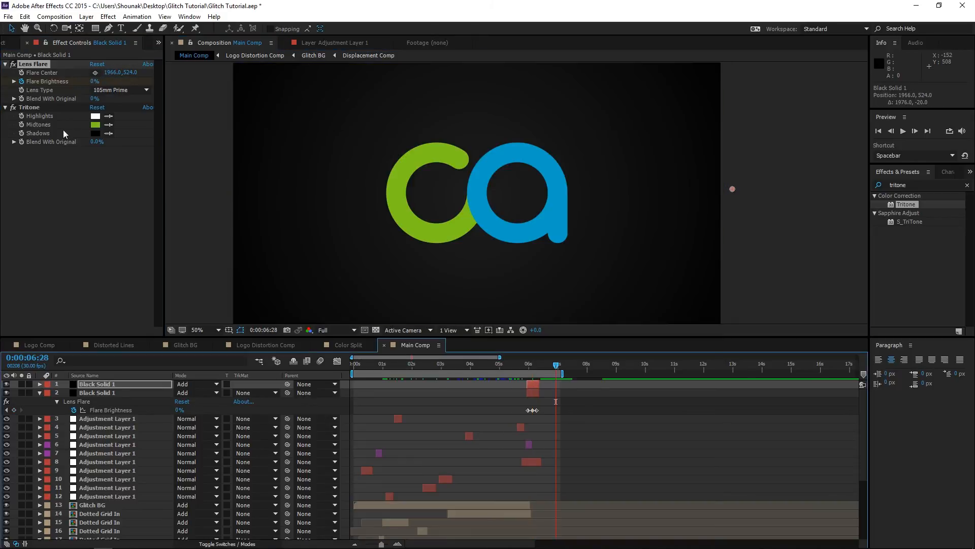
click(110, 127)
click(538, 162)
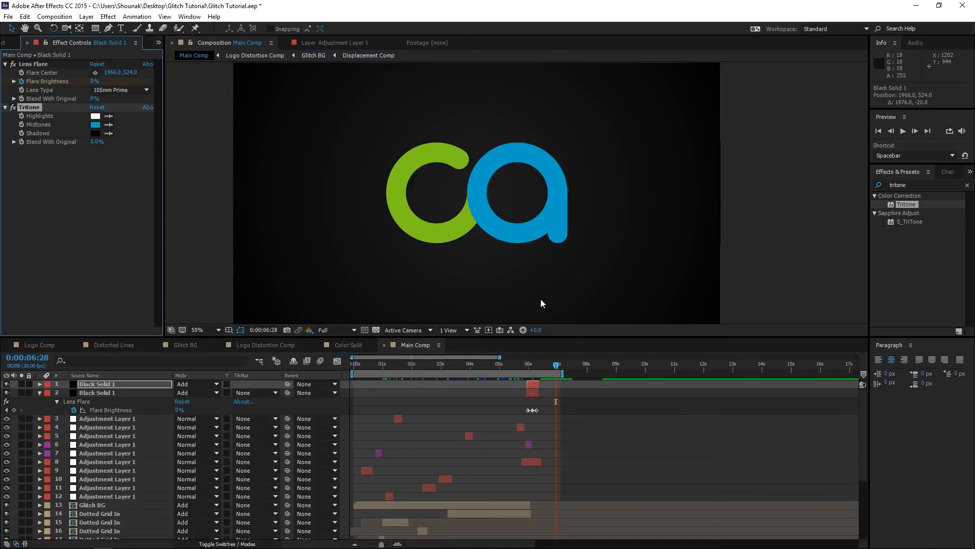
- Shift the blue flare's Flare Brightness keyframes a few frames later, ending at 0:00:06:09
click(532, 364)
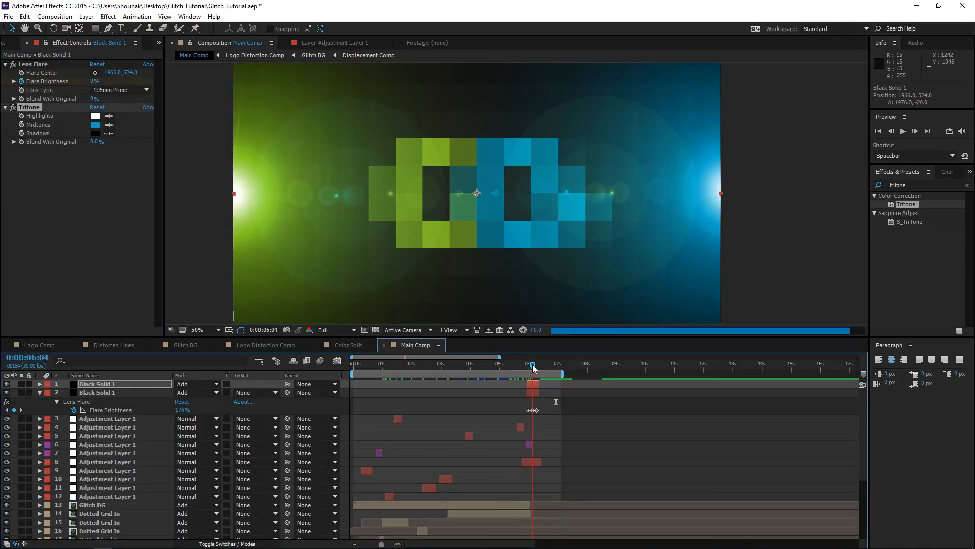
key(ctrl+v)
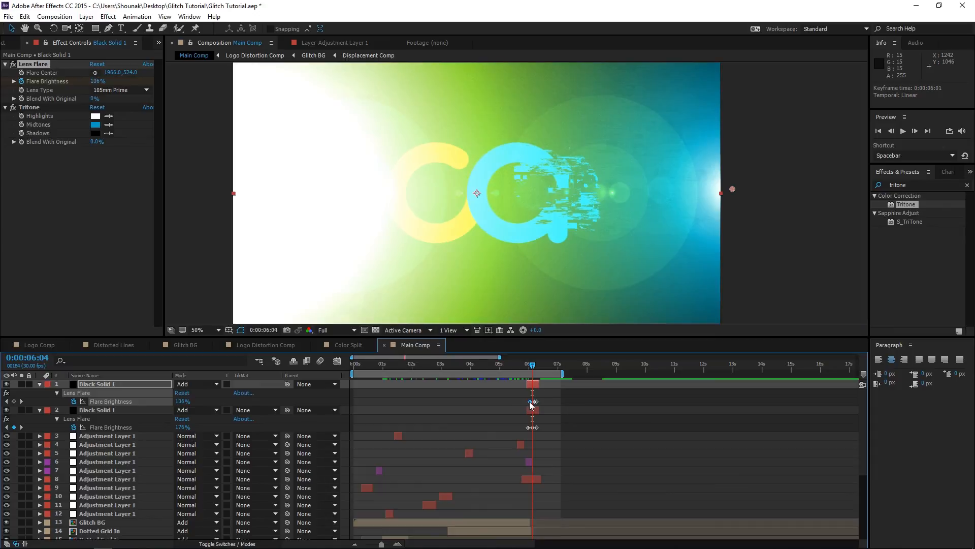
drag(528, 404, 538, 405)
click(540, 368)
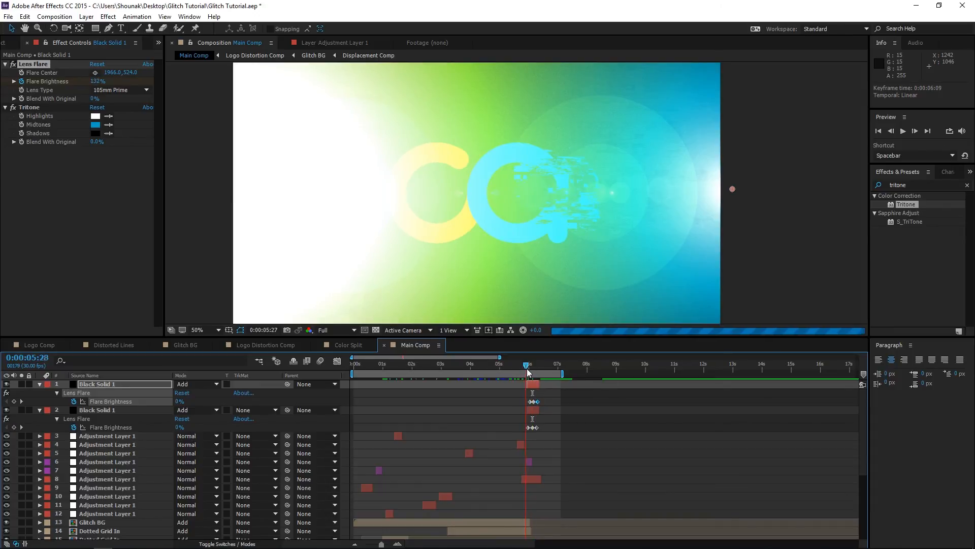
drag(540, 368, 534, 368)
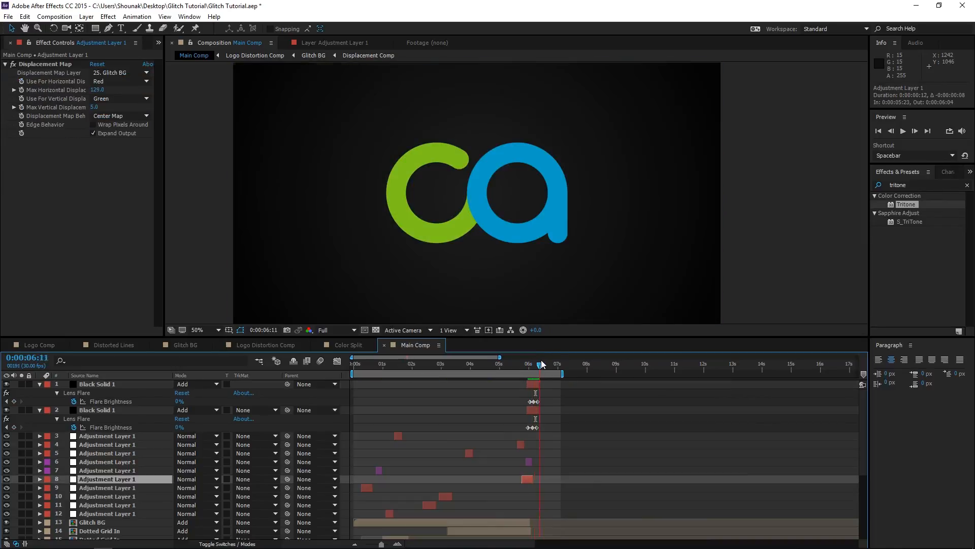
- Keyframe Max Horizontal Displacement on the displacement adjustment layer ending at 0:00:06:13, from 129 at 0:00:06:06 to 0 at 0:00:06:12
click(542, 478)
click(21, 90)
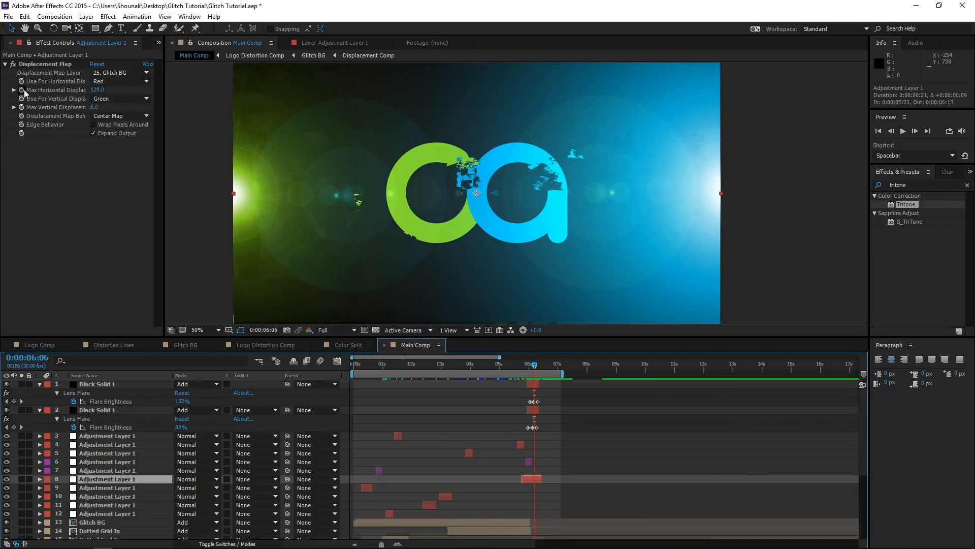
key(u)
drag(538, 364, 541, 367)
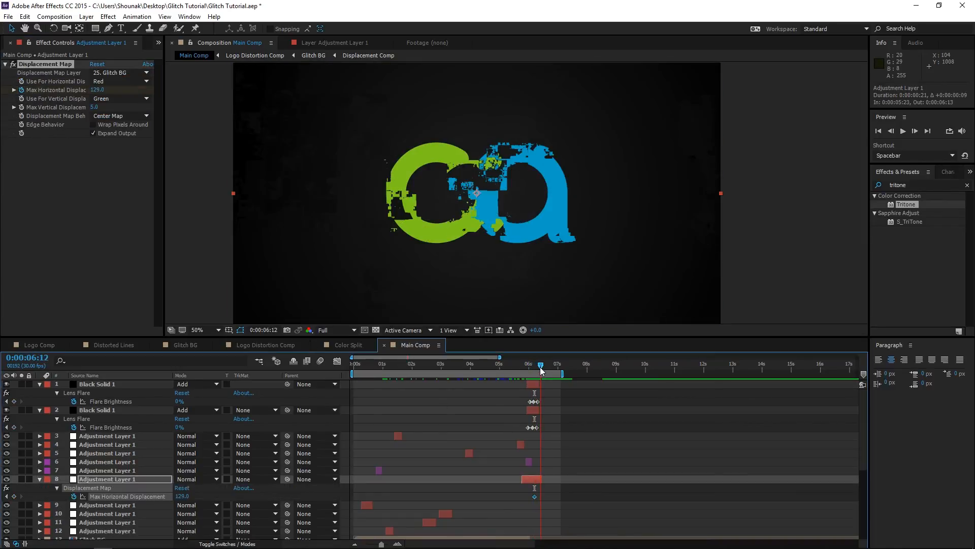
click(96, 90)
text(0)
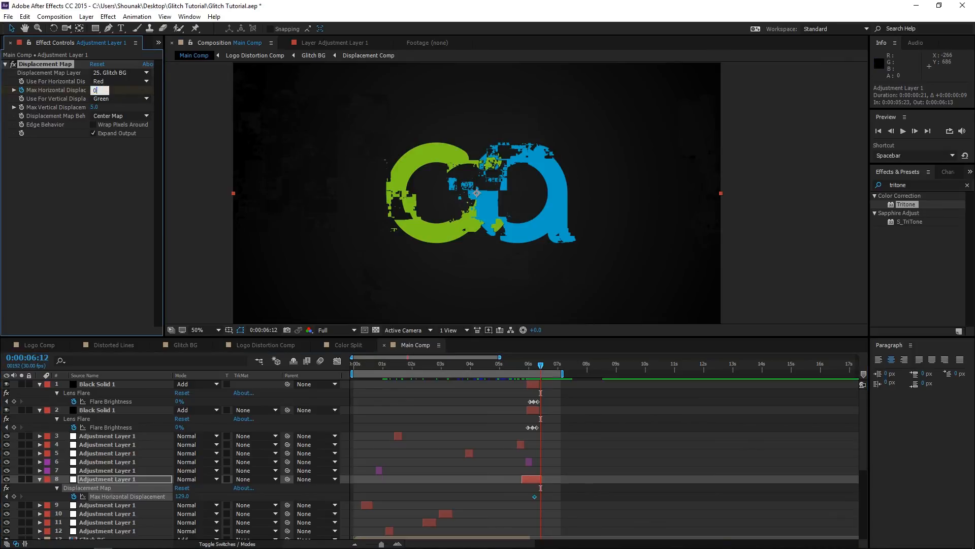
key(Return)
- Move the adjustment layer's end and its last displacement keyframe slightly later, and apply Easy Ease to both keyframes
drag(542, 478, 543, 478)
drag(541, 497, 542, 496)
drag(550, 493, 529, 501)
key(F9)
- Set the Displacement Map's Max Vertical Displacement to 0
click(94, 106)
text(0)
key(Return)
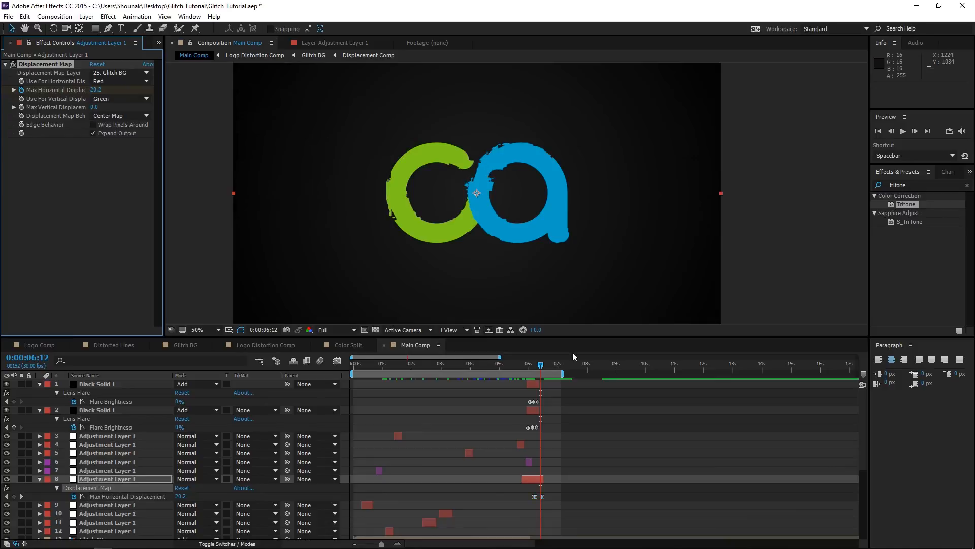
drag(530, 365, 488, 368)
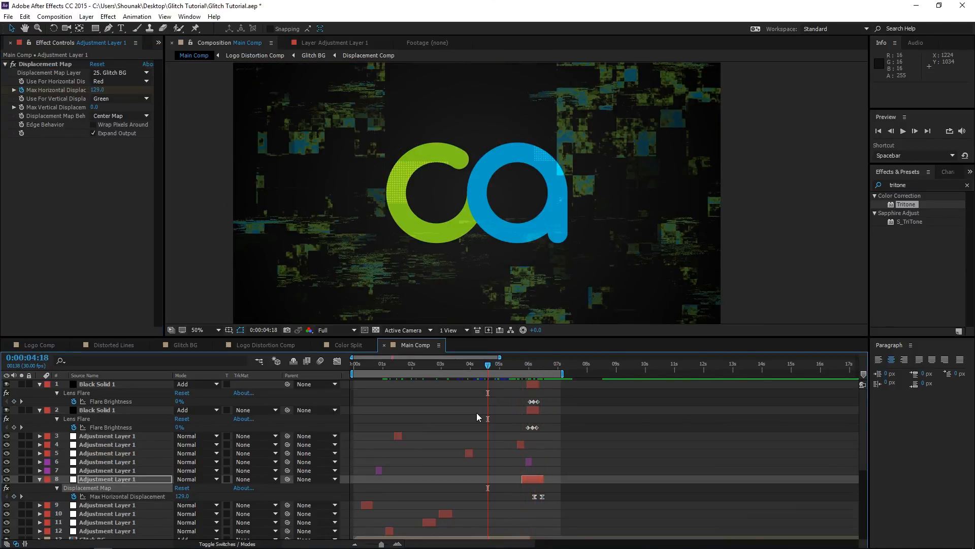
scroll(483, 421, down, 5)
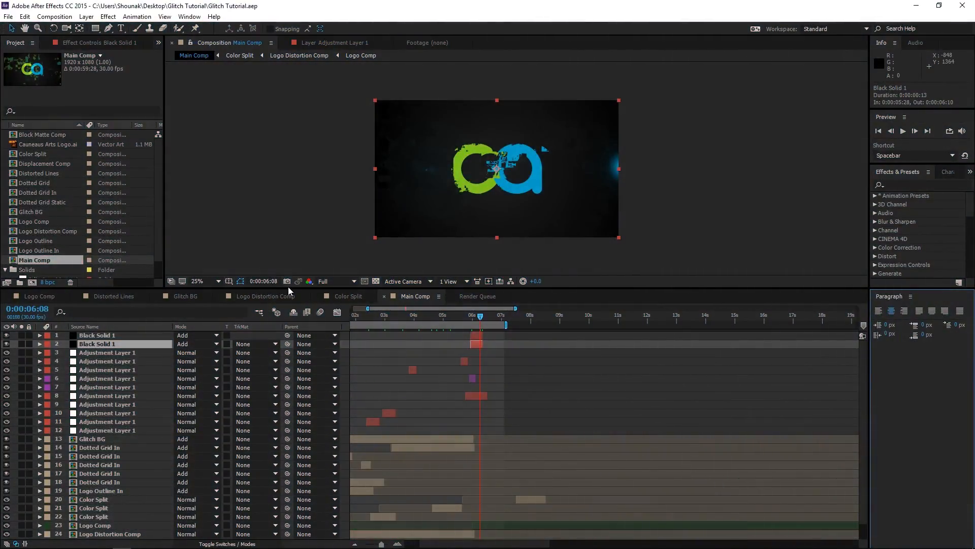
- Duplicate the green flare solid and move the copy to run from 0:00:06:07 to 0:00:06:19
click(474, 344)
key(ctrl+d)
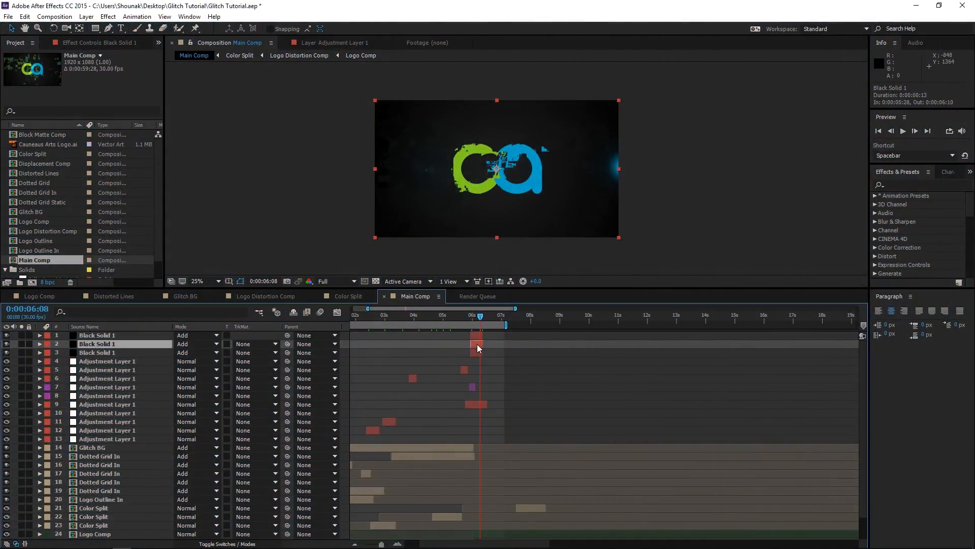
drag(477, 344, 486, 316)
key(Page_Down)
key(u)
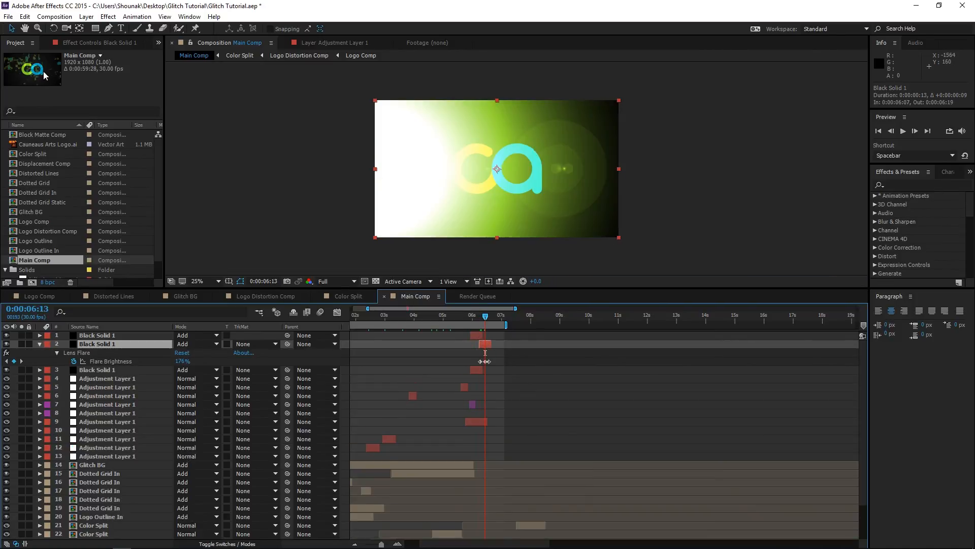
- Place the copied green flare's center above the frame, at 590, -484
click(105, 45)
click(40, 65)
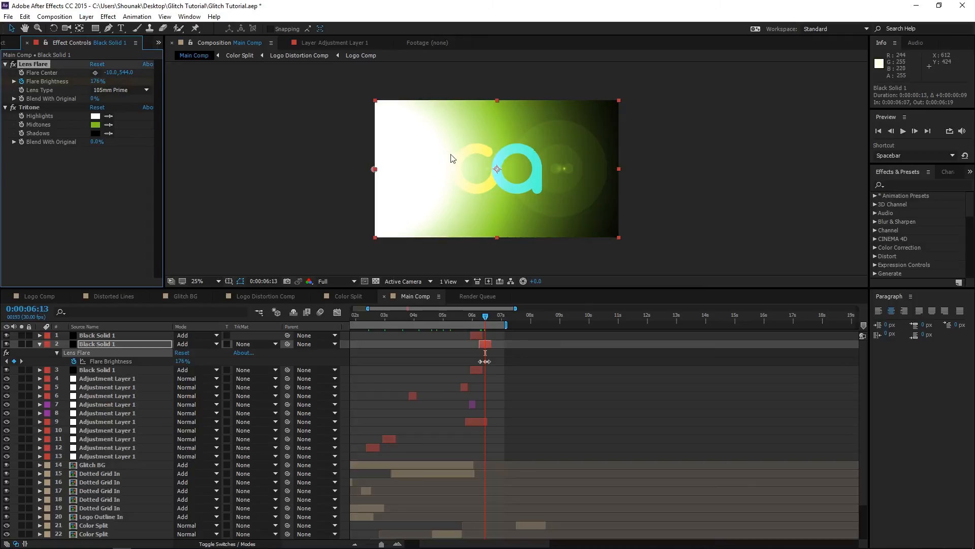
drag(375, 169, 449, 44)
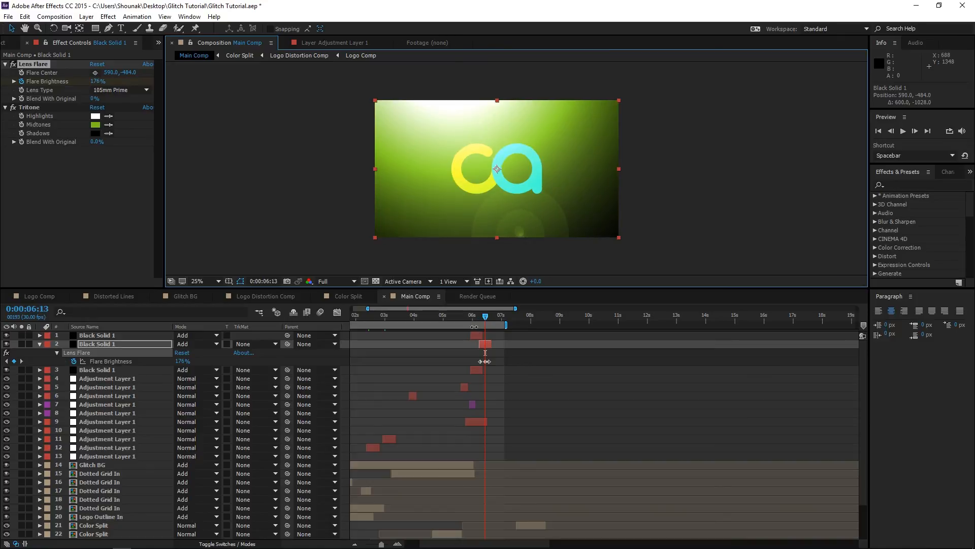
click(483, 345)
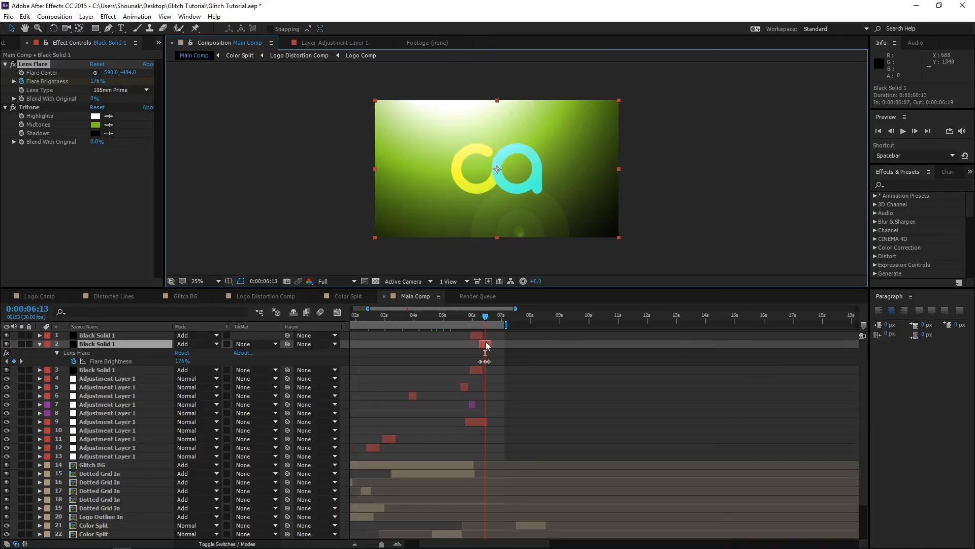
- Place a copy of the Mosaic adjustment layer from 0:00:06:18 to 0:00:06:24 and set its Vertical Blocks to 12
click(468, 405)
key(ctrl+d)
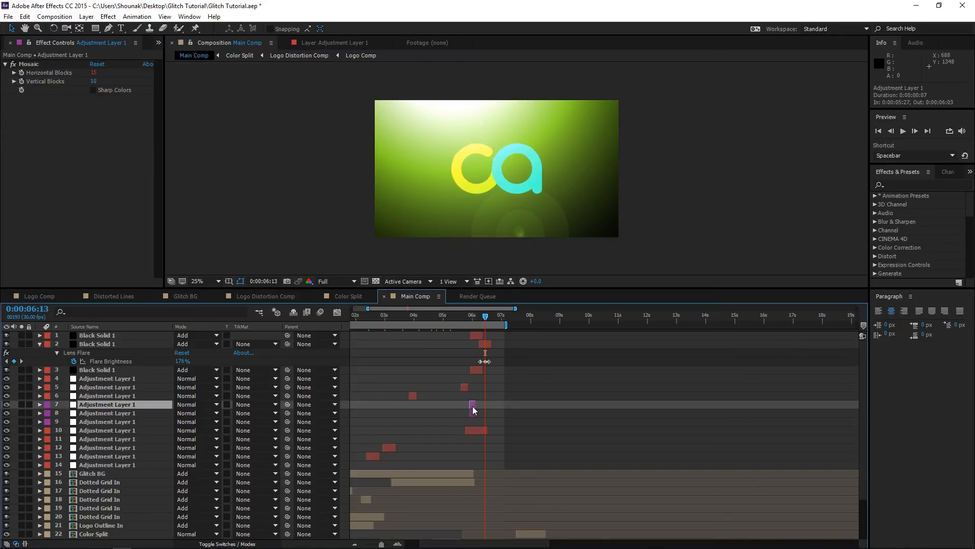
drag(473, 409, 492, 407)
click(493, 317)
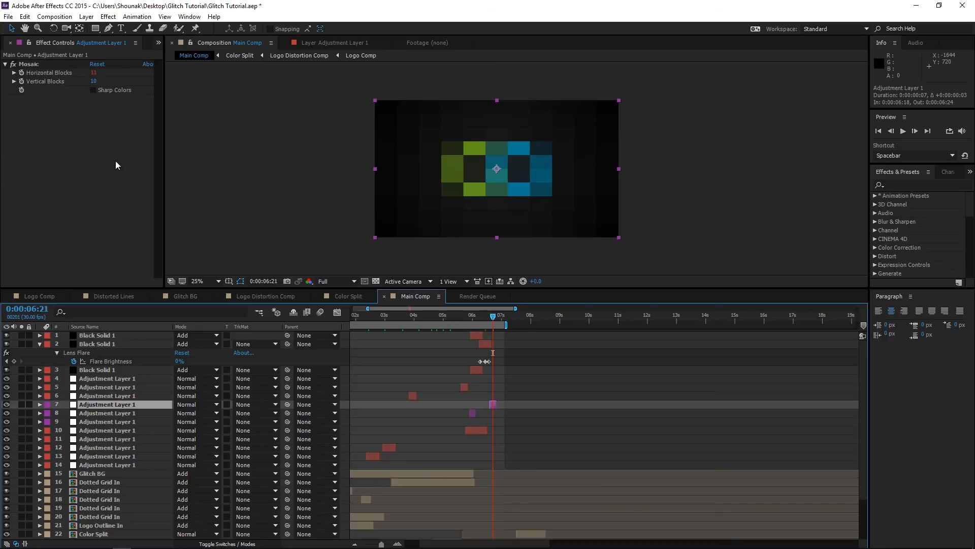
mouse_move(94, 84)
mouse_down()
mouse_move(82, 82)
mouse_move(90, 82)
mouse_up()
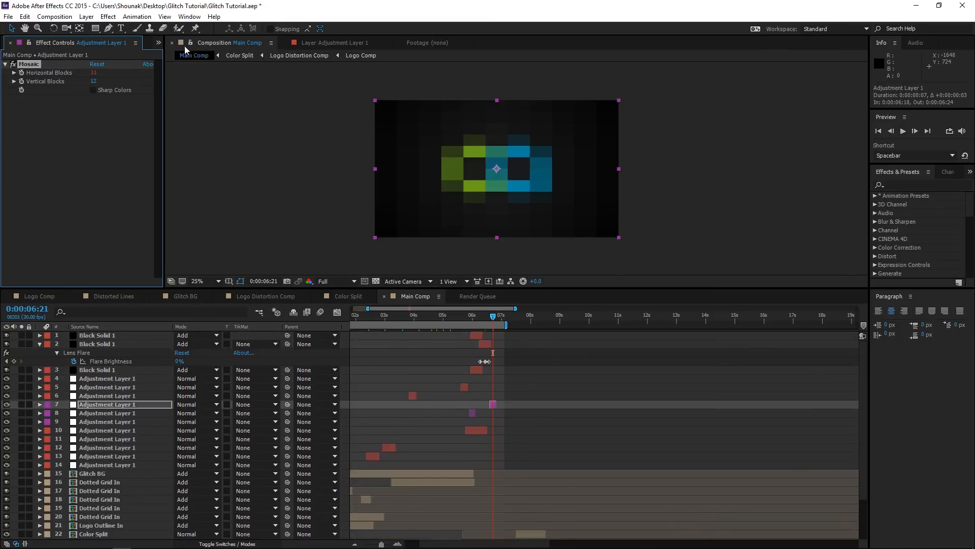
- Add Adjustment Layer 1 from the Solids folder above all layers of Main Comp
key(ctrl+0)
scroll(41, 264, down, 2)
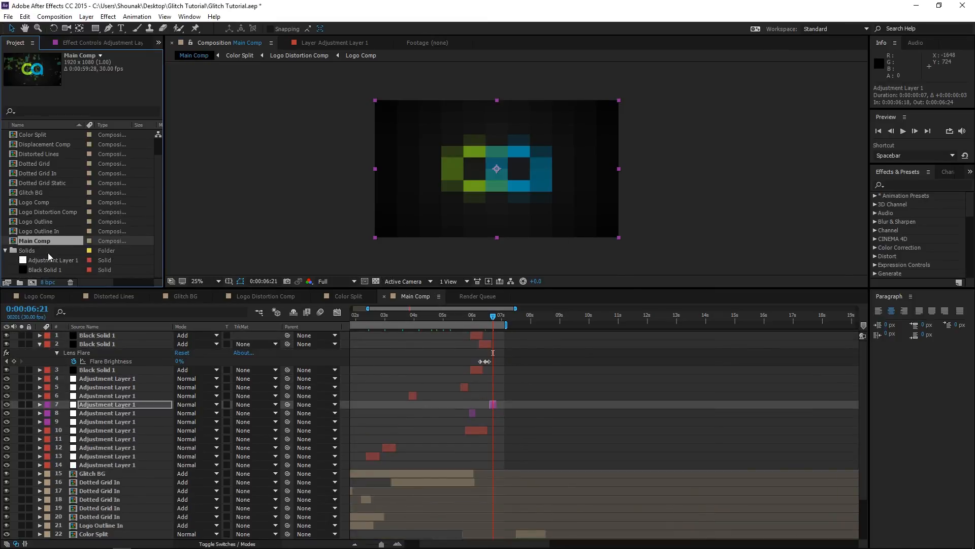
drag(51, 260, 108, 338)
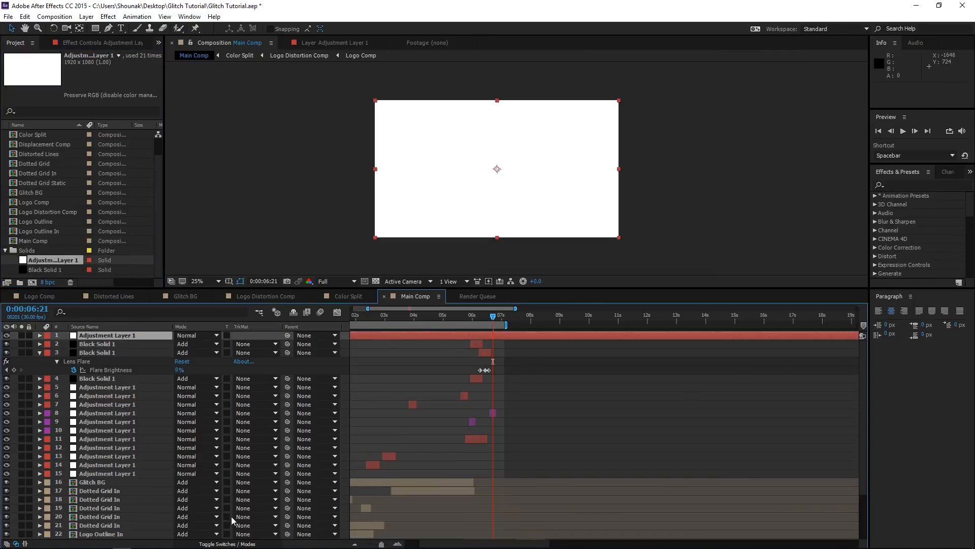
- Make the new top layer in Main Comp act as an adjustment layer and apply a Noise effect with keyframed Amount of Noise at 30%
click(228, 544)
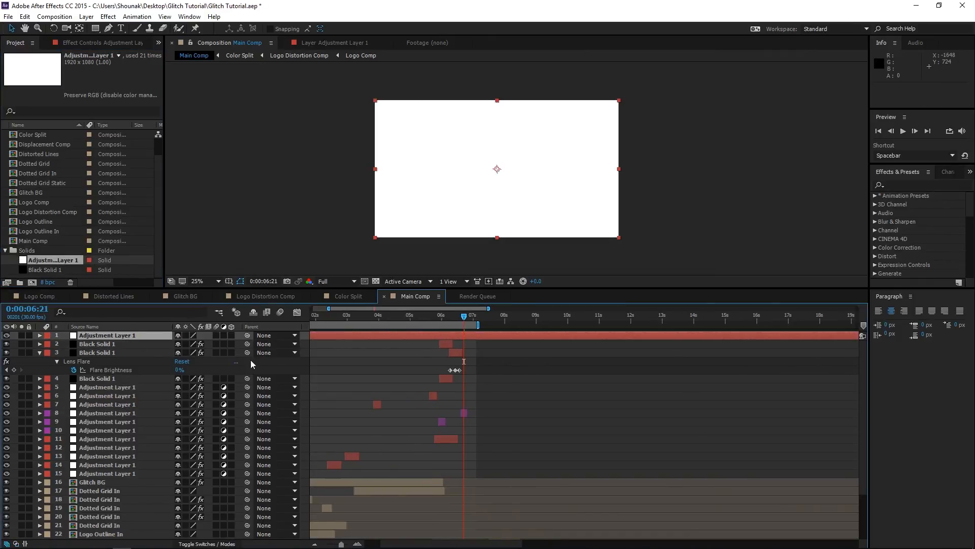
click(224, 335)
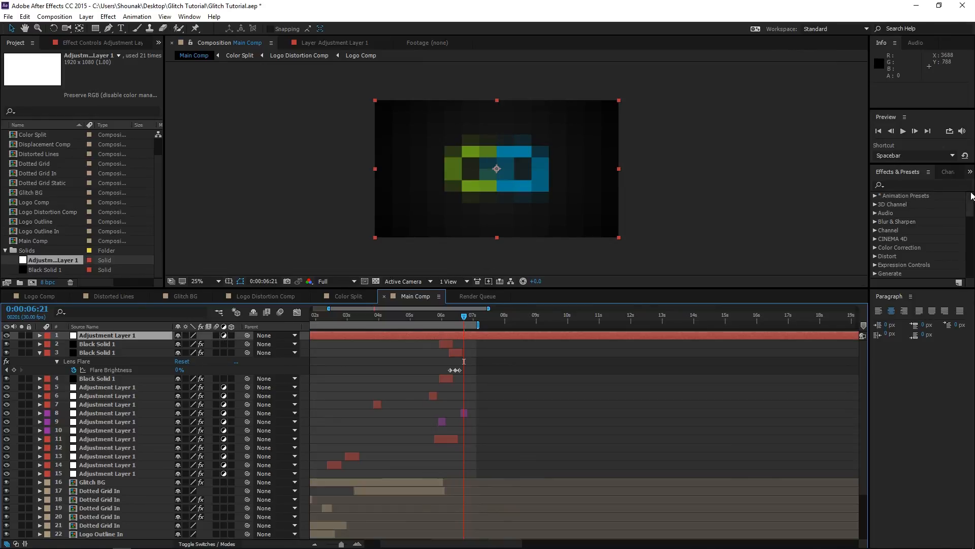
click(912, 184)
text(noise)
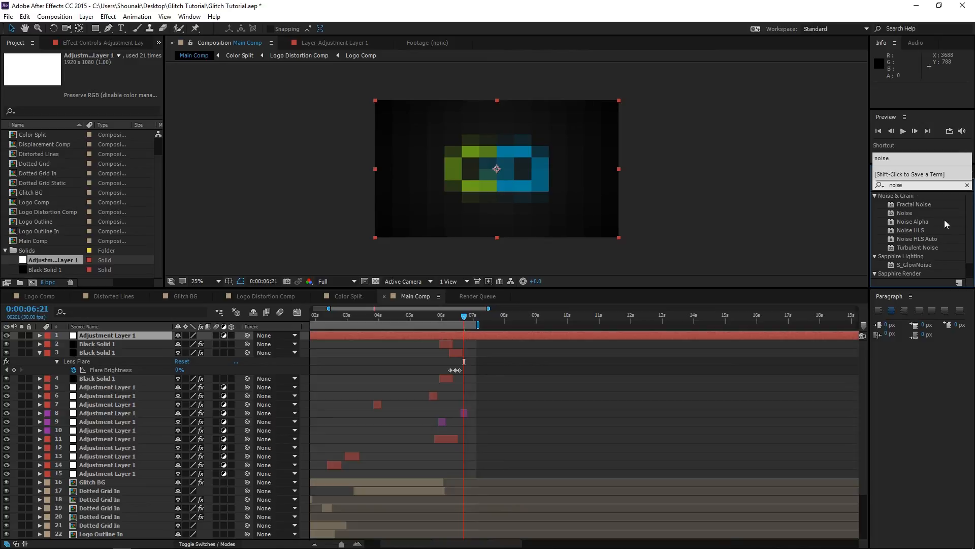
double_click(904, 214)
key(period)
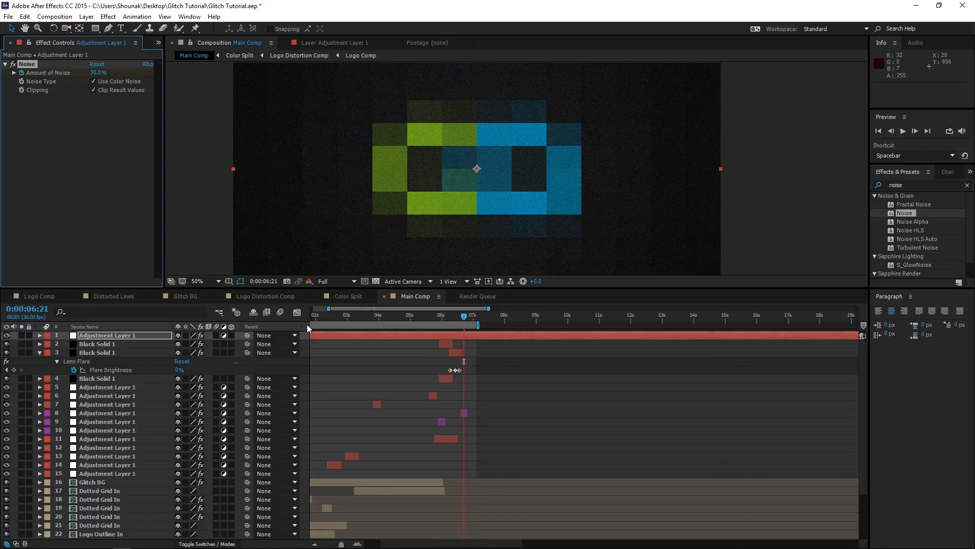
- Open the Amount of Noise value for editing at 0:00:07:05
click(479, 318)
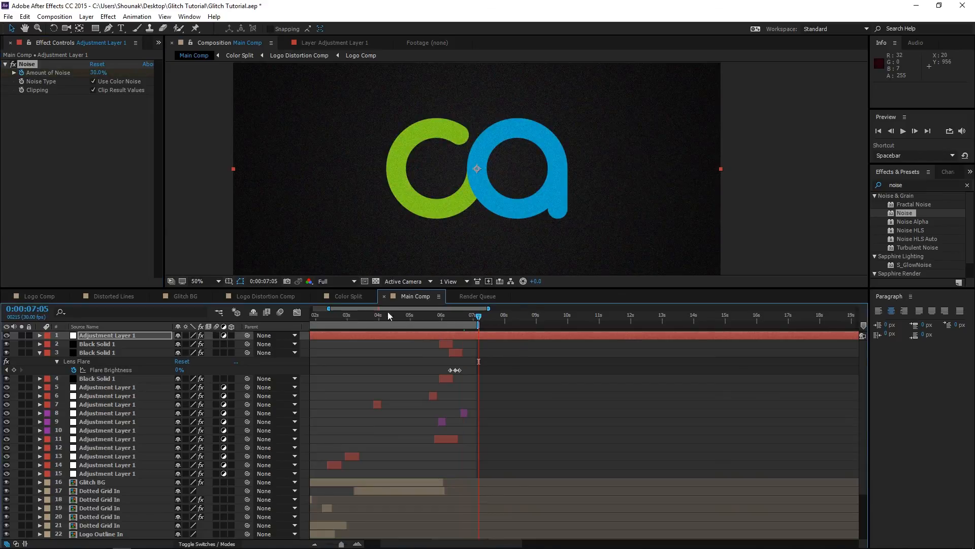
click(97, 72)
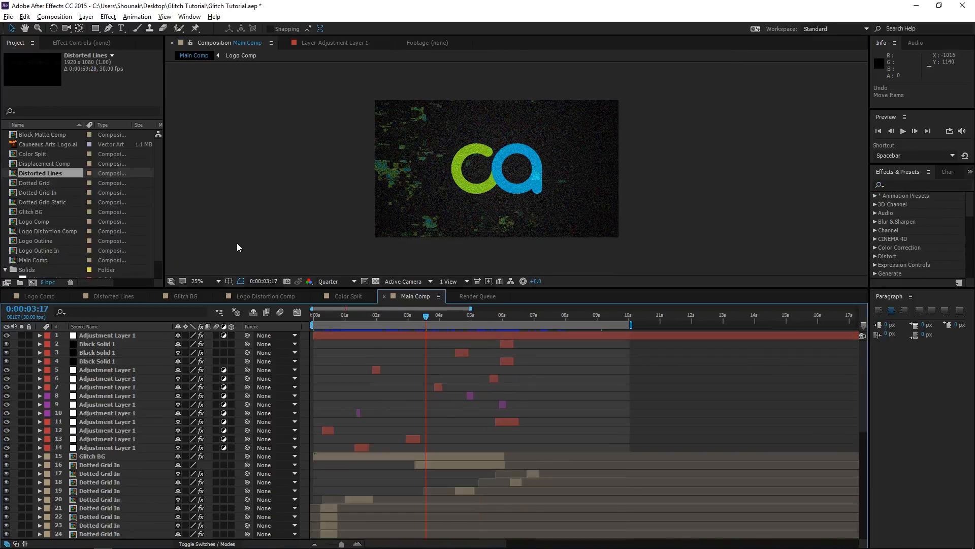
- Add the Distorted Lines comp above Glitch BG, running from 0:00:02:29 to 0:00:03:07, with its blending mode set to Add
drag(237, 243, 404, 456)
click(407, 318)
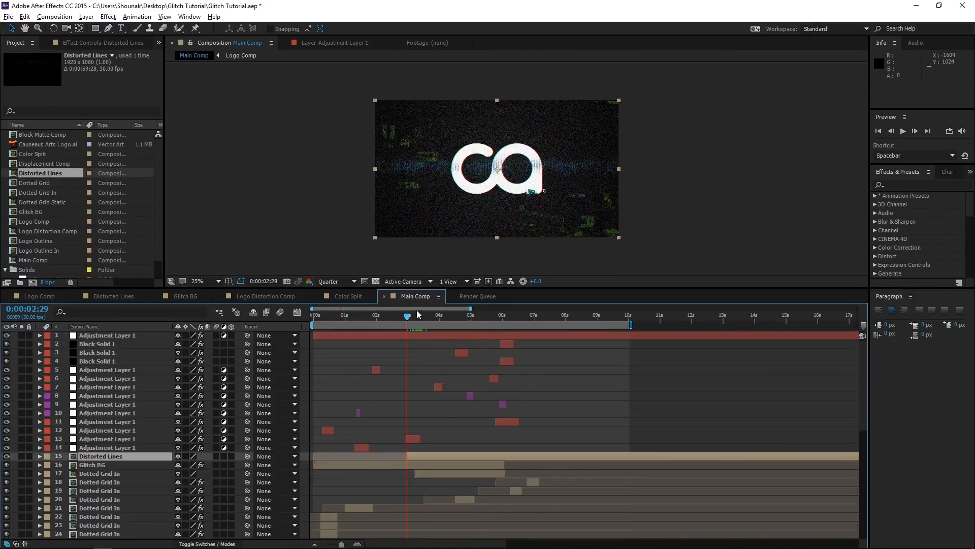
click(415, 316)
key(alt+])
key(F4)
click(193, 457)
click(198, 109)
- Duplicate the Distorted Lines layer and scale the copy to 138%
key(ctrl+d)
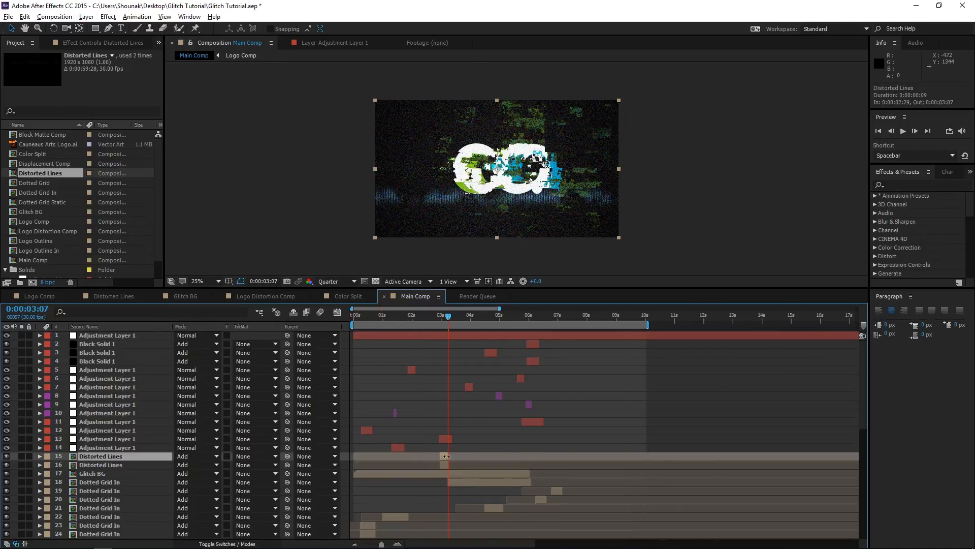
key(s)
drag(191, 464, 214, 464)
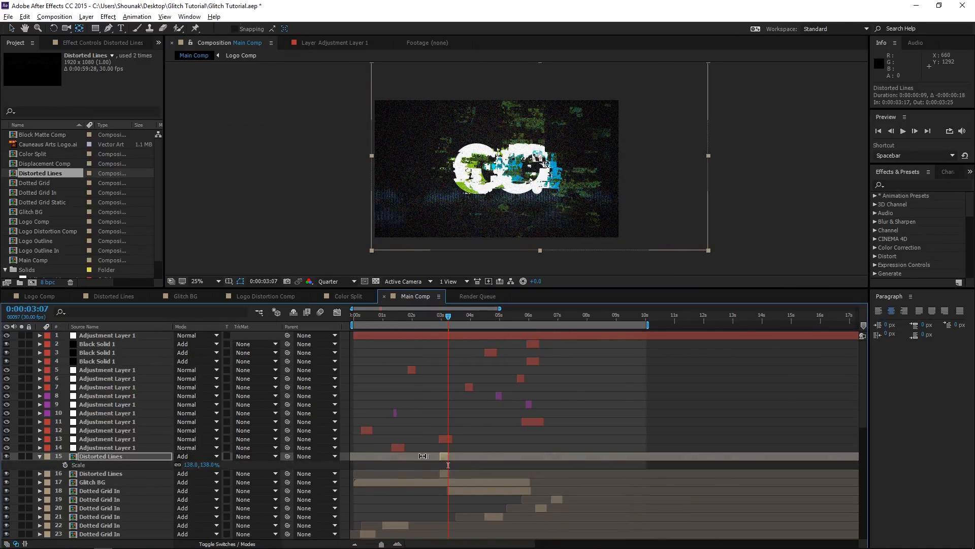
- Apply the Stylize Glow effect to the scaled Distorted Lines copy
click(127, 457)
click(910, 185)
text(glo)
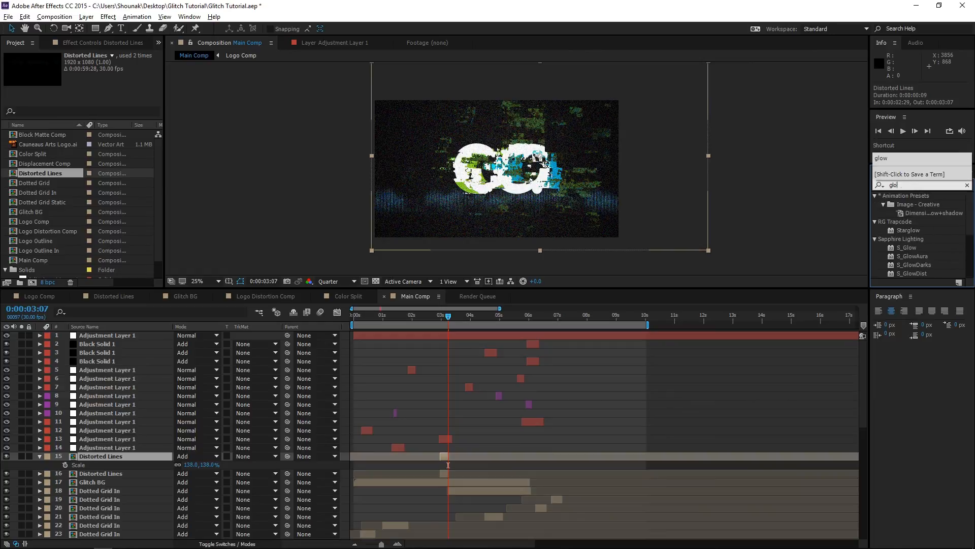
text(w)
double_click(904, 273)
- Duplicate the Distorted Lines layers, placing one copy from 0:00:01:26 to 0:00:02:04 and another from about 5 to 6 seconds
key(ctrl+d)
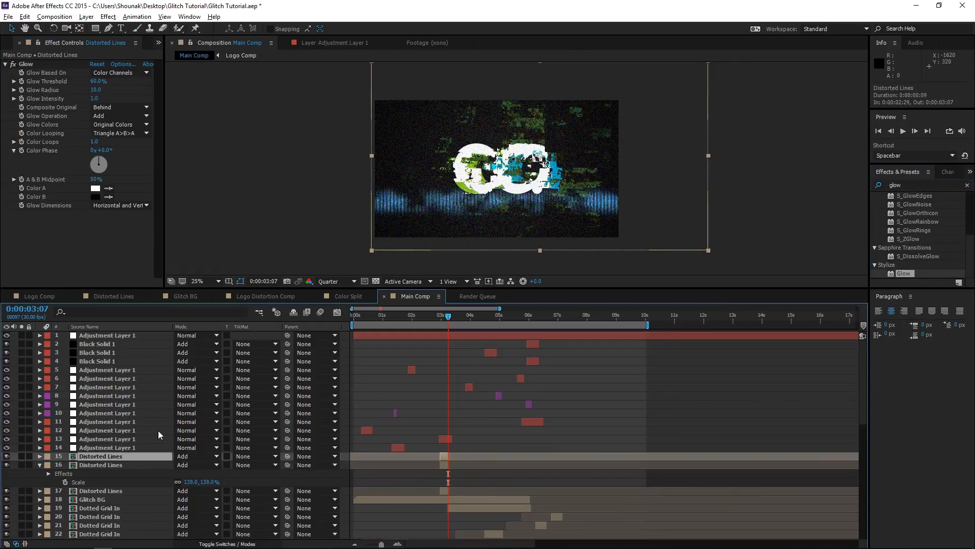
ctrl+click(443, 465)
key(ctrl+d)
drag(445, 457, 519, 462)
key(ctrl+z)
drag(445, 499, 413, 499)
click(412, 316)
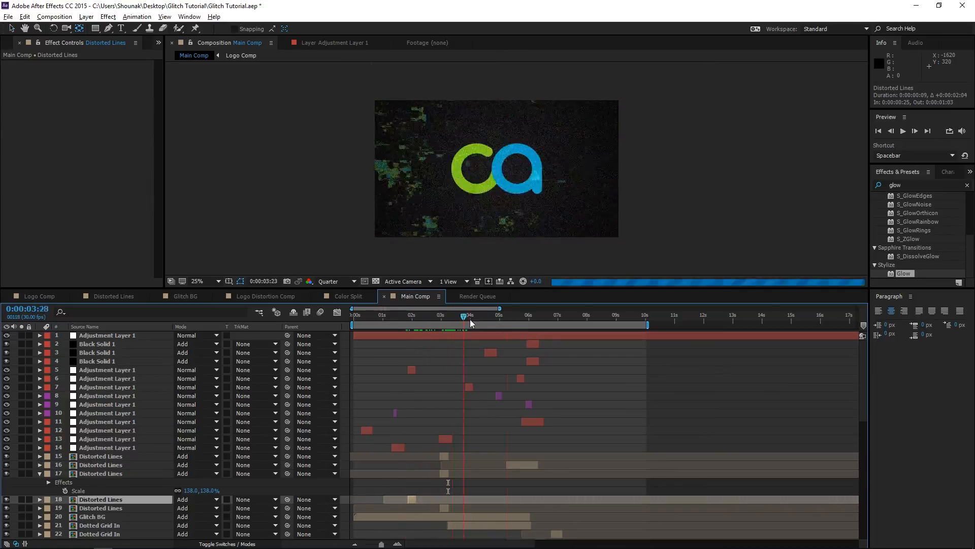
- Place a Distorted Lines copy scaled to 180% so that it ends at about 5 seconds
click(515, 465)
drag(515, 465, 497, 465)
- Move the Distorted Lines copy that starts at 0:00:01:26 to the beginning of Main Comp
click(413, 517)
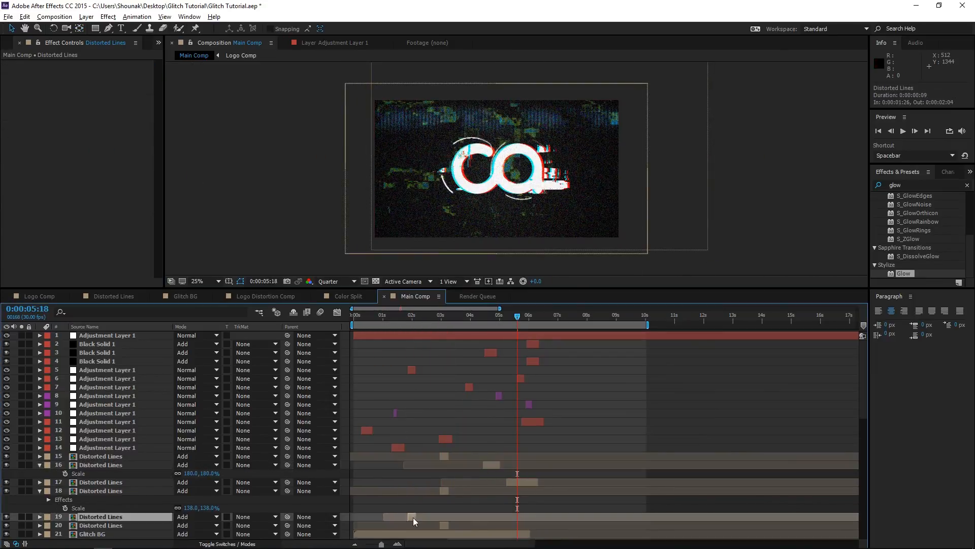
drag(413, 517, 357, 518)
click(394, 316)
drag(398, 319, 584, 317)
- Add Distorted Lines copies between about 1 and 2 seconds, one running from 0:00:00:28 to 0:00:01:28 and shifted right in the frame
key(ctrl+d)
drag(366, 516, 403, 516)
drag(386, 318, 398, 318)
key(s)
drag(467, 198, 482, 198)
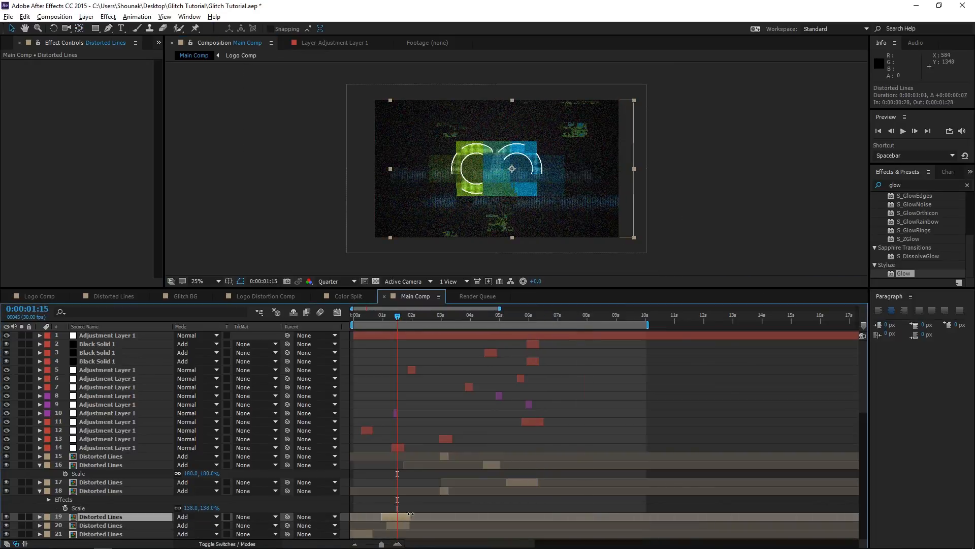
drag(202, 525, 220, 525)
- Add a 180% Distorted Lines copy from about 4 to 5 seconds and a glowing one from about 0:00:05:18 to 0:00:06:13
drag(383, 316, 593, 325)
scroll(435, 402, down, 5)
scroll(532, 371, up, 5)
drag(398, 316, 527, 325)
click(488, 464)
key(s)
click(525, 489)
key(space)
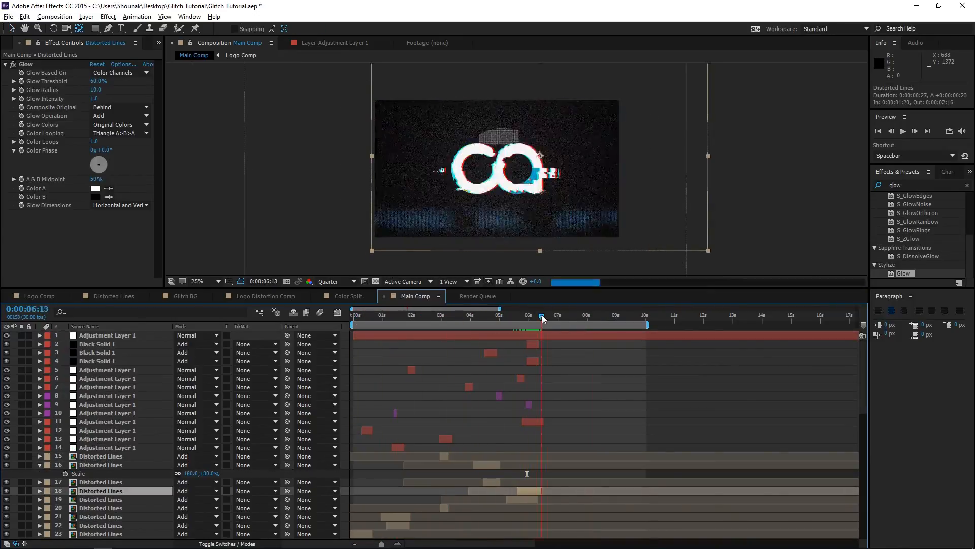